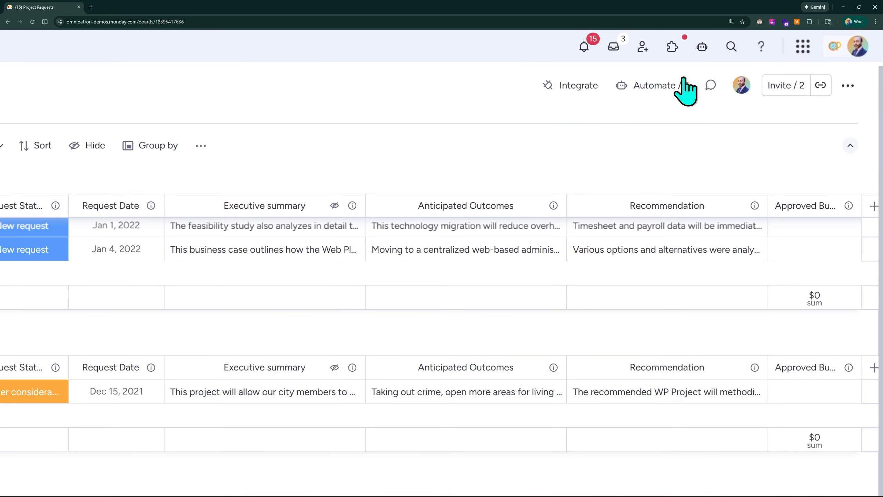
- Look over the account menu, then open the Autopilot hub
{"action": "left_click", "coordinate": [859, 47]}
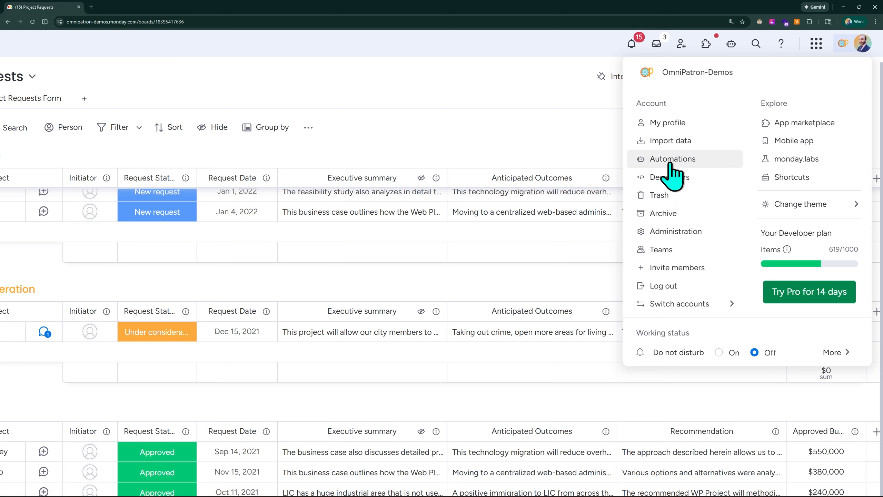
{"action": "left_click", "coordinate": [561, 54]}
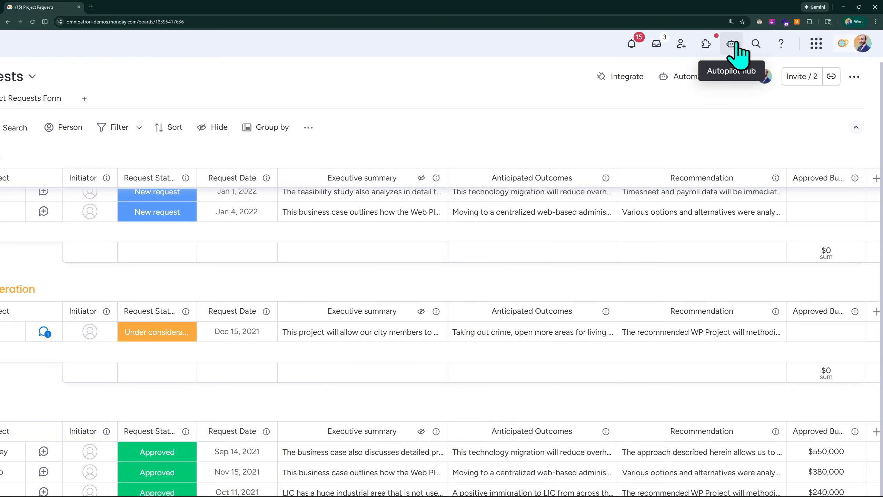
{"action": "scroll", "coordinate": [736, 43], "scroll_direction": "up", "scroll_amount": 5}
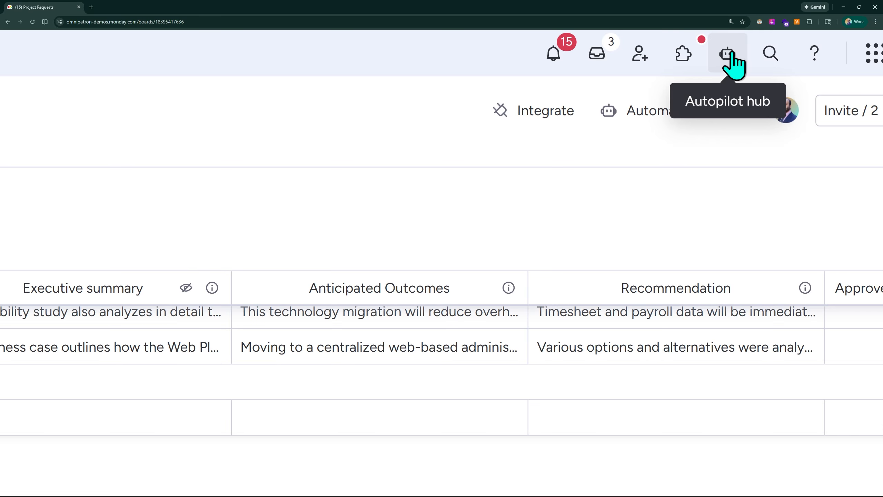
{"action": "scroll", "coordinate": [731, 52], "scroll_direction": "down", "scroll_amount": 4}
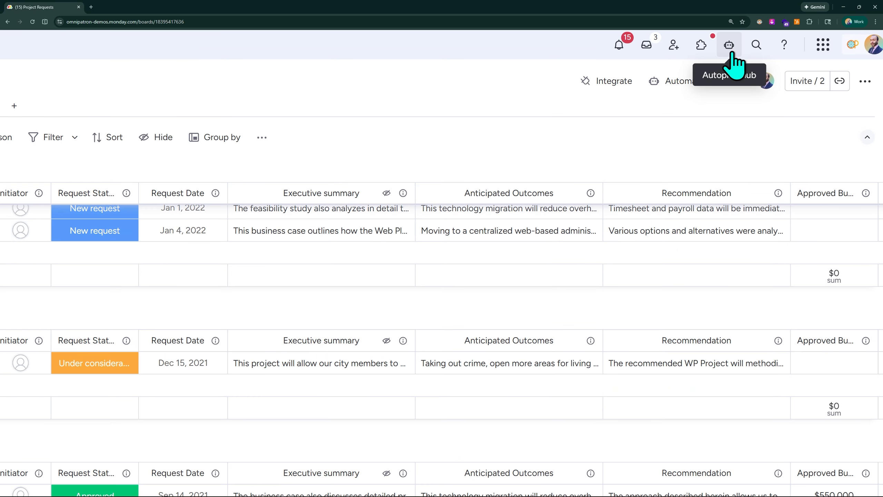
{"action": "left_click", "coordinate": [731, 48]}
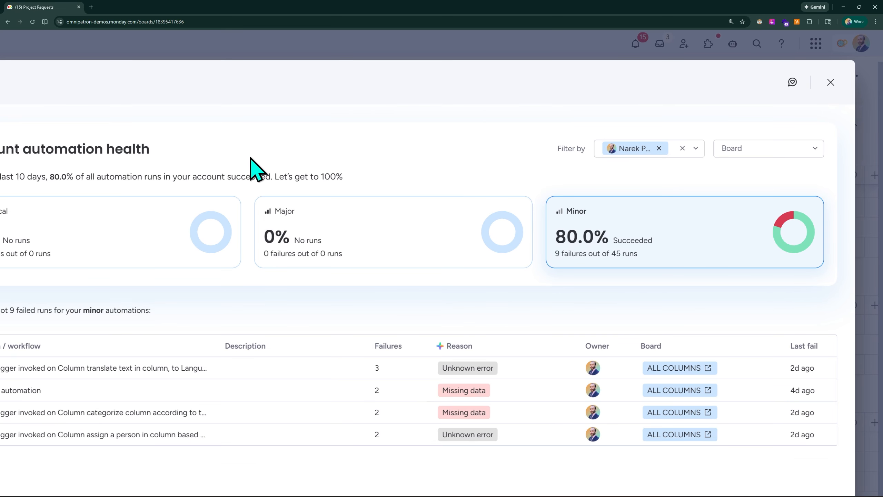
- Review the account automation health by severity and the failure reasons of the minor automations, then close the Autopilot hub
{"action": "scroll", "coordinate": [250, 158], "scroll_direction": "down", "scroll_amount": 3}
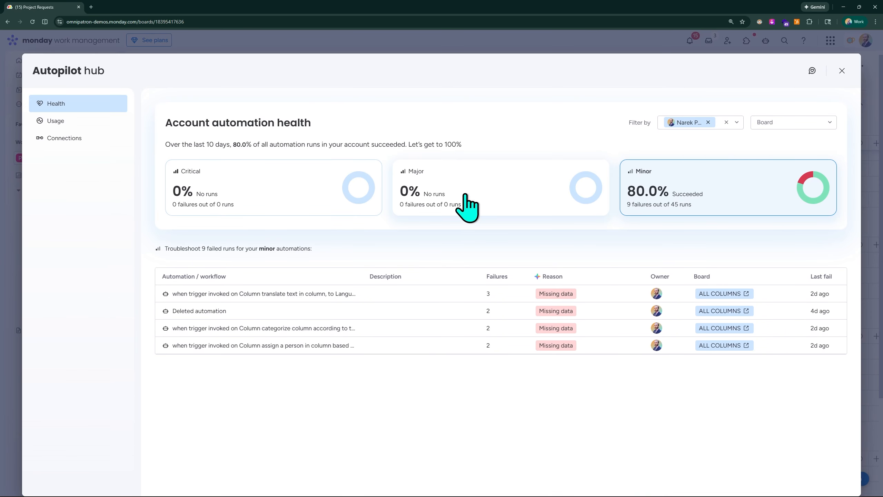
{"action": "scroll", "coordinate": [537, 306], "scroll_direction": "up", "scroll_amount": 1}
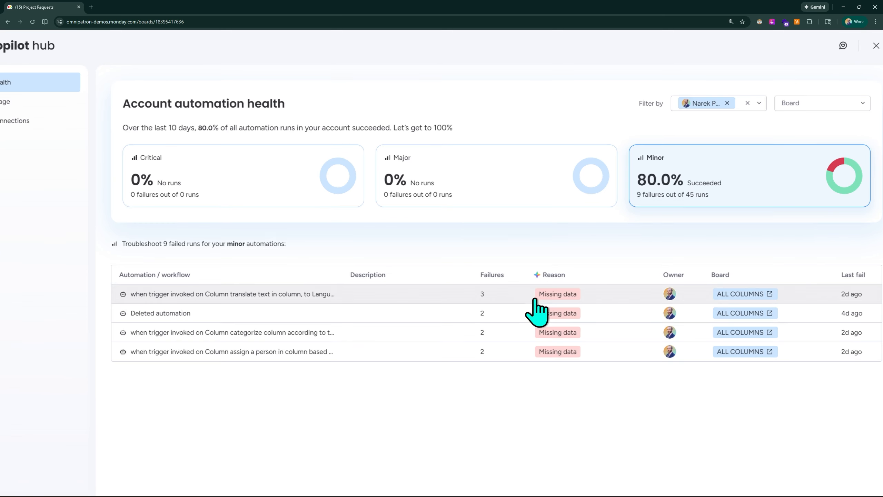
{"action": "scroll", "coordinate": [534, 300], "scroll_direction": "up", "scroll_amount": 2}
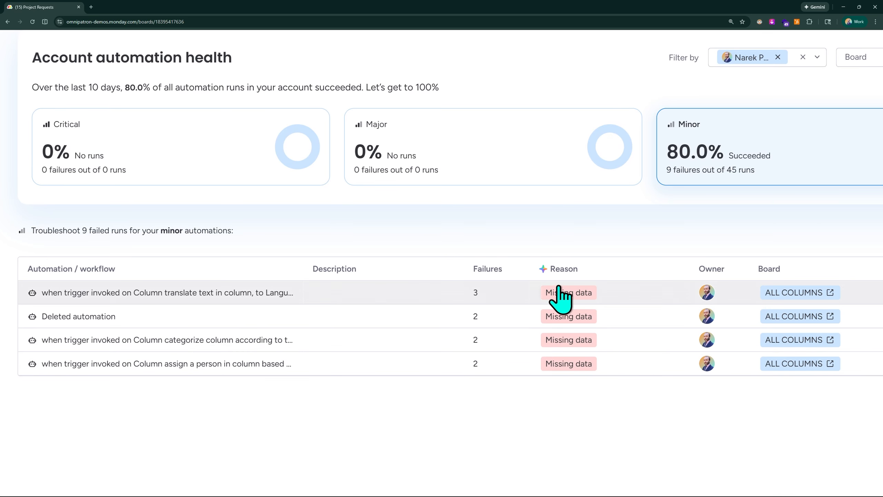
{"action": "scroll", "coordinate": [568, 294], "scroll_direction": "right", "scroll_amount": 1}
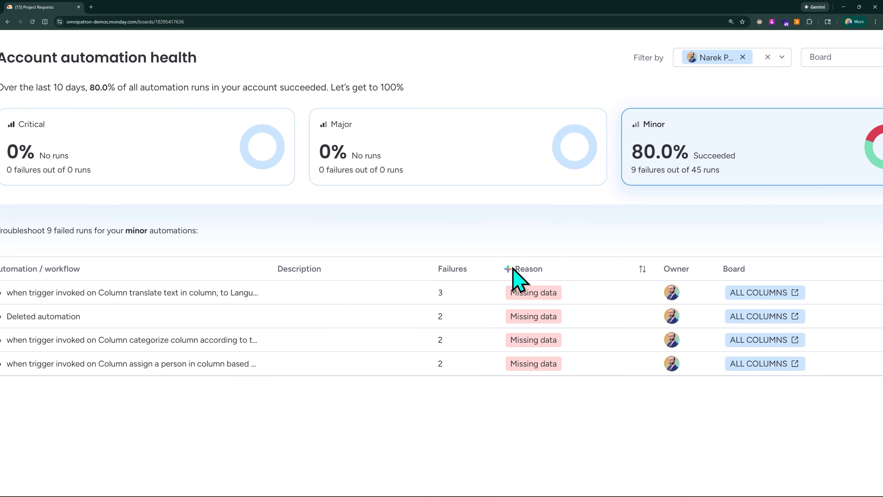
{"action": "scroll", "coordinate": [513, 268], "scroll_direction": "up", "scroll_amount": 5}
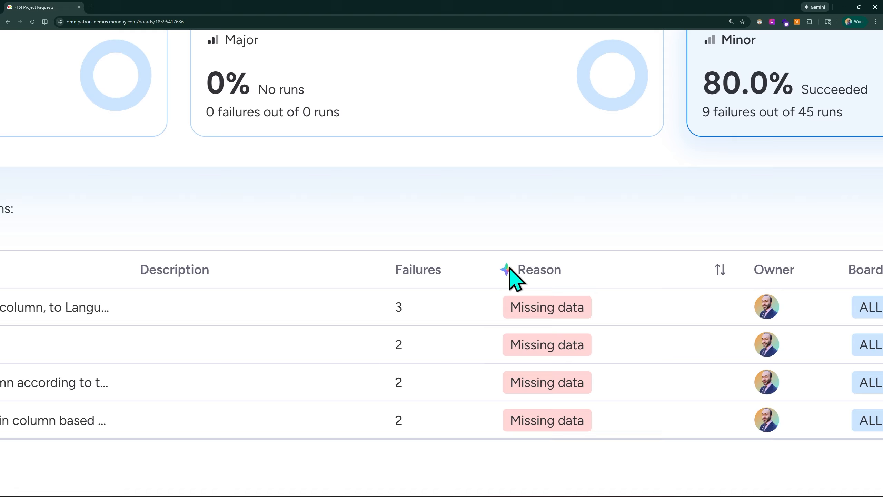
{"action": "scroll", "coordinate": [509, 268], "scroll_direction": "down", "scroll_amount": 5}
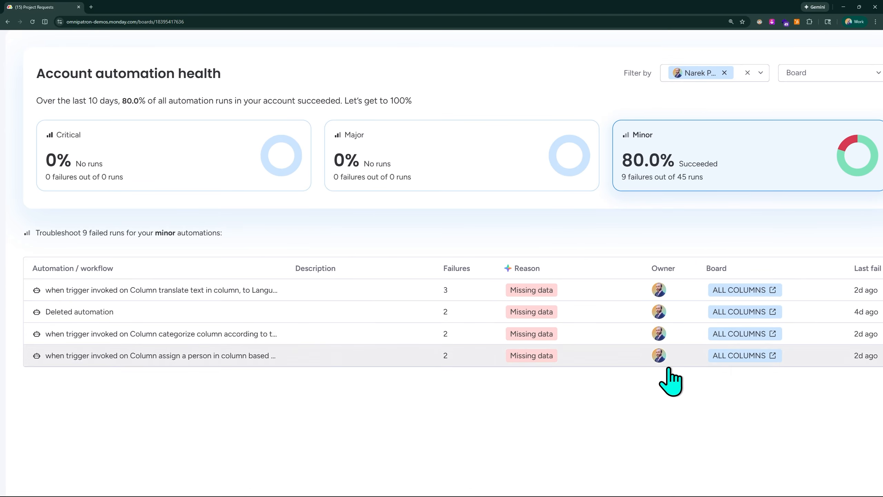
{"action": "scroll", "coordinate": [711, 281], "scroll_direction": "down", "scroll_amount": 4}
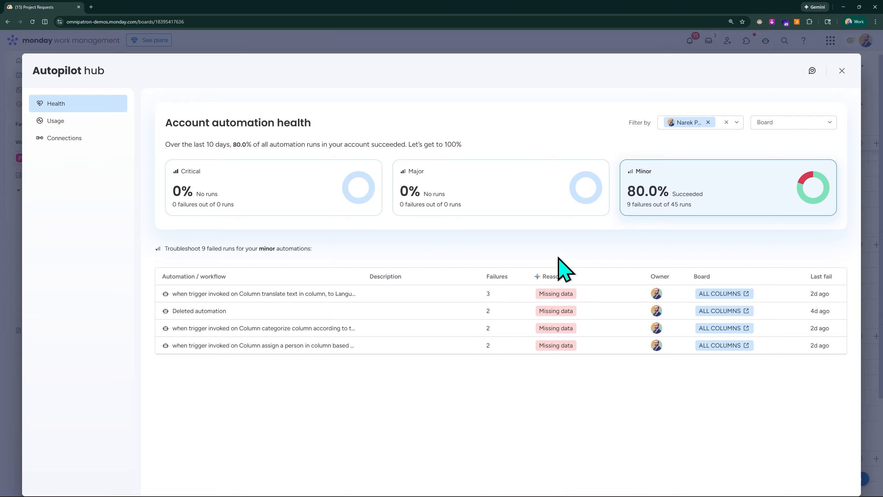
{"action": "left_click", "coordinate": [841, 71]}
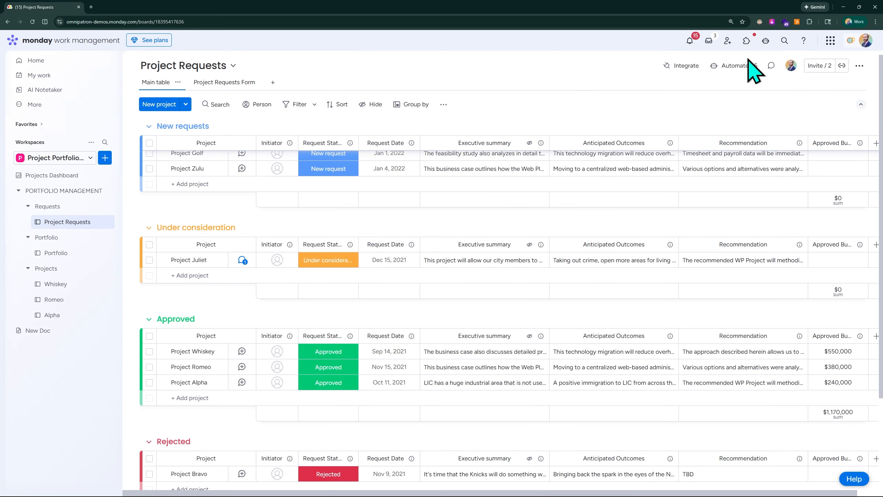
- Open the Project Requests board's automation template gallery for creating automations and reduce the page zoom to 110%
{"action": "left_click", "coordinate": [744, 83]}
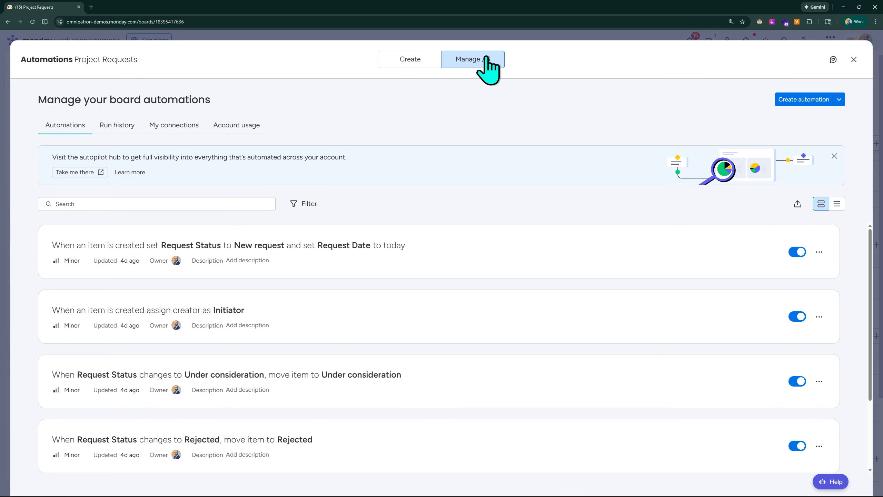
{"action": "left_click", "coordinate": [416, 59]}
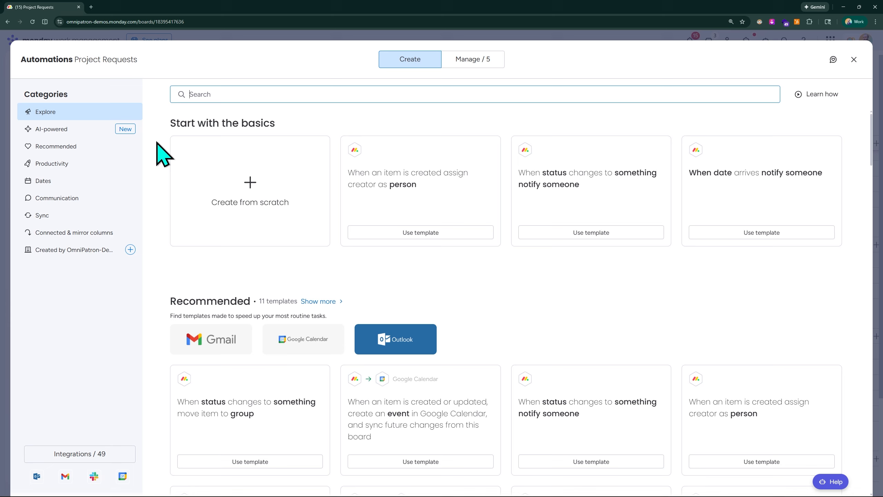
{"action": "key", "text": "ctrl+minus"}
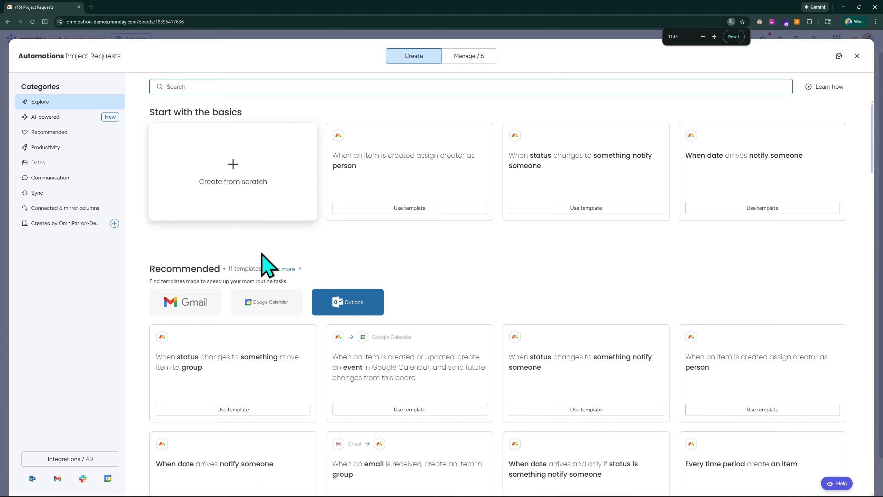
- Browse the Recommended and Productivity automation templates, including the option to create a custom automation, and return to the basics
{"action": "scroll", "coordinate": [503, 214], "scroll_direction": "down", "scroll_amount": 3}
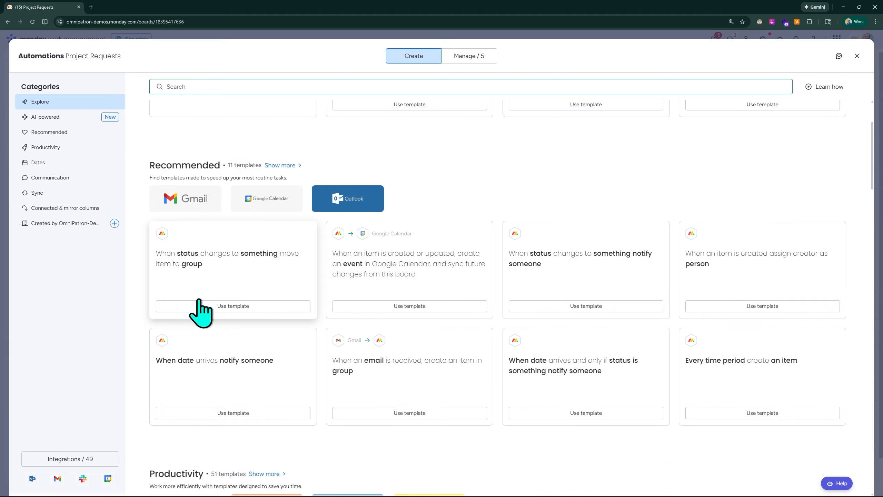
{"action": "scroll", "coordinate": [209, 306], "scroll_direction": "down", "scroll_amount": 3}
{"action": "scroll", "coordinate": [752, 266], "scroll_direction": "down", "scroll_amount": 5}
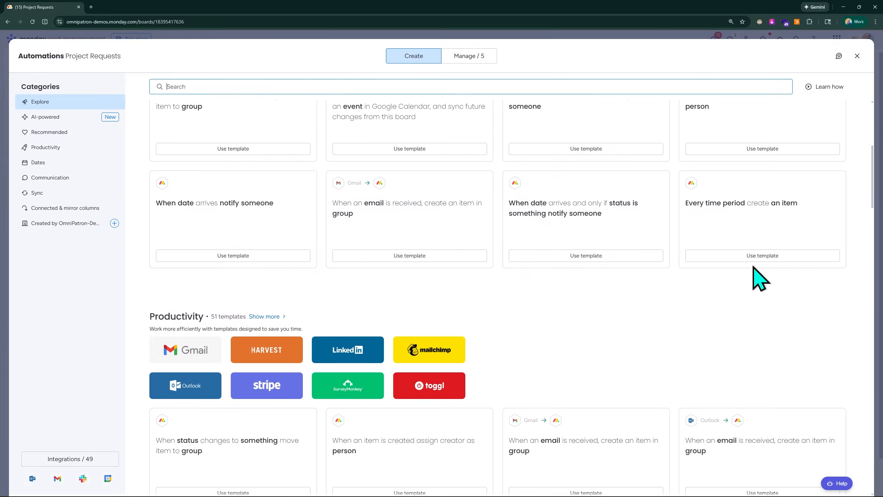
{"action": "scroll", "coordinate": [751, 265], "scroll_direction": "down", "scroll_amount": 2}
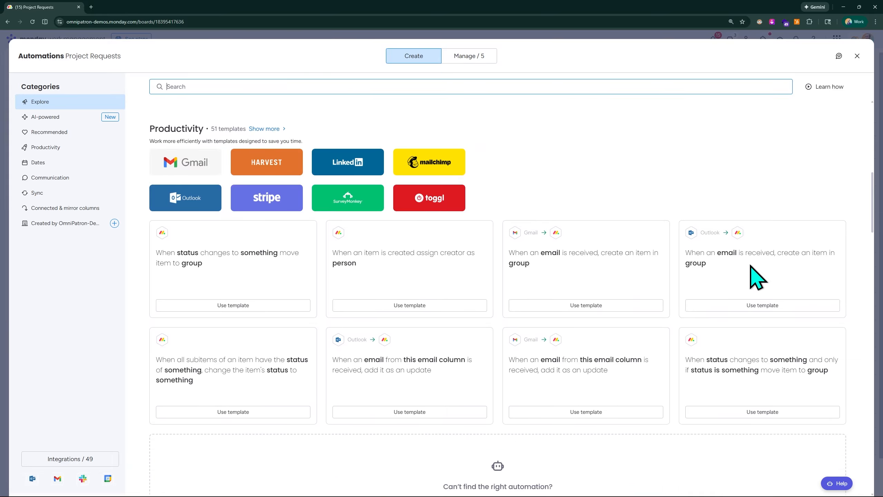
{"action": "scroll", "coordinate": [751, 257], "scroll_direction": "down", "scroll_amount": 3}
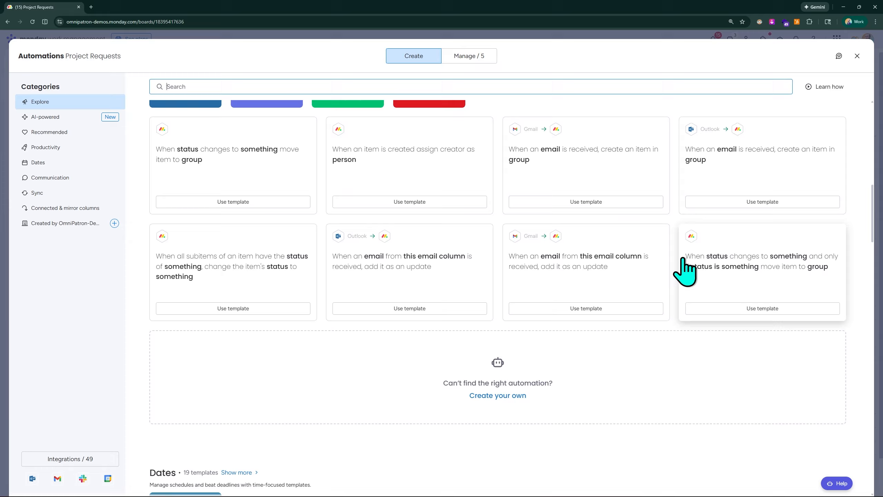
{"action": "scroll", "coordinate": [621, 328], "scroll_direction": "up", "scroll_amount": 4}
{"action": "scroll", "coordinate": [618, 317], "scroll_direction": "down", "scroll_amount": 3}
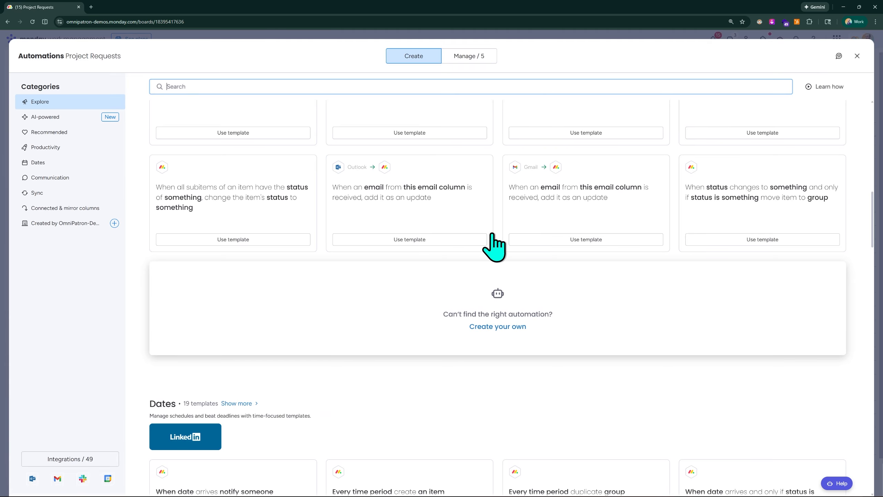
{"action": "scroll", "coordinate": [480, 188], "scroll_direction": "up", "scroll_amount": 8}
{"action": "scroll", "coordinate": [475, 166], "scroll_direction": "up", "scroll_amount": 8}
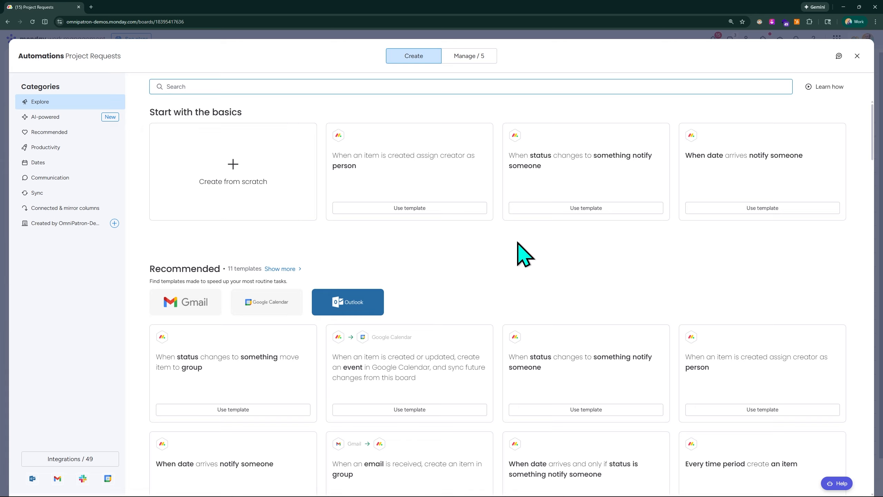
- Examine the automation templates and available app integrations from the Recommended section through Productivity and Dates down to Sync
{"action": "scroll", "coordinate": [517, 232], "scroll_direction": "down", "scroll_amount": 3}
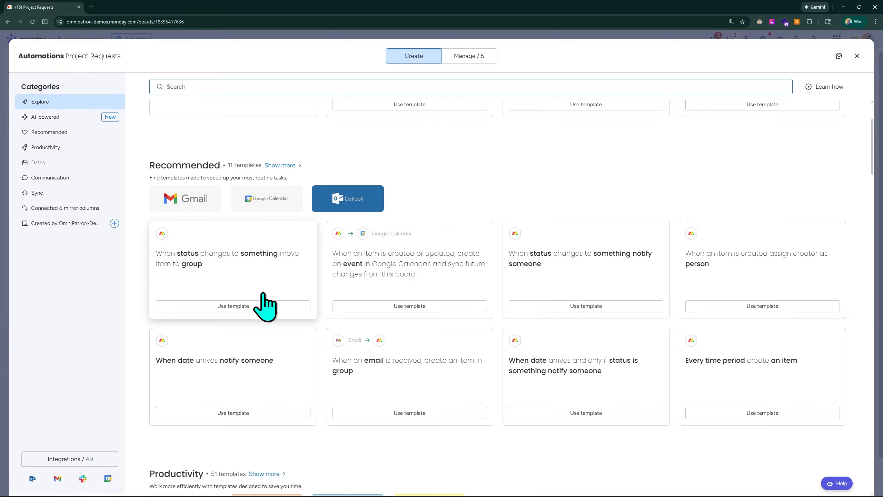
{"action": "scroll", "coordinate": [275, 303], "scroll_direction": "down", "scroll_amount": 3}
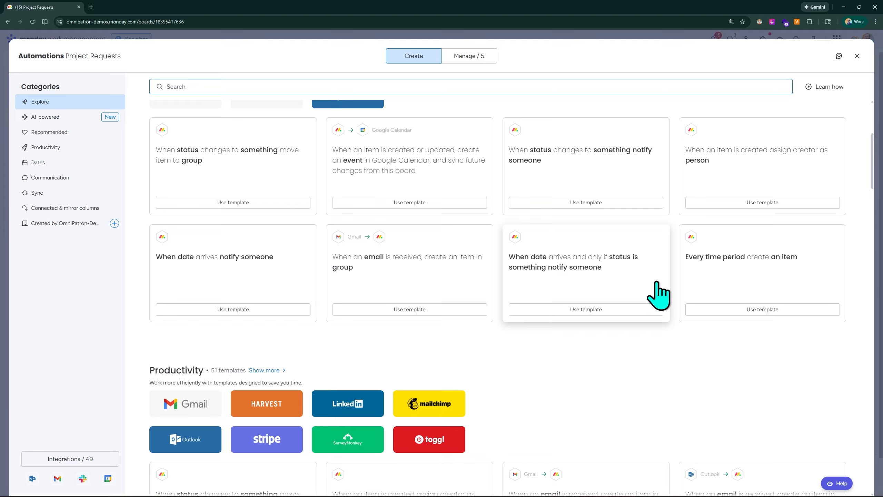
{"action": "scroll", "coordinate": [657, 282], "scroll_direction": "down", "scroll_amount": 2}
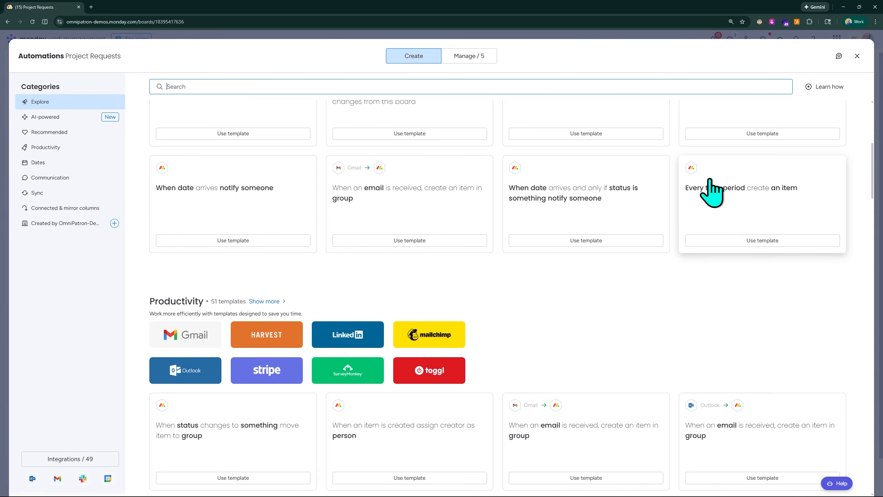
{"action": "scroll", "coordinate": [576, 293], "scroll_direction": "down", "scroll_amount": 6}
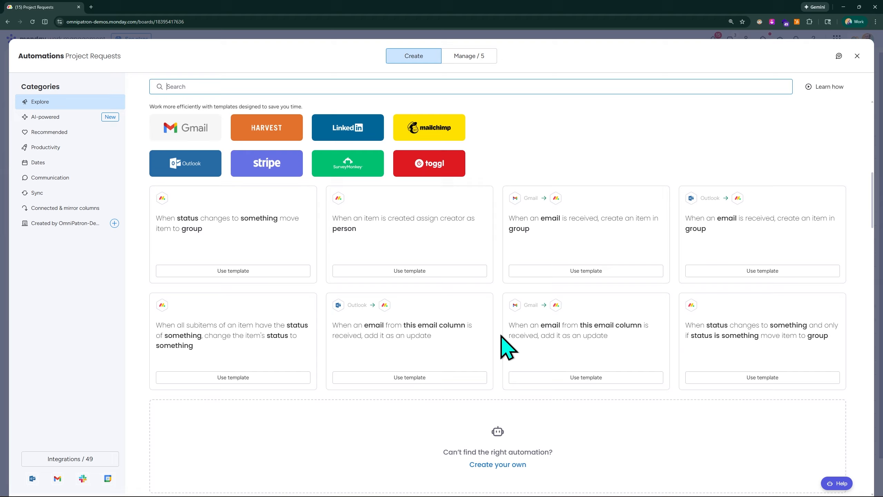
{"action": "scroll", "coordinate": [501, 336], "scroll_direction": "down", "scroll_amount": 2}
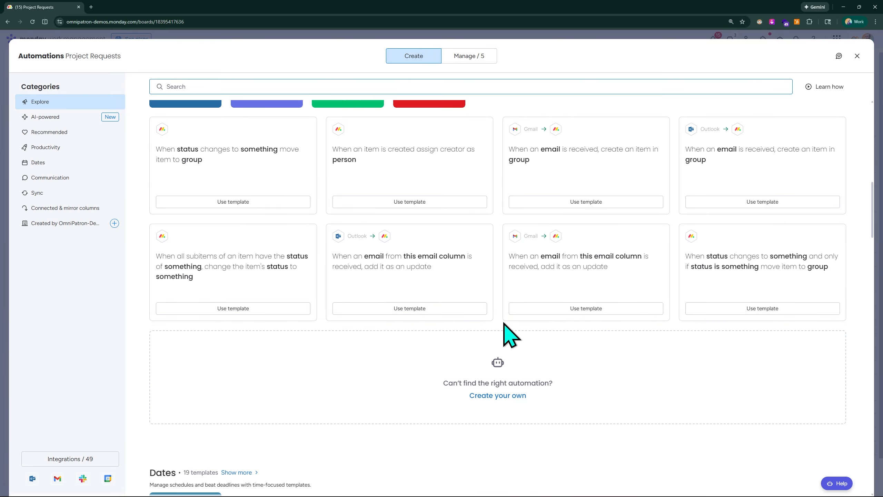
{"action": "scroll", "coordinate": [476, 347], "scroll_direction": "down", "scroll_amount": 2}
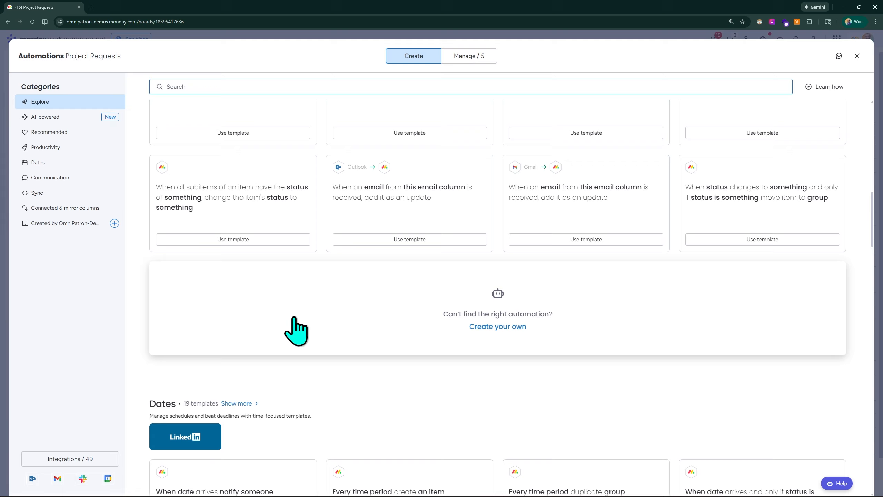
{"action": "scroll", "coordinate": [386, 281], "scroll_direction": "down", "scroll_amount": 3}
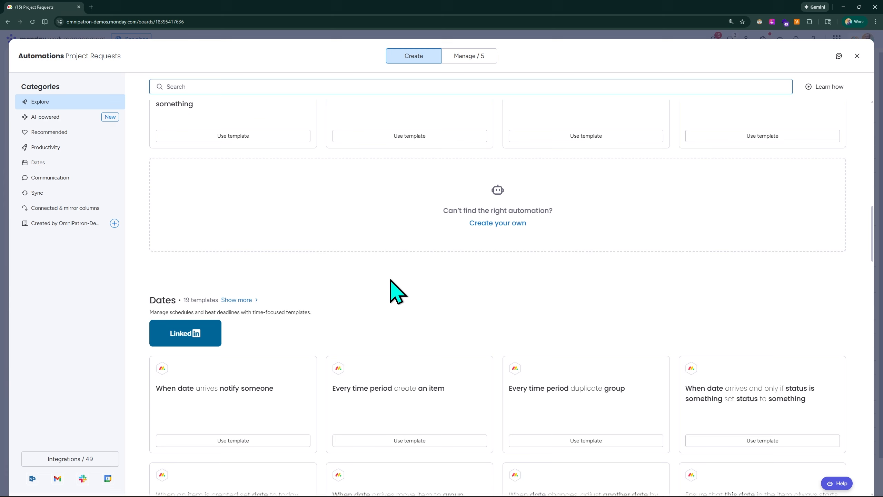
{"action": "scroll", "coordinate": [391, 285], "scroll_direction": "down", "scroll_amount": 5}
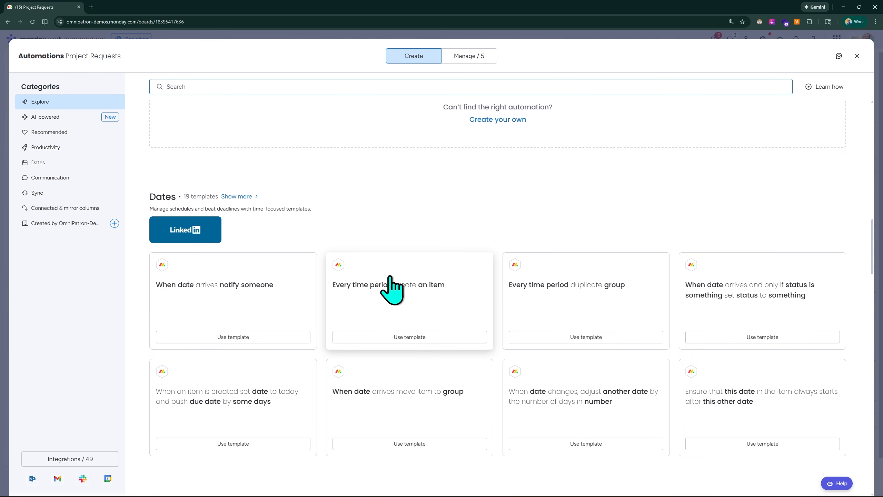
{"action": "scroll", "coordinate": [365, 263], "scroll_direction": "down", "scroll_amount": 13}
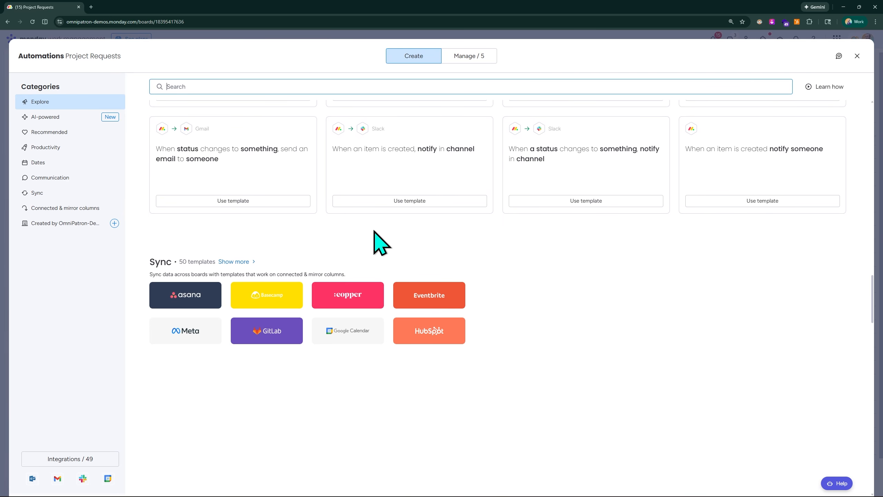
{"action": "scroll", "coordinate": [334, 151], "scroll_direction": "up", "scroll_amount": 13}
{"action": "scroll", "coordinate": [313, 139], "scroll_direction": "up", "scroll_amount": 15}
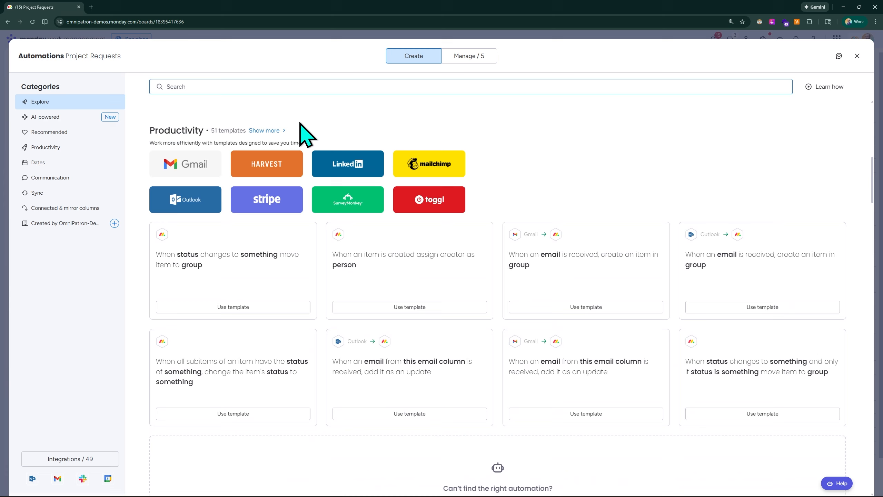
{"action": "scroll", "coordinate": [249, 295], "scroll_direction": "up", "scroll_amount": 7}
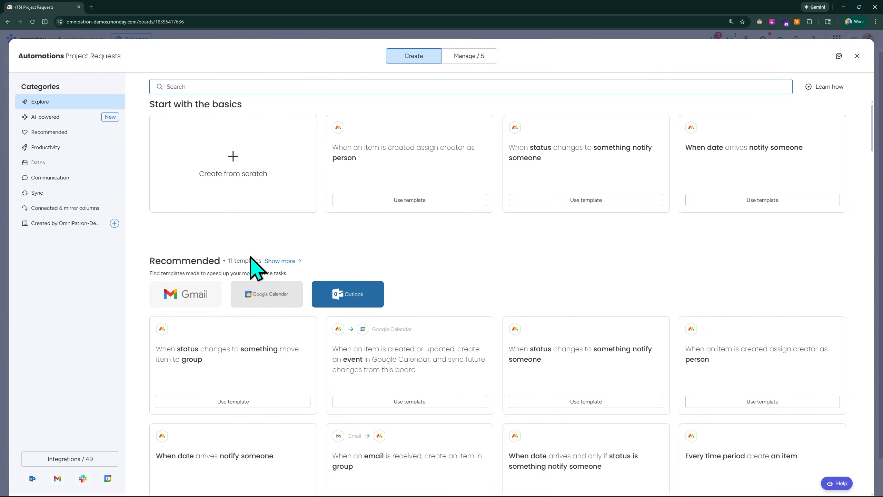
{"action": "scroll", "coordinate": [257, 261], "scroll_direction": "down", "scroll_amount": 14}
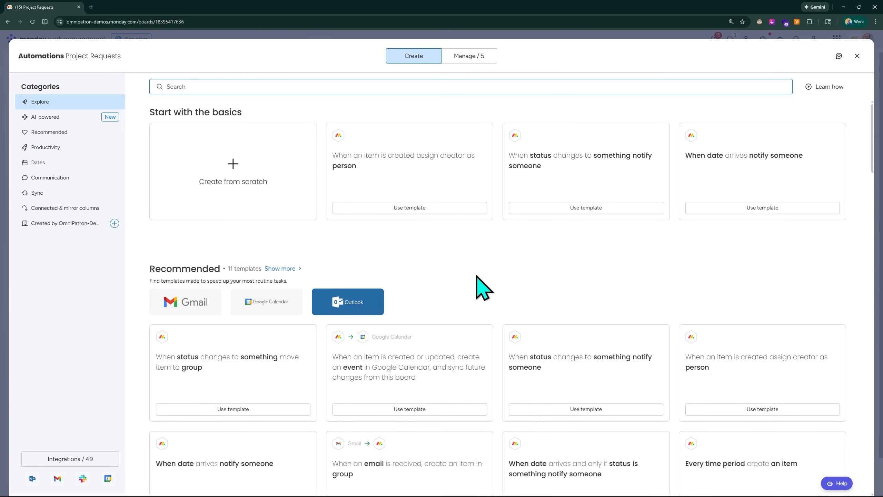
{"action": "scroll", "coordinate": [488, 280], "scroll_direction": "down", "scroll_amount": 5}
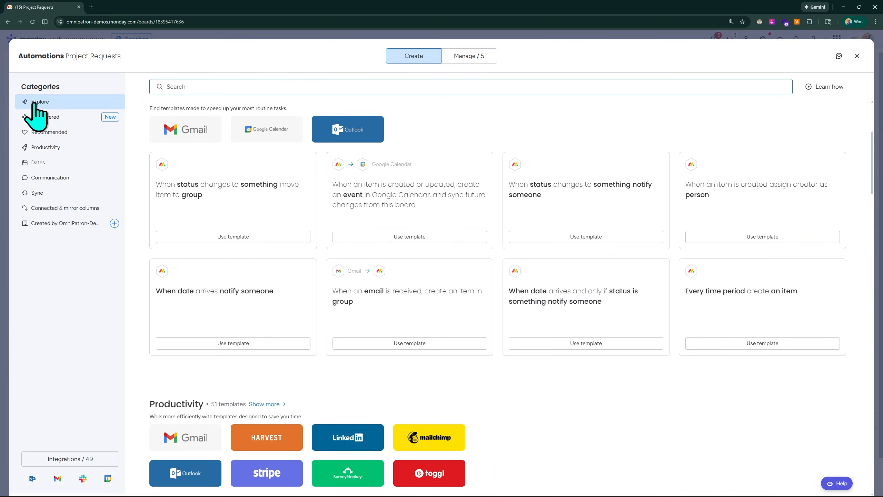
- Examine the template categories and the Recommended automation templates, then review the basic templates above them
{"action": "scroll", "coordinate": [46, 99], "scroll_direction": "up", "scroll_amount": 2}
{"action": "scroll", "coordinate": [45, 100], "scroll_direction": "up", "scroll_amount": 5}
{"action": "scroll", "coordinate": [47, 100], "scroll_direction": "left", "scroll_amount": 1}
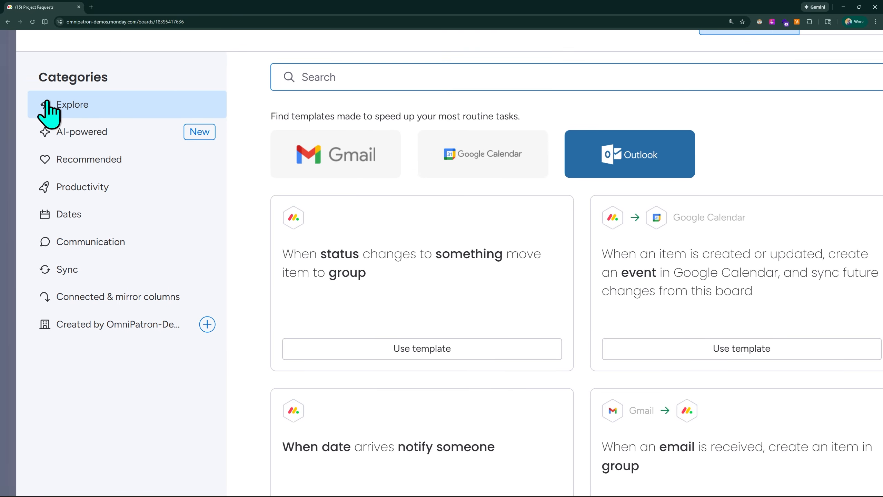
{"action": "scroll", "coordinate": [245, 102], "scroll_direction": "right", "scroll_amount": 1}
{"action": "scroll", "coordinate": [242, 102], "scroll_direction": "down", "scroll_amount": 7}
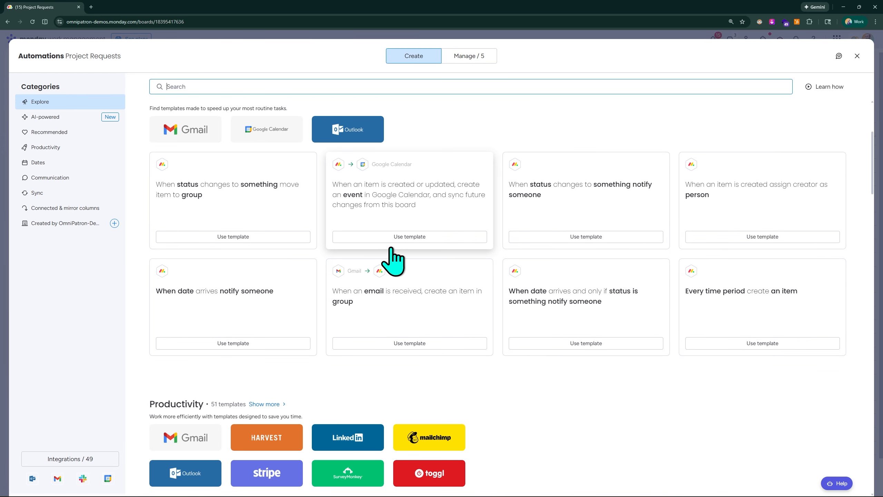
{"action": "scroll", "coordinate": [494, 249], "scroll_direction": "up", "scroll_amount": 5}
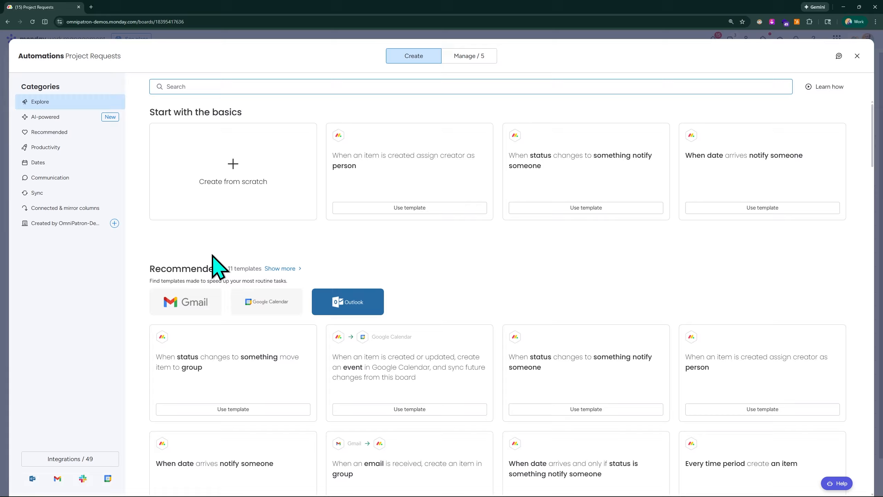
{"action": "scroll", "coordinate": [212, 254], "scroll_direction": "up", "scroll_amount": 3}
{"action": "scroll", "coordinate": [213, 247], "scroll_direction": "down", "scroll_amount": 3}
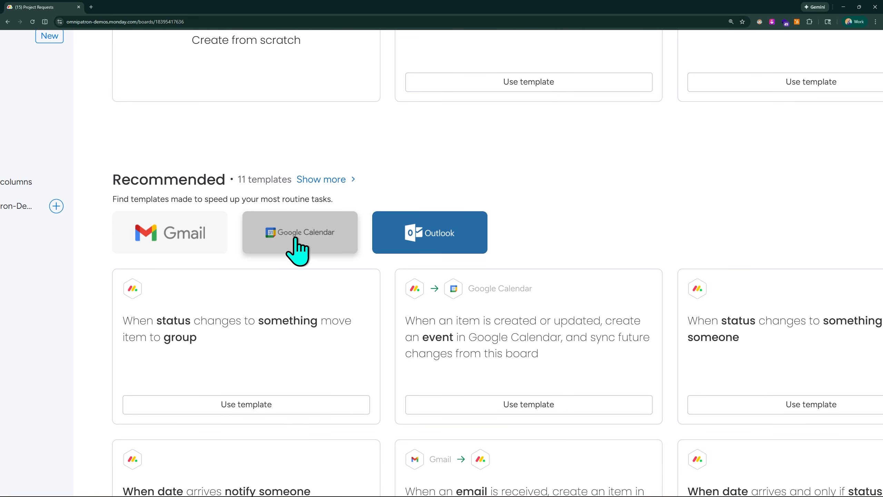
- Open the Recommended section's Google Calendar integration, review its automation templates, and return to the gallery
{"action": "left_click", "coordinate": [323, 227]}
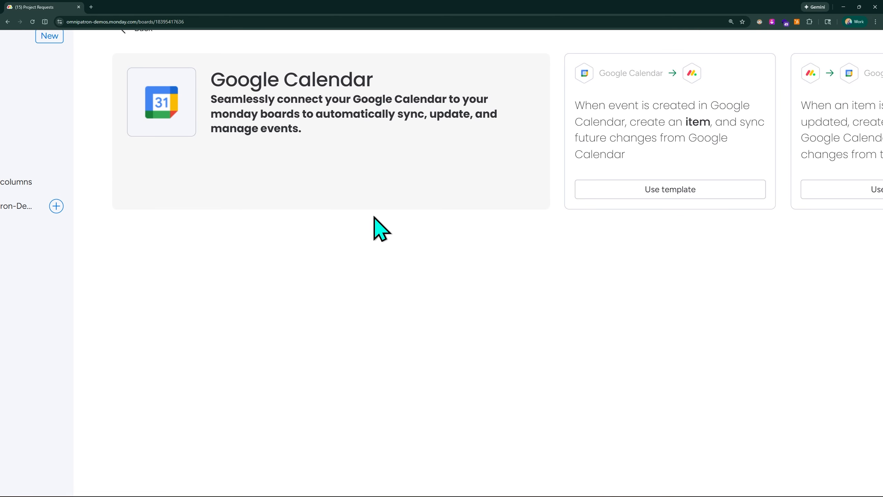
{"action": "scroll", "coordinate": [743, 152], "scroll_direction": "up", "scroll_amount": 4}
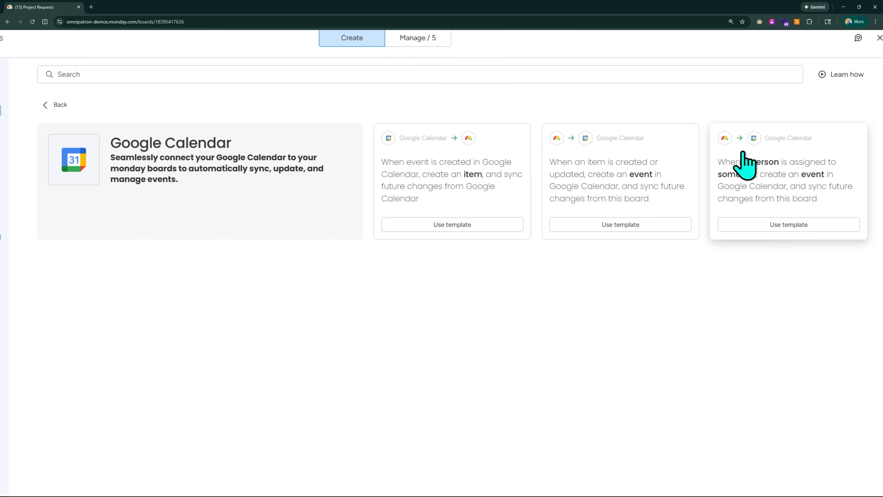
{"action": "scroll", "coordinate": [735, 153], "scroll_direction": "right", "scroll_amount": 2}
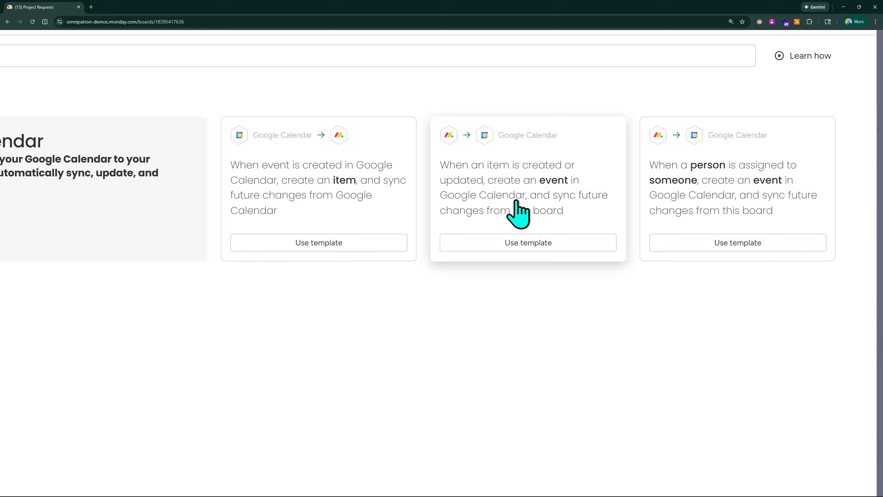
{"action": "scroll", "coordinate": [383, 214], "scroll_direction": "up", "scroll_amount": 2}
{"action": "scroll", "coordinate": [347, 205], "scroll_direction": "right", "scroll_amount": 2}
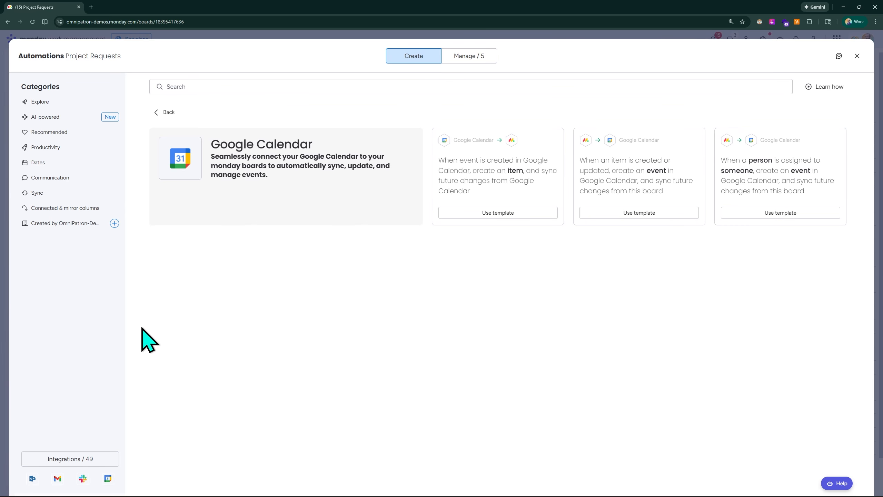
{"action": "left_click", "coordinate": [168, 113]}
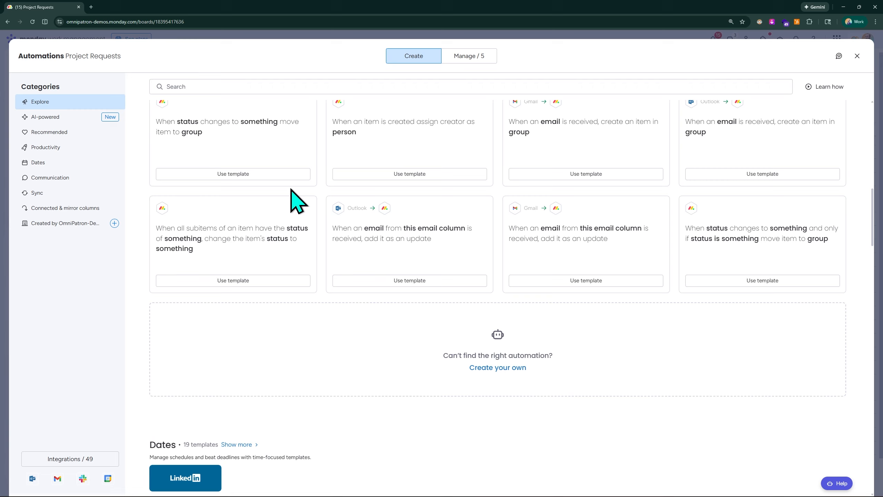
- Examine the gallery's Integrations, Apps and Marketplace apps sections, then return to the basic templates
{"action": "scroll", "coordinate": [291, 189], "scroll_direction": "down", "scroll_amount": 10}
{"action": "scroll", "coordinate": [287, 200], "scroll_direction": "down", "scroll_amount": 10}
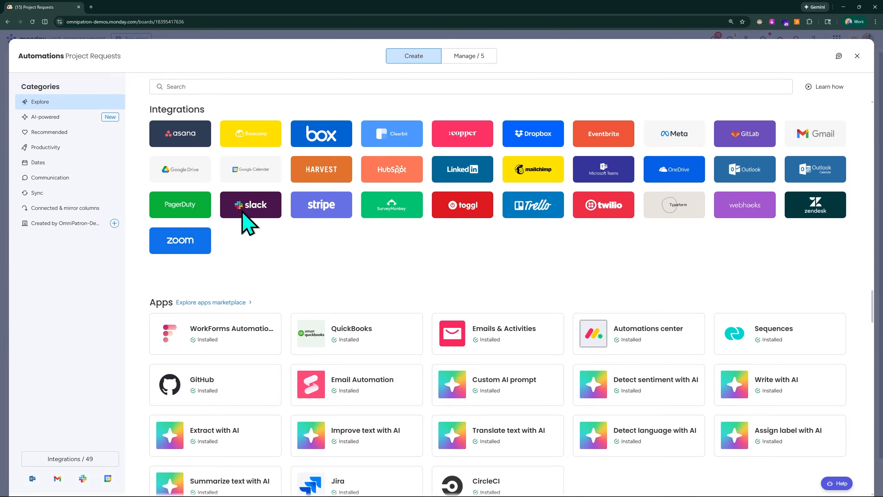
{"action": "scroll", "coordinate": [343, 209], "scroll_direction": "up", "scroll_amount": 4}
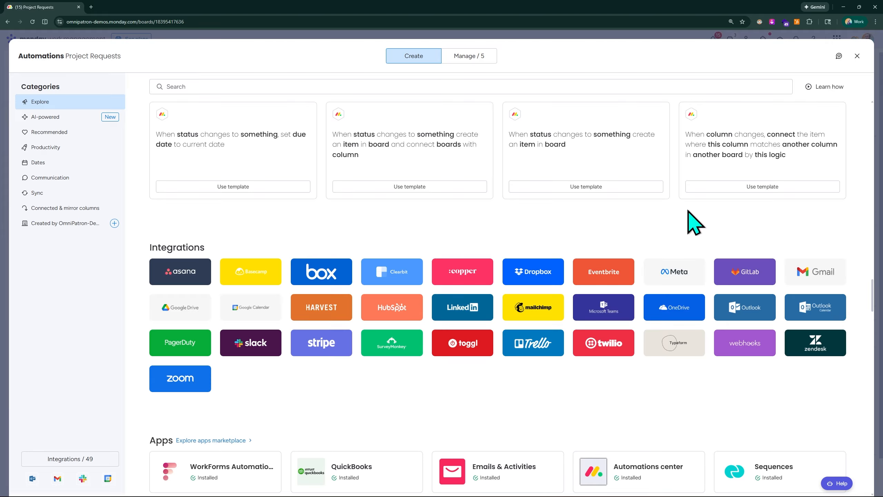
{"action": "scroll", "coordinate": [267, 211], "scroll_direction": "up", "scroll_amount": 3}
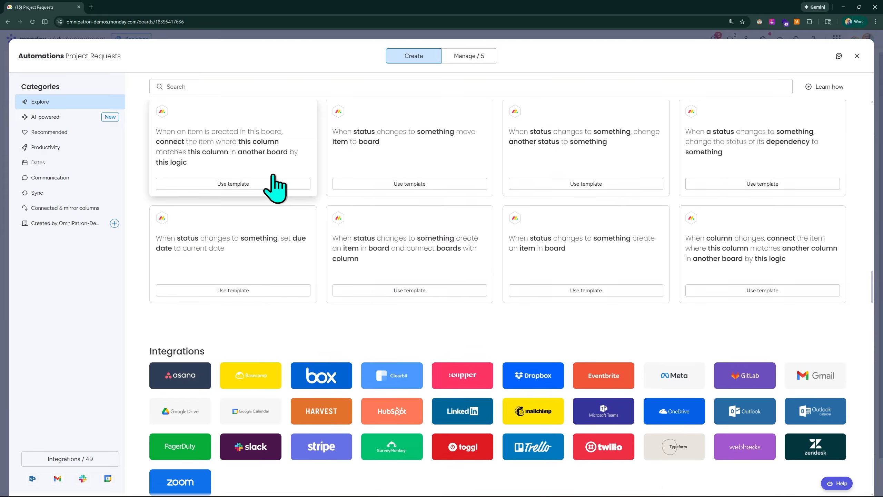
{"action": "scroll", "coordinate": [271, 188], "scroll_direction": "down", "scroll_amount": 10}
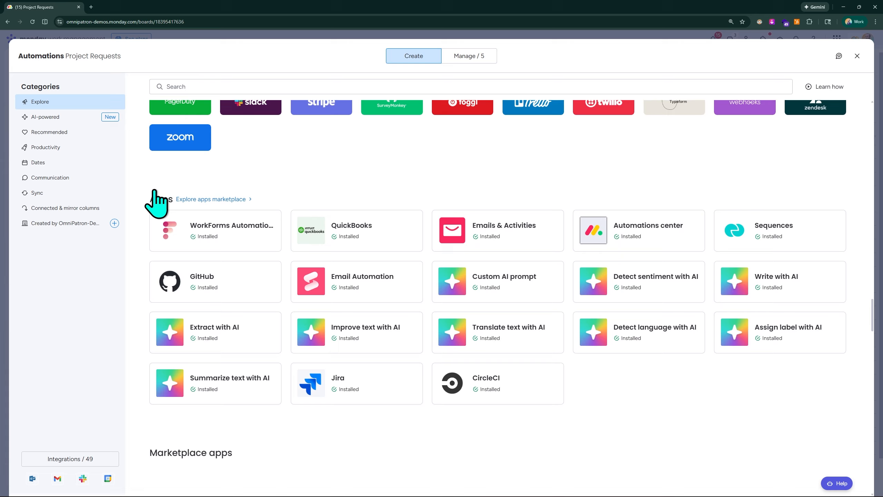
{"action": "scroll", "coordinate": [200, 207], "scroll_direction": "down", "scroll_amount": 3}
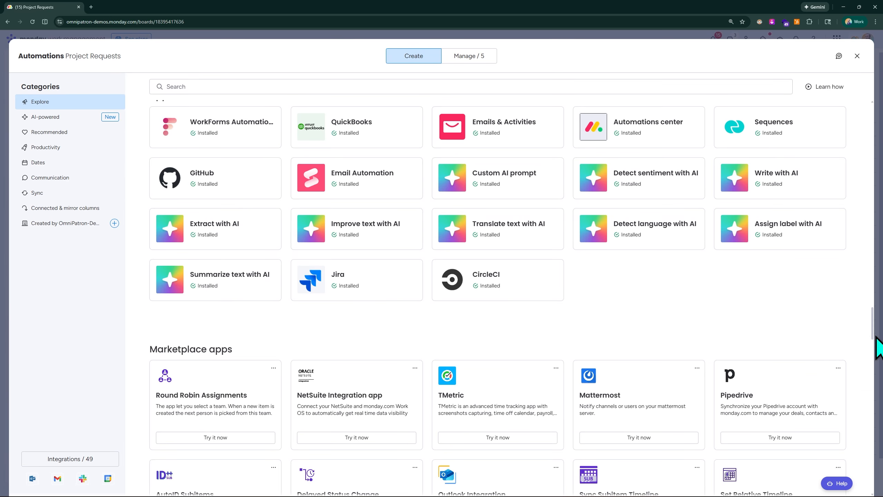
{"action": "left_click_drag", "start_coordinate": [872, 328], "coordinate": [871, 252]}
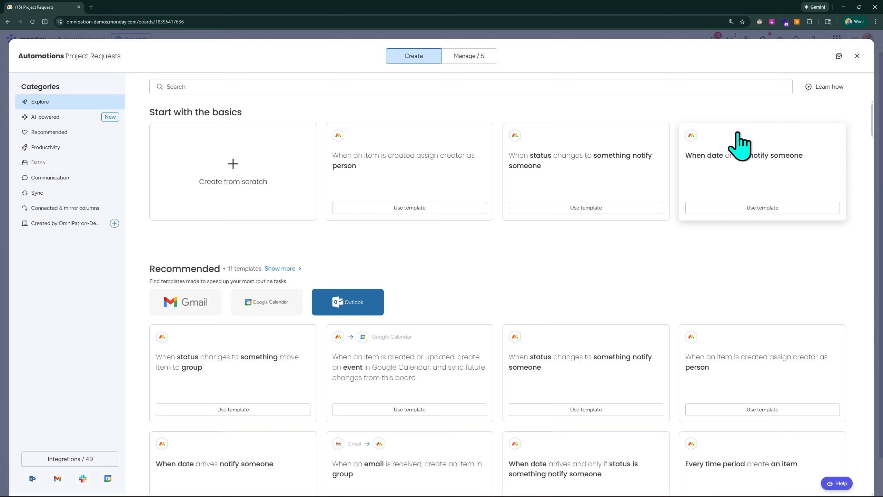
{"action": "left_click_drag", "start_coordinate": [872, 127], "coordinate": [837, 338]}
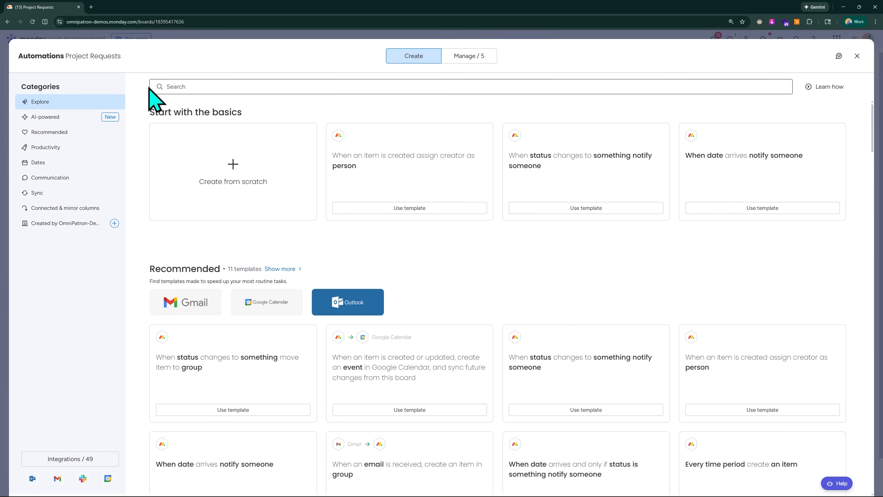
- Look through the AI-powered, Recommended, Productivity and Dates template categories, then return to the Explore category
{"action": "left_click", "coordinate": [43, 118]}
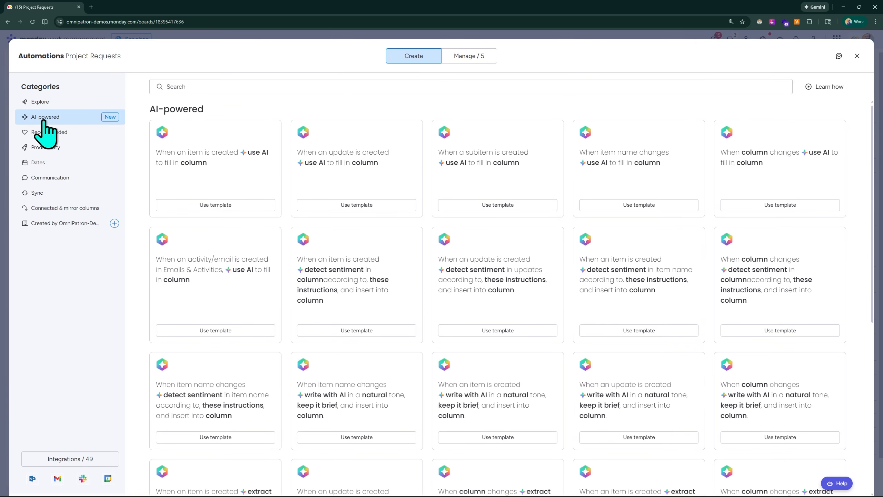
{"action": "left_click", "coordinate": [49, 132]}
{"action": "left_click", "coordinate": [52, 147]}
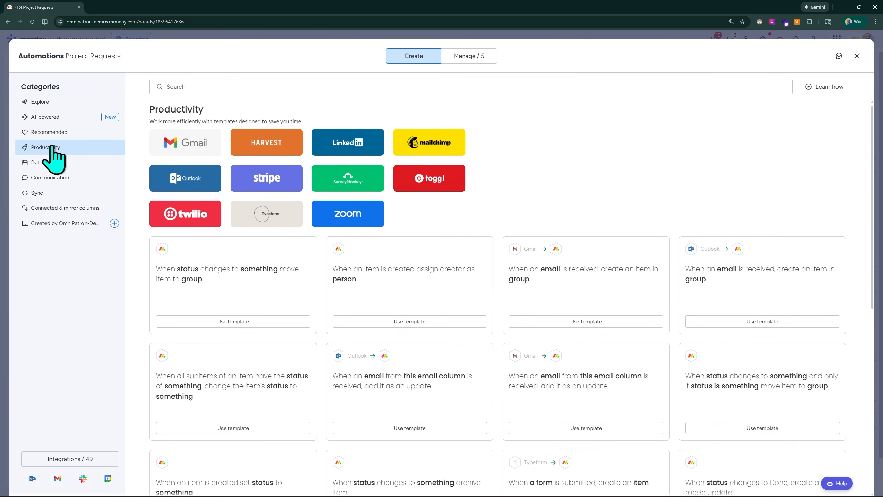
{"action": "left_click", "coordinate": [50, 163]}
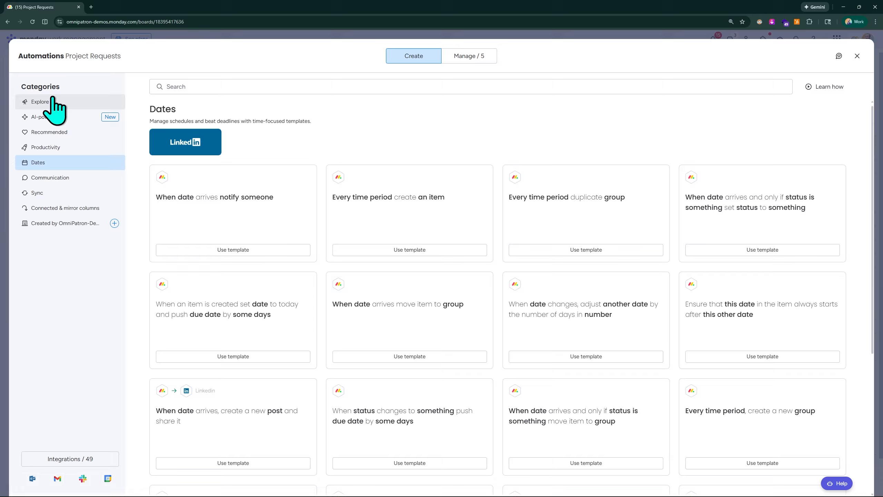
{"action": "scroll", "coordinate": [53, 117], "scroll_direction": "up", "scroll_amount": 3}
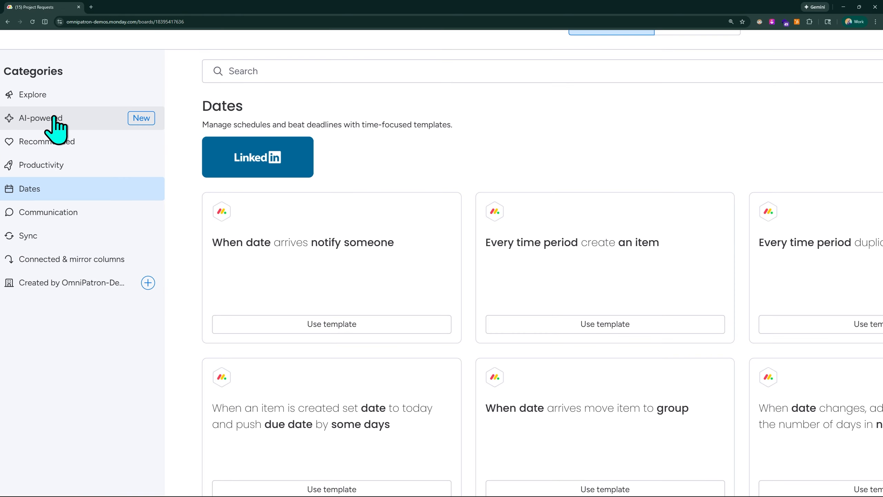
{"action": "scroll", "coordinate": [55, 116], "scroll_direction": "left", "scroll_amount": 1}
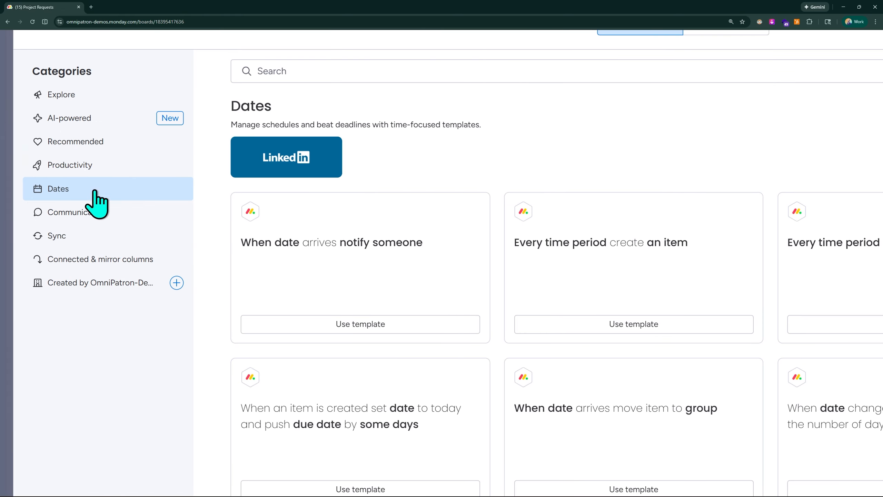
{"action": "left_click", "coordinate": [61, 96]}
- Examine the Explore category's sections from the basics through Productivity, Dates and Communication to the integrations and installed apps
{"action": "scroll", "coordinate": [518, 121], "scroll_direction": "down", "scroll_amount": 1}
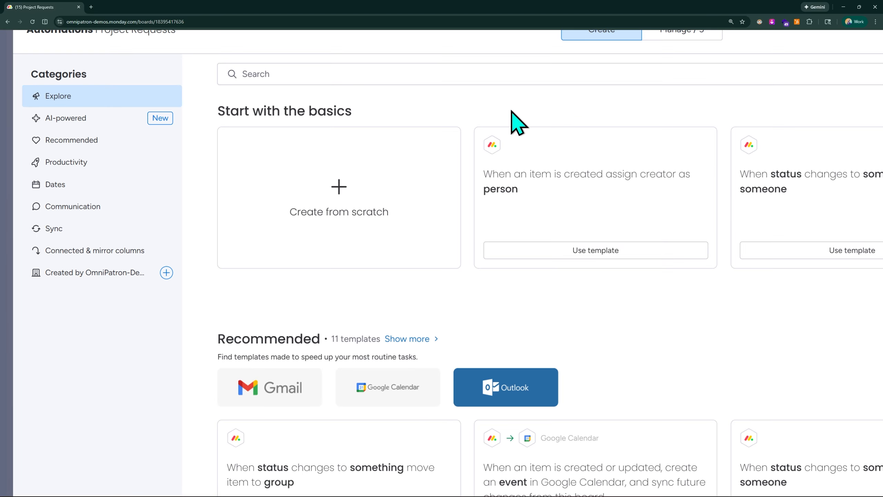
{"action": "scroll", "coordinate": [340, 95], "scroll_direction": "down", "scroll_amount": 2}
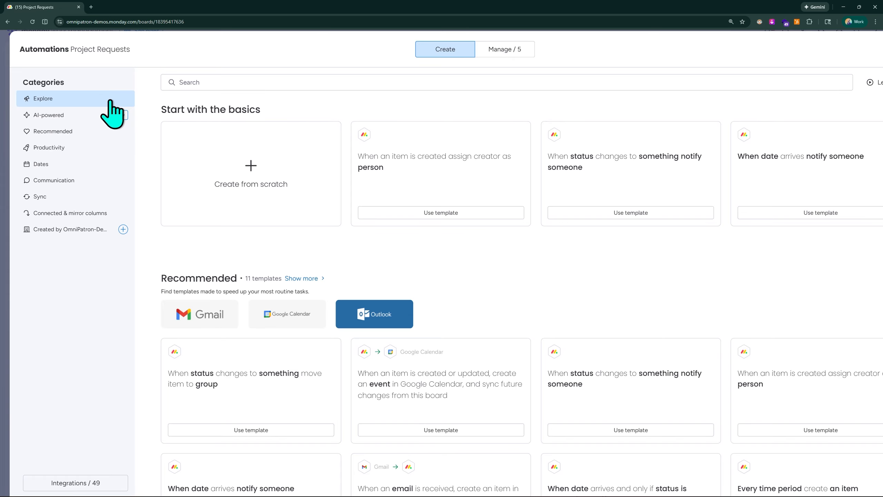
{"action": "scroll", "coordinate": [111, 114], "scroll_direction": "down", "scroll_amount": 1}
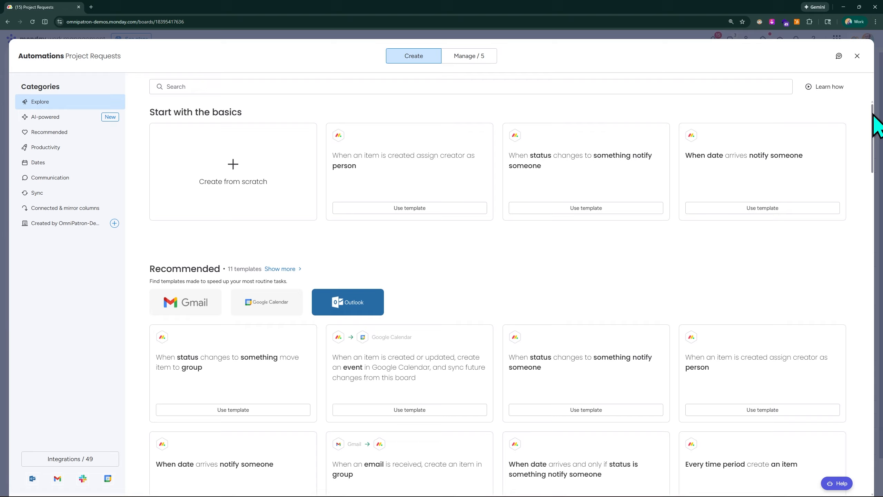
{"action": "left_click_drag", "start_coordinate": [870, 114], "coordinate": [860, 194]}
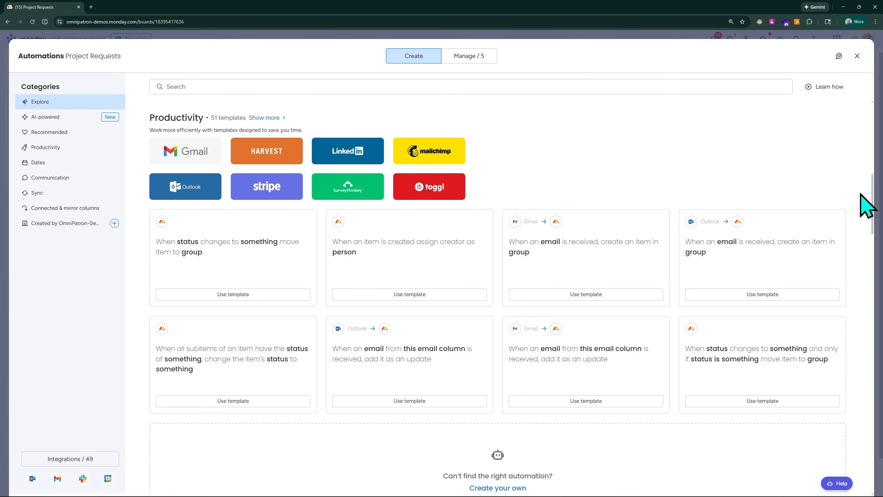
{"action": "left_click_drag", "start_coordinate": [873, 189], "coordinate": [865, 262]}
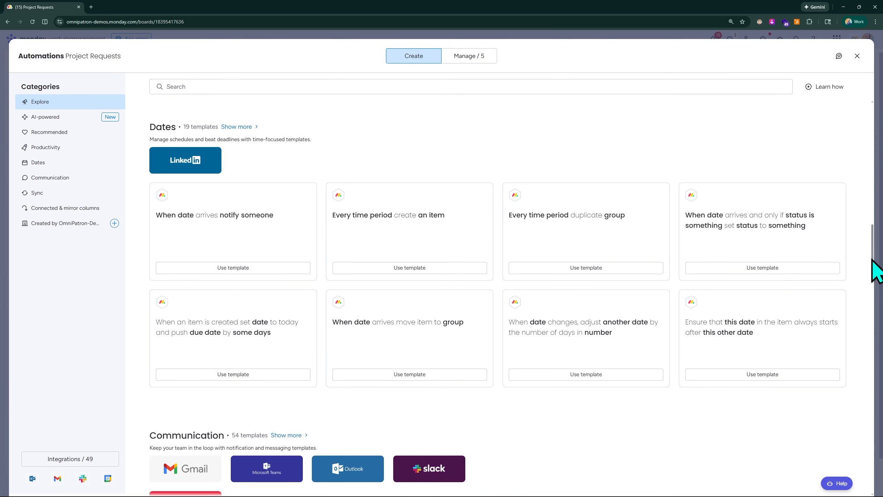
{"action": "left_click_drag", "start_coordinate": [871, 260], "coordinate": [871, 303]}
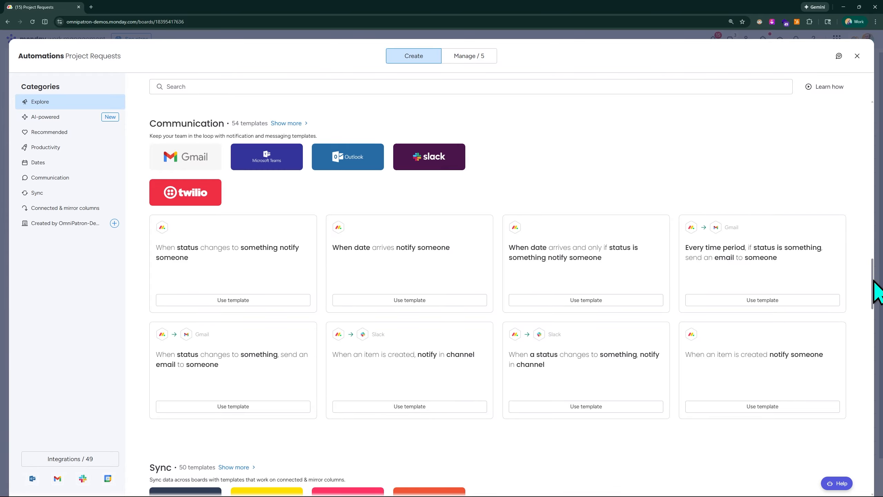
{"action": "left_click_drag", "start_coordinate": [873, 281], "coordinate": [855, 406]}
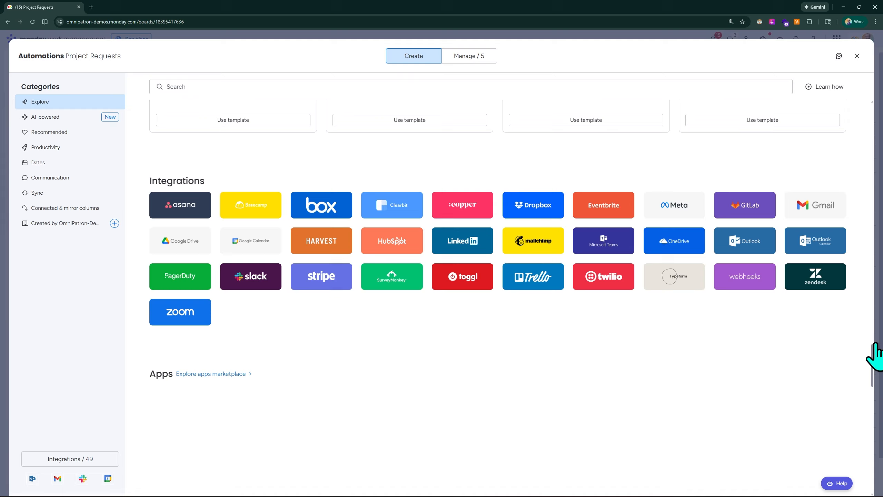
{"action": "left_click_drag", "start_coordinate": [874, 348], "coordinate": [867, 368]}
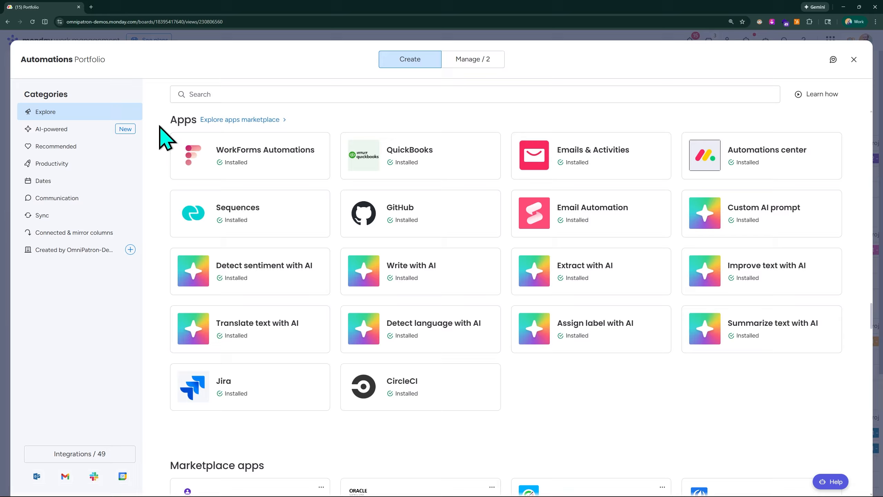
{"action": "scroll", "coordinate": [160, 125], "scroll_direction": "up", "scroll_amount": 3}
{"action": "scroll", "coordinate": [177, 167], "scroll_direction": "down", "scroll_amount": 3}
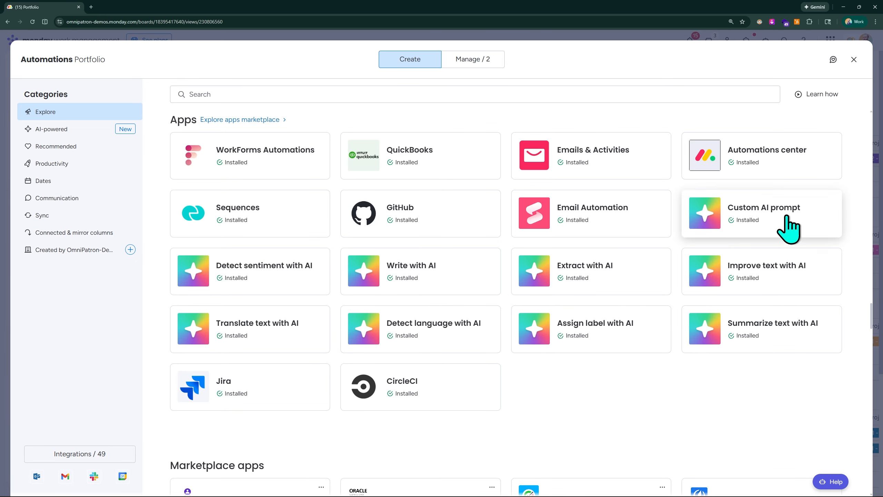
- Close the automation gallery and open the ALL COLUMNS board in the ALL COLUMNS workspace, bringing its People columns into view
{"action": "left_click", "coordinate": [853, 60]}
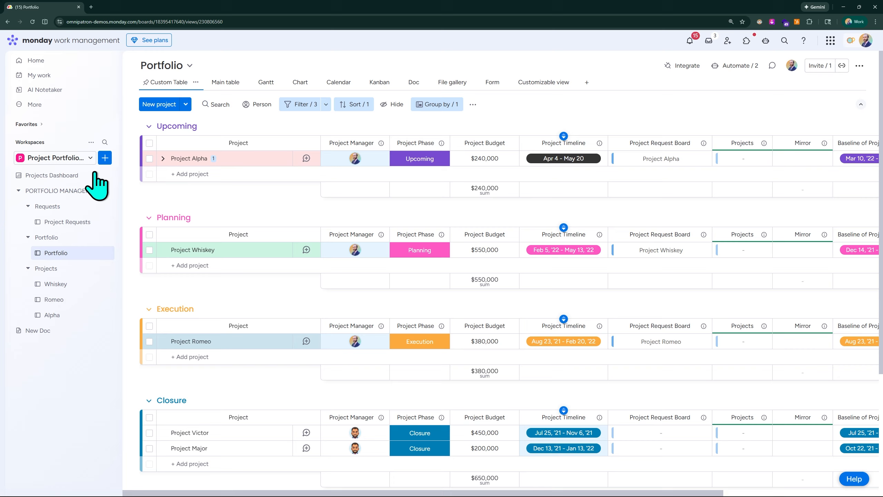
{"action": "left_click", "coordinate": [91, 155]}
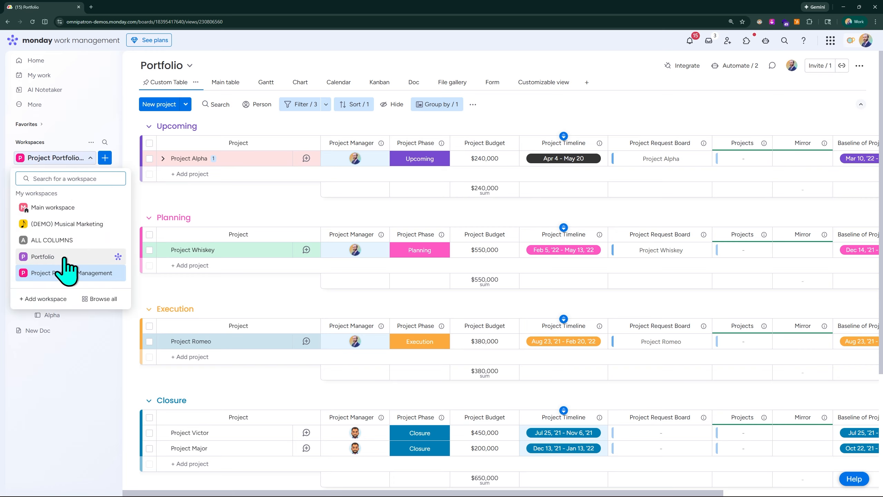
{"action": "left_click", "coordinate": [65, 236]}
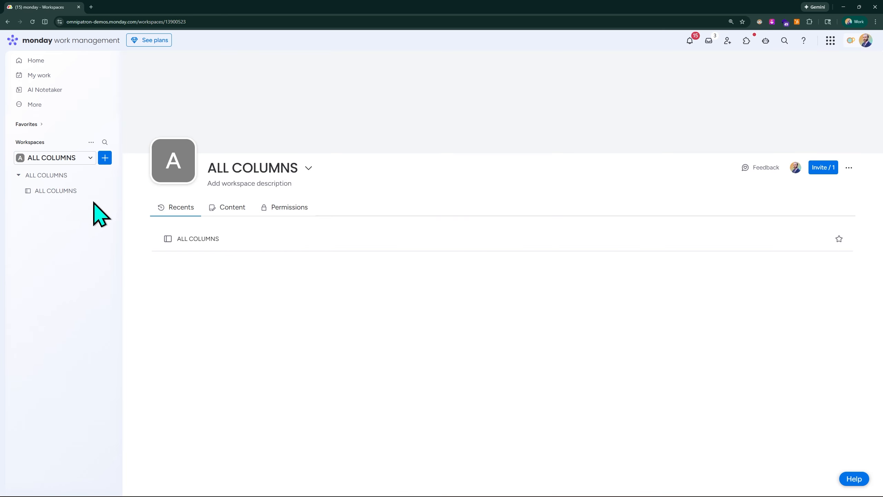
{"action": "left_click", "coordinate": [64, 191]}
{"action": "scroll", "coordinate": [631, 189], "scroll_direction": "right", "scroll_amount": 2}
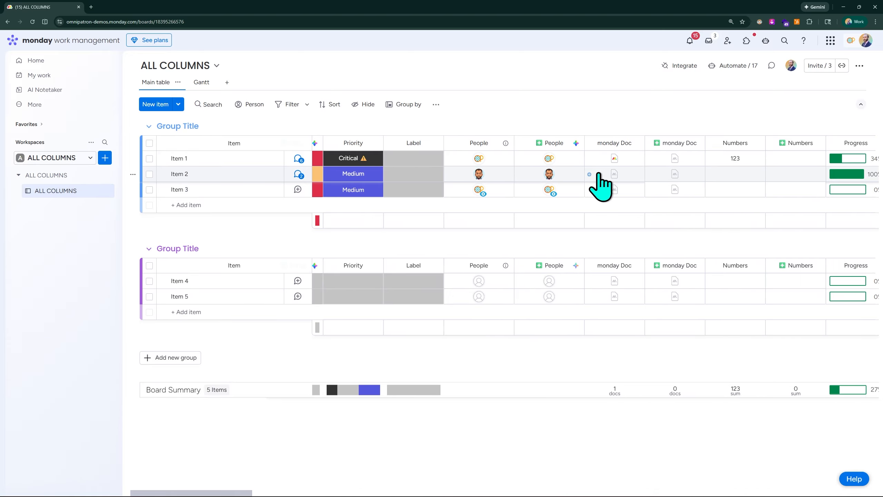
{"action": "scroll", "coordinate": [591, 141], "scroll_direction": "up", "scroll_amount": 5}
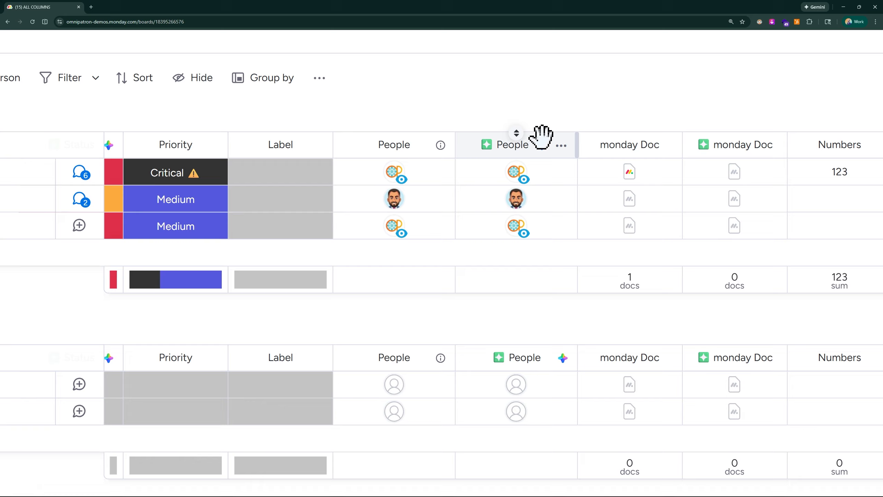
- Examine the ALL COLUMNS board's remaining columns, from People through Timeline, Long text, Link and Location to the AI translation and summary columns
{"action": "scroll", "coordinate": [544, 90], "scroll_direction": "down", "scroll_amount": 5}
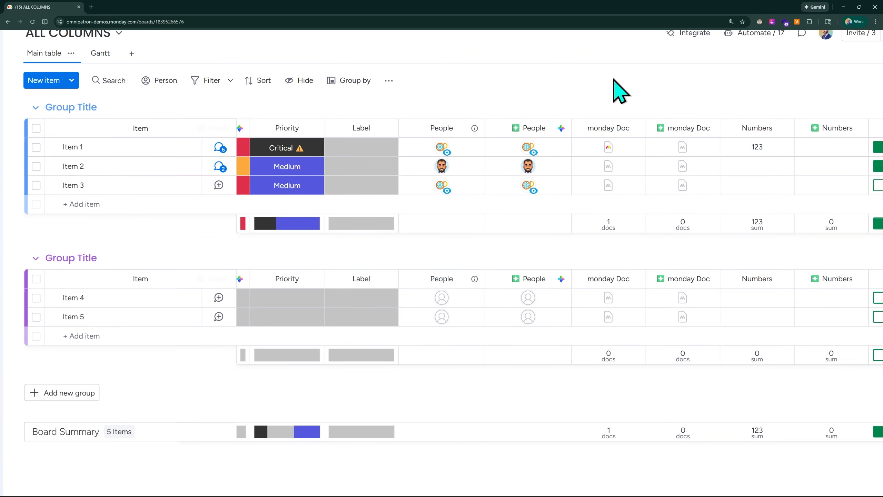
{"action": "scroll", "coordinate": [643, 117], "scroll_direction": "right", "scroll_amount": 10}
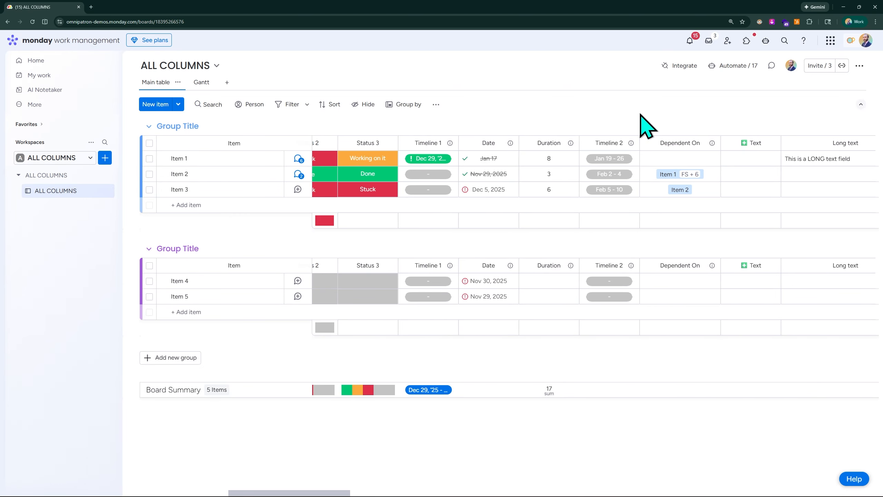
{"action": "scroll", "coordinate": [613, 118], "scroll_direction": "right", "scroll_amount": 10}
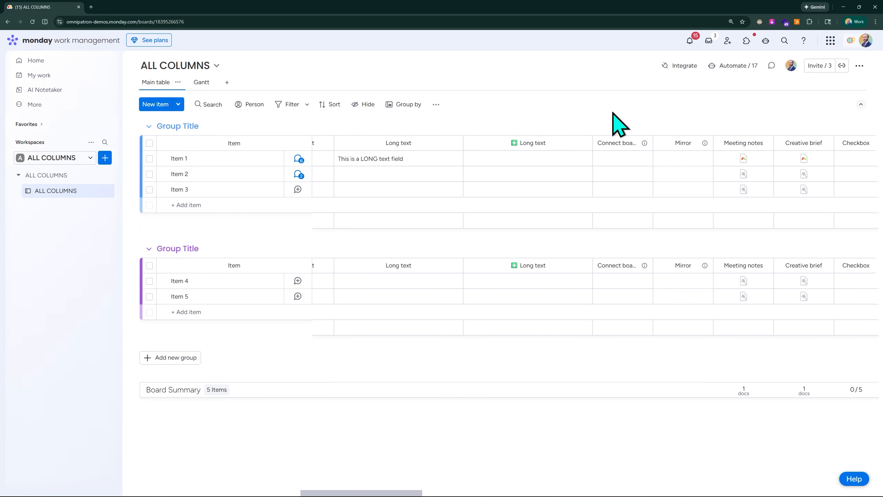
{"action": "scroll", "coordinate": [613, 114], "scroll_direction": "right", "scroll_amount": 10}
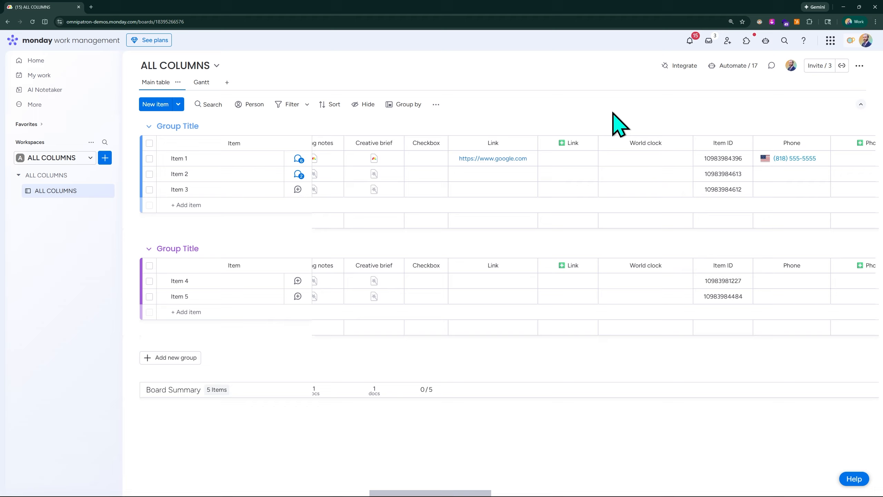
{"action": "scroll", "coordinate": [567, 142], "scroll_direction": "right", "scroll_amount": 8}
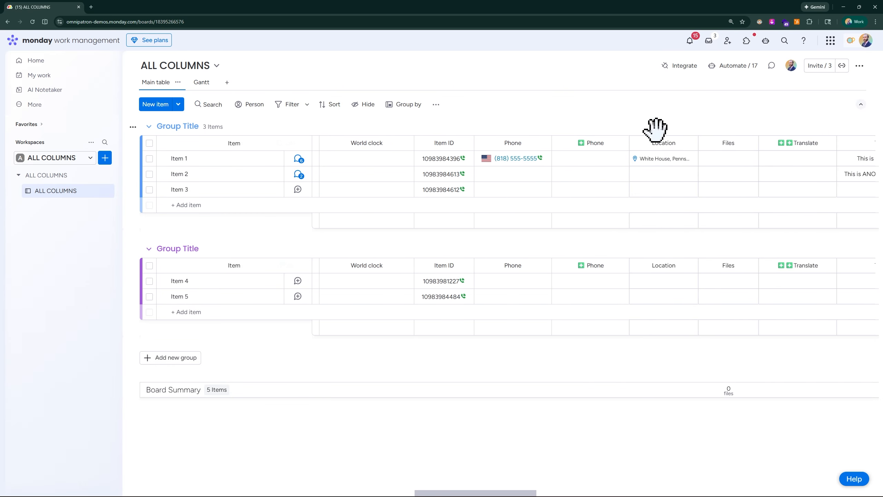
{"action": "scroll", "coordinate": [660, 166], "scroll_direction": "right", "scroll_amount": 6}
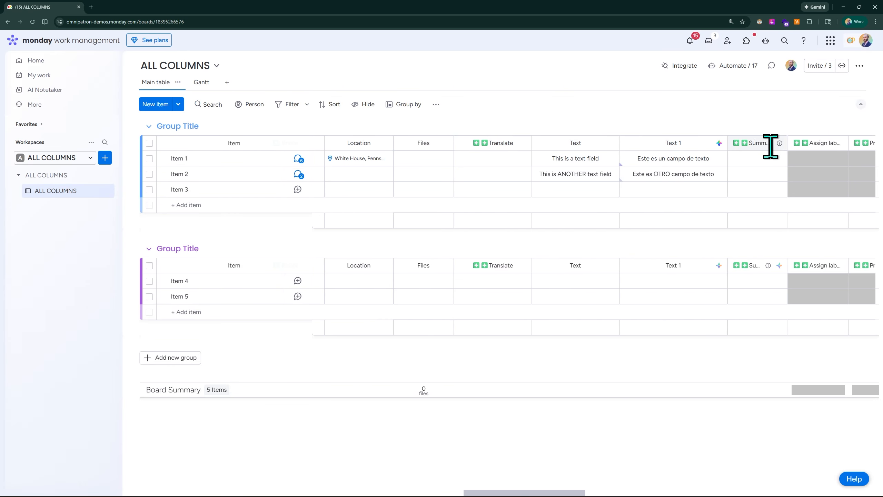
{"action": "scroll", "coordinate": [779, 160], "scroll_direction": "right", "scroll_amount": 5}
{"action": "scroll", "coordinate": [504, 146], "scroll_direction": "left", "scroll_amount": 2}
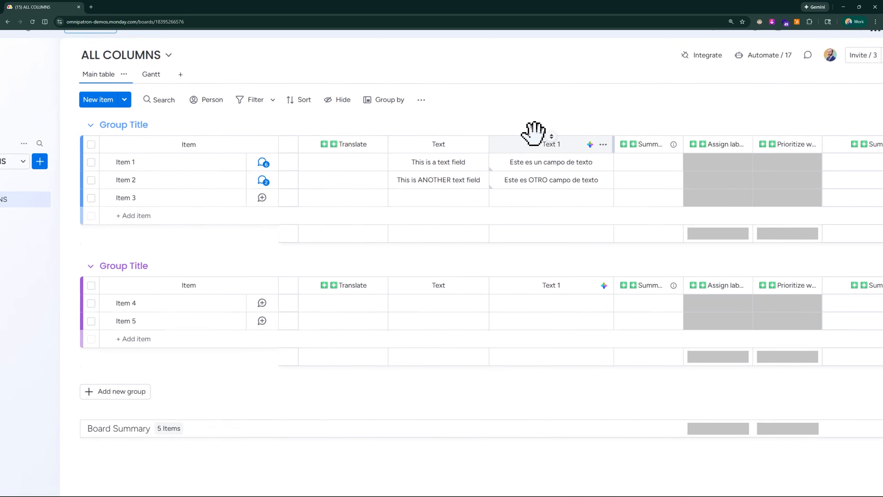
- Review the ALL COLUMNS board's automations behind the translated Text 1 column, and close the automations manager
{"action": "left_click", "coordinate": [458, 155]}
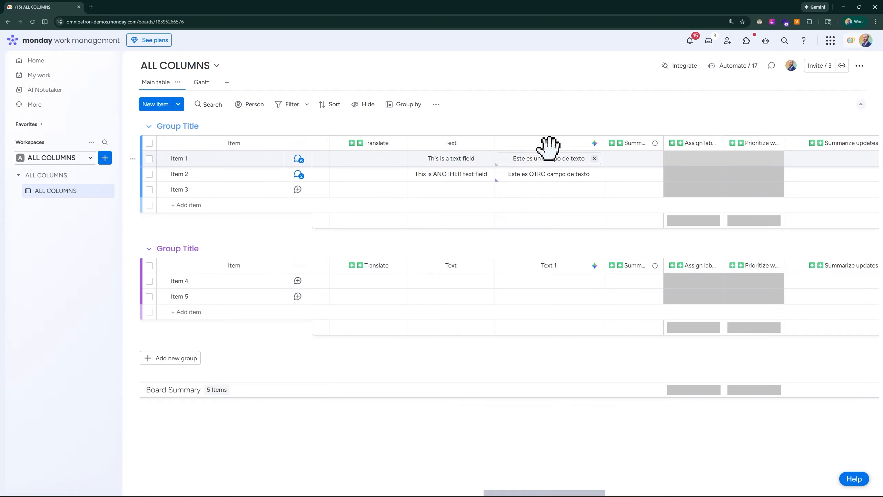
{"action": "left_click", "coordinate": [731, 68]}
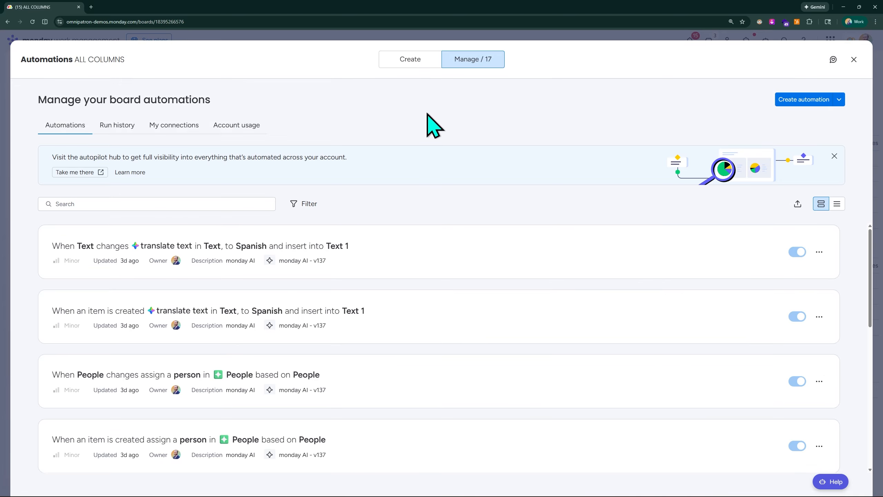
{"action": "left_click", "coordinate": [853, 60]}
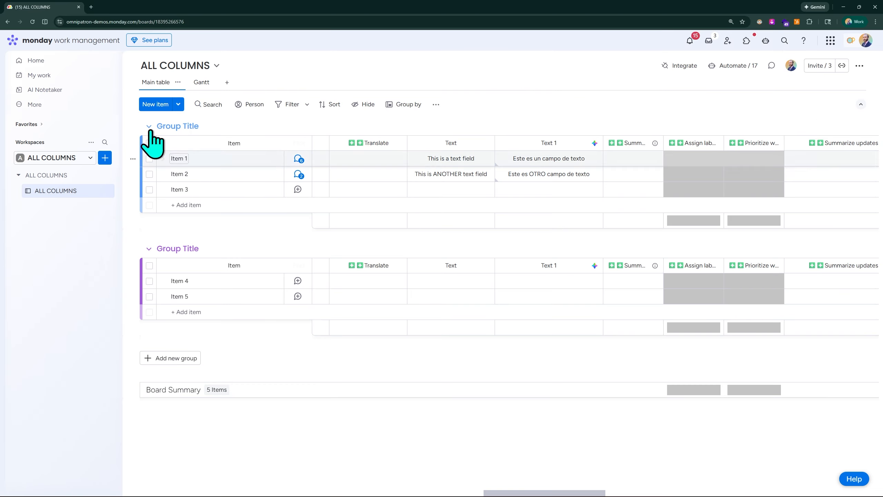
- Switch to the Project Portfolio Management workspace and open its Portfolio board
{"action": "left_click", "coordinate": [79, 158]}
{"action": "left_click", "coordinate": [72, 272]}
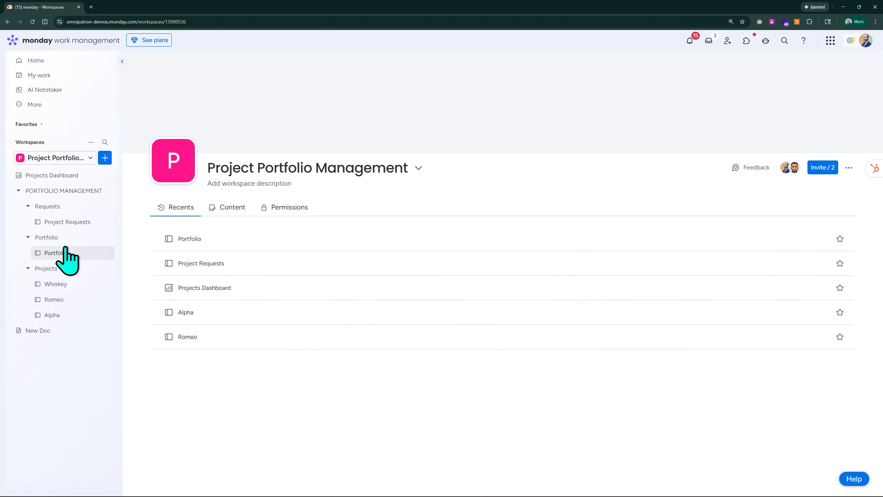
{"action": "left_click", "coordinate": [65, 255]}
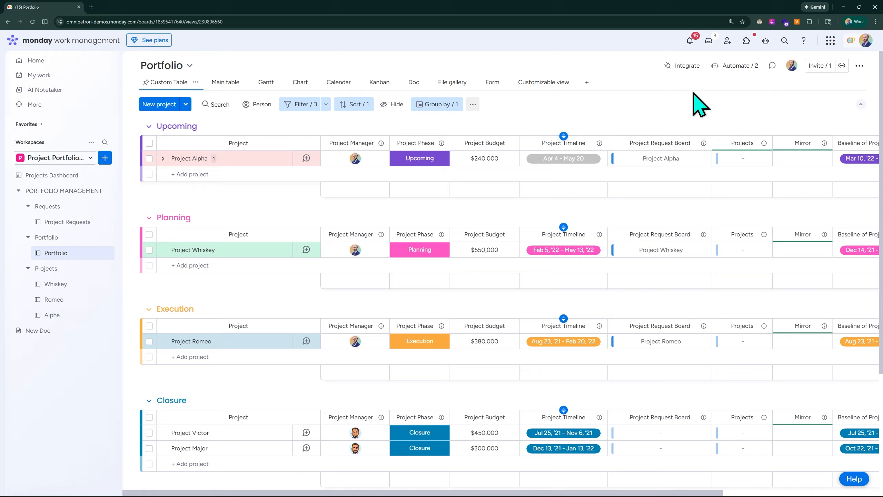
- Open the Portfolio board's automation creation gallery and look through the Explore category down to the installed apps
{"action": "left_click", "coordinate": [739, 69]}
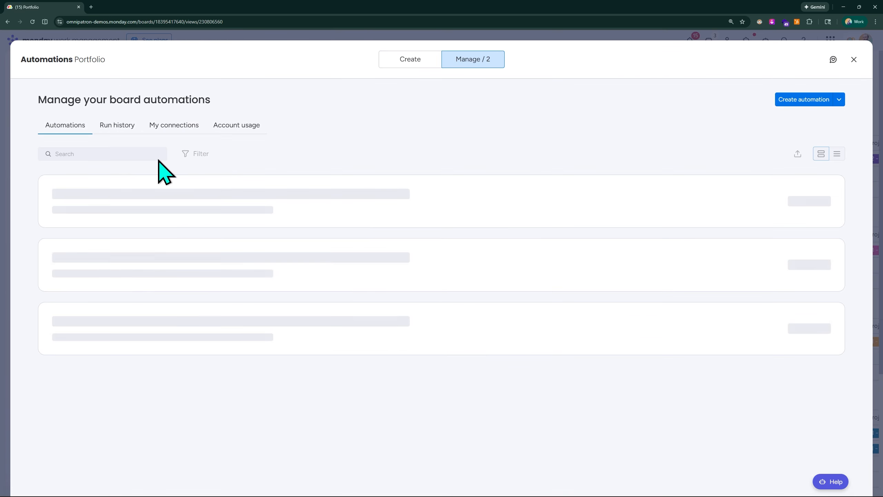
{"action": "left_click", "coordinate": [414, 60]}
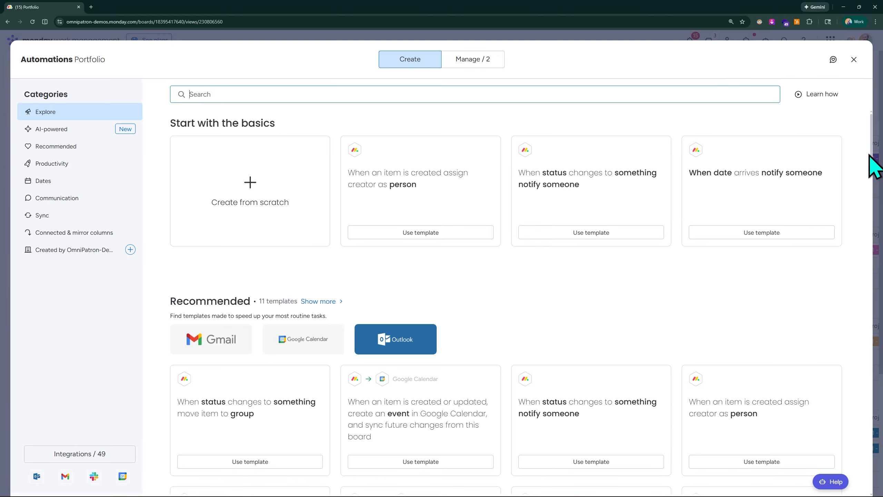
{"action": "left_click_drag", "start_coordinate": [871, 153], "coordinate": [861, 419]}
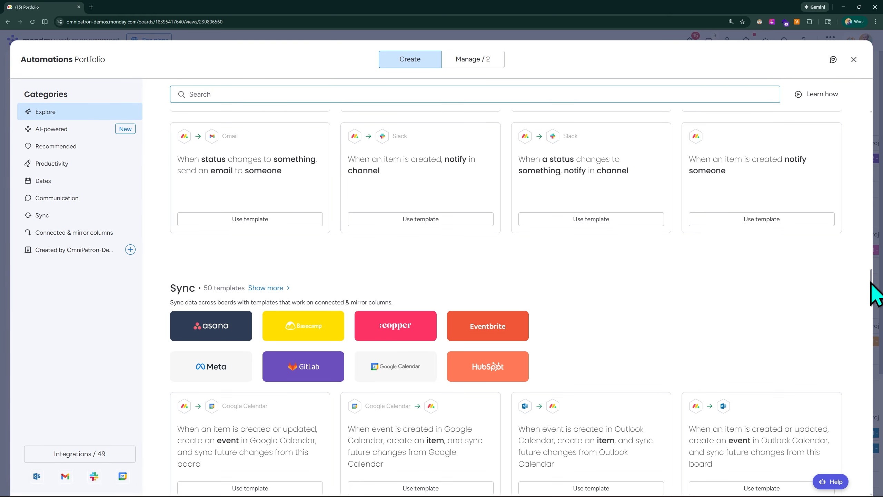
{"action": "left_click_drag", "start_coordinate": [871, 283], "coordinate": [869, 389]}
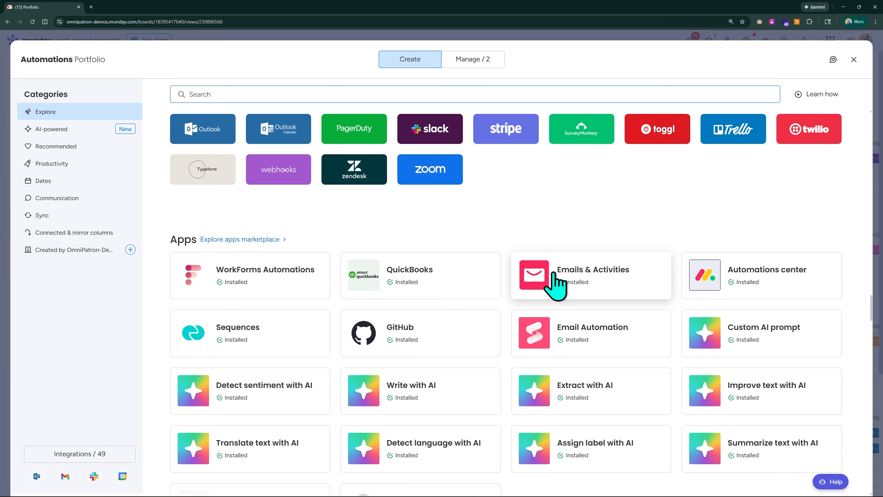
{"action": "scroll", "coordinate": [521, 280], "scroll_direction": "down", "scroll_amount": 5}
{"action": "scroll", "coordinate": [690, 391], "scroll_direction": "up", "scroll_amount": 2}
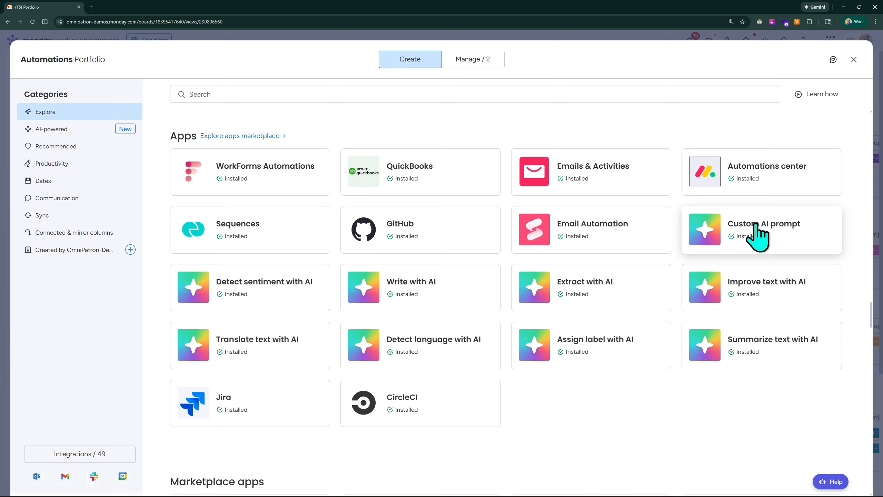
- Open the Custom AI prompt app and examine its automation templates
{"action": "left_click", "coordinate": [755, 225]}
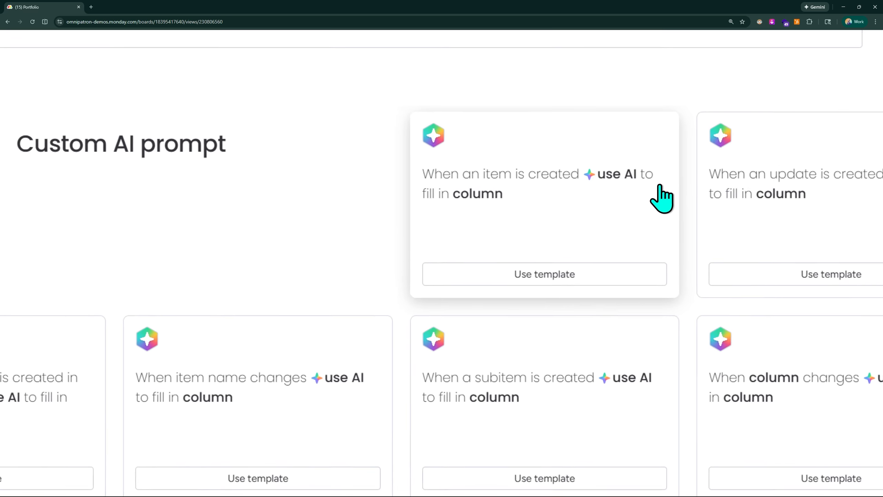
{"action": "scroll", "coordinate": [659, 185], "scroll_direction": "up", "scroll_amount": 2}
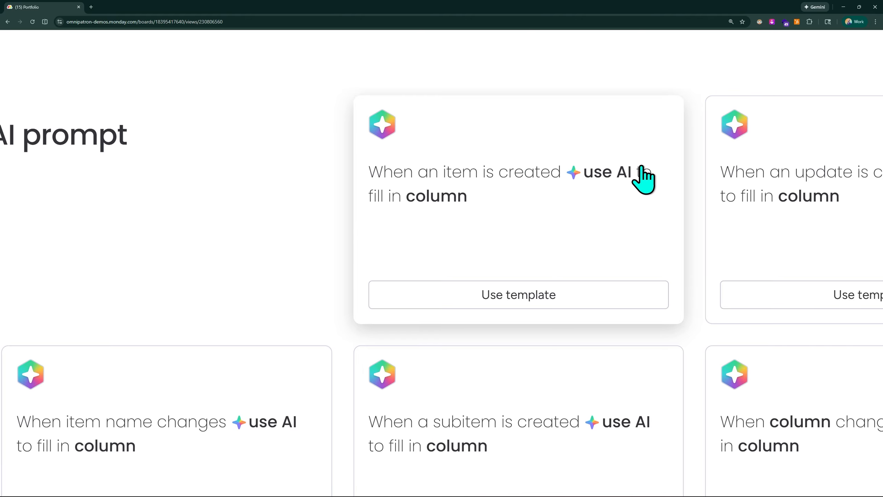
{"action": "scroll", "coordinate": [544, 223], "scroll_direction": "down", "scroll_amount": 5}
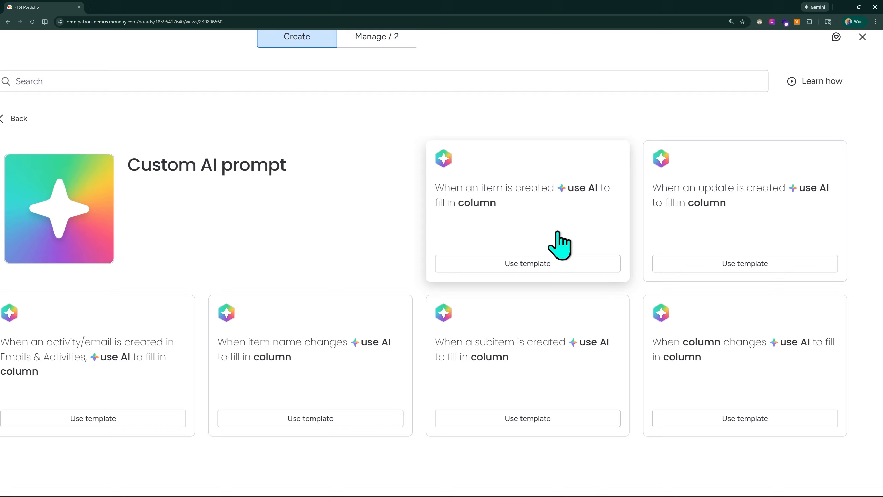
- Start the template that uses AI to fill in a column when an item is created, and begin its AI prompt with "S"
{"action": "left_click", "coordinate": [543, 264]}
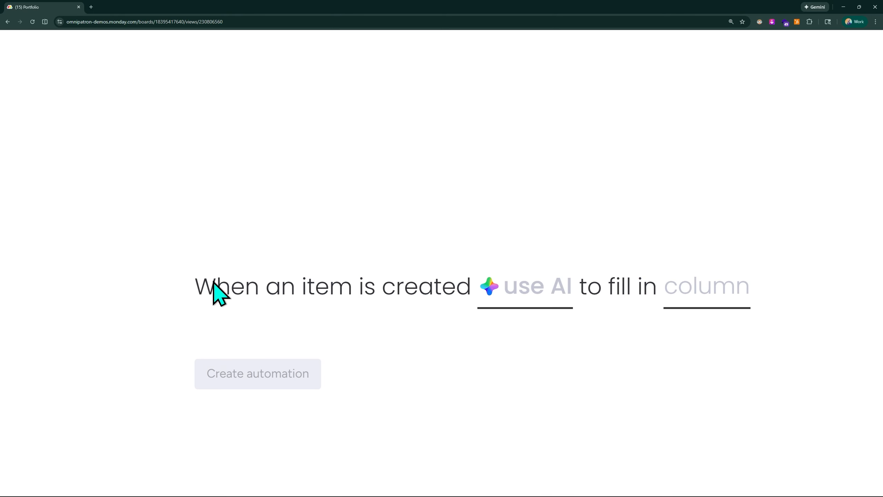
{"action": "left_click", "coordinate": [542, 290]}
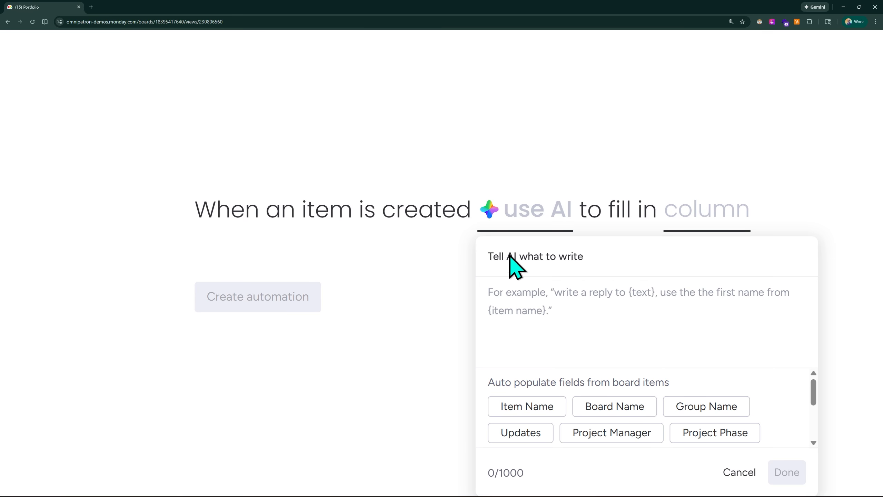
{"action": "left_click", "coordinate": [583, 309]}
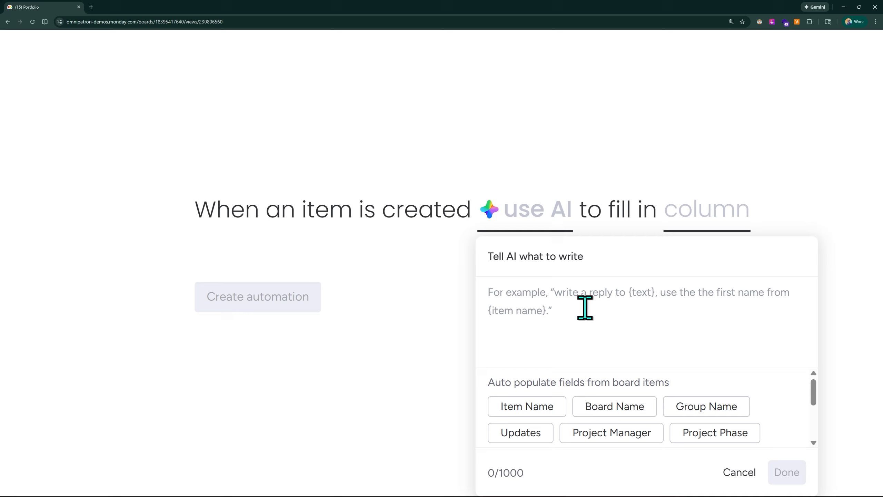
{"action": "type", "text": "S"}
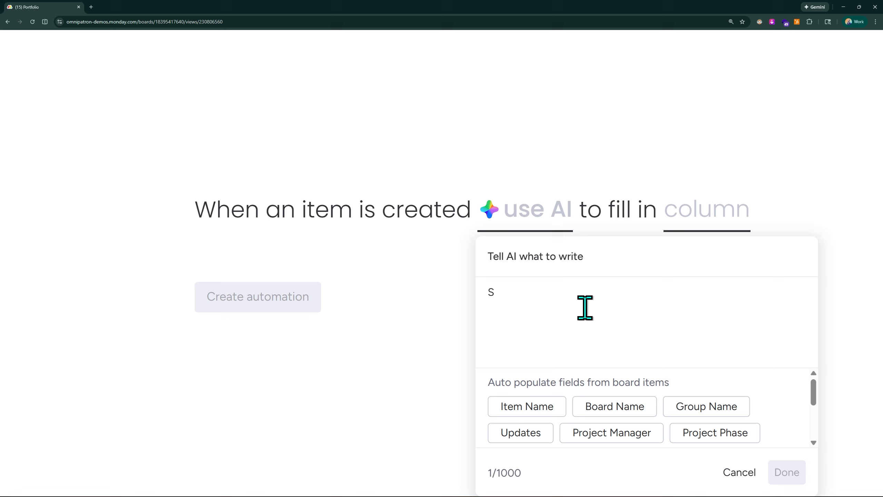
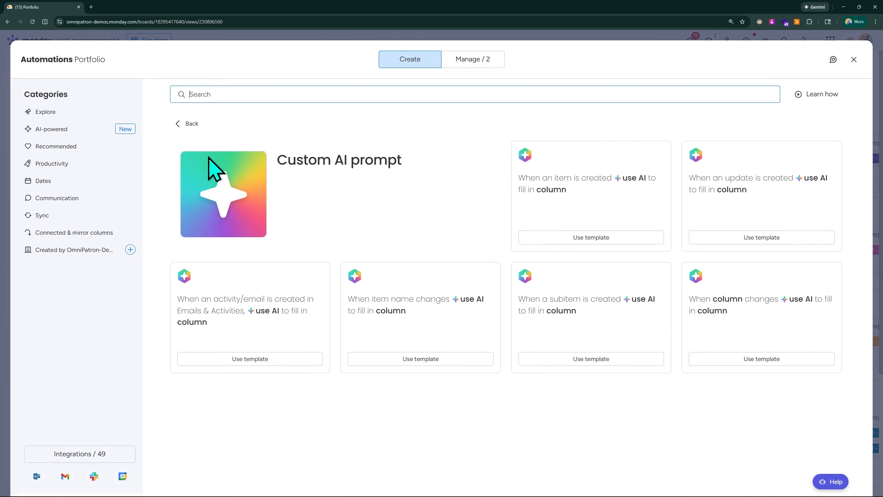
- Leave the Custom AI prompt app and look through the gallery's Integrations page down to the marketplace apps
{"action": "left_click", "coordinate": [180, 127]}
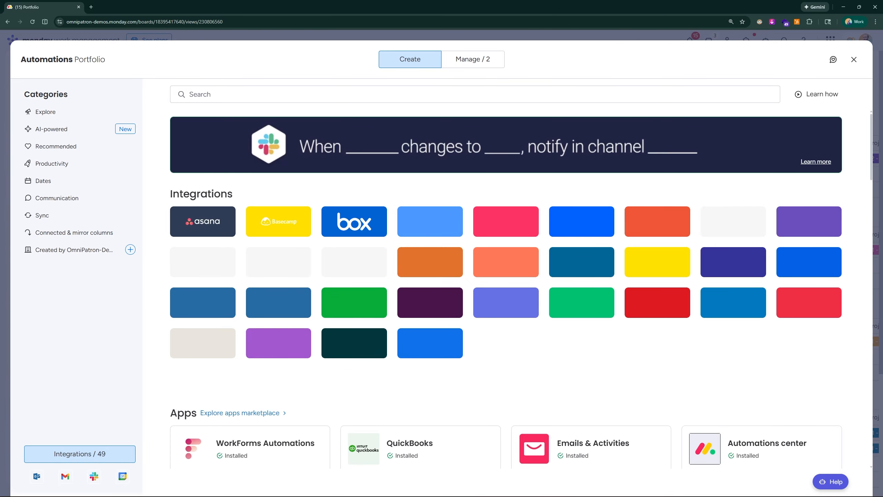
{"action": "left_click_drag", "start_coordinate": [871, 130], "coordinate": [851, 452]}
{"action": "scroll", "coordinate": [852, 453], "scroll_direction": "down", "scroll_amount": 10}
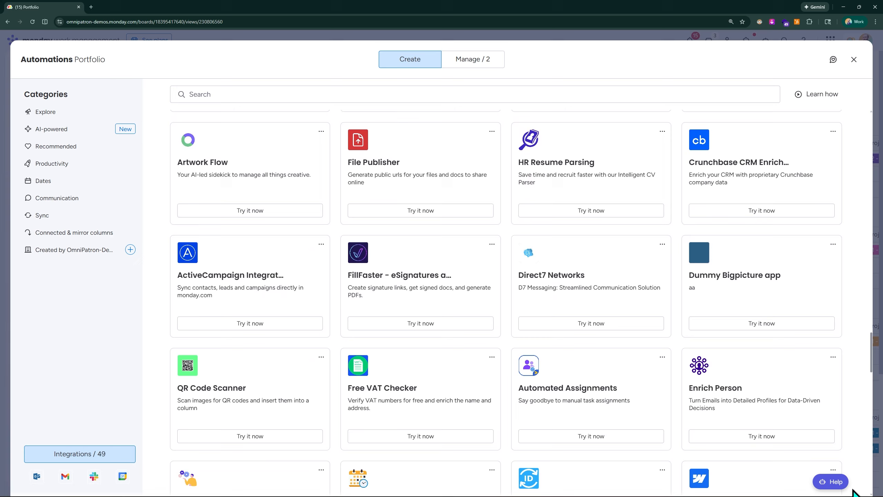
{"action": "scroll", "coordinate": [262, 212], "scroll_direction": "down", "scroll_amount": 3}
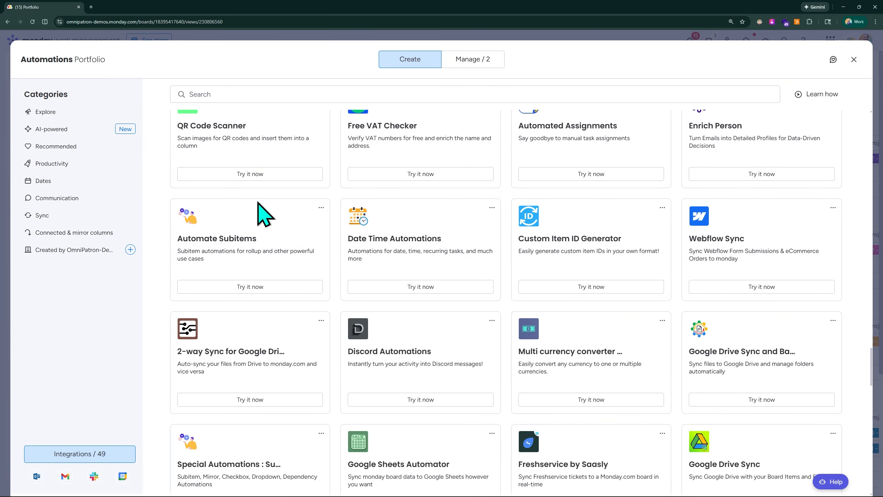
{"action": "scroll", "coordinate": [231, 197], "scroll_direction": "up", "scroll_amount": 3}
- Return to the Explore category, find the installed apps and open the Emails & Activities app's templates
{"action": "left_click", "coordinate": [61, 112]}
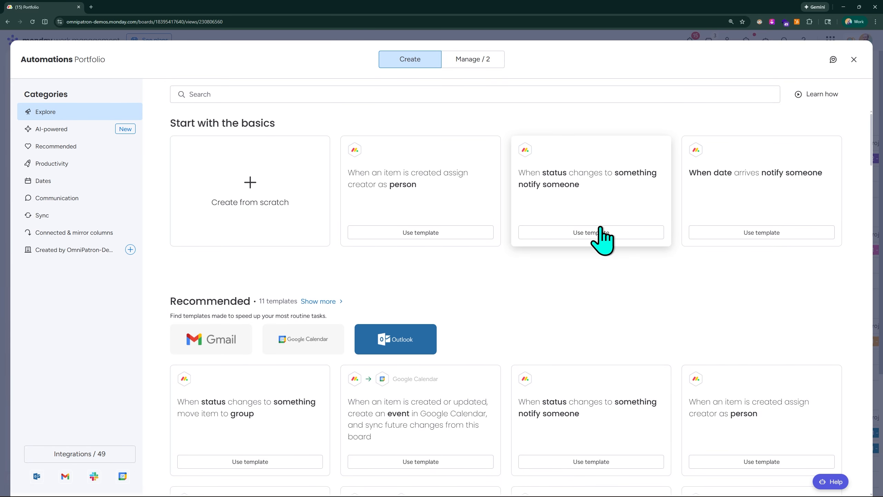
{"action": "scroll", "coordinate": [601, 237], "scroll_direction": "down", "scroll_amount": 5}
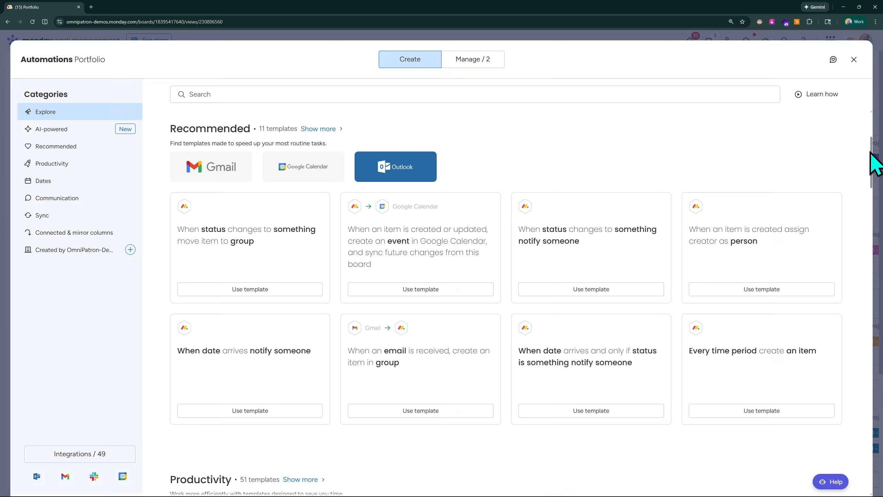
{"action": "left_click_drag", "start_coordinate": [870, 154], "coordinate": [849, 374]}
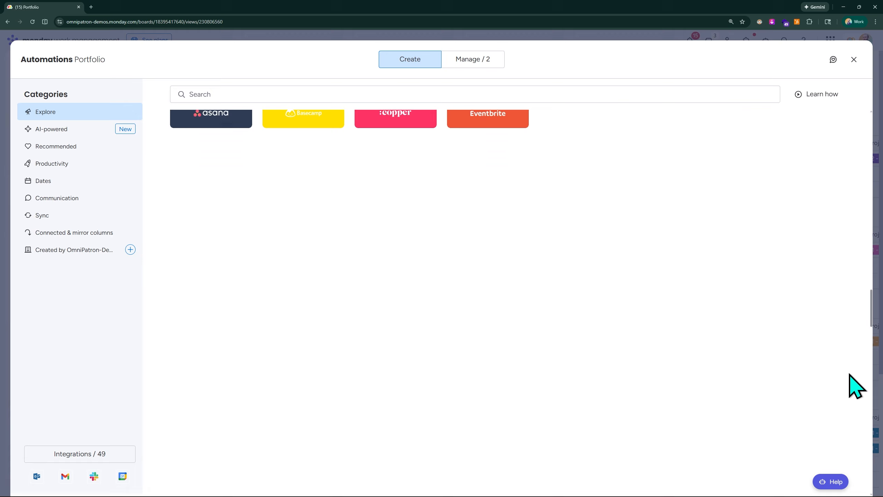
{"action": "scroll", "coordinate": [615, 306], "scroll_direction": "down", "scroll_amount": 8}
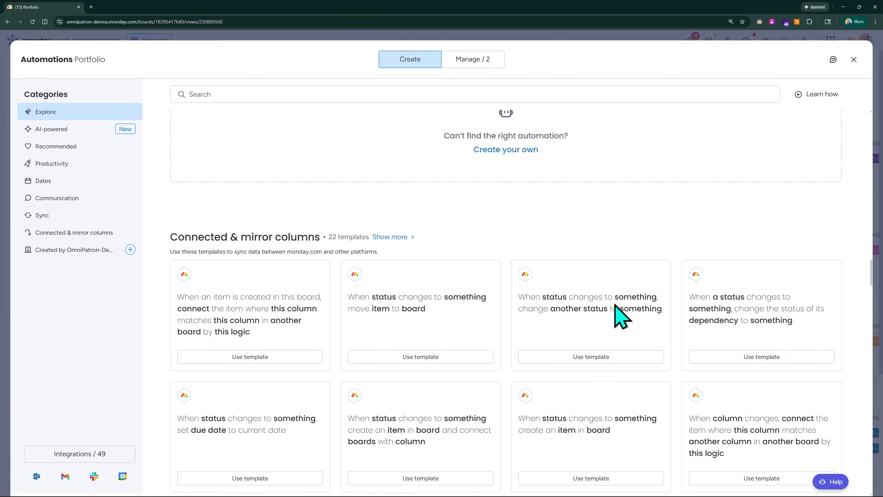
{"action": "scroll", "coordinate": [621, 316], "scroll_direction": "down", "scroll_amount": 12}
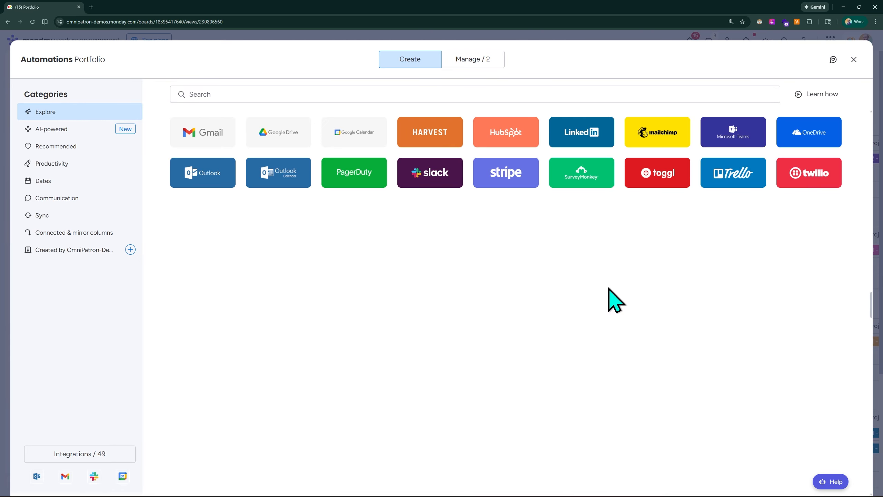
{"action": "scroll", "coordinate": [615, 301], "scroll_direction": "down", "scroll_amount": 5}
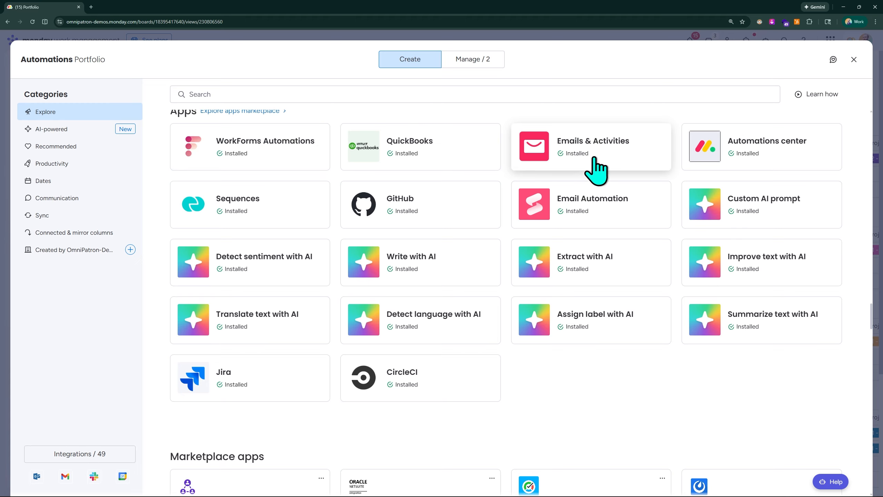
{"action": "left_click", "coordinate": [586, 153]}
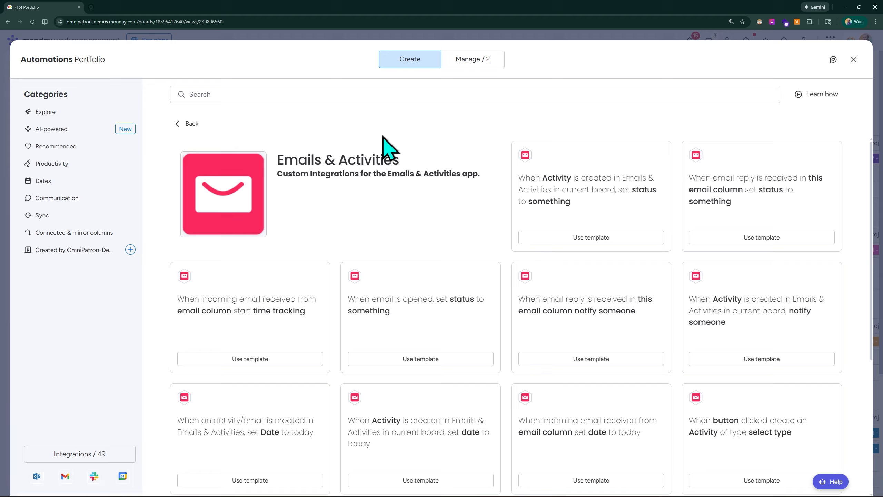
- Look over the Emails & Activities templates, return to the Explore category and view the installed apps
{"action": "scroll", "coordinate": [351, 158], "scroll_direction": "down", "scroll_amount": 1}
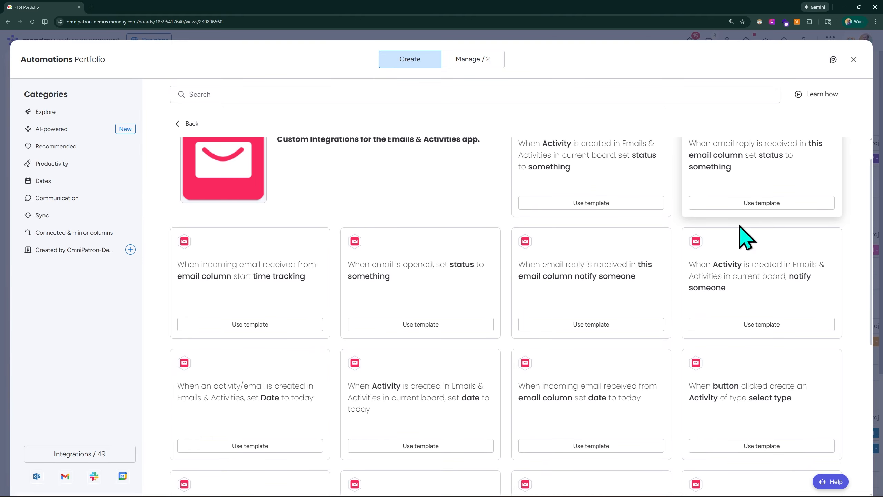
{"action": "scroll", "coordinate": [493, 244], "scroll_direction": "up", "scroll_amount": 1}
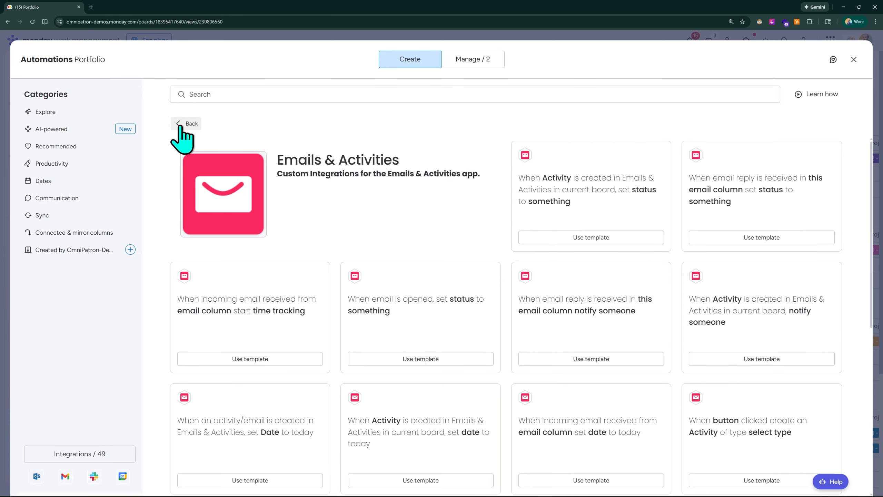
{"action": "left_click", "coordinate": [185, 124]}
{"action": "scroll", "coordinate": [429, 233], "scroll_direction": "down", "scroll_amount": 20}
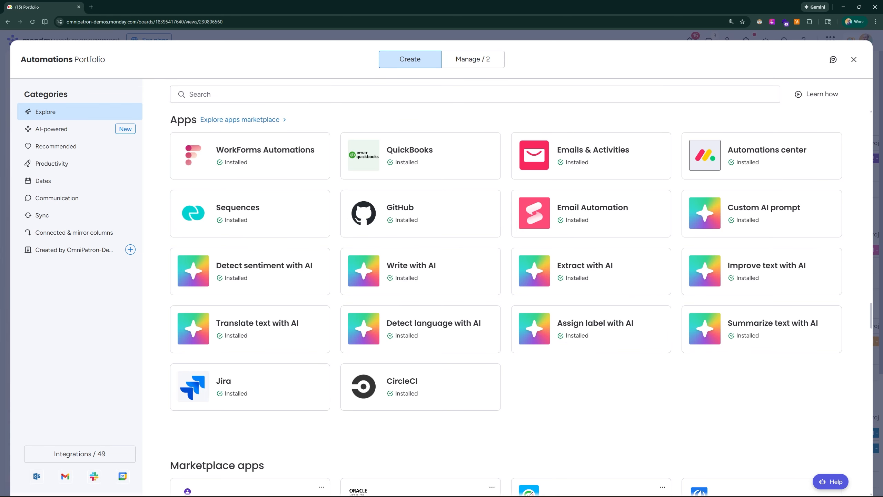
{"action": "scroll", "coordinate": [481, 244], "scroll_direction": "down", "scroll_amount": 1}
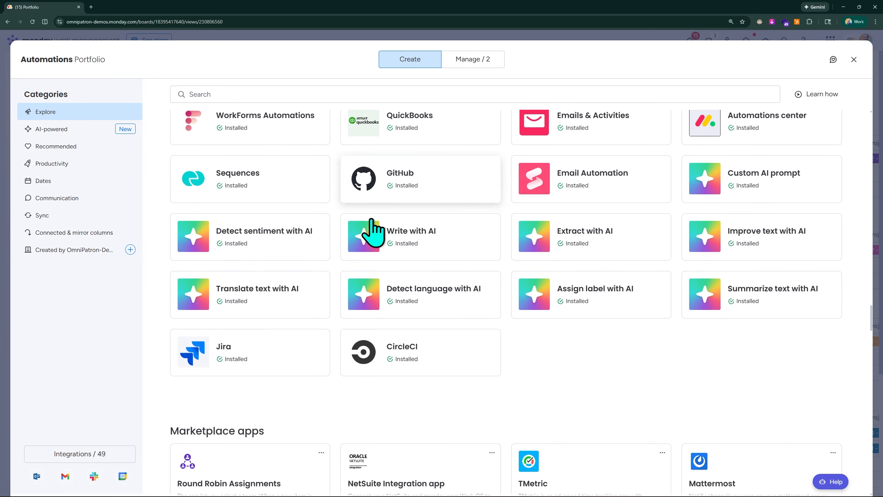
{"action": "scroll", "coordinate": [374, 231], "scroll_direction": "up", "scroll_amount": 1}
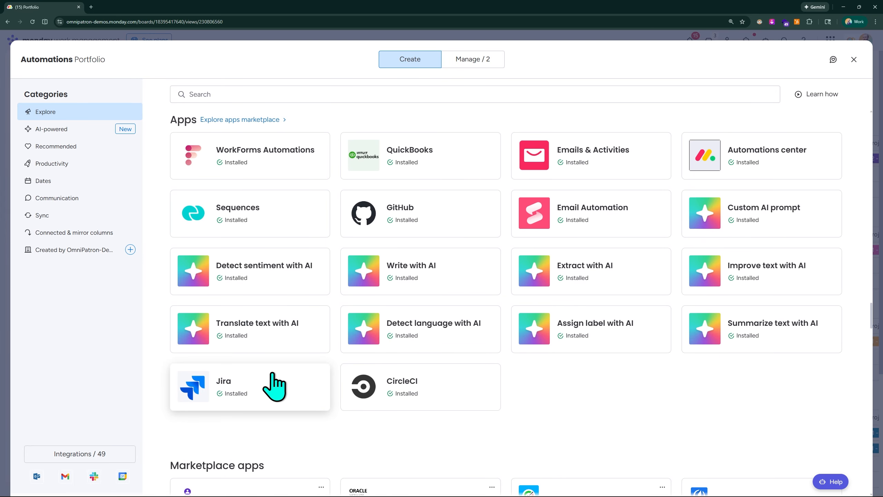
{"action": "scroll", "coordinate": [266, 348], "scroll_direction": "down", "scroll_amount": 2}
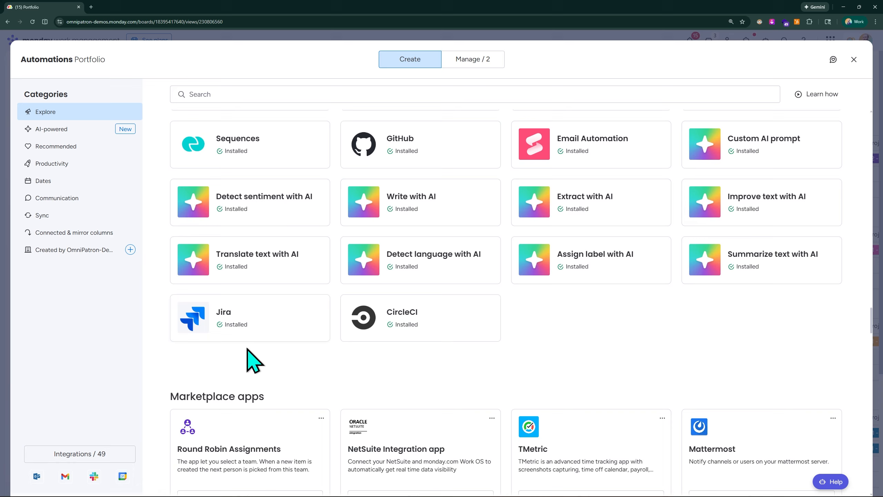
- Look over the start of the marketplace apps and go back up through the installed apps to the Integrations section
{"action": "scroll", "coordinate": [249, 313], "scroll_direction": "down", "scroll_amount": 3}
{"action": "scroll", "coordinate": [248, 236], "scroll_direction": "down", "scroll_amount": 4}
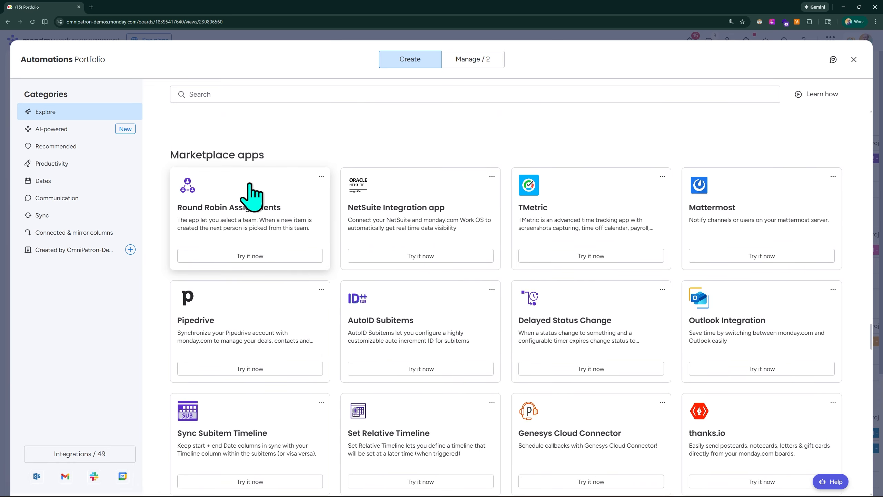
{"action": "scroll", "coordinate": [243, 188], "scroll_direction": "down", "scroll_amount": 2}
{"action": "scroll", "coordinate": [241, 173], "scroll_direction": "up", "scroll_amount": 10}
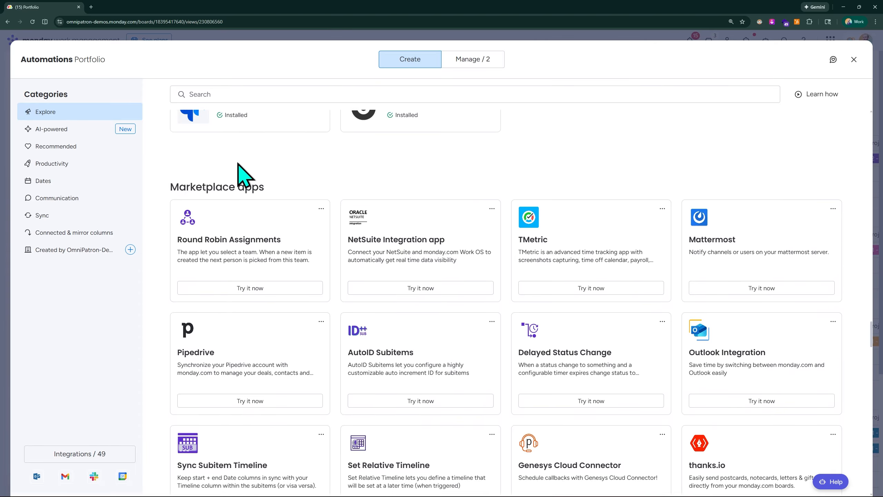
{"action": "scroll", "coordinate": [271, 215], "scroll_direction": "up", "scroll_amount": 2}
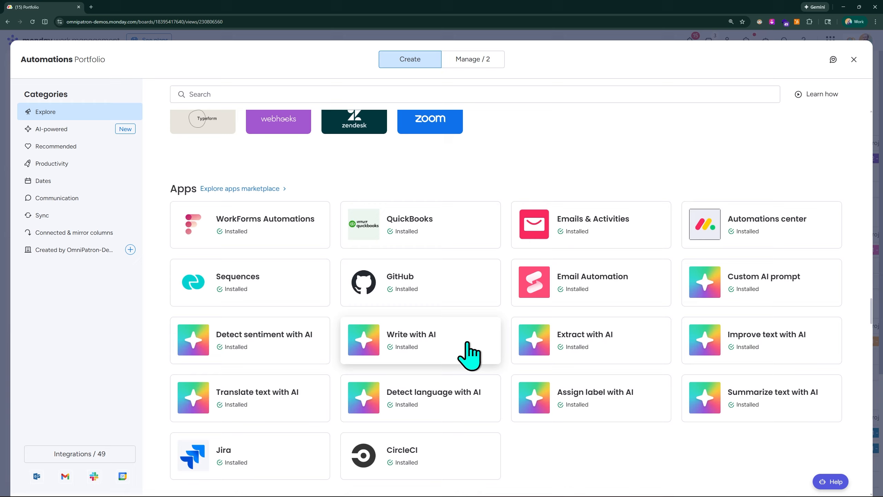
{"action": "scroll", "coordinate": [522, 296], "scroll_direction": "up", "scroll_amount": 5}
{"action": "scroll", "coordinate": [458, 158], "scroll_direction": "up", "scroll_amount": 2}
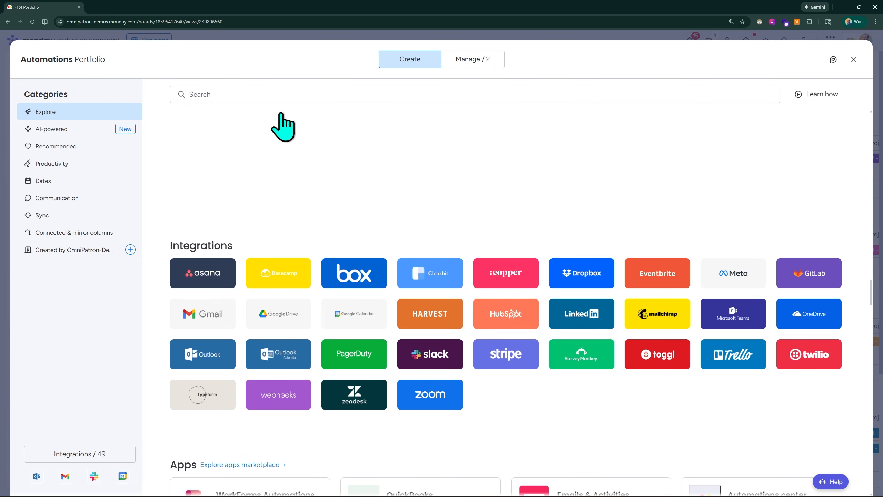
{"action": "scroll", "coordinate": [452, 244], "scroll_direction": "up", "scroll_amount": 1}
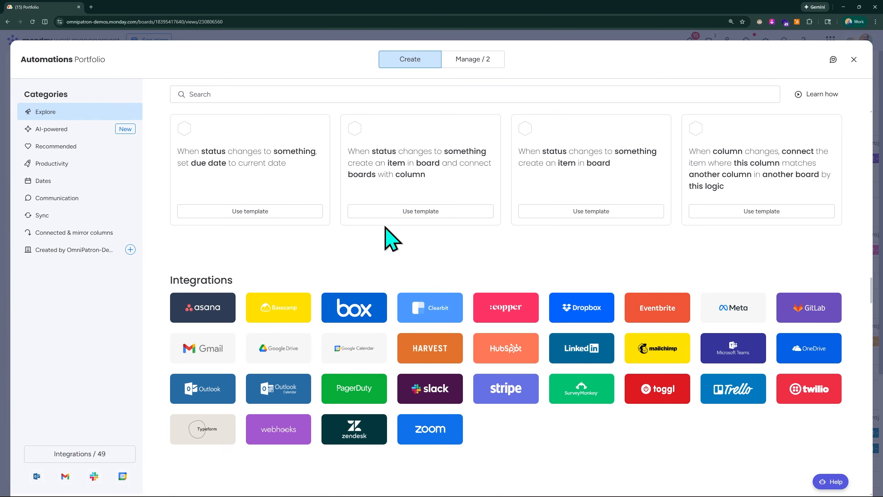
{"action": "scroll", "coordinate": [278, 264], "scroll_direction": "up", "scroll_amount": 2}
- Examine the marketplace apps from Round Robin Assignments down to Auto Assign, and return to the top of that section
{"action": "scroll", "coordinate": [163, 330], "scroll_direction": "down", "scroll_amount": 15}
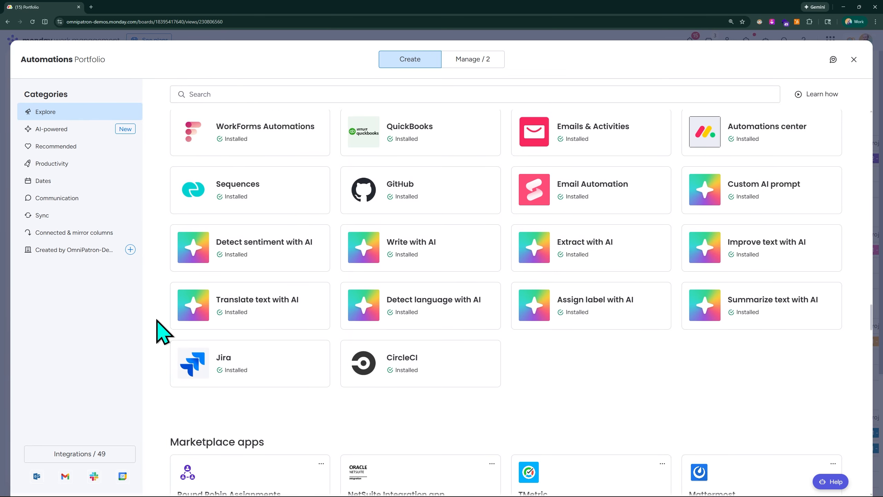
{"action": "scroll", "coordinate": [172, 296], "scroll_direction": "down", "scroll_amount": 3}
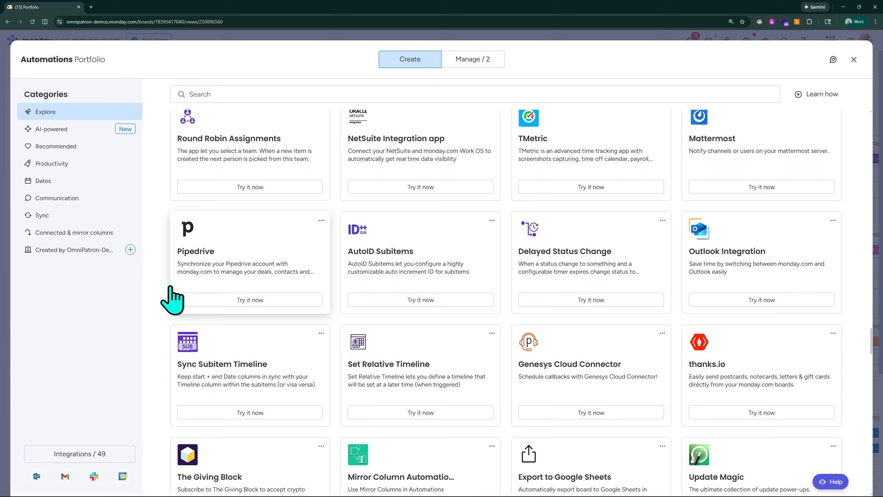
{"action": "scroll", "coordinate": [171, 292], "scroll_direction": "up", "scroll_amount": 4}
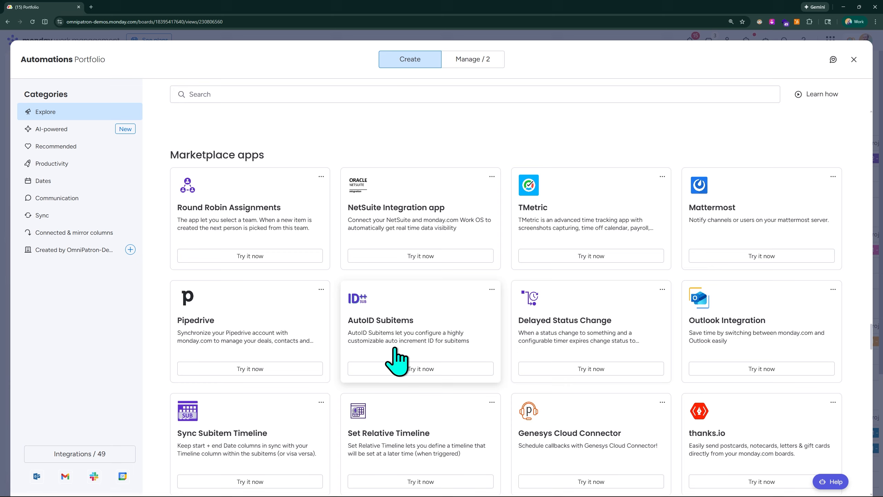
{"action": "scroll", "coordinate": [399, 205], "scroll_direction": "down", "scroll_amount": 4}
{"action": "scroll", "coordinate": [447, 204], "scroll_direction": "down", "scroll_amount": 2}
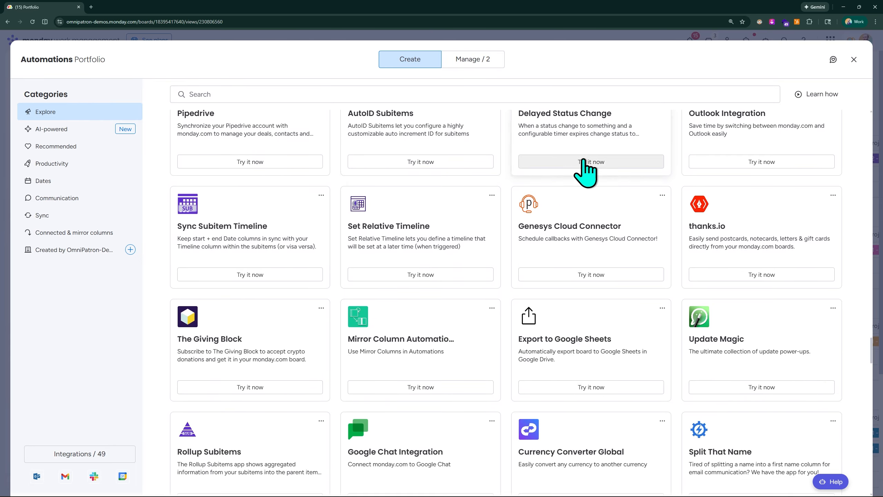
{"action": "scroll", "coordinate": [702, 221], "scroll_direction": "down", "scroll_amount": 2}
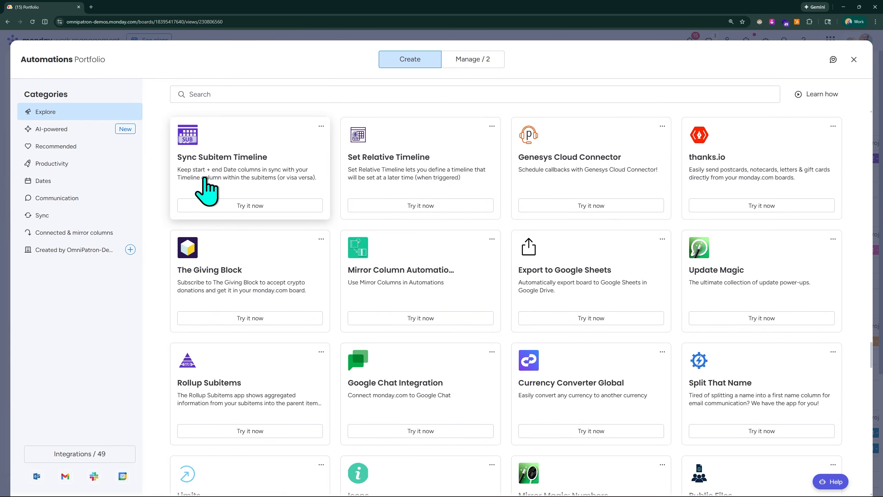
{"action": "scroll", "coordinate": [191, 211], "scroll_direction": "down", "scroll_amount": 4}
{"action": "scroll", "coordinate": [176, 253], "scroll_direction": "down", "scroll_amount": 6}
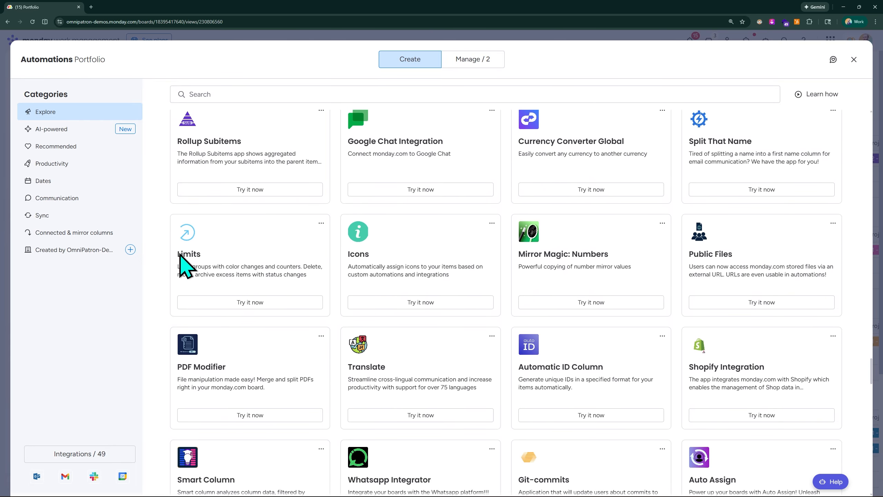
{"action": "scroll", "coordinate": [176, 255], "scroll_direction": "down", "scroll_amount": 3}
{"action": "scroll", "coordinate": [174, 254], "scroll_direction": "up", "scroll_amount": 15}
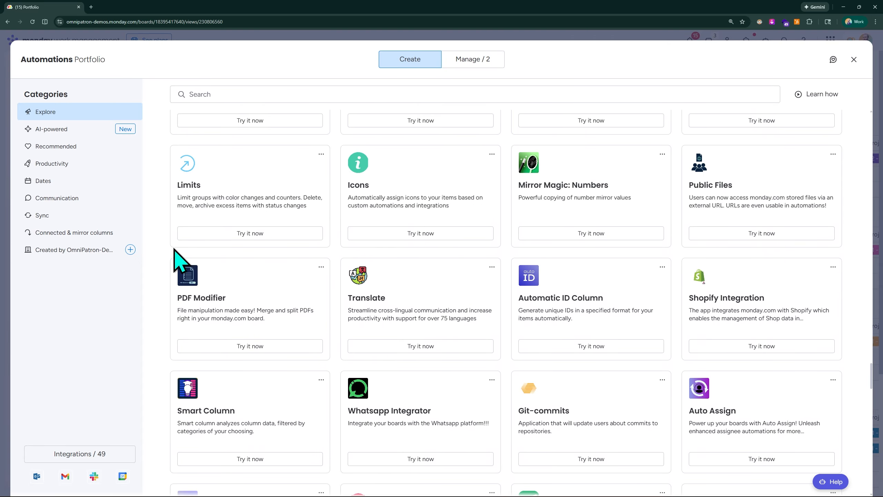
{"action": "scroll", "coordinate": [177, 246], "scroll_direction": "up", "scroll_amount": 3}
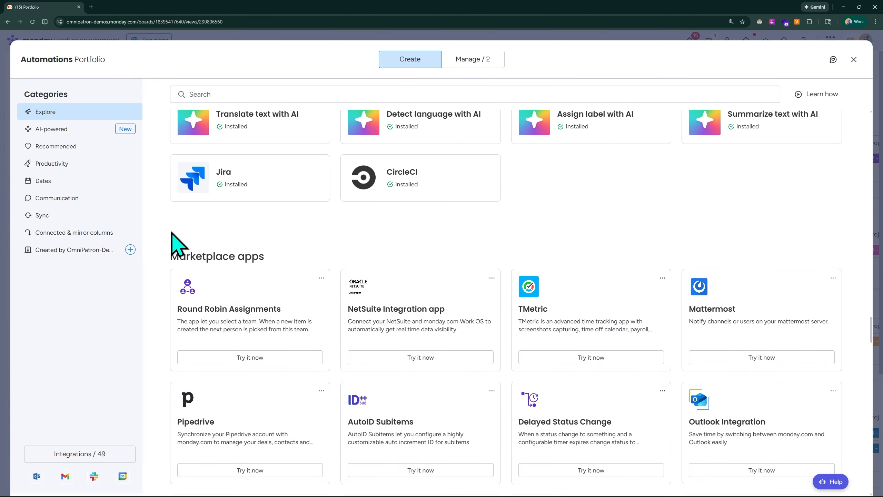
- Find Wix Integration among the marketplace apps, view its marketplace listing and close it
{"action": "scroll", "coordinate": [153, 292], "scroll_direction": "down", "scroll_amount": 3}
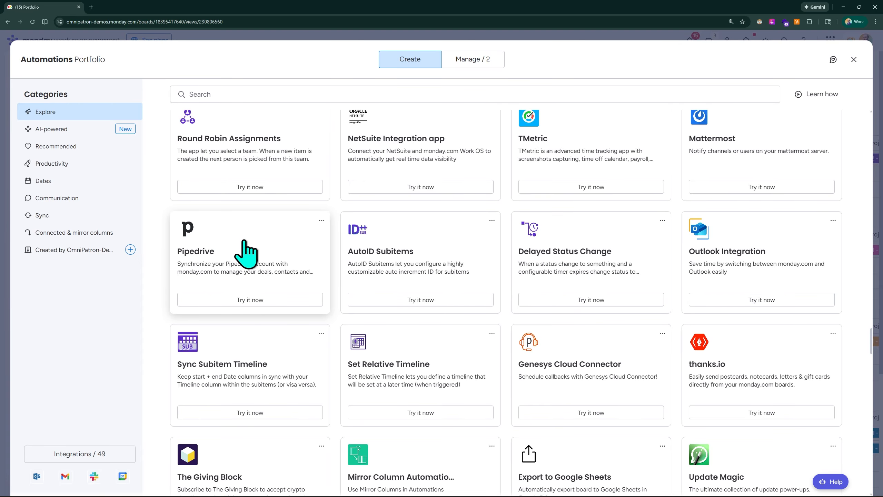
{"action": "scroll", "coordinate": [209, 242], "scroll_direction": "down", "scroll_amount": 15}
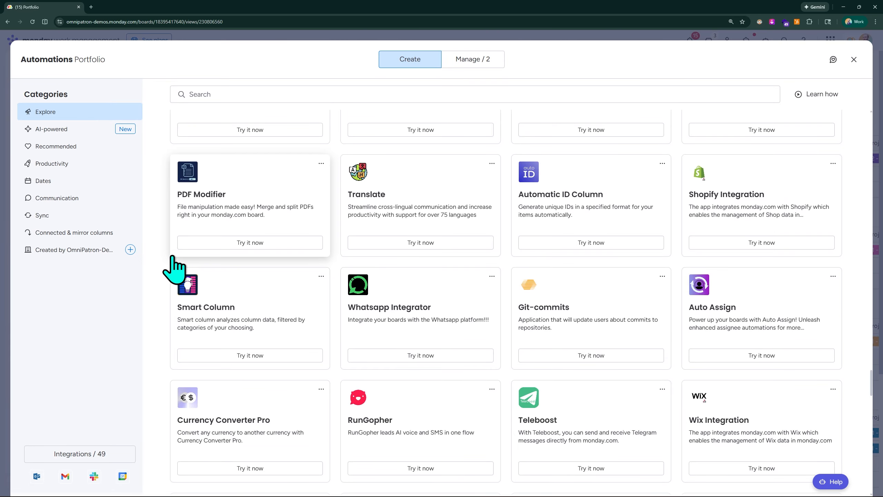
{"action": "scroll", "coordinate": [173, 258], "scroll_direction": "down", "scroll_amount": 3}
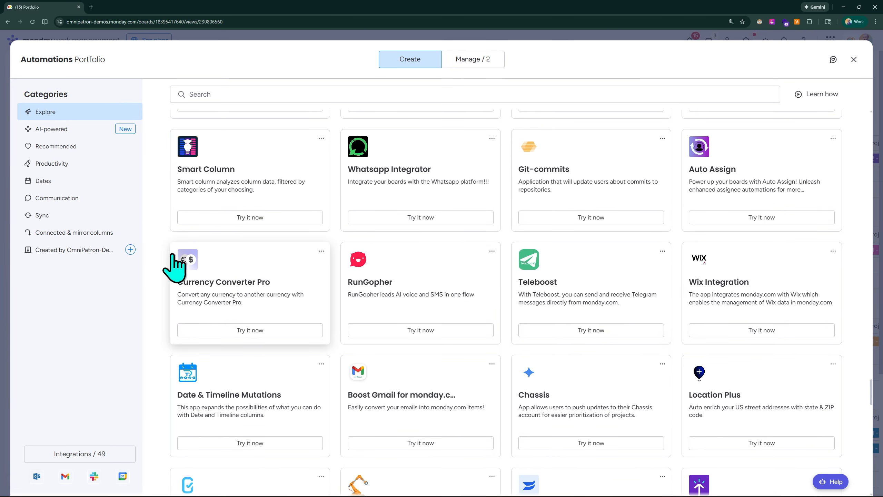
{"action": "scroll", "coordinate": [171, 257], "scroll_direction": "down", "scroll_amount": 3}
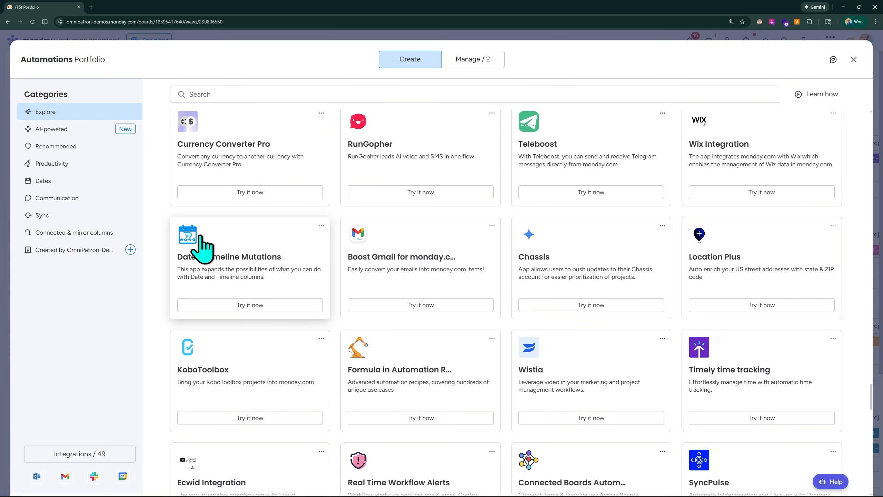
{"action": "scroll", "coordinate": [305, 288], "scroll_direction": "up", "scroll_amount": 3}
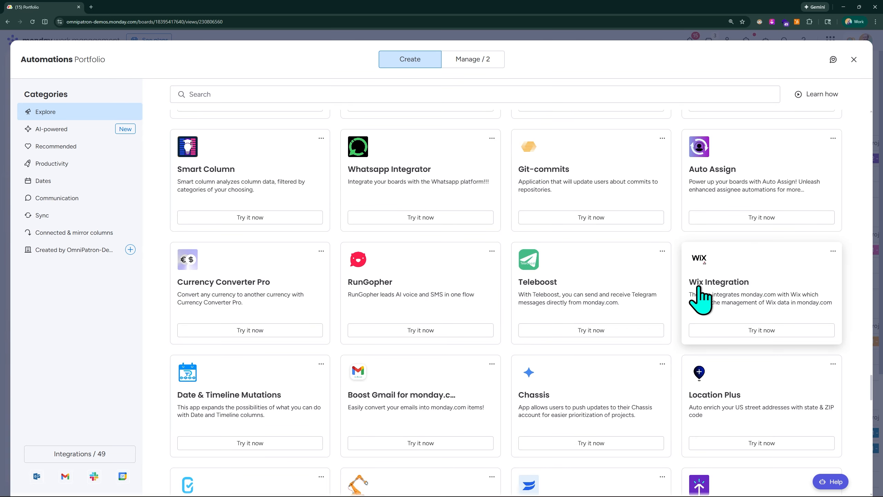
{"action": "left_click", "coordinate": [731, 267]}
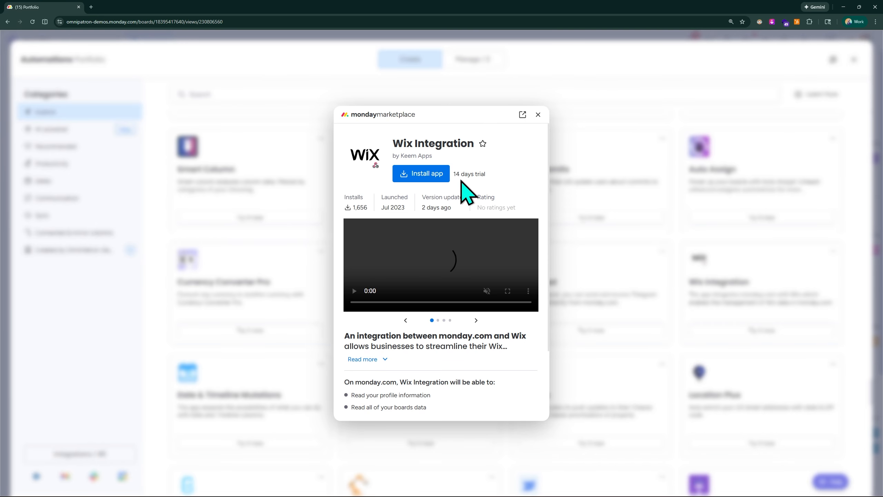
{"action": "scroll", "coordinate": [452, 146], "scroll_direction": "up", "scroll_amount": 5}
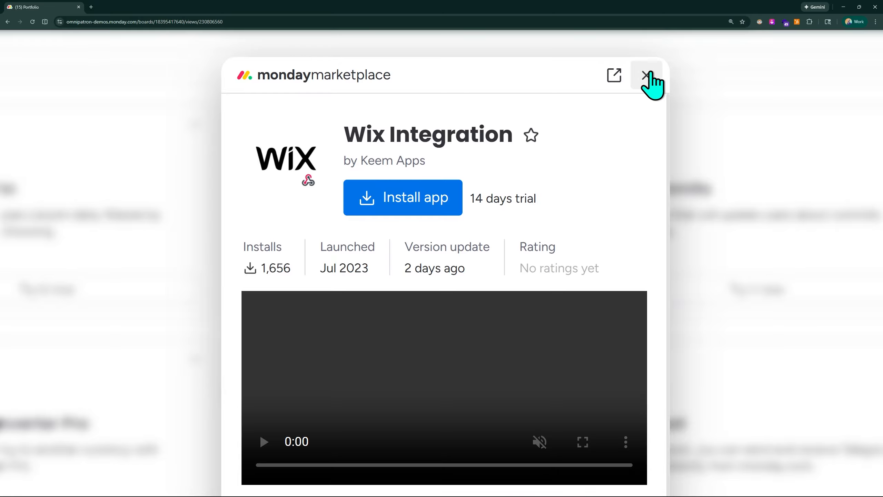
{"action": "left_click", "coordinate": [645, 75]}
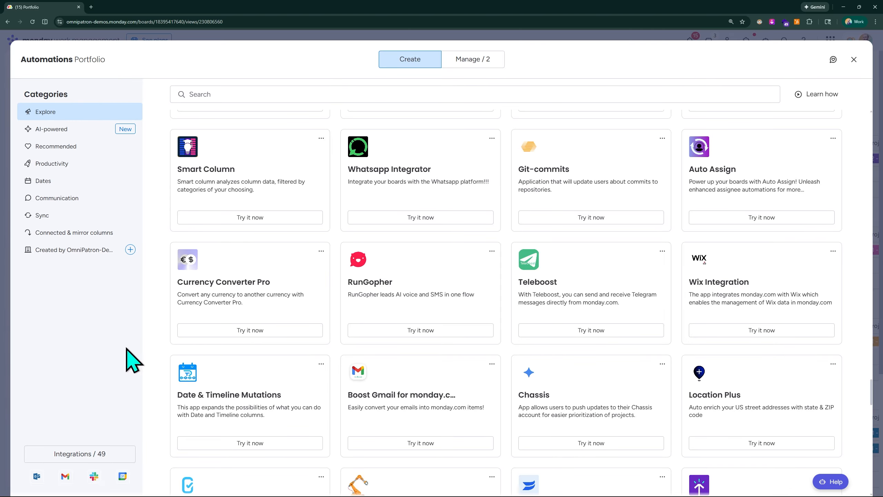
- Look further through the marketplace apps past Wix Integration, down to Square Integration, and close the automations window
{"action": "scroll", "coordinate": [188, 379], "scroll_direction": "down", "scroll_amount": 15}
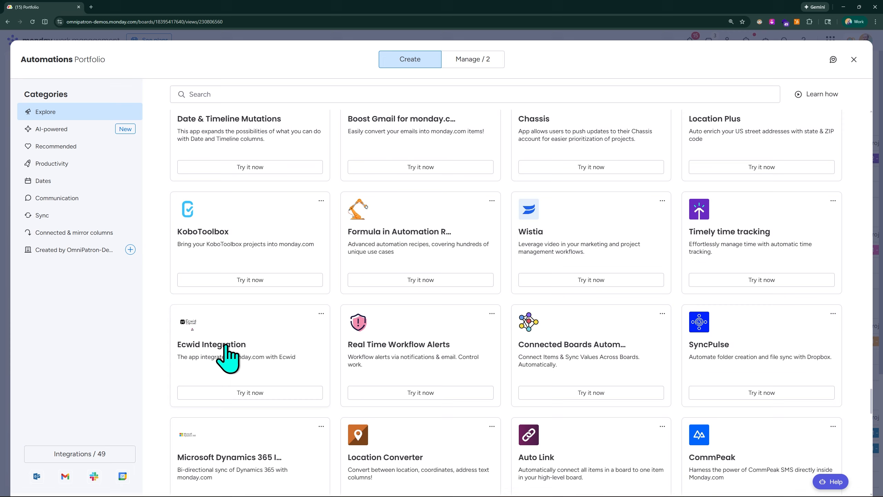
{"action": "scroll", "coordinate": [410, 243], "scroll_direction": "down", "scroll_amount": 8}
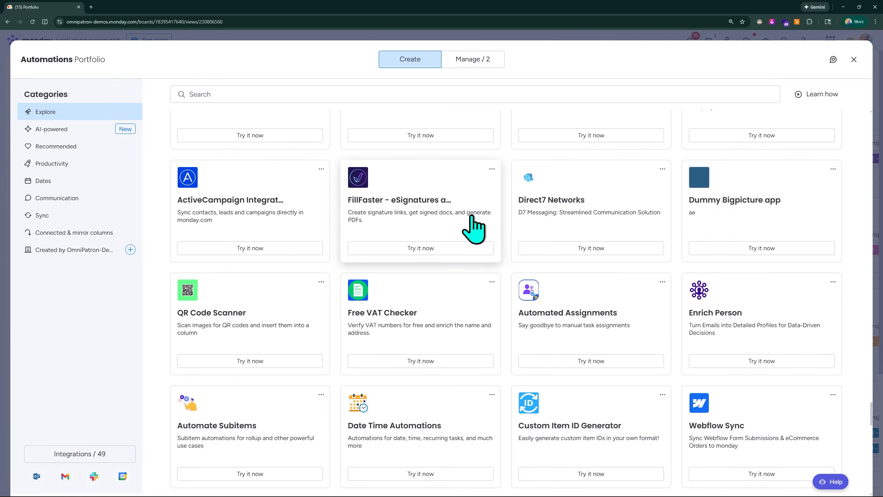
{"action": "scroll", "coordinate": [476, 216], "scroll_direction": "down", "scroll_amount": 12}
{"action": "scroll", "coordinate": [472, 213], "scroll_direction": "down", "scroll_amount": 10}
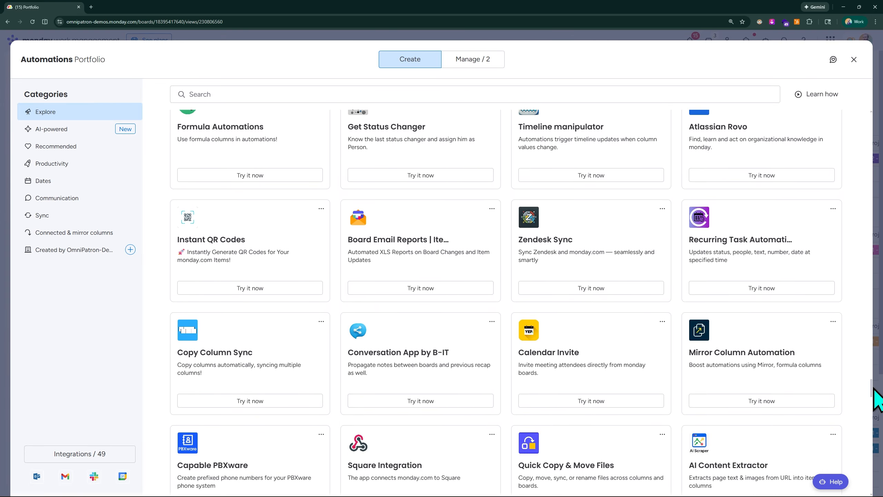
{"action": "key", "text": "Escape"}
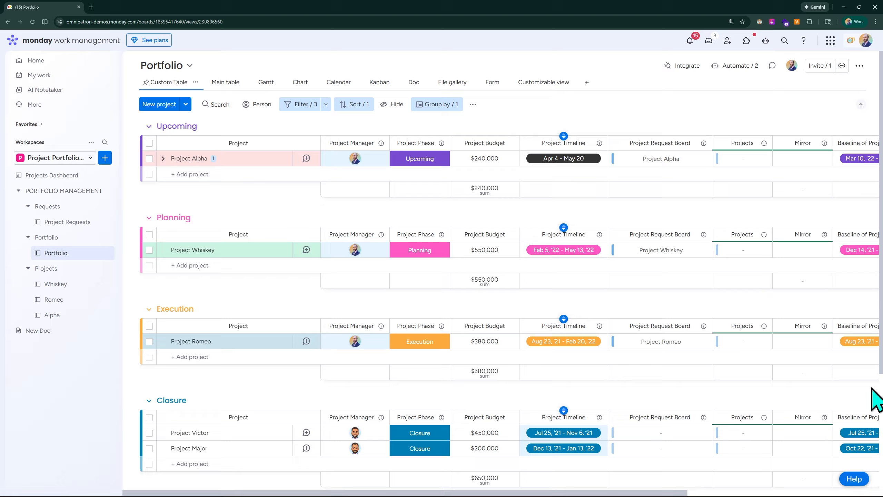
- Open the Portfolio board's automation creation gallery and look through the Explore category, down past the marketplace apps to the installable automation templates
{"action": "left_click", "coordinate": [736, 68]}
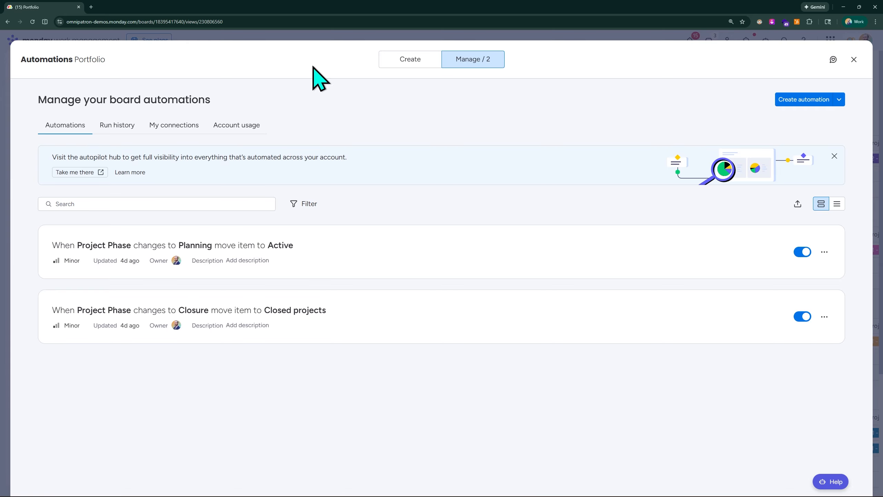
{"action": "left_click", "coordinate": [389, 60]}
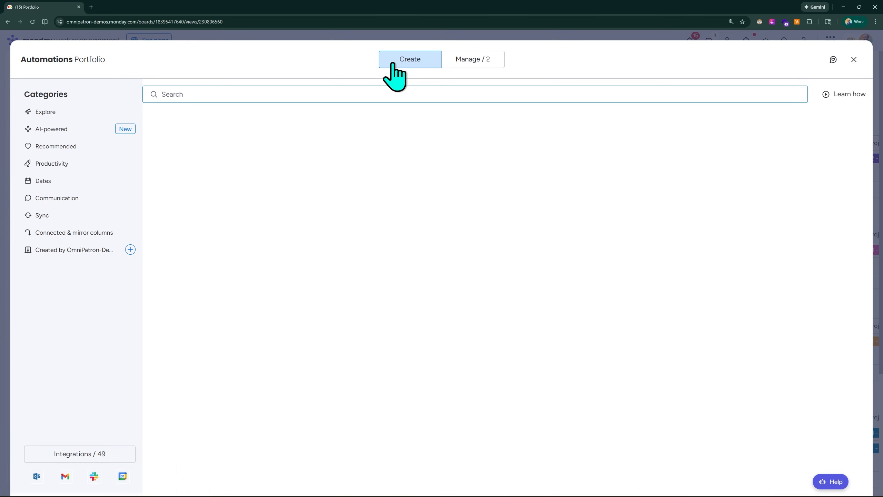
{"action": "left_click", "coordinate": [126, 116]}
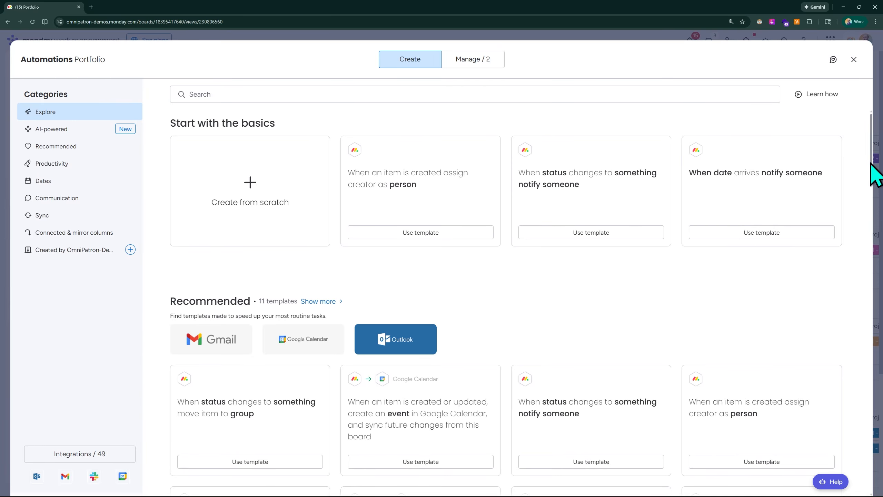
{"action": "left_click_drag", "start_coordinate": [872, 153], "coordinate": [851, 443]}
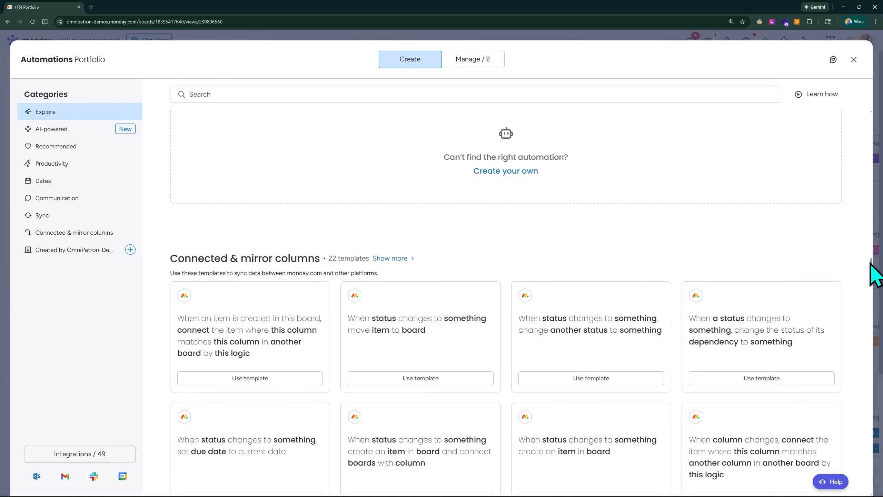
{"action": "left_click_drag", "start_coordinate": [870, 265], "coordinate": [859, 397]}
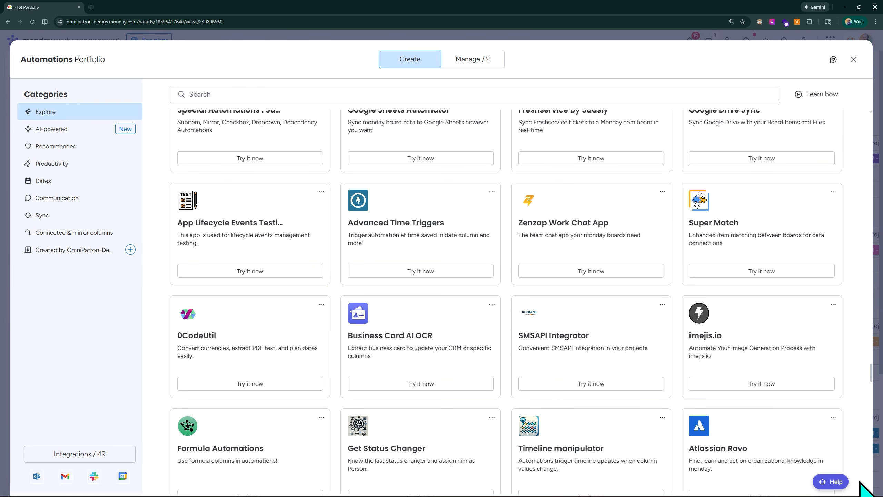
{"action": "scroll", "coordinate": [648, 369], "scroll_direction": "down", "scroll_amount": 15}
{"action": "scroll", "coordinate": [646, 347], "scroll_direction": "down", "scroll_amount": 20}
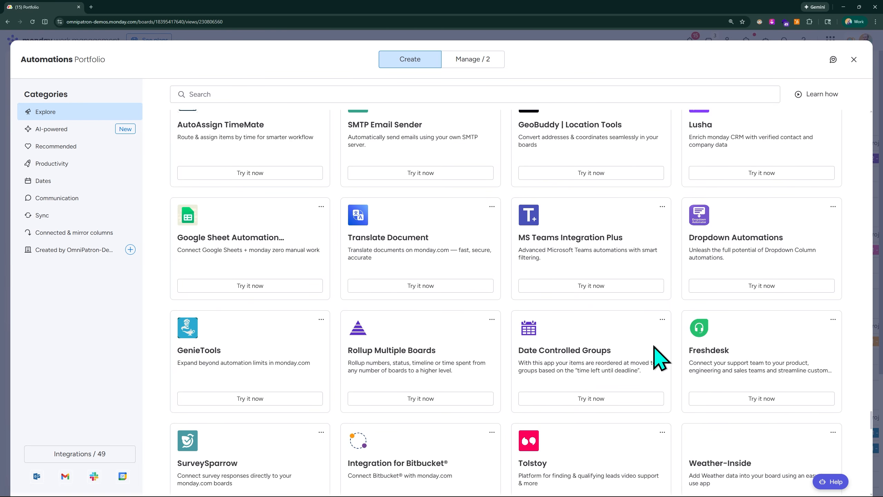
{"action": "scroll", "coordinate": [364, 357], "scroll_direction": "down", "scroll_amount": 20}
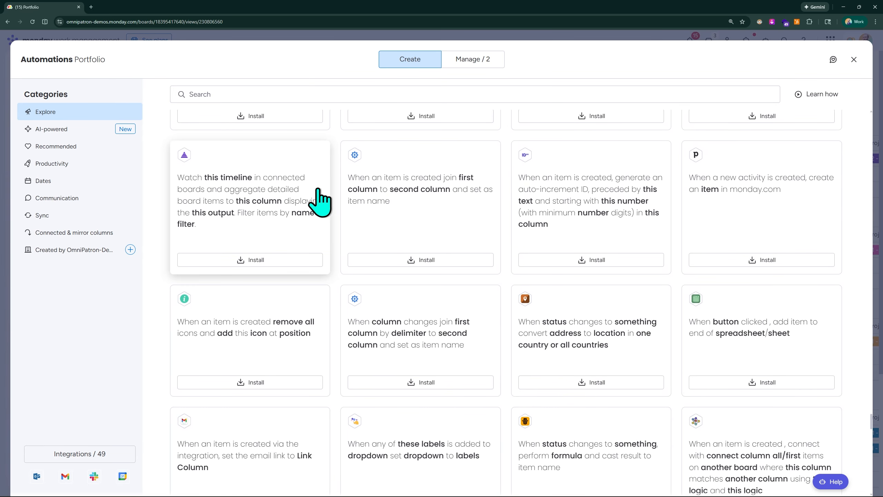
- Look over the automation templates in the AI-powered category and then in the Recommended category
{"action": "left_click", "coordinate": [83, 125]}
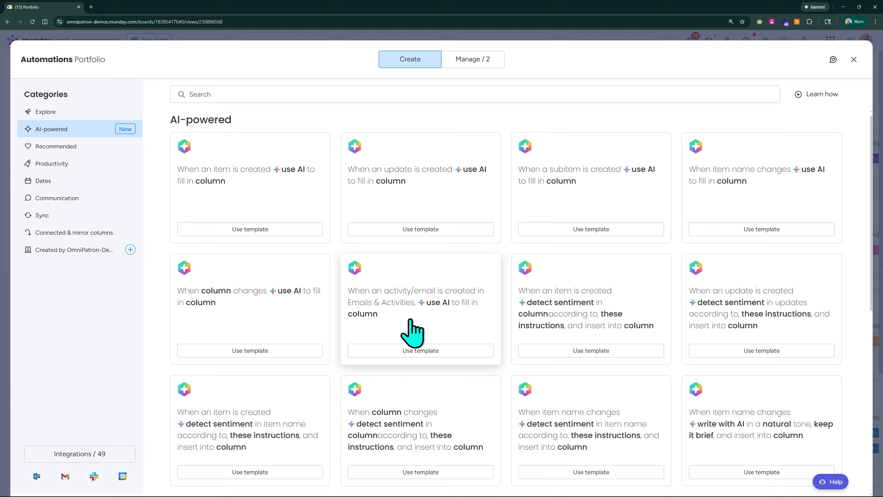
{"action": "scroll", "coordinate": [417, 315], "scroll_direction": "down", "scroll_amount": 2}
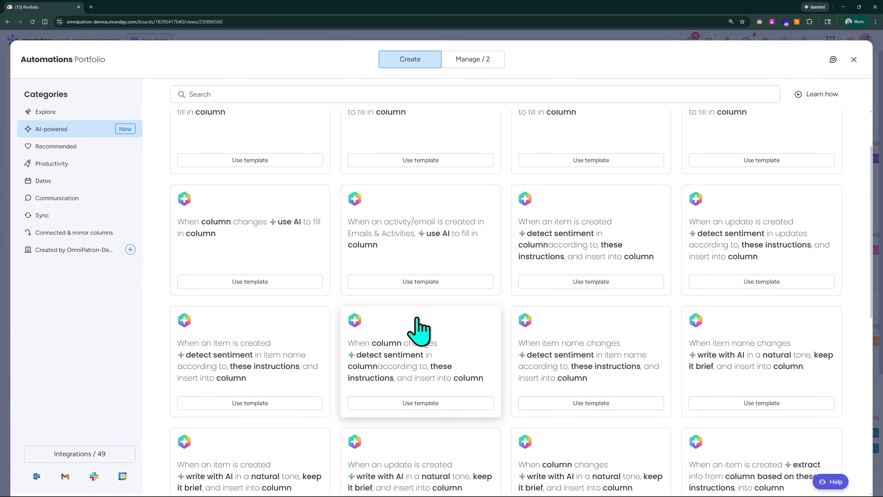
{"action": "scroll", "coordinate": [417, 318], "scroll_direction": "down", "scroll_amount": 4}
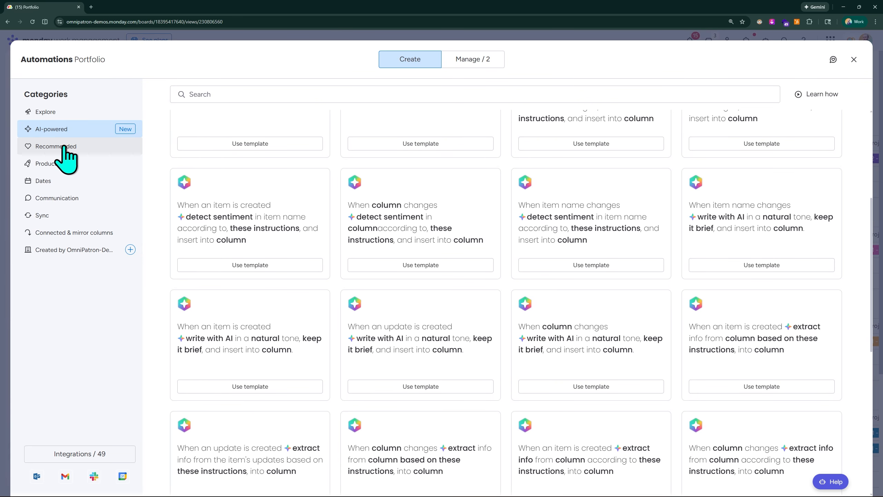
{"action": "left_click", "coordinate": [64, 147]}
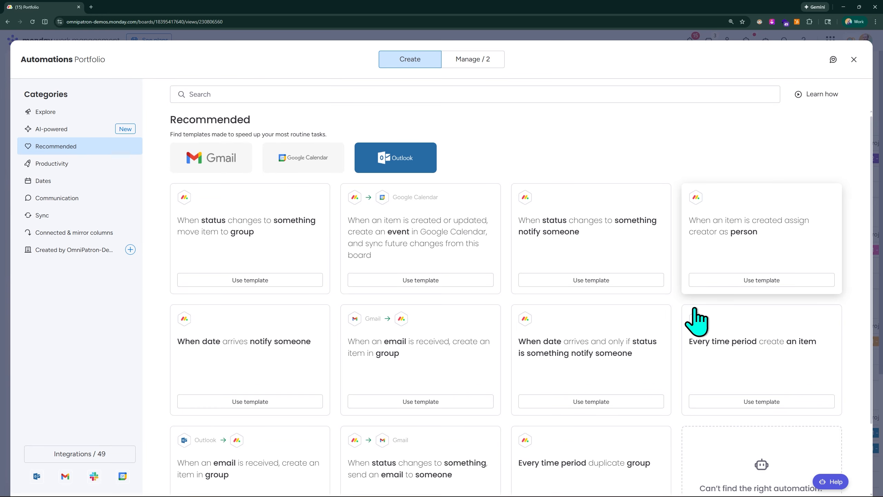
{"action": "scroll", "coordinate": [632, 290], "scroll_direction": "down", "scroll_amount": 3}
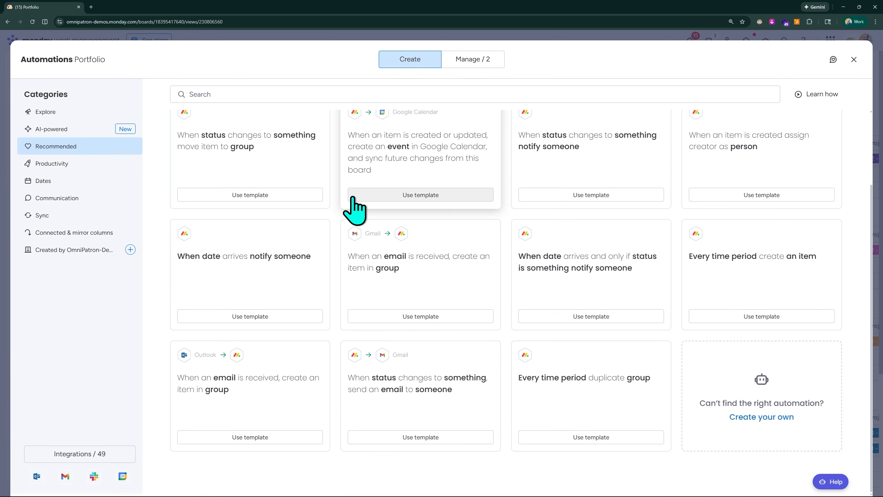
- View the Productivity, Dates, Communication and Sync categories of automation templates one after another
{"action": "left_click", "coordinate": [71, 164]}
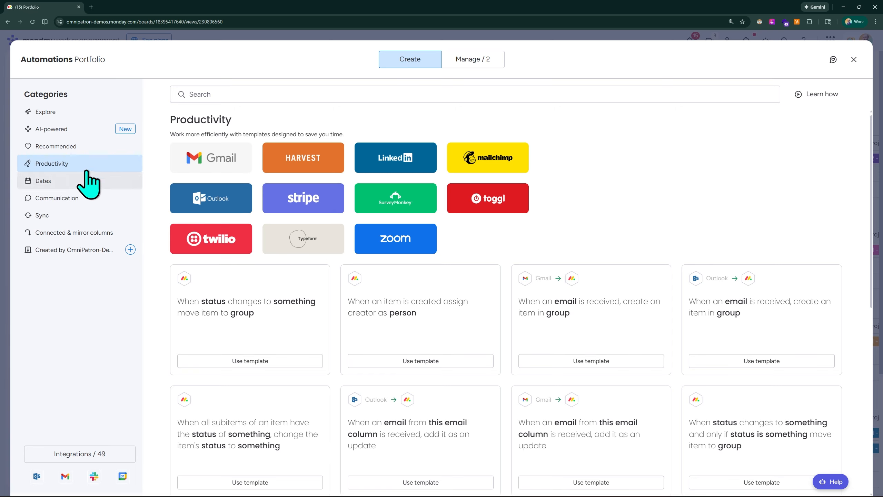
{"action": "left_click", "coordinate": [43, 181]}
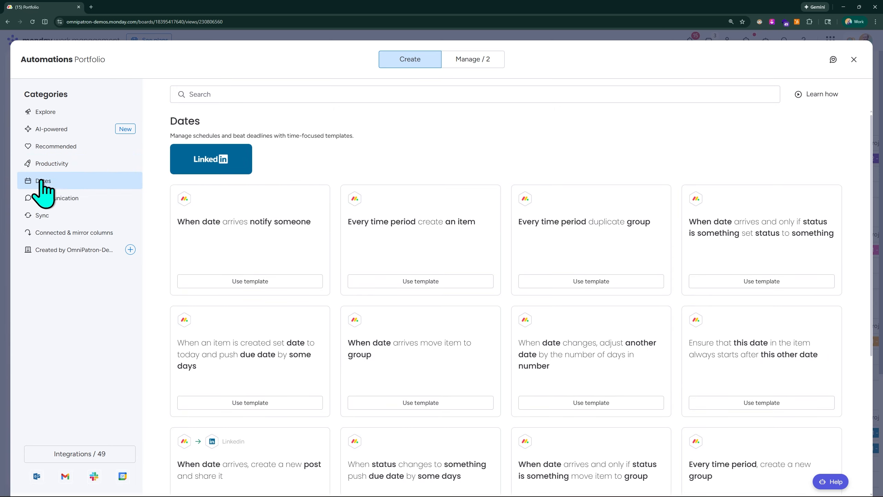
{"action": "left_click", "coordinate": [90, 199]}
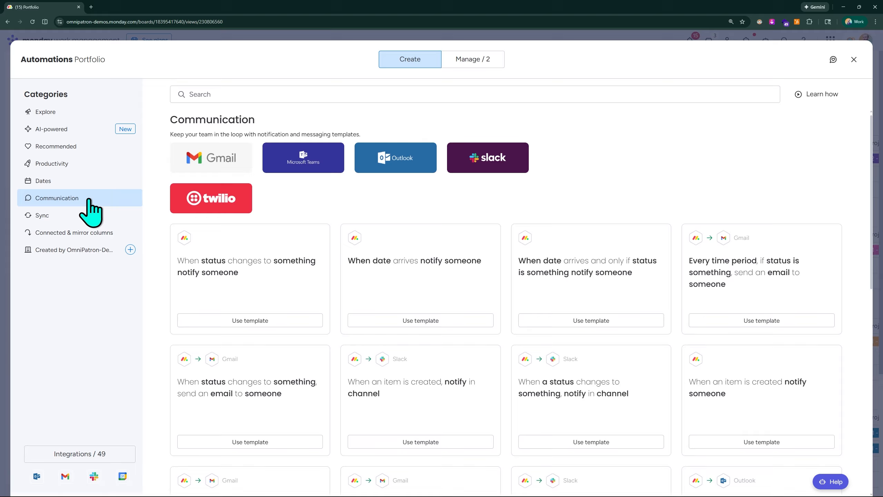
{"action": "left_click", "coordinate": [67, 215]}
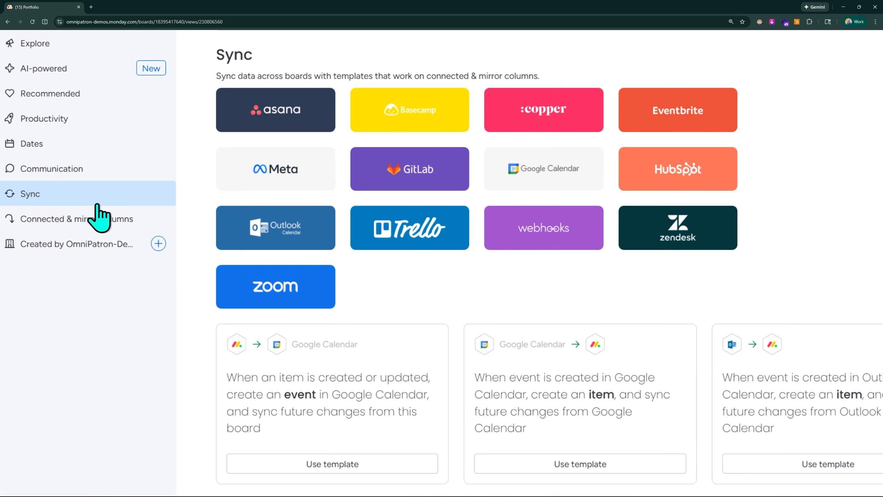
{"action": "scroll", "coordinate": [71, 273], "scroll_direction": "left", "scroll_amount": 1}
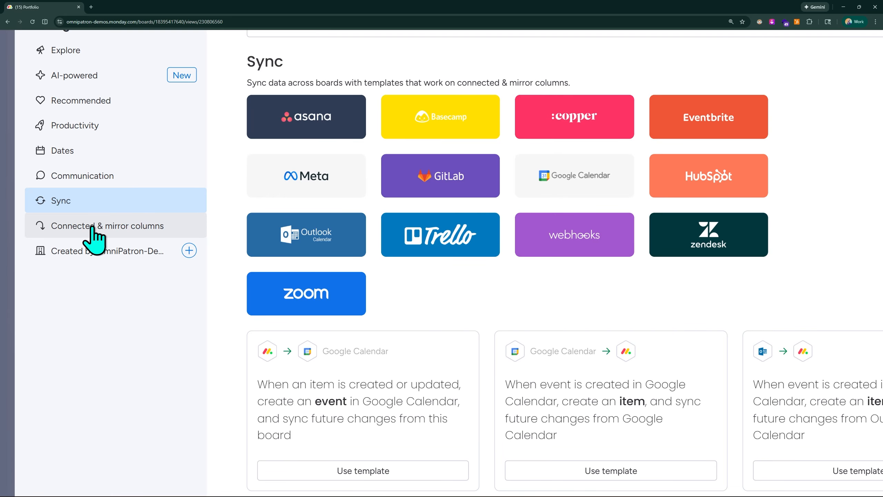
- Examine the Connected & mirror columns automation templates through to the end of the category
{"action": "left_click", "coordinate": [73, 228]}
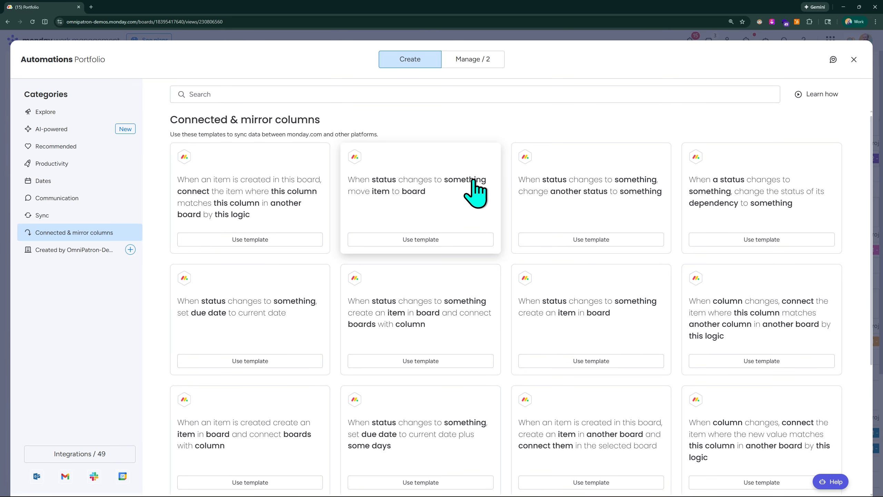
{"action": "scroll", "coordinate": [474, 195], "scroll_direction": "down", "scroll_amount": 3}
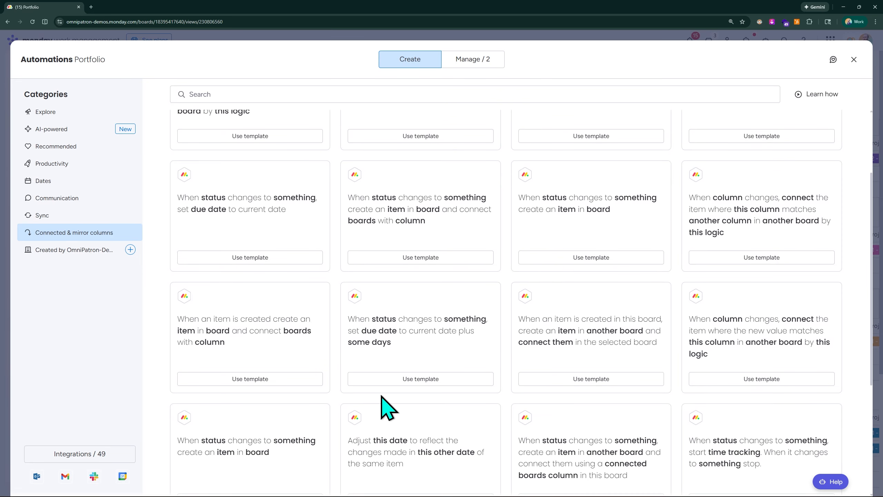
{"action": "scroll", "coordinate": [385, 400], "scroll_direction": "up", "scroll_amount": 3}
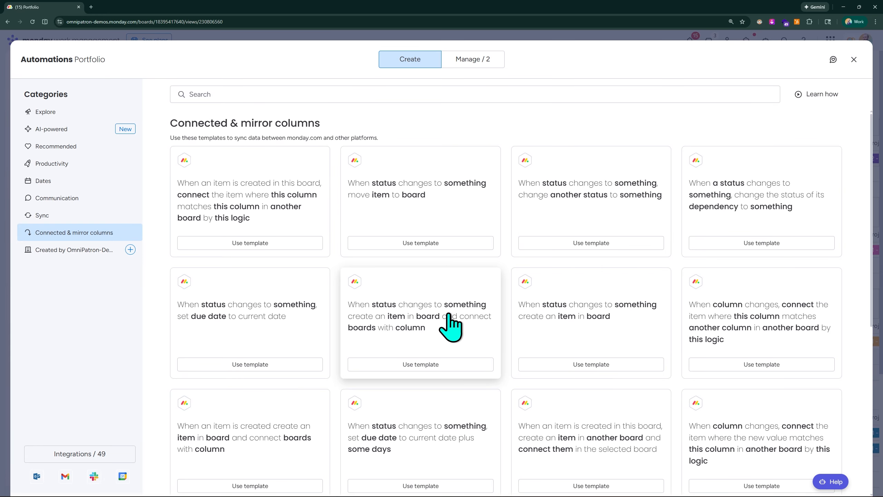
{"action": "scroll", "coordinate": [451, 327], "scroll_direction": "down", "scroll_amount": 7}
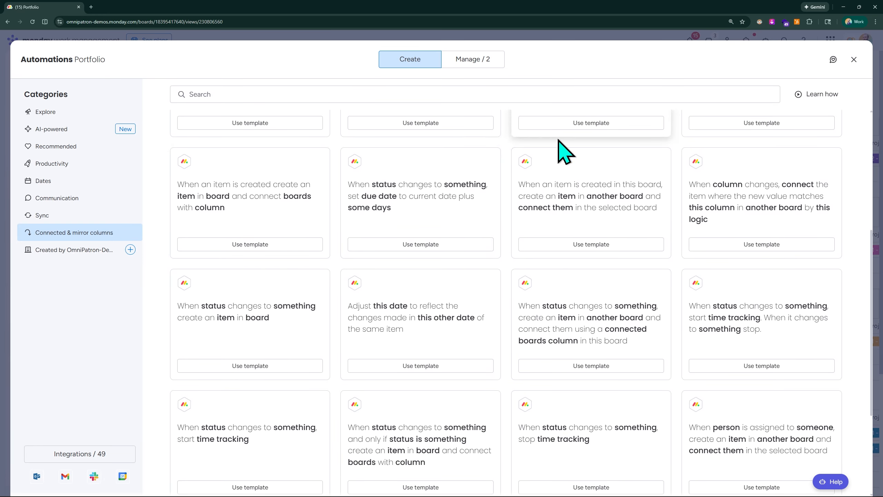
{"action": "scroll", "coordinate": [498, 266], "scroll_direction": "down", "scroll_amount": 5}
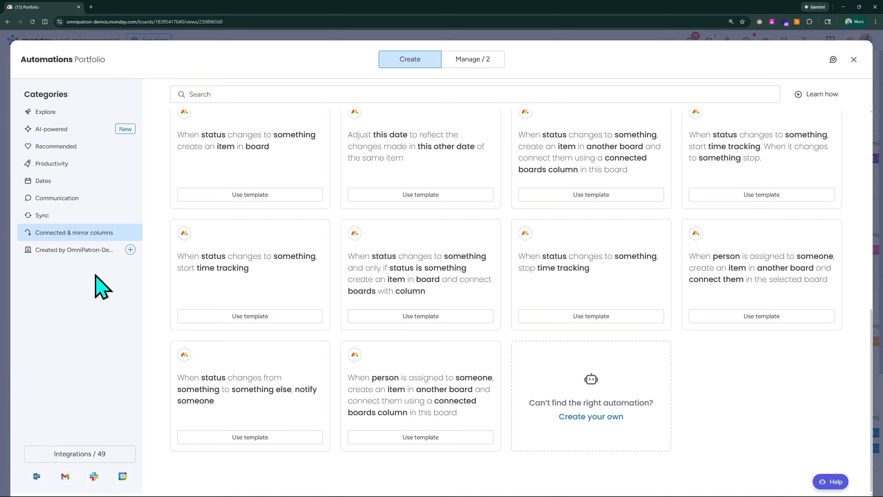
- Compare the board's existing automations with the creation gallery, return to the existing ones and close the automations window
{"action": "left_click", "coordinate": [471, 60]}
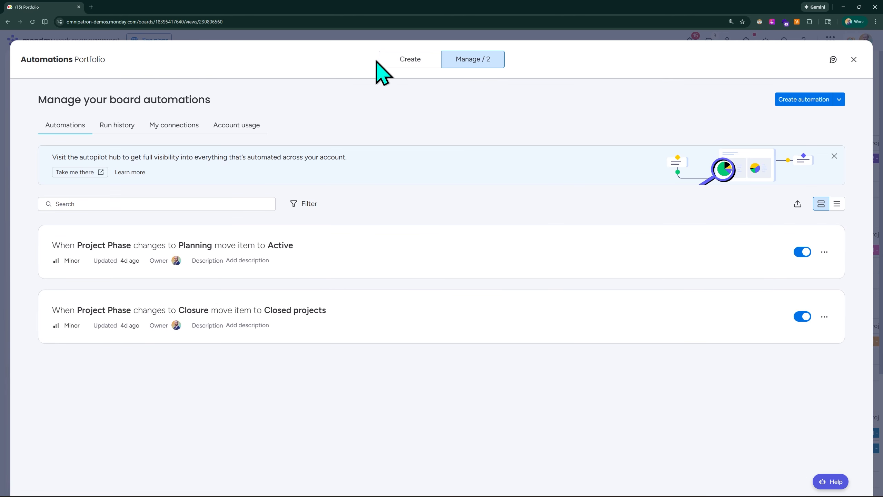
{"action": "left_click", "coordinate": [399, 60]}
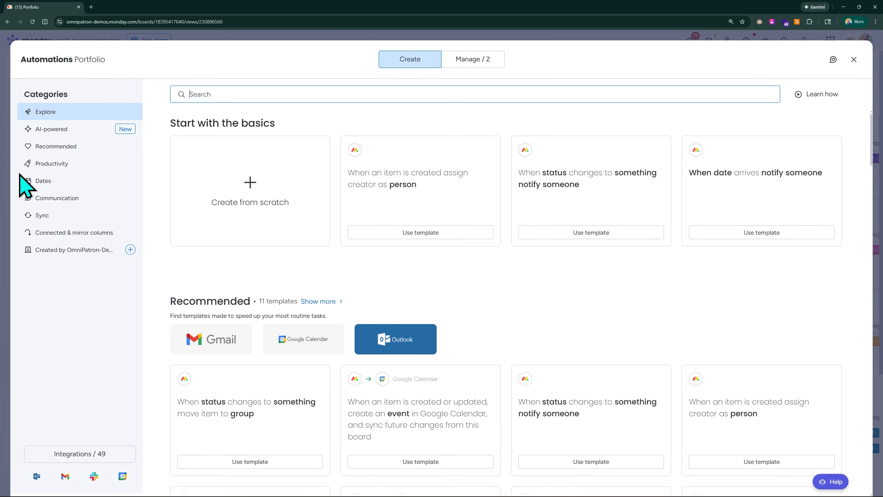
{"action": "left_click", "coordinate": [464, 60]}
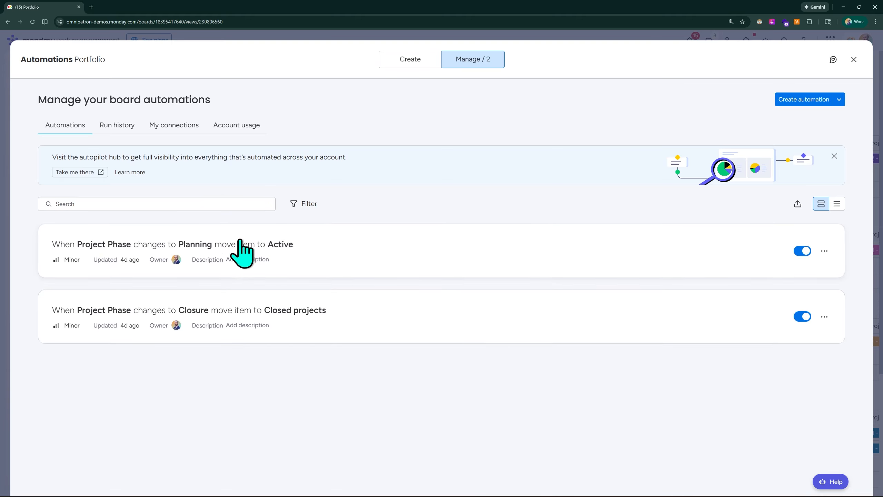
{"action": "left_click", "coordinate": [854, 59]}
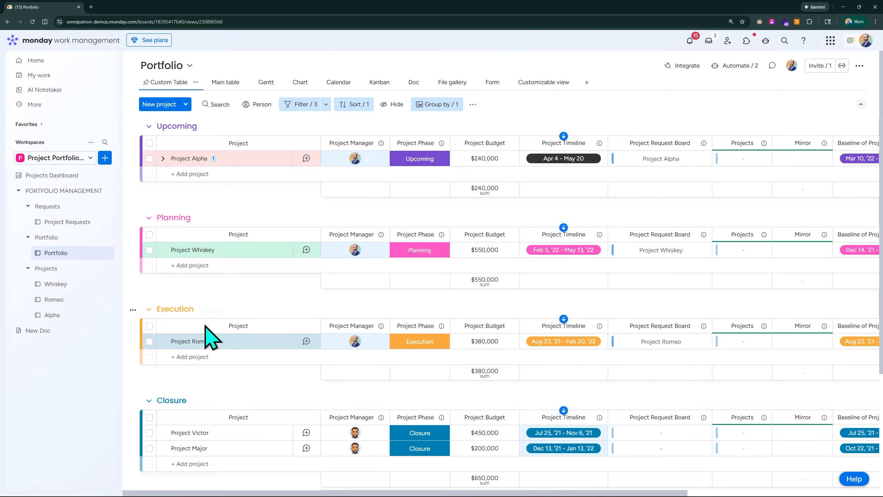
- Reopen the Portfolio board's automations, view their Run history and My connections, and close the window
{"action": "left_click", "coordinate": [737, 69]}
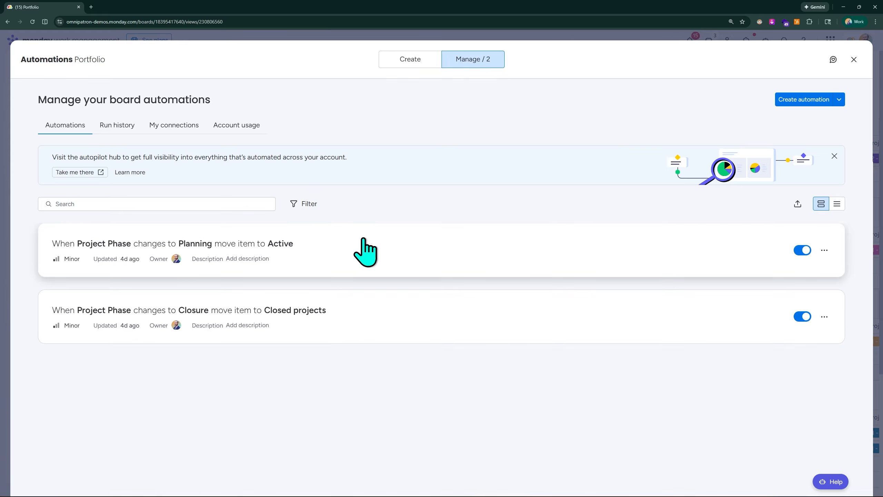
{"action": "left_click", "coordinate": [117, 126]}
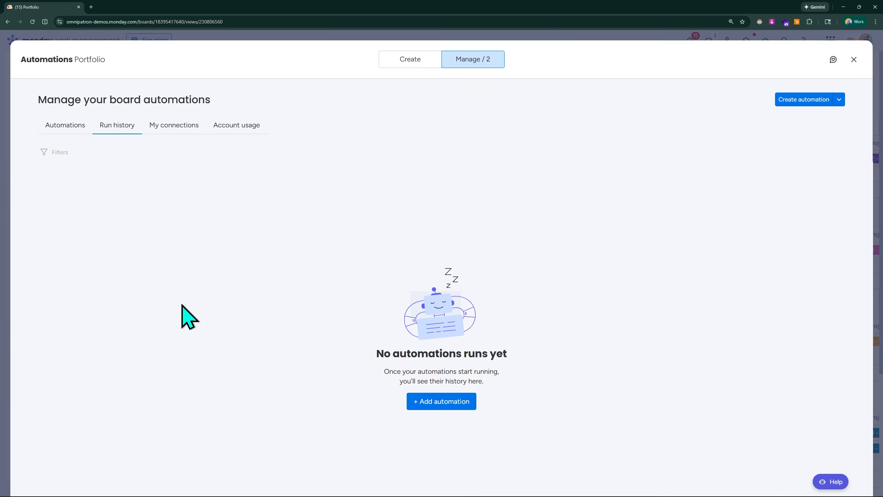
{"action": "left_click", "coordinate": [176, 128]}
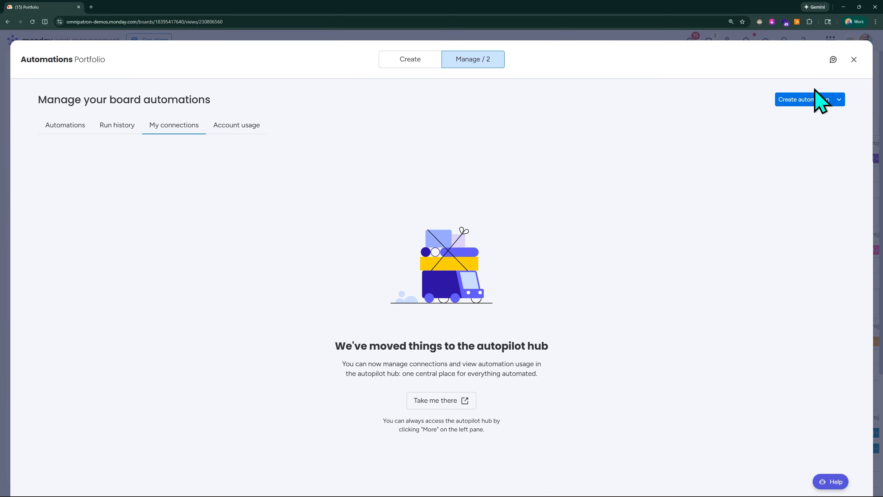
{"action": "left_click", "coordinate": [854, 59]}
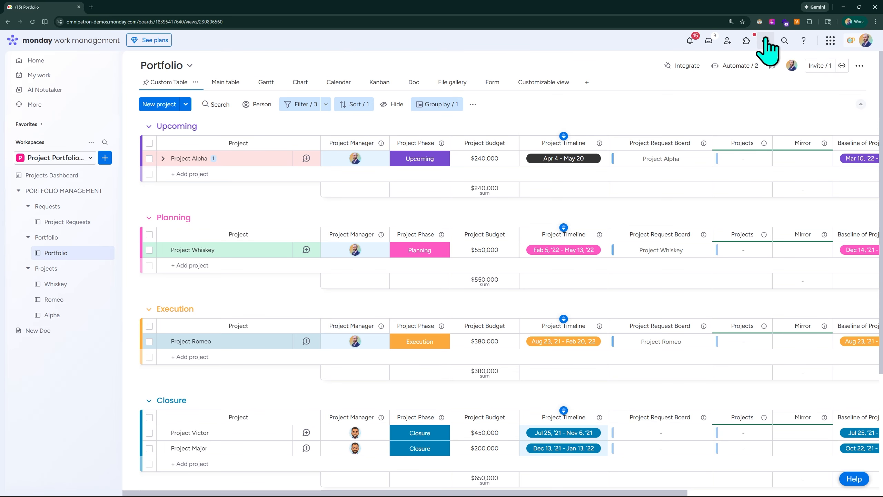
- Reopen the Portfolio board's automations and view the Account usage information
{"action": "left_click", "coordinate": [728, 66]}
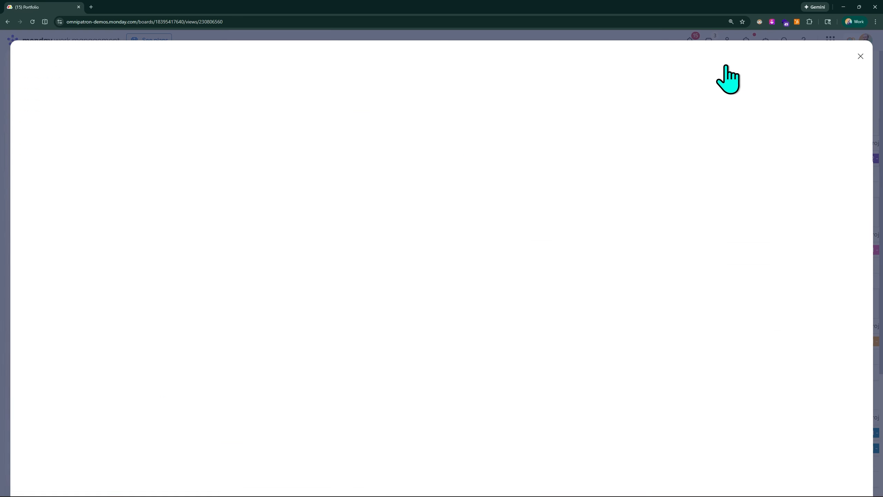
{"action": "left_click", "coordinate": [236, 125]}
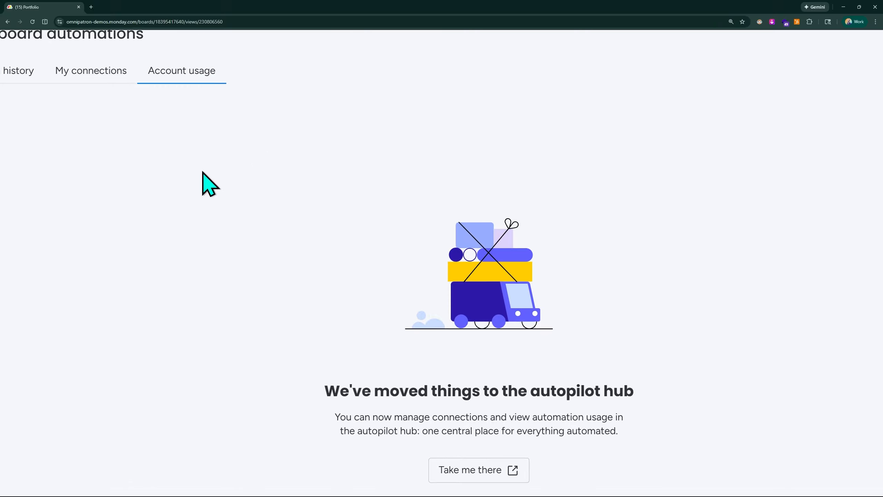
{"action": "scroll", "coordinate": [417, 351], "scroll_direction": "down", "scroll_amount": 3}
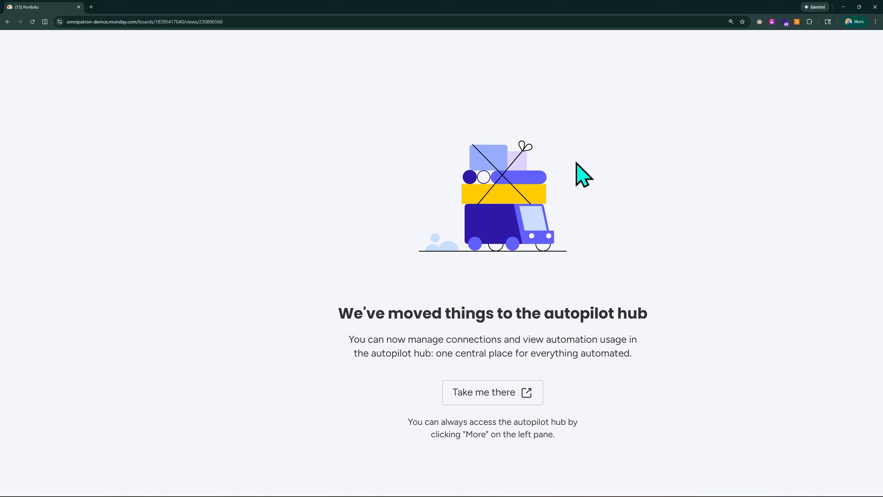
{"action": "scroll", "coordinate": [481, 368], "scroll_direction": "down", "scroll_amount": 4}
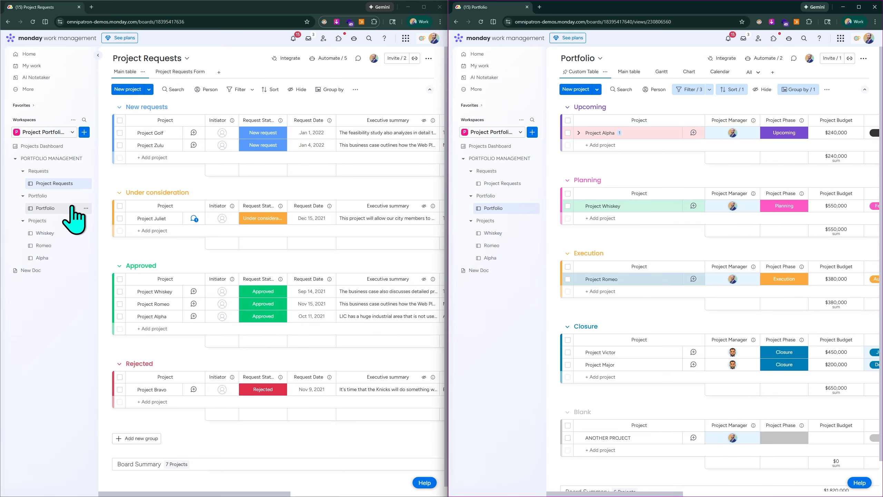
- Open the list of available workspaces from the browser window showing the Project Requests board
{"action": "scroll", "coordinate": [72, 202], "scroll_direction": "up", "scroll_amount": 3}
{"action": "scroll", "coordinate": [73, 201], "scroll_direction": "left", "scroll_amount": 1}
{"action": "left_click", "coordinate": [107, 97]}
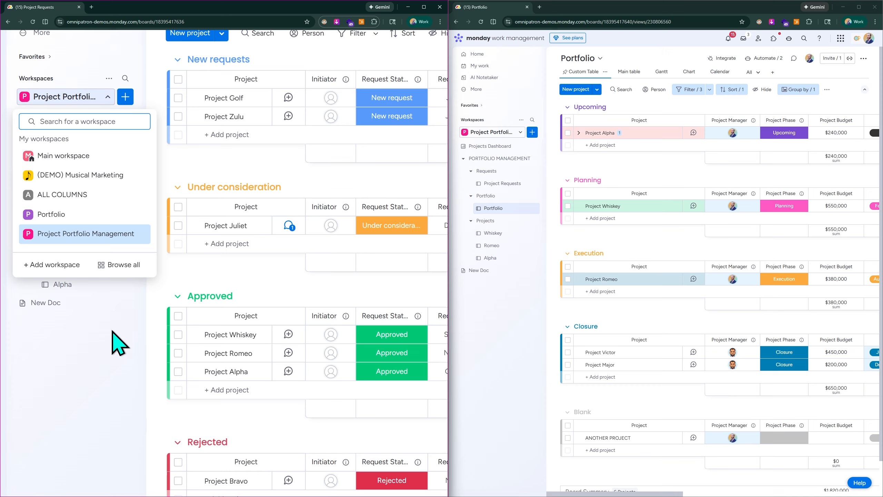
- Close the workspace list, open the Portfolio board in a widened browser window and view the Whiskey project board
{"action": "left_click", "coordinate": [109, 299]}
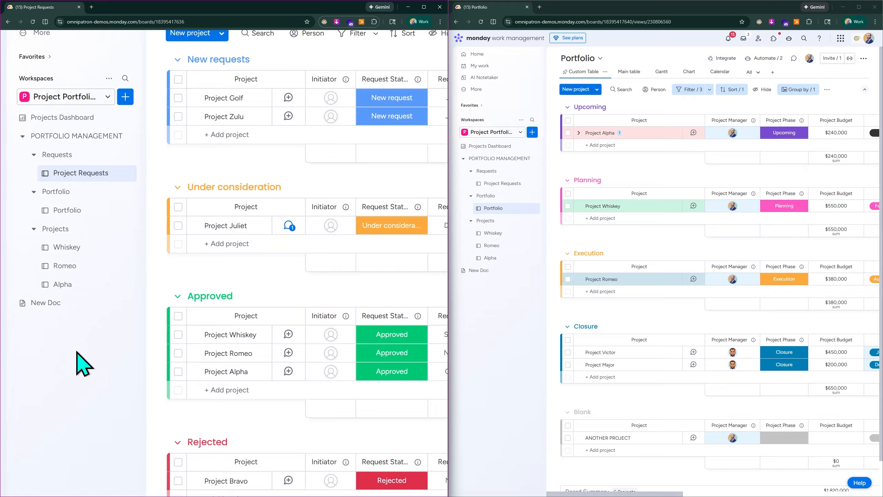
{"action": "left_click", "coordinate": [68, 210]}
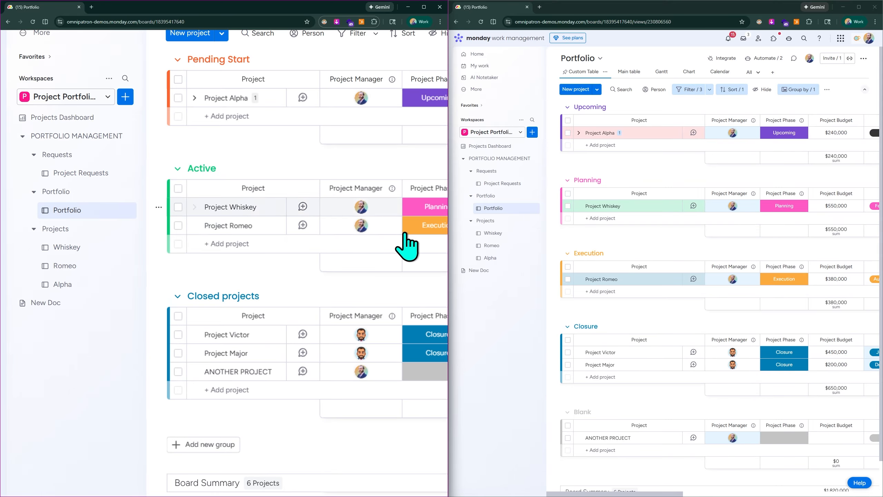
{"action": "left_click_drag", "start_coordinate": [449, 245], "coordinate": [700, 250]}
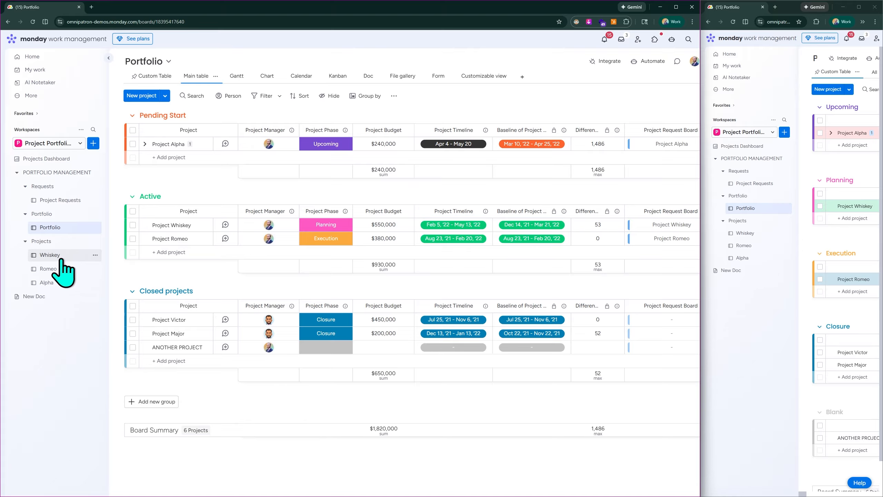
{"action": "left_click", "coordinate": [50, 255]}
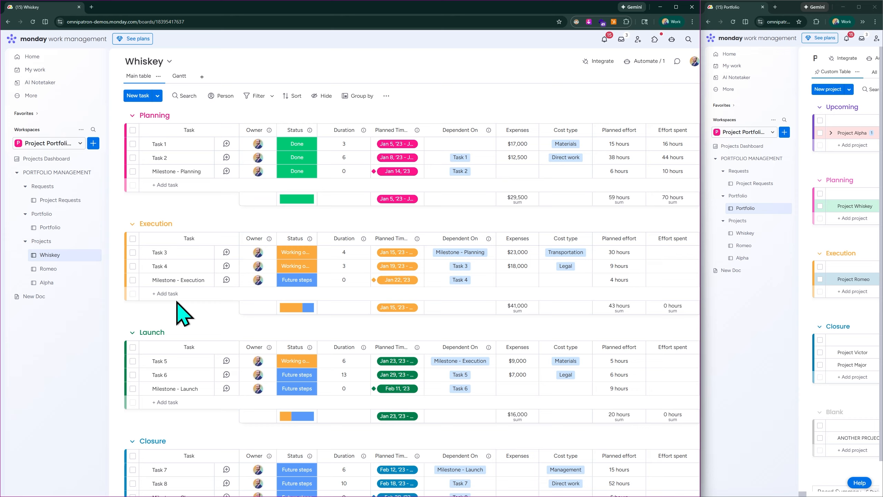
- Add a project named TEST PROJECT to the Under consideration group of the Project Requests board
{"action": "left_click", "coordinate": [64, 202]}
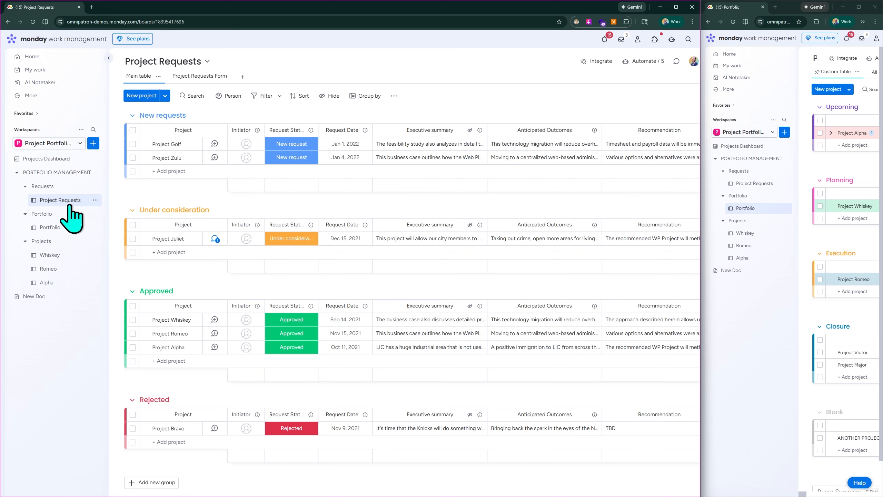
{"action": "left_click", "coordinate": [173, 251]}
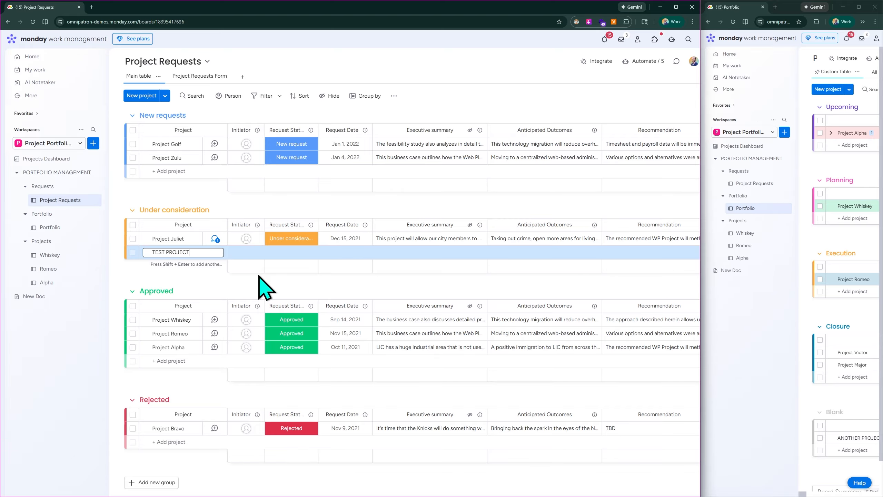
{"action": "type", "text": "TEST PROJECT"}
{"action": "key", "text": "Return"}
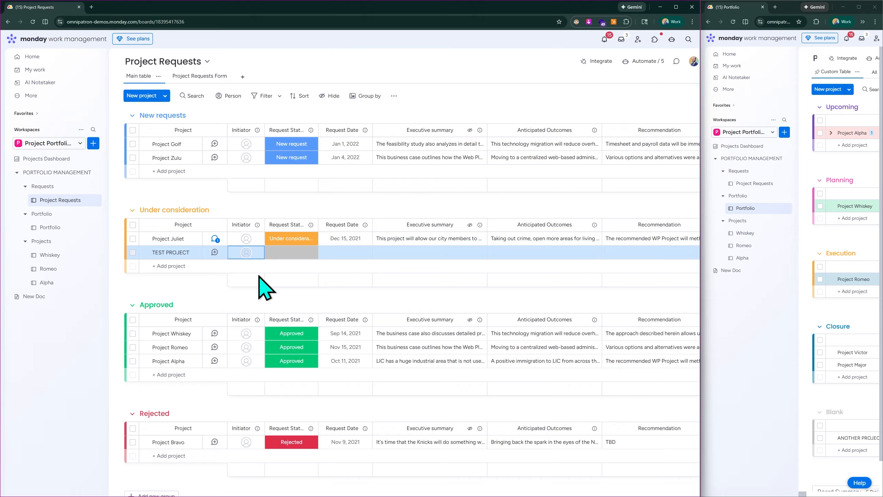
- Try to set TEST PROJECT's request status to Under consideration, and set its request date to January 17, 2026
{"action": "left_click", "coordinate": [295, 253]}
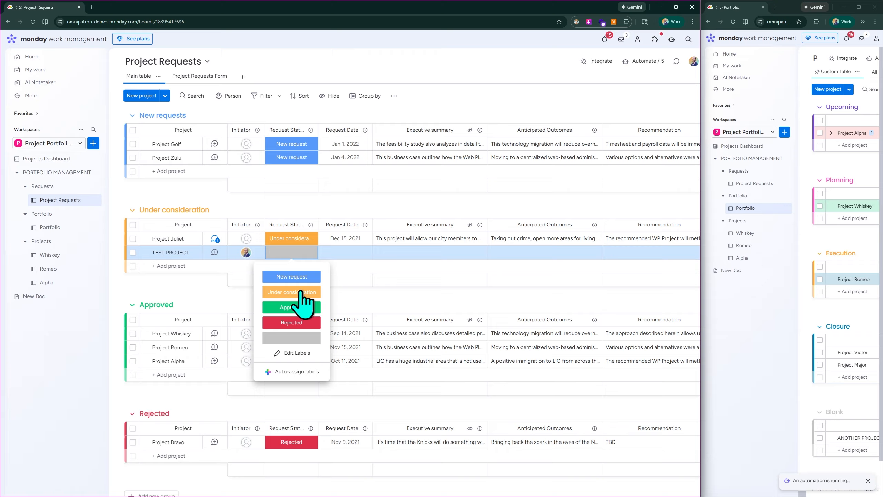
{"action": "left_click", "coordinate": [300, 291]}
{"action": "left_click", "coordinate": [344, 251]}
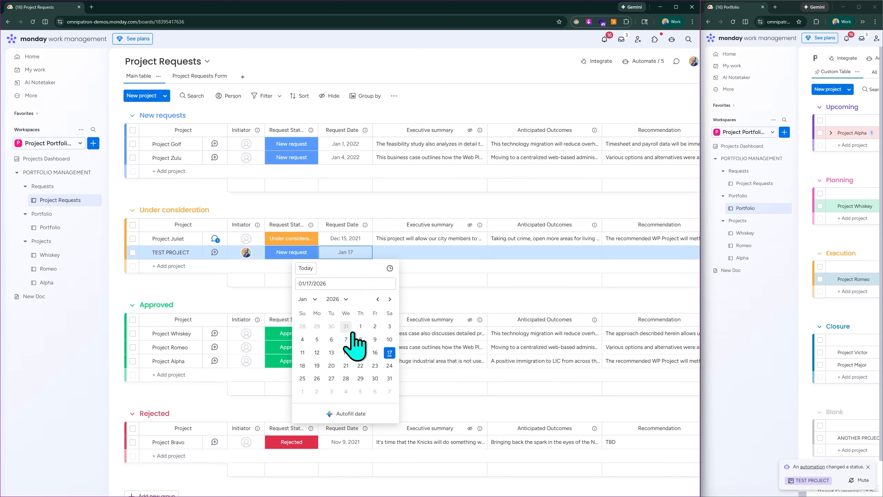
{"action": "left_click", "coordinate": [389, 353]}
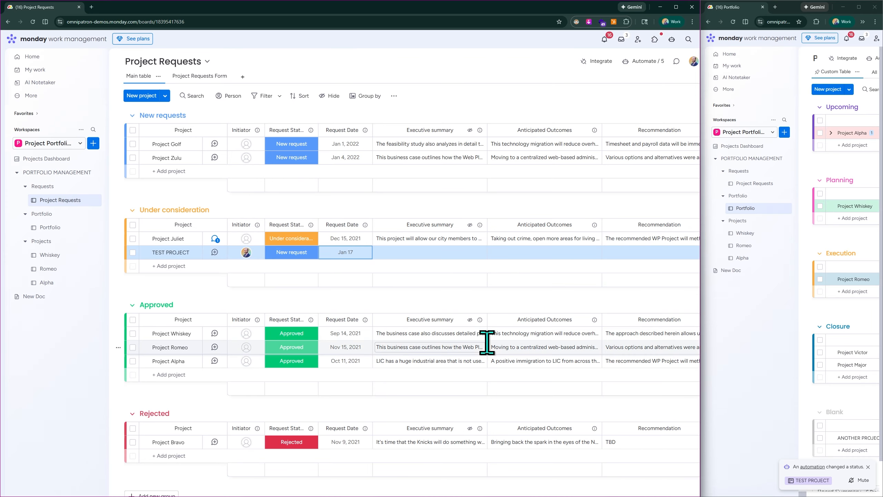
- Enter EXEC SUMMARY as the executive summary of TEST PROJECT
{"action": "left_click", "coordinate": [449, 256]}
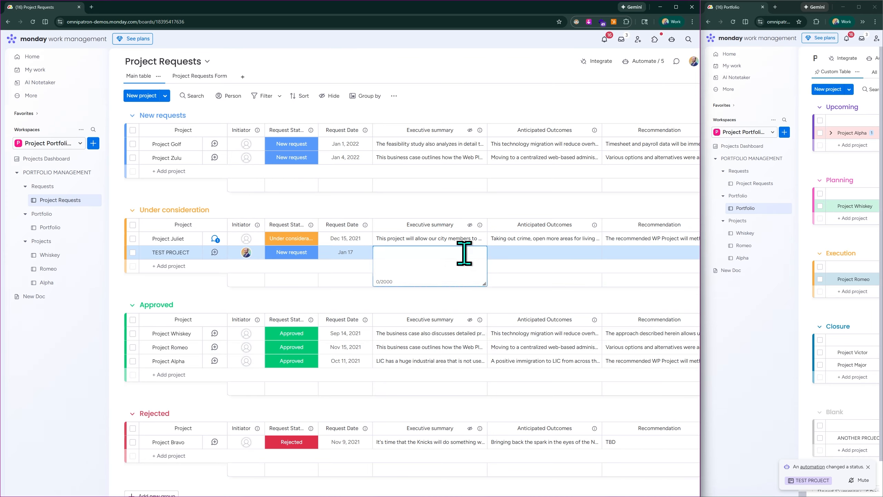
{"action": "type", "text": "EXEC SUMMARY"}
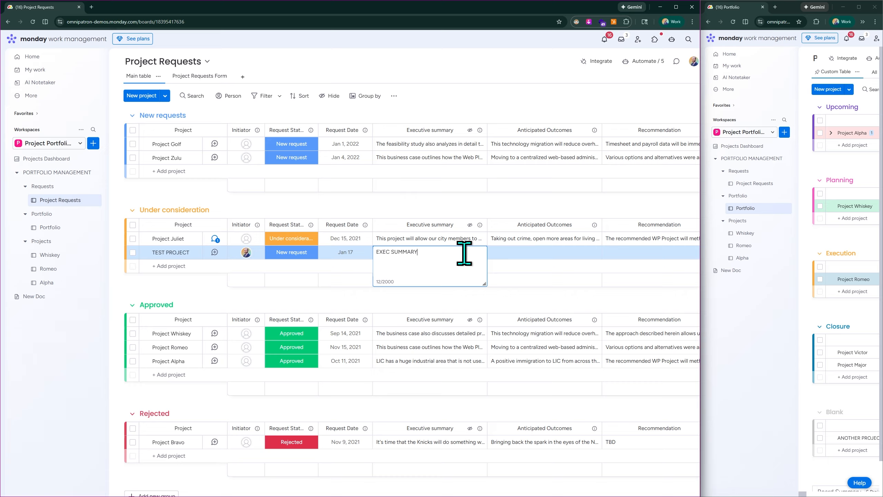
{"action": "left_click", "coordinate": [517, 284]}
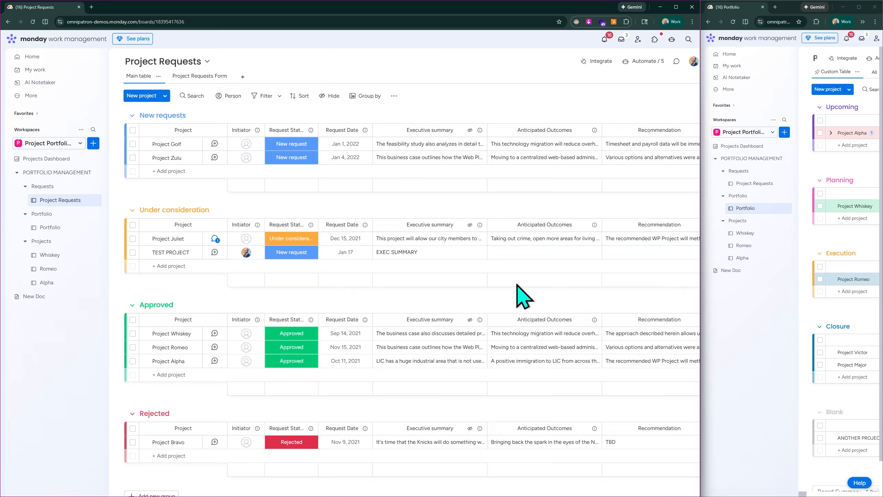
{"action": "left_click", "coordinate": [524, 252]}
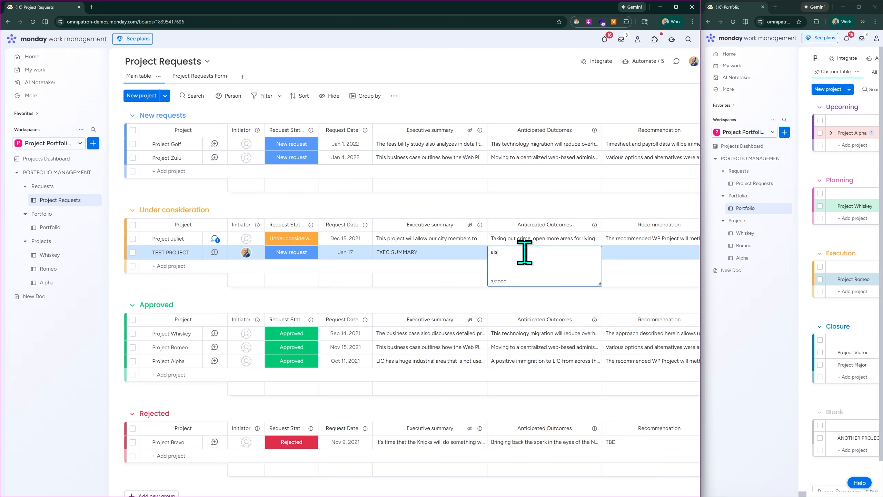
{"action": "type", "text": "alsfnaldvknlksanvsd"}
{"action": "left_click", "coordinate": [656, 210]}
{"action": "scroll", "coordinate": [626, 236], "scroll_direction": "right", "scroll_amount": 1}
{"action": "left_click", "coordinate": [603, 257]}
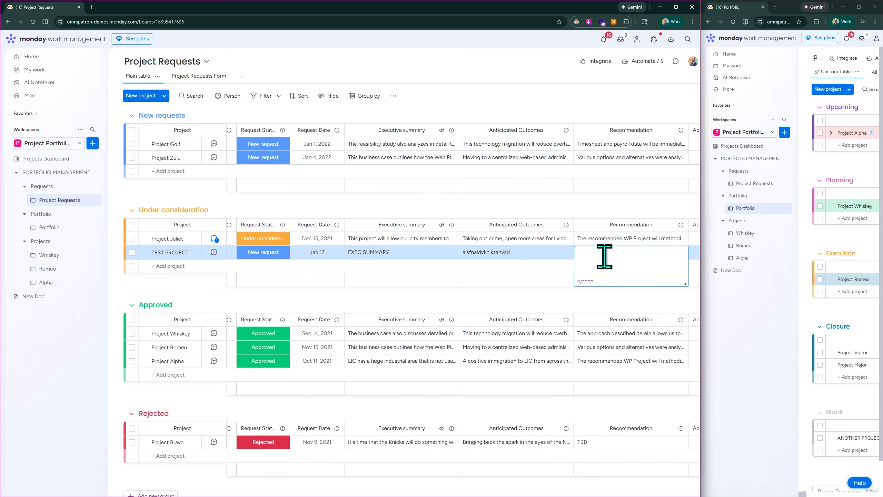
{"action": "key", "text": "Escape"}
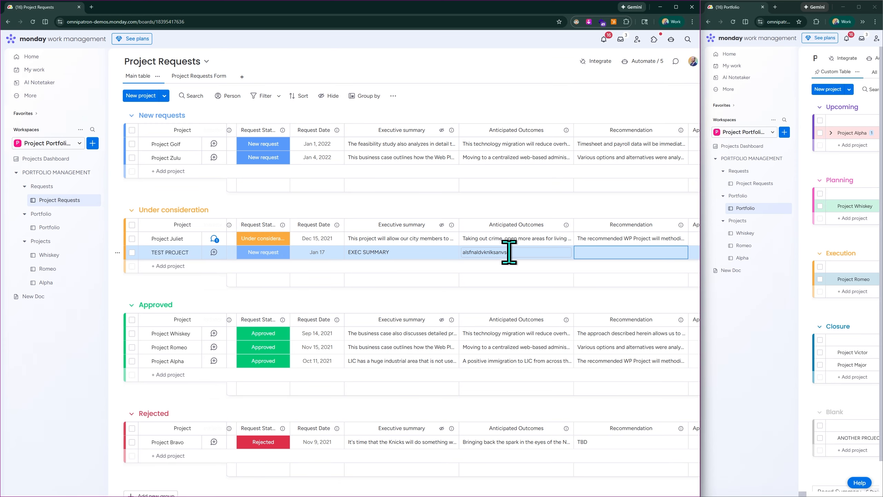
- Set TEST PROJECT's anticipated outcomes to Outcomes and its recommendation to Recommendation
{"action": "left_click", "coordinate": [509, 252]}
{"action": "type", "text": "Out"}
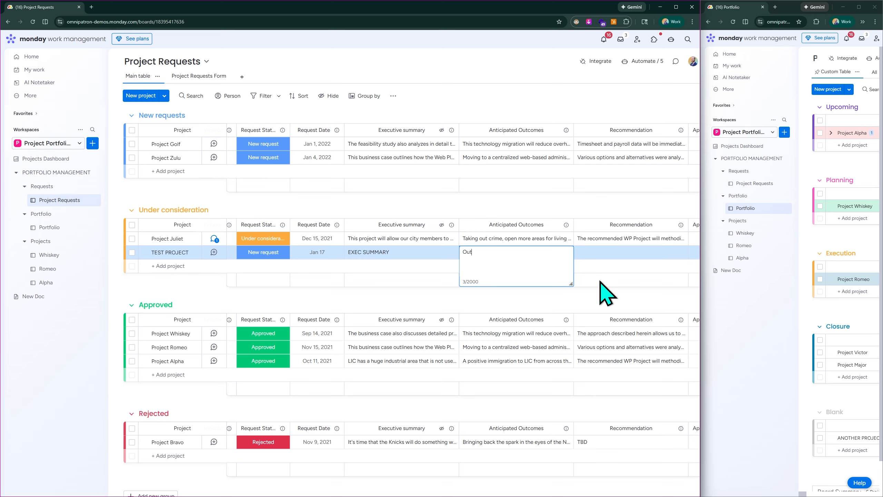
{"action": "type", "text": "comes"}
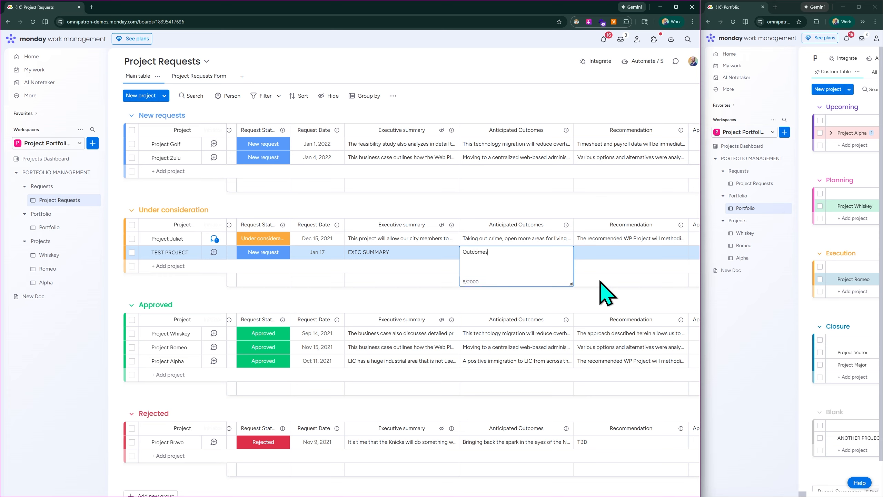
{"action": "left_click", "coordinate": [615, 252]}
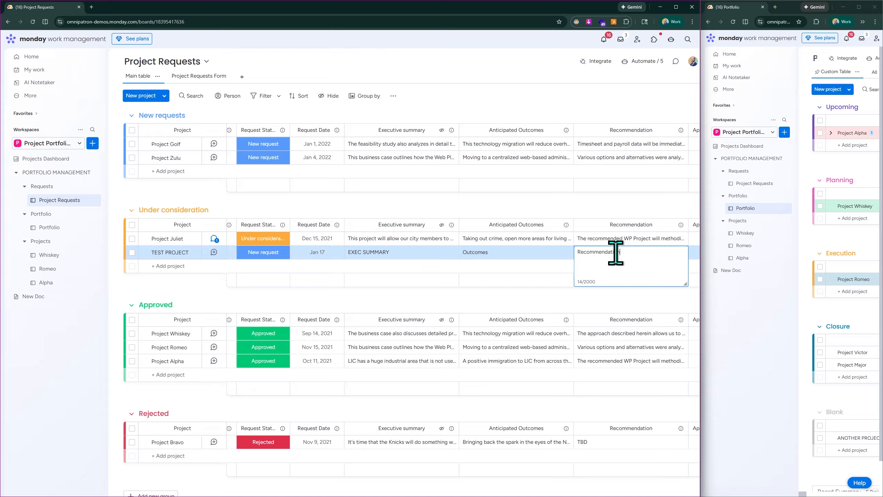
{"action": "left_click", "coordinate": [614, 209]}
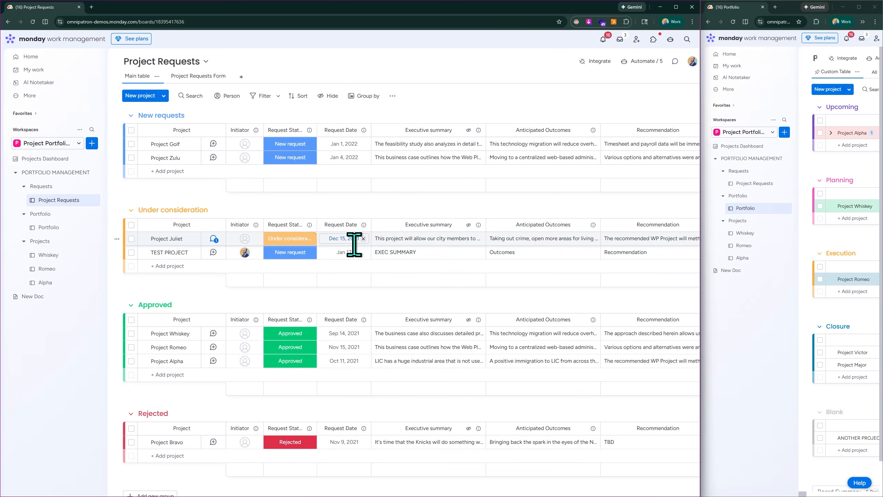
- Change TEST PROJECT's request status to Under consideration
{"action": "left_click", "coordinate": [300, 251]}
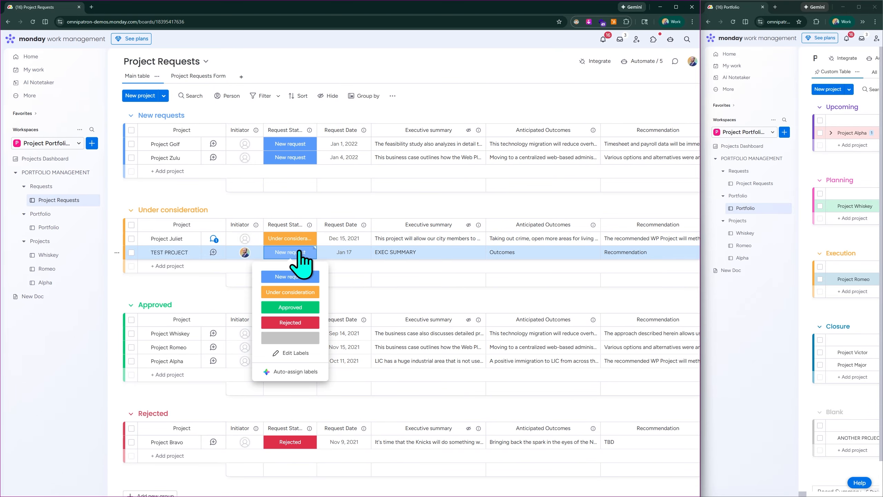
{"action": "left_click", "coordinate": [290, 292]}
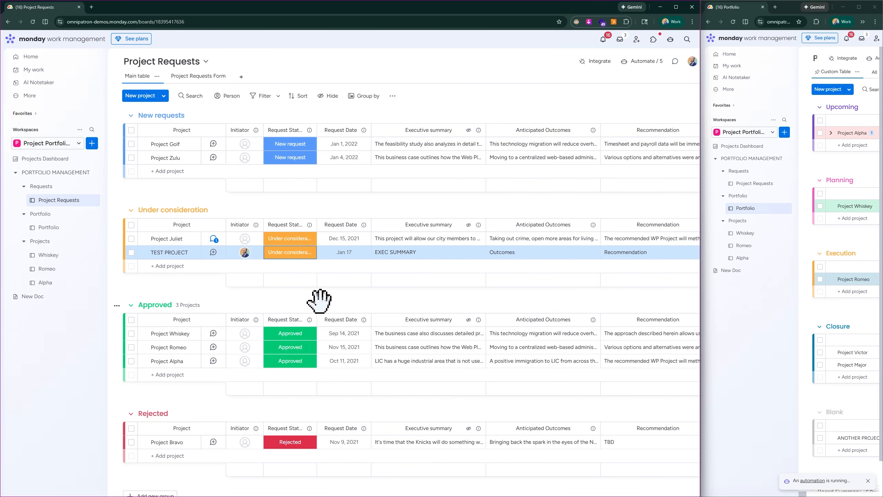
{"action": "scroll", "coordinate": [275, 308], "scroll_direction": "up", "scroll_amount": 5}
{"action": "scroll", "coordinate": [279, 280], "scroll_direction": "up", "scroll_amount": 2}
{"action": "scroll", "coordinate": [280, 280], "scroll_direction": "left", "scroll_amount": 2}
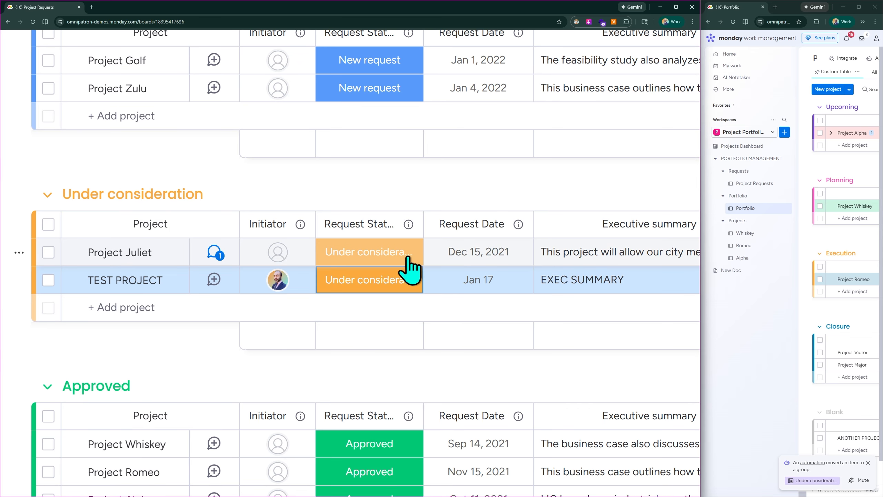
- View the request status labels available for TEST PROJECT and close the list without choosing one
{"action": "left_click", "coordinate": [363, 284]}
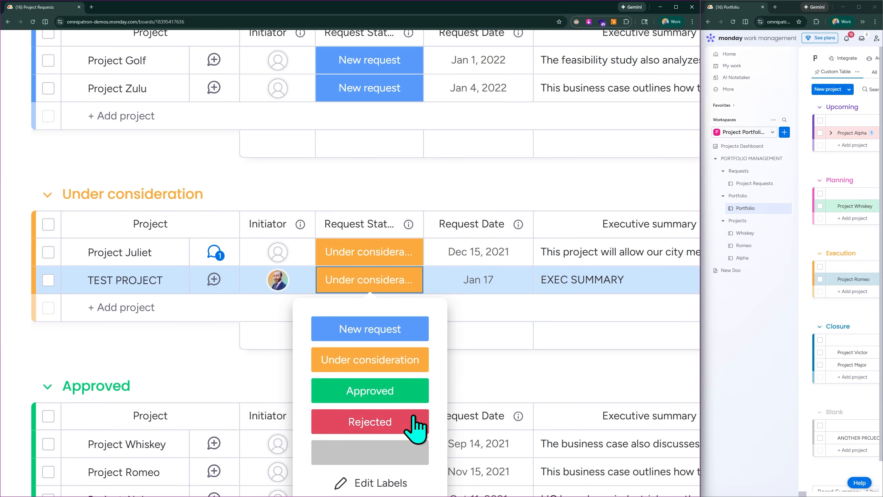
{"action": "left_click", "coordinate": [478, 363]}
{"action": "scroll", "coordinate": [251, 170], "scroll_direction": "down", "scroll_amount": 3}
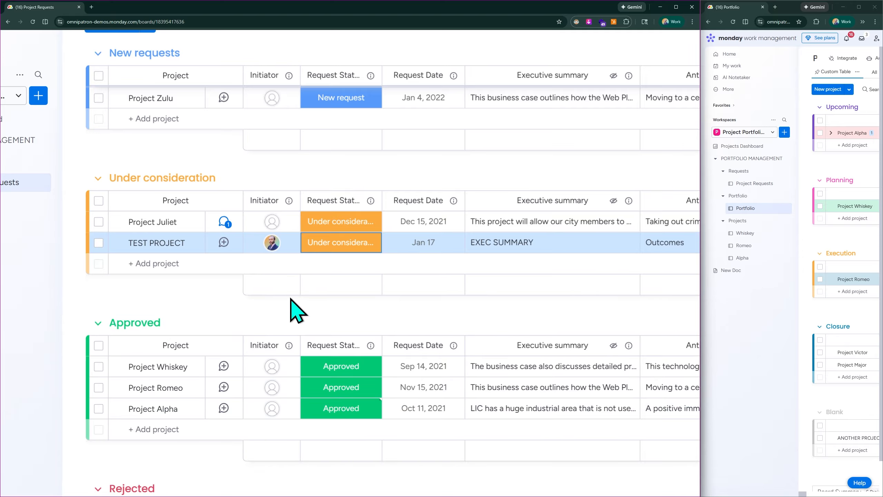
- View the Portfolio board and return to the Project Requests board
{"action": "key", "text": "ctrl+minus"}
{"action": "key", "text": "ctrl+minus"}
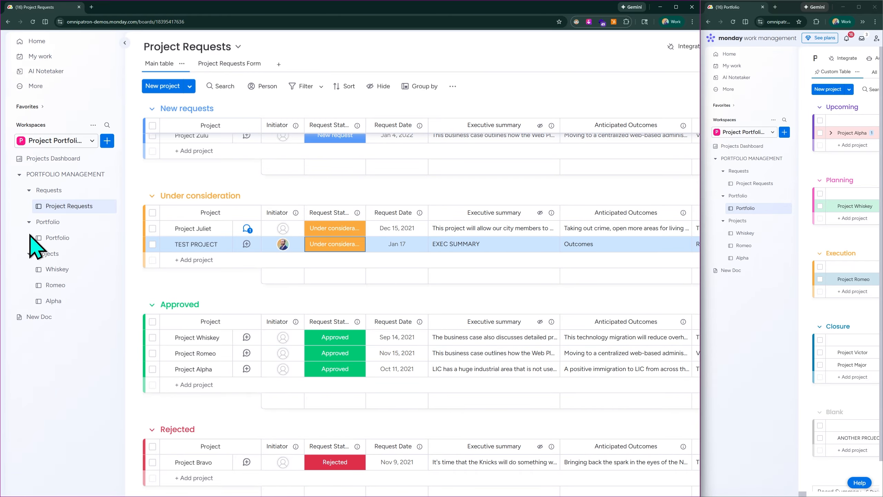
{"action": "left_click", "coordinate": [59, 237]}
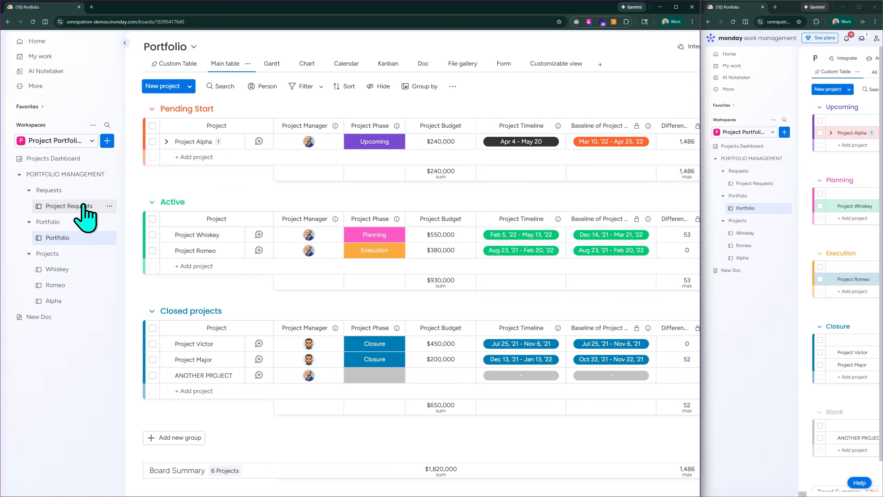
{"action": "left_click", "coordinate": [83, 207]}
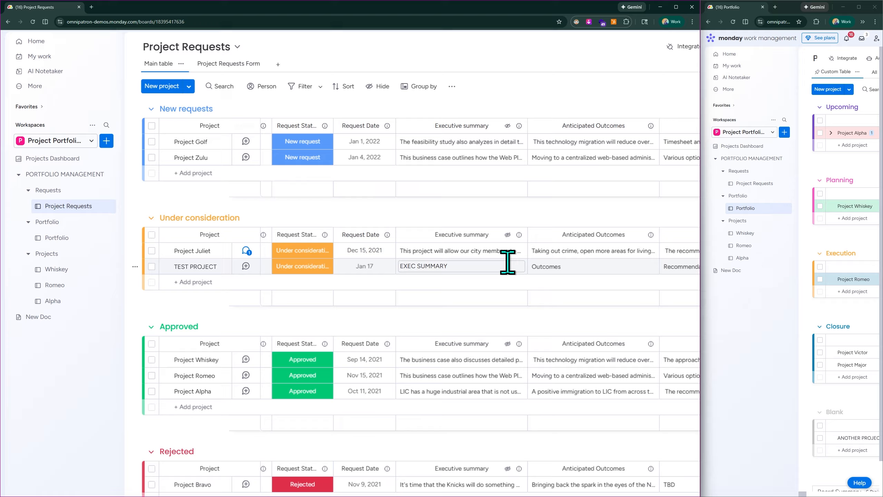
- Maximize the Project Requests window, then place it beside the Portfolio window again and give the Portfolio window more width
{"action": "left_click", "coordinate": [676, 7]}
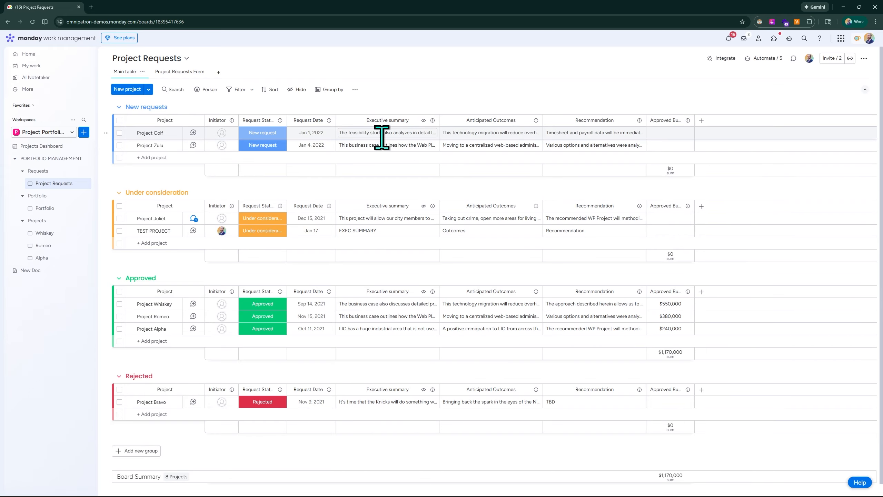
{"action": "left_click_drag", "start_coordinate": [390, 11], "coordinate": [5, 212]}
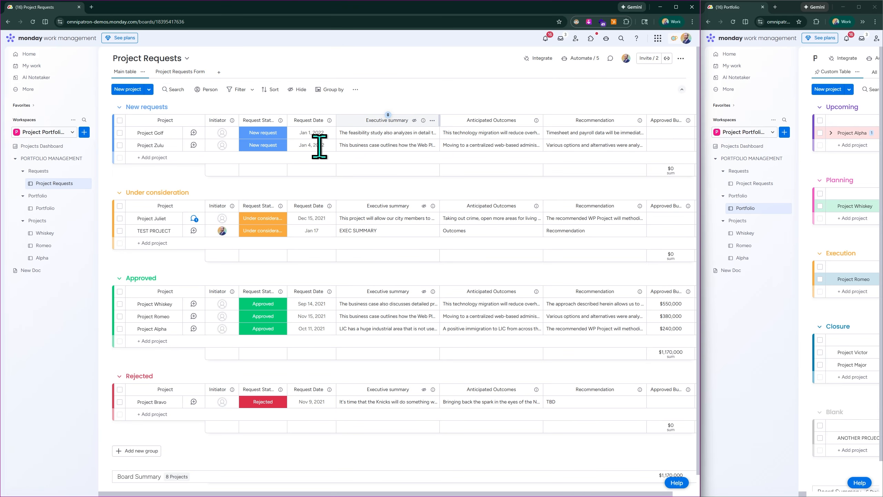
{"action": "left_click_drag", "start_coordinate": [700, 206], "coordinate": [644, 206]}
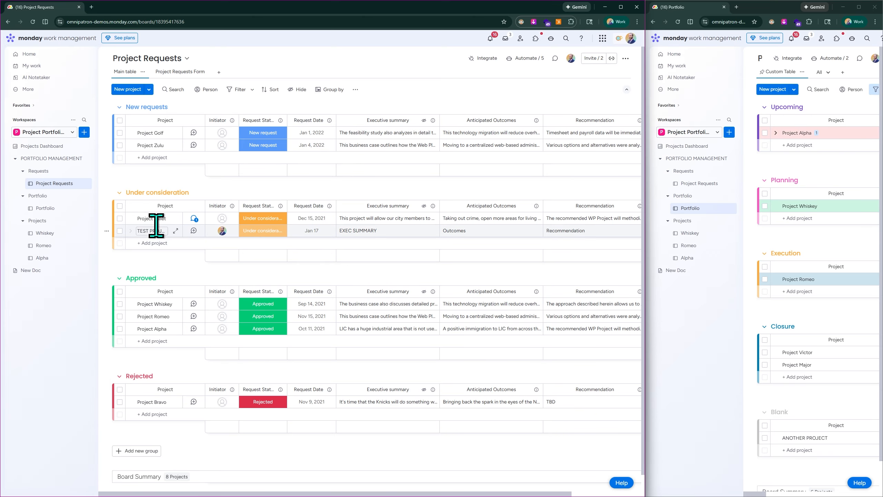
- View the Work OS products list, including the Workflows entry, and close it without choosing anything
{"action": "scroll", "coordinate": [151, 232], "scroll_direction": "up", "scroll_amount": 5}
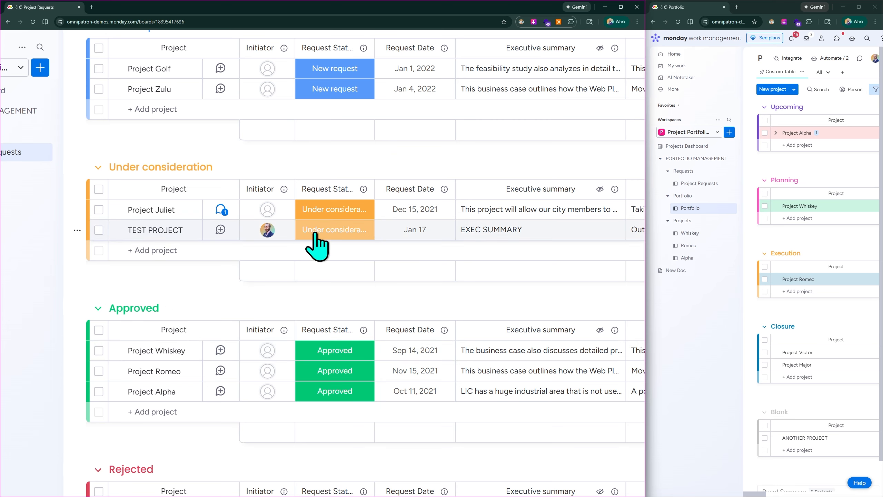
{"action": "scroll", "coordinate": [313, 230], "scroll_direction": "left", "scroll_amount": 3}
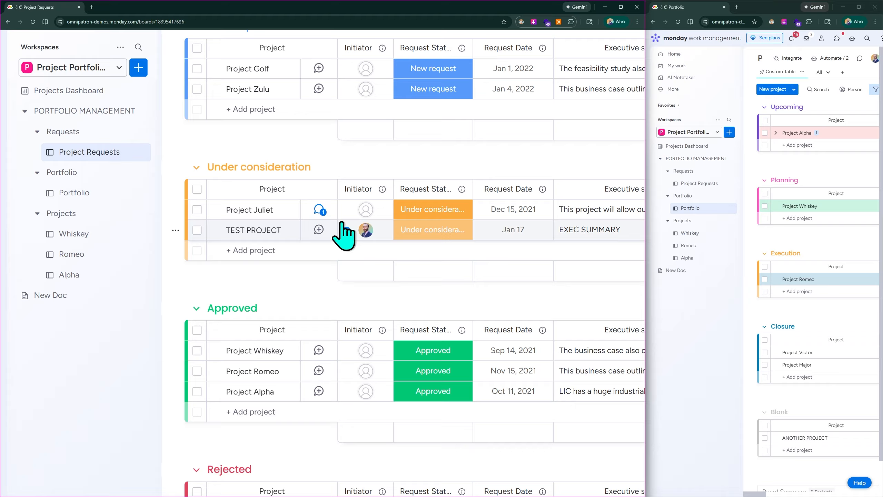
{"action": "key", "text": "ctrl+minus"}
{"action": "key", "text": "ctrl+minus"}
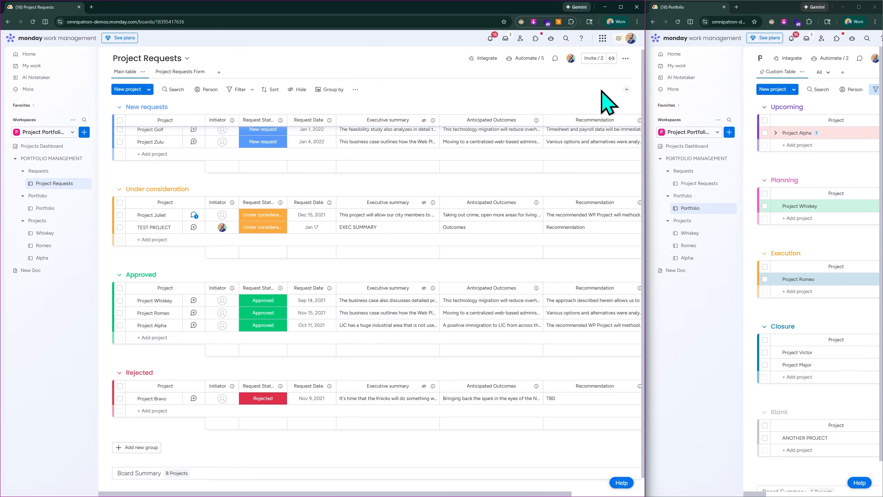
{"action": "left_click", "coordinate": [598, 39]}
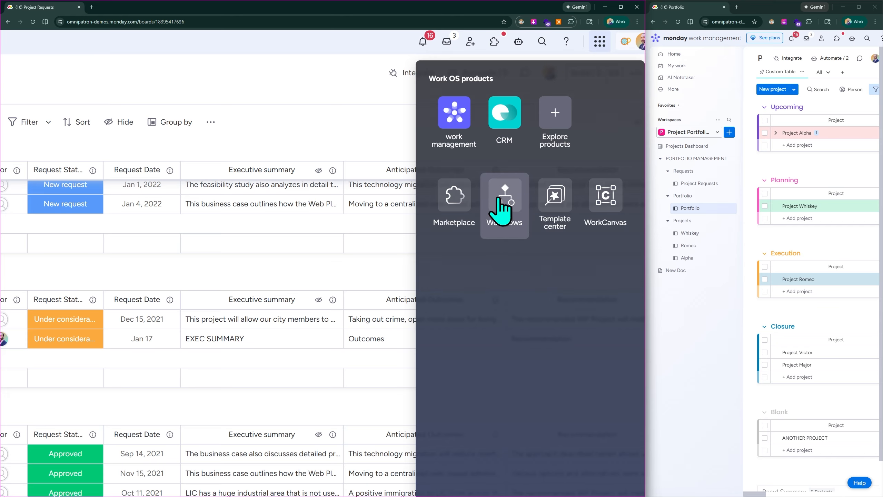
{"action": "scroll", "coordinate": [409, 98], "scroll_direction": "down", "scroll_amount": 3}
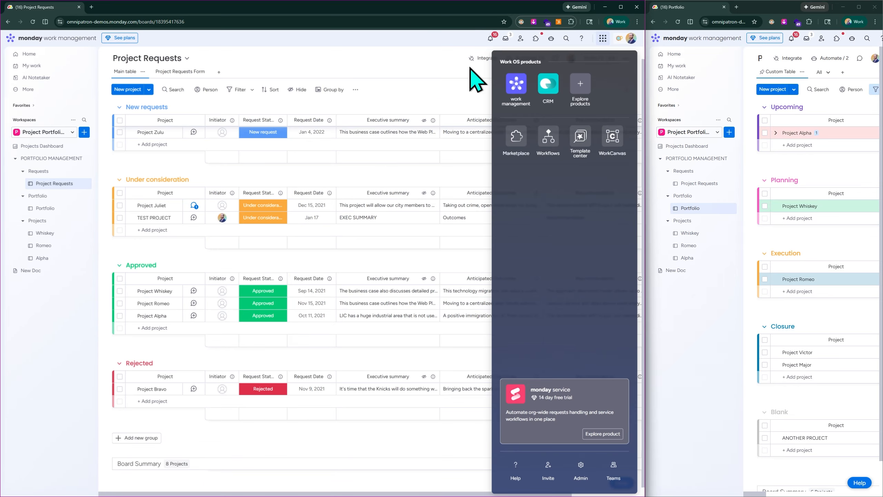
{"action": "left_click", "coordinate": [461, 68]}
{"action": "scroll", "coordinate": [431, 77], "scroll_direction": "up", "scroll_amount": 1}
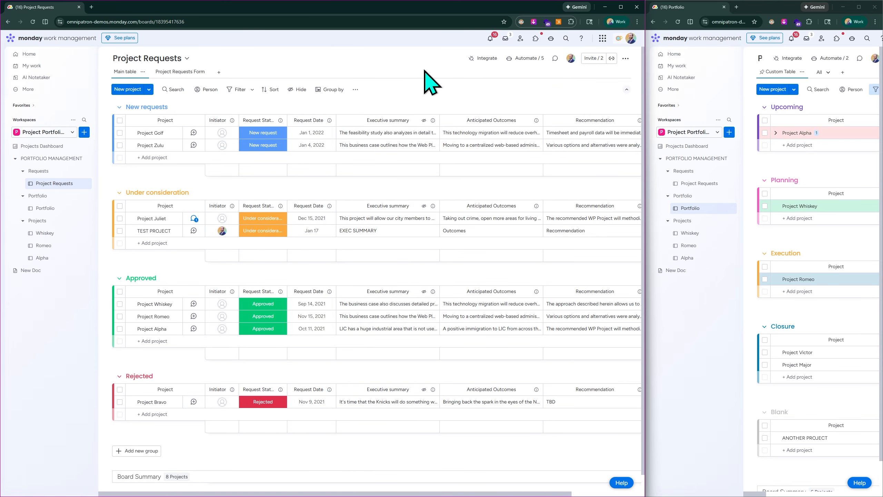
- Open Google in a new browser tab and search for "monday workflow automation"
{"action": "left_click", "coordinate": [92, 6]}
{"action": "type", "text": "google.com"}
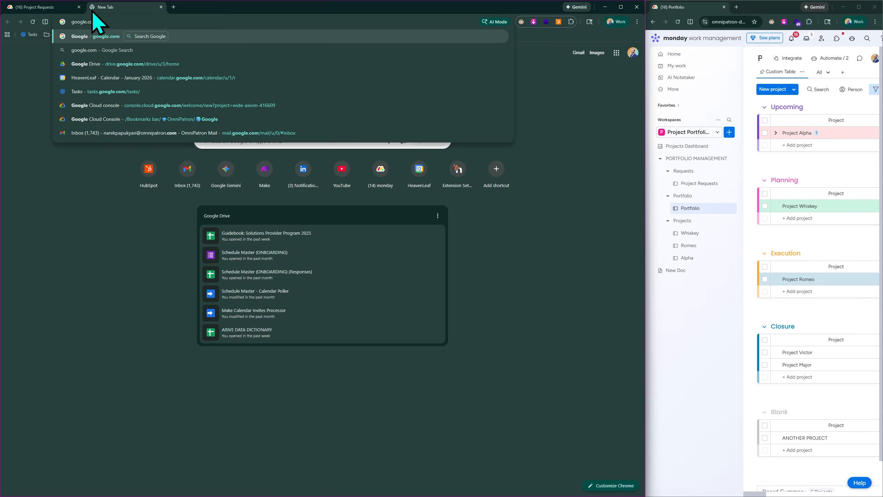
{"action": "key", "text": "Return"}
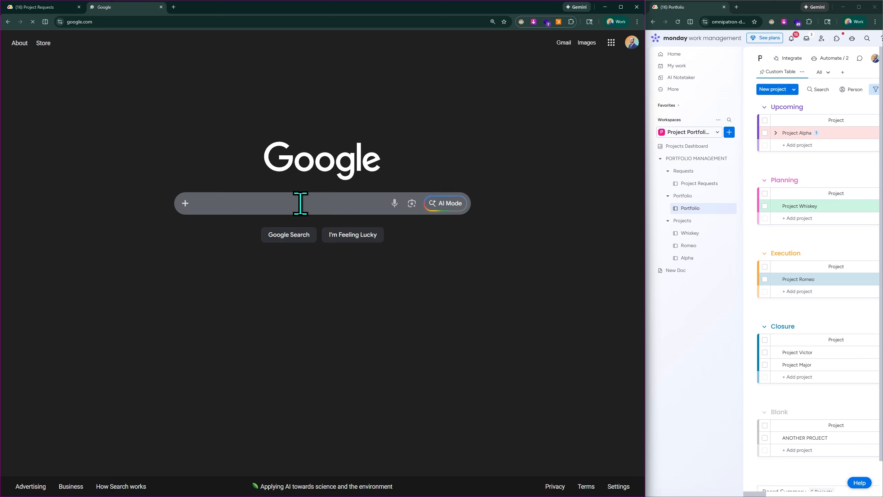
{"action": "left_click", "coordinate": [300, 203]}
{"action": "type", "text": "monday wo"}
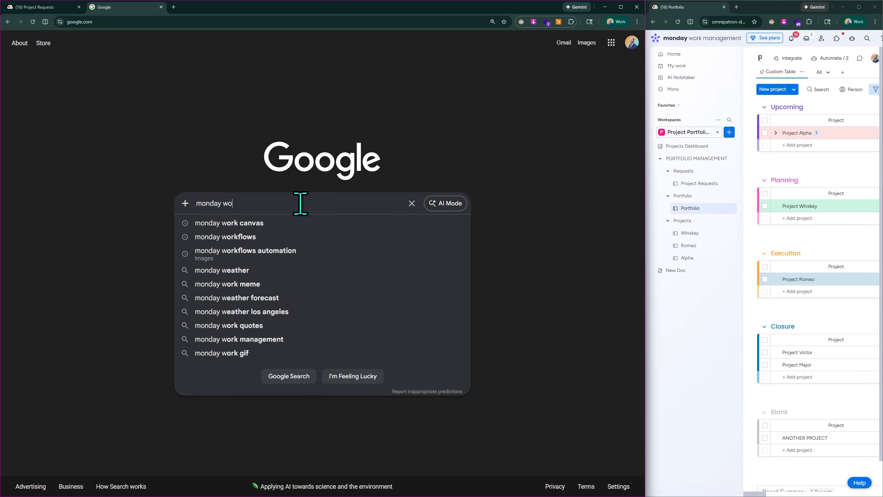
{"action": "type", "text": "rkflow automation"}
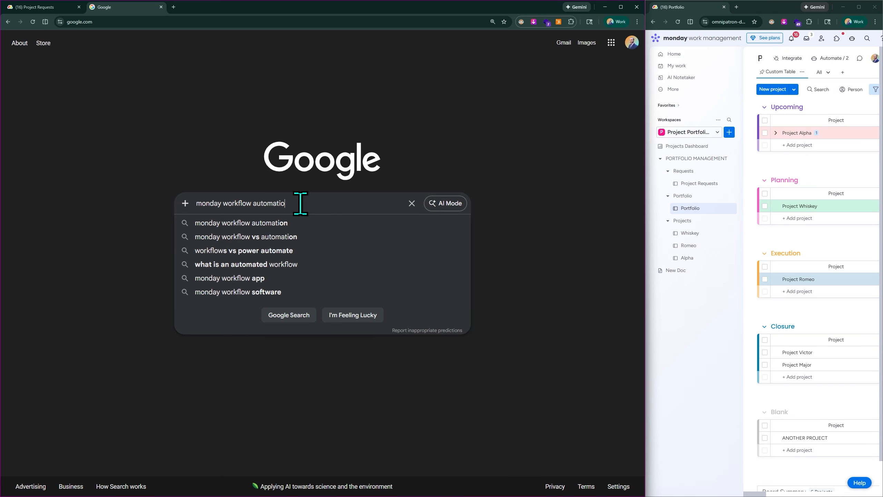
{"action": "key", "text": "Return"}
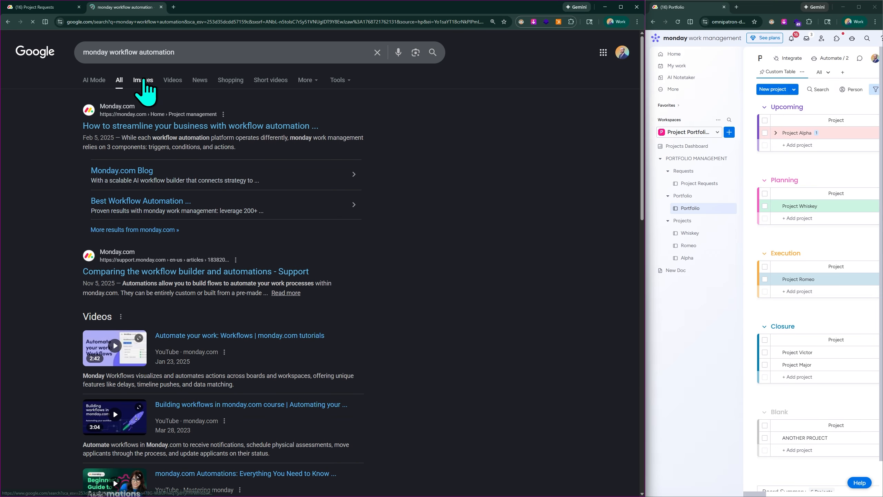
- Find the monday Support image "Get started with the workflow builder" among the image results and open it in its own tab
{"action": "left_click", "coordinate": [143, 79]}
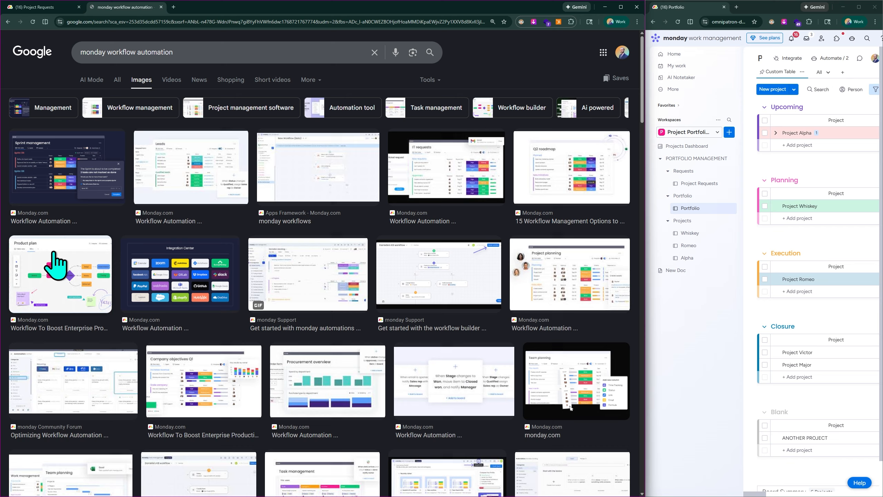
{"action": "left_click", "coordinate": [450, 276]}
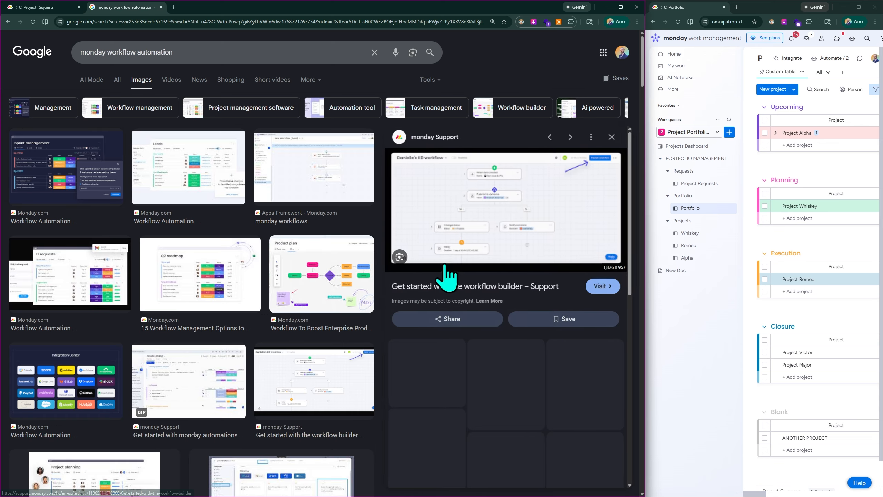
{"action": "right_click", "coordinate": [531, 232]}
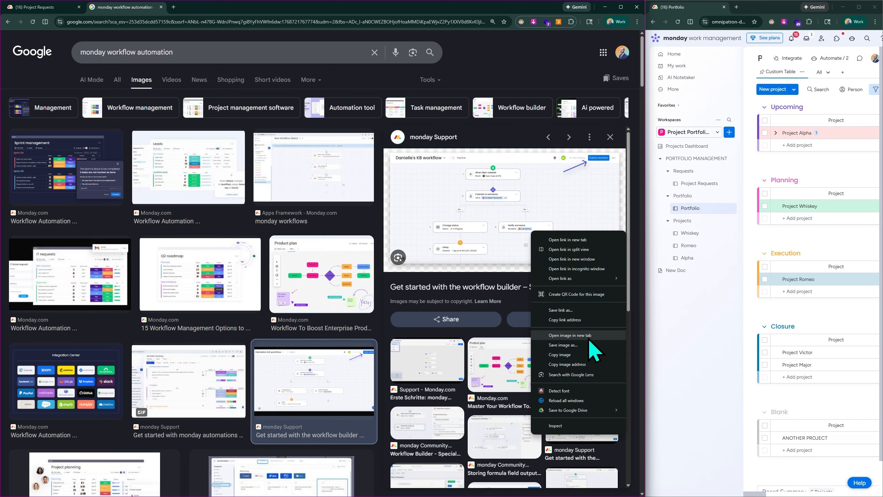
{"action": "left_click", "coordinate": [570, 335]}
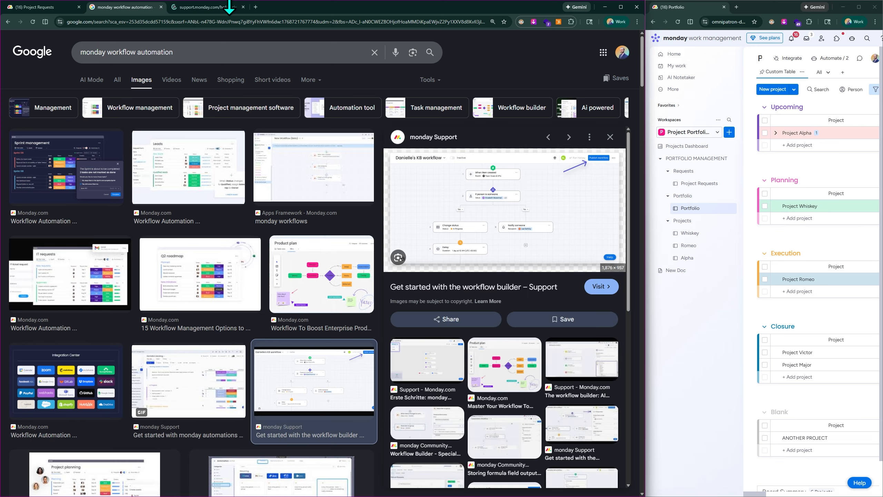
{"action": "left_click", "coordinate": [207, 8]}
- Maximize the browser window and examine the example workflow's trigger, condition branches and actions
{"action": "left_click", "coordinate": [621, 7]}
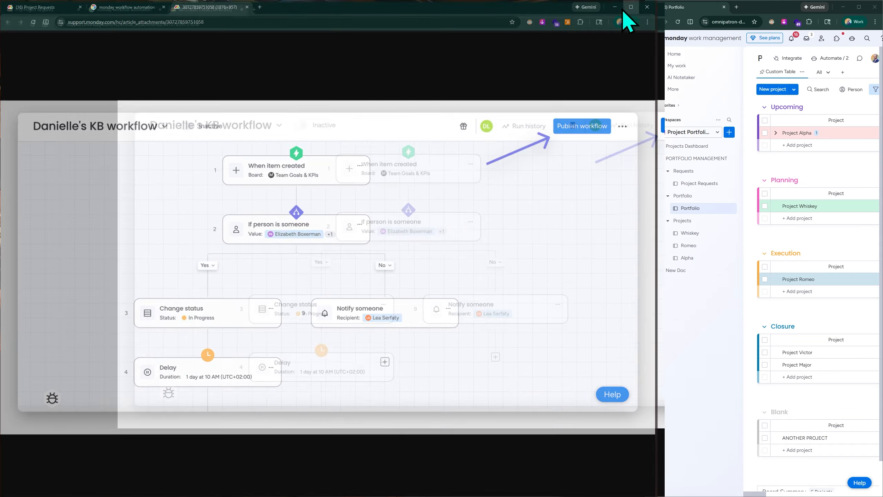
{"action": "scroll", "coordinate": [436, 197], "scroll_direction": "up", "scroll_amount": 3}
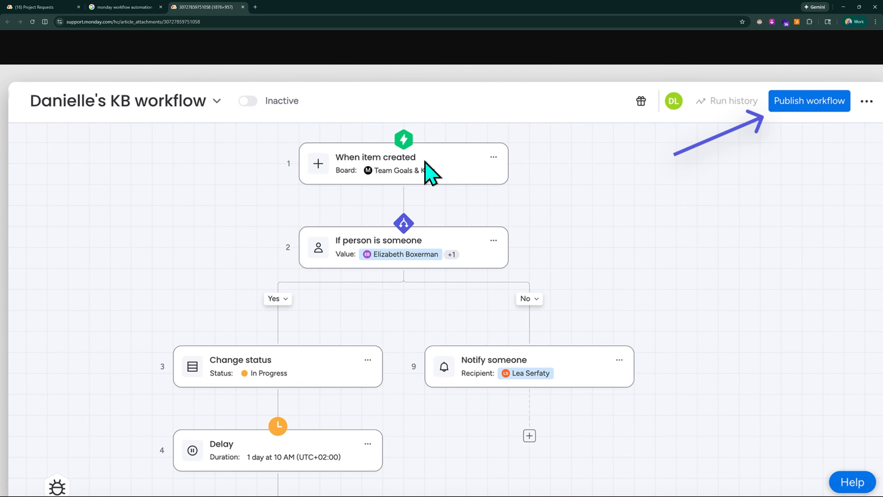
{"action": "scroll", "coordinate": [424, 158], "scroll_direction": "down", "scroll_amount": 2}
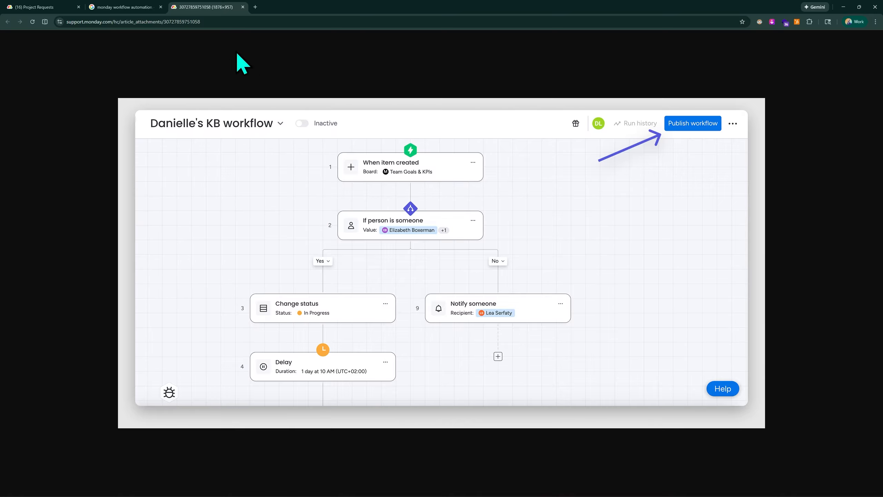
- Return to the Project Requests board and place its window beside the Portfolio window, sharing the screen width evenly
{"action": "left_click", "coordinate": [39, 6]}
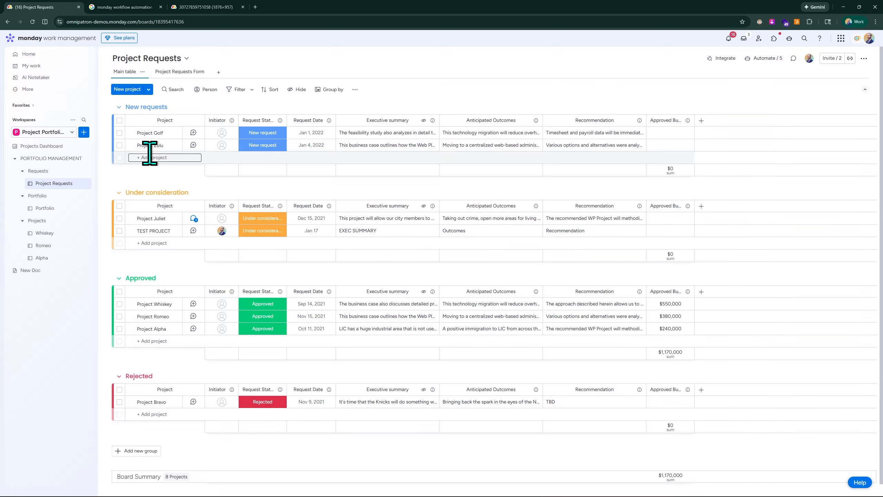
{"action": "left_click_drag", "start_coordinate": [444, 14], "coordinate": [1, 174]}
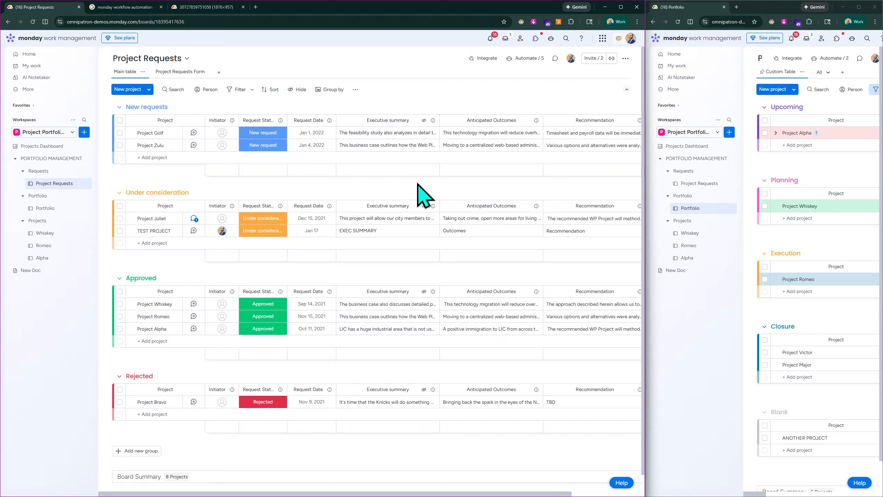
{"action": "left_click_drag", "start_coordinate": [646, 240], "coordinate": [441, 244]}
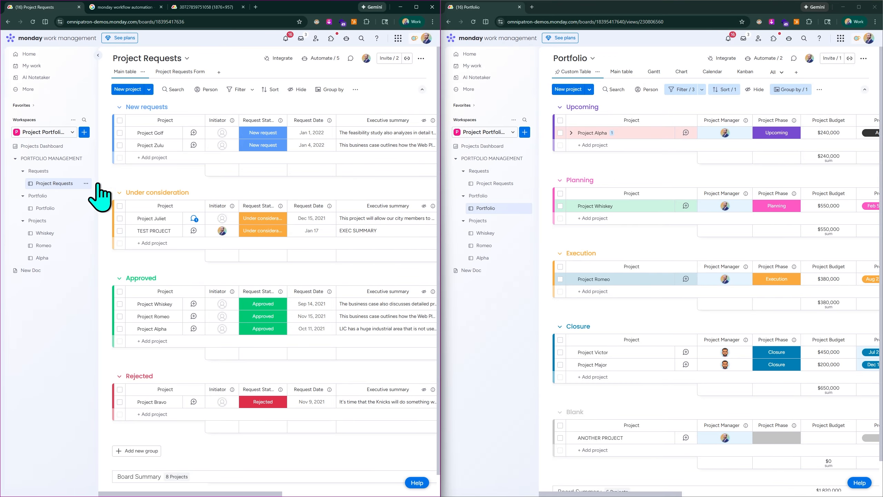
- Start a new blank automation for the Project Requests board and open the same board in the Portfolio window
{"action": "left_click", "coordinate": [322, 59]}
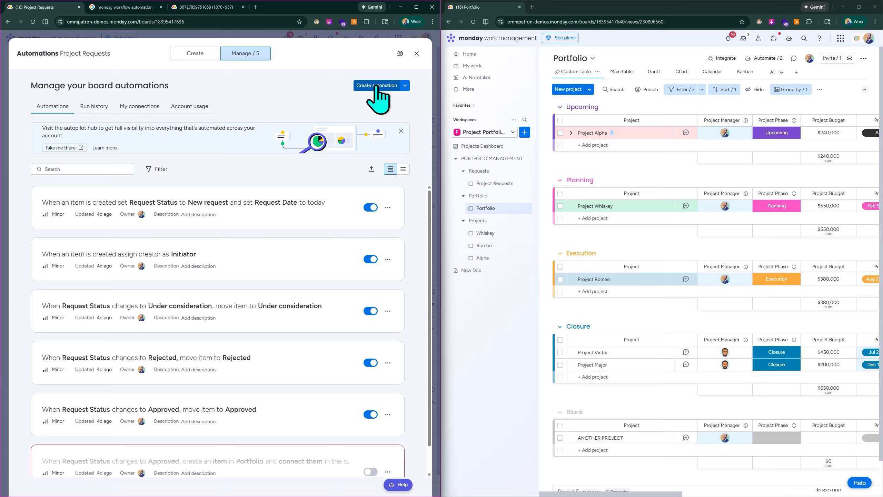
{"action": "left_click", "coordinate": [394, 85]}
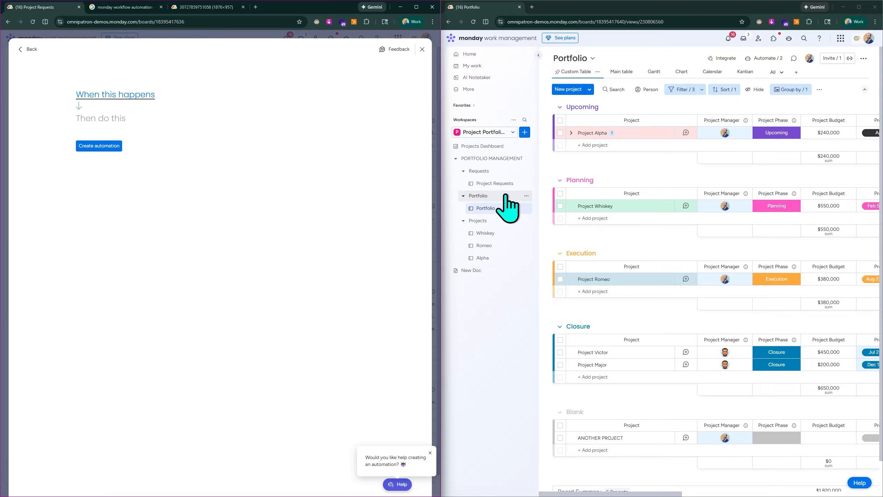
{"action": "scroll", "coordinate": [504, 191], "scroll_direction": "up", "scroll_amount": 5}
{"action": "scroll", "coordinate": [535, 179], "scroll_direction": "left", "scroll_amount": 2}
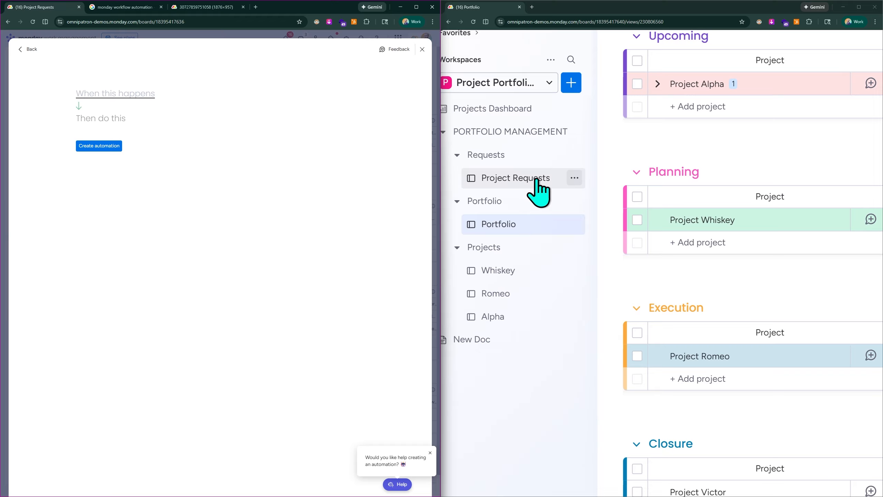
{"action": "left_click", "coordinate": [567, 178]}
{"action": "scroll", "coordinate": [591, 181], "scroll_direction": "down", "scroll_amount": 2}
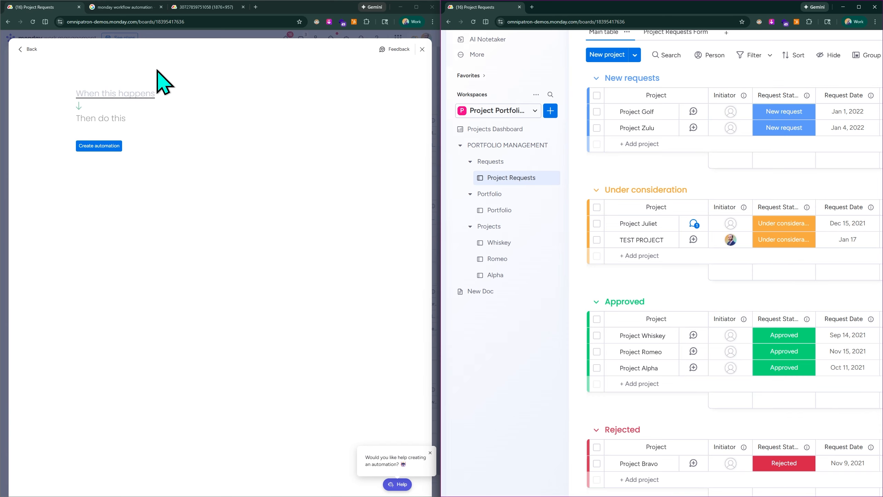
- Browse the triggers available for "When this happens", from most used to AI-powered, and close the list without choosing one
{"action": "scroll", "coordinate": [144, 74], "scroll_direction": "up", "scroll_amount": 3}
{"action": "scroll", "coordinate": [135, 86], "scroll_direction": "left", "scroll_amount": 1}
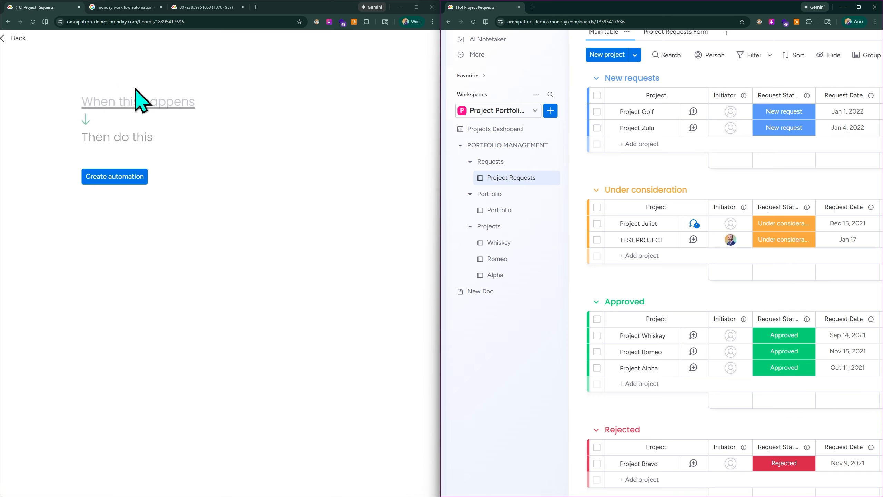
{"action": "scroll", "coordinate": [144, 79], "scroll_direction": "up", "scroll_amount": 1}
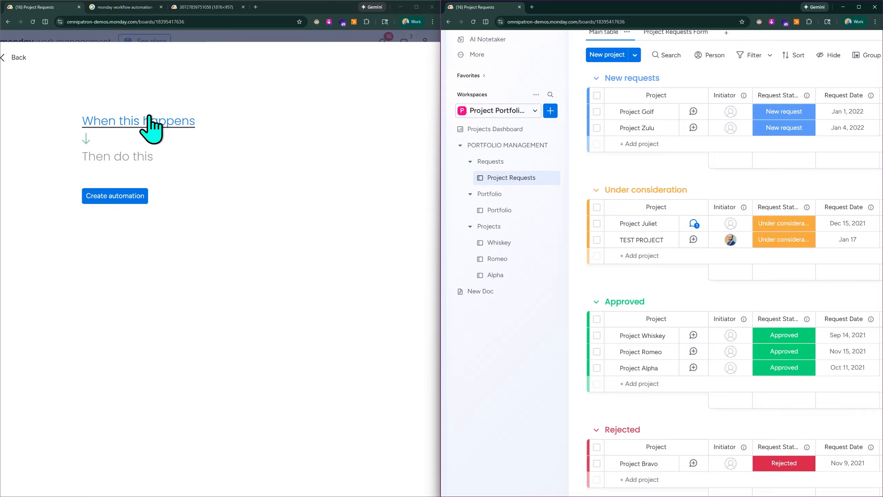
{"action": "left_click", "coordinate": [132, 120]}
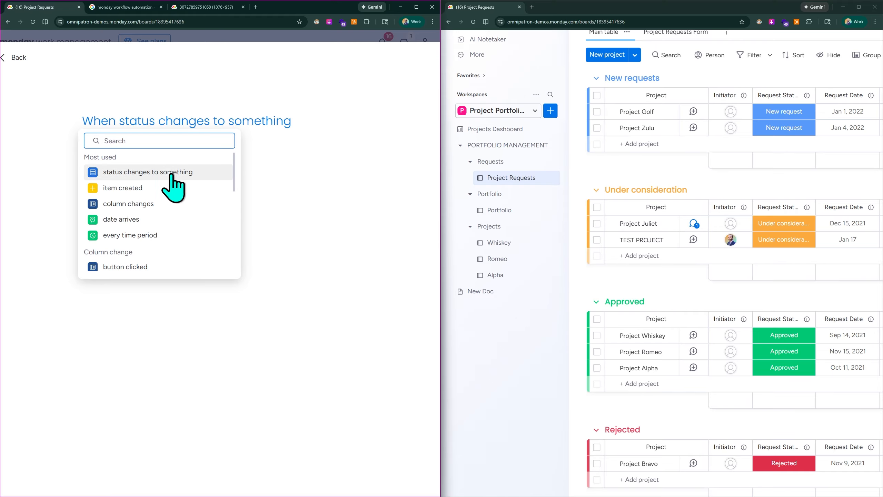
{"action": "scroll", "coordinate": [185, 169], "scroll_direction": "up", "scroll_amount": 2}
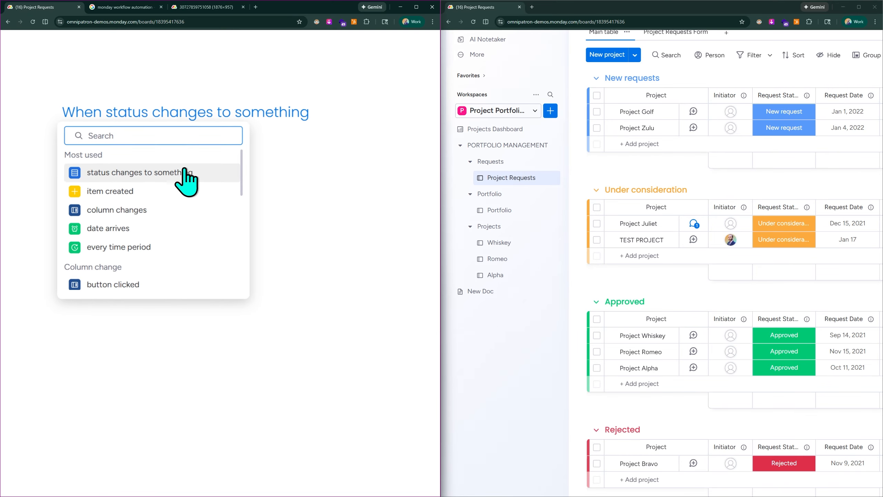
{"action": "scroll", "coordinate": [184, 168], "scroll_direction": "up", "scroll_amount": 1}
{"action": "scroll", "coordinate": [180, 166], "scroll_direction": "left", "scroll_amount": 1}
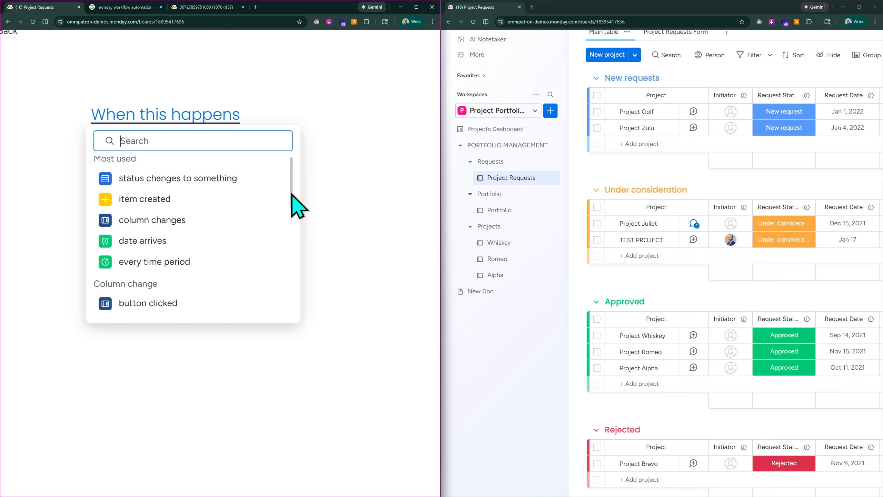
{"action": "left_click_drag", "start_coordinate": [291, 195], "coordinate": [291, 241]}
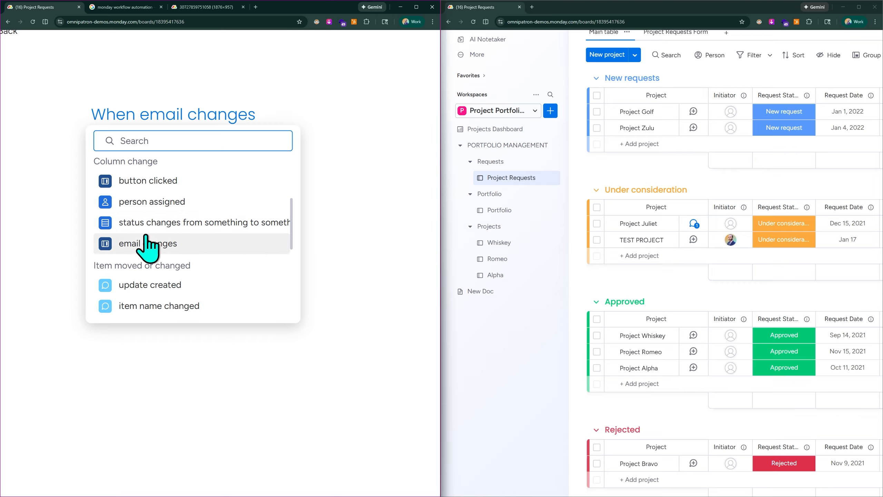
{"action": "scroll", "coordinate": [199, 227], "scroll_direction": "down", "scroll_amount": 1}
{"action": "scroll", "coordinate": [210, 226], "scroll_direction": "down", "scroll_amount": 1}
{"action": "scroll", "coordinate": [216, 212], "scroll_direction": "down", "scroll_amount": 2}
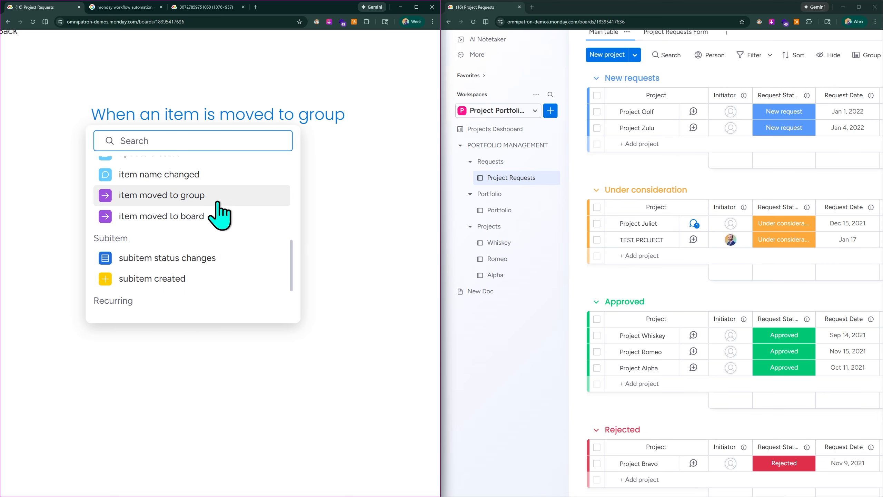
{"action": "scroll", "coordinate": [253, 187], "scroll_direction": "up", "scroll_amount": 1}
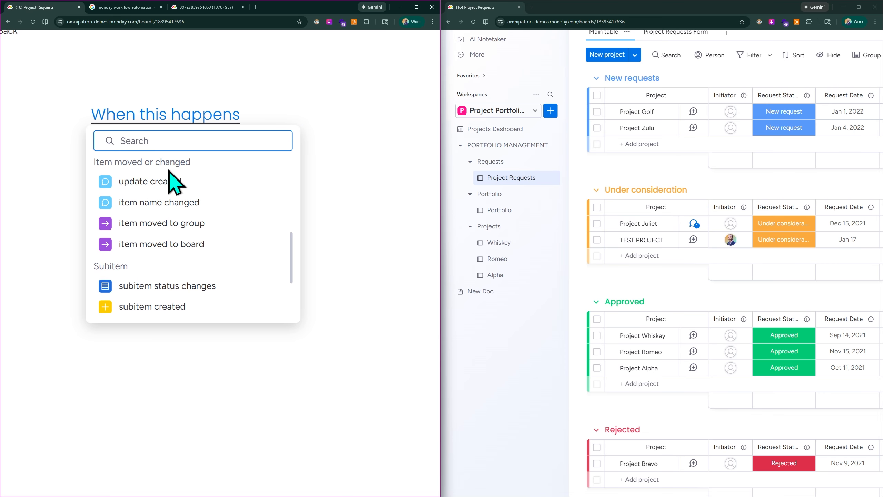
{"action": "scroll", "coordinate": [176, 201], "scroll_direction": "down", "scroll_amount": 2}
{"action": "scroll", "coordinate": [174, 206], "scroll_direction": "down", "scroll_amount": 3}
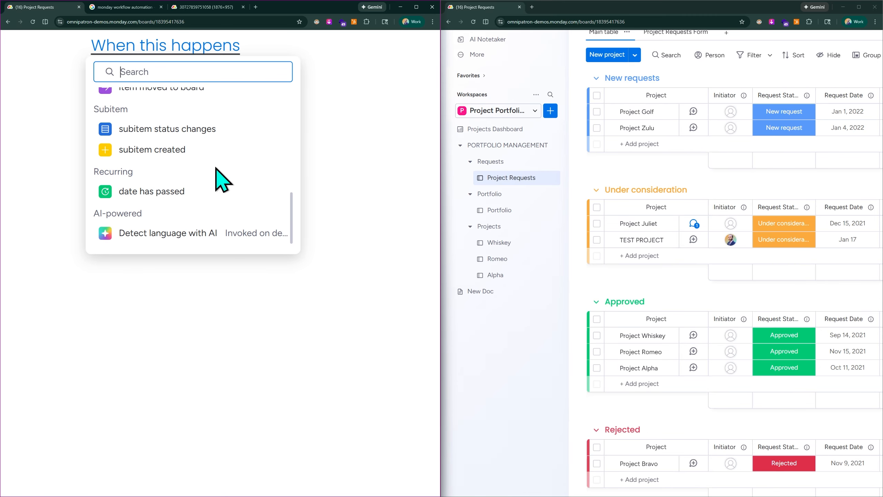
{"action": "scroll", "coordinate": [369, 189], "scroll_direction": "up", "scroll_amount": 3}
{"action": "left_click", "coordinate": [315, 161]}
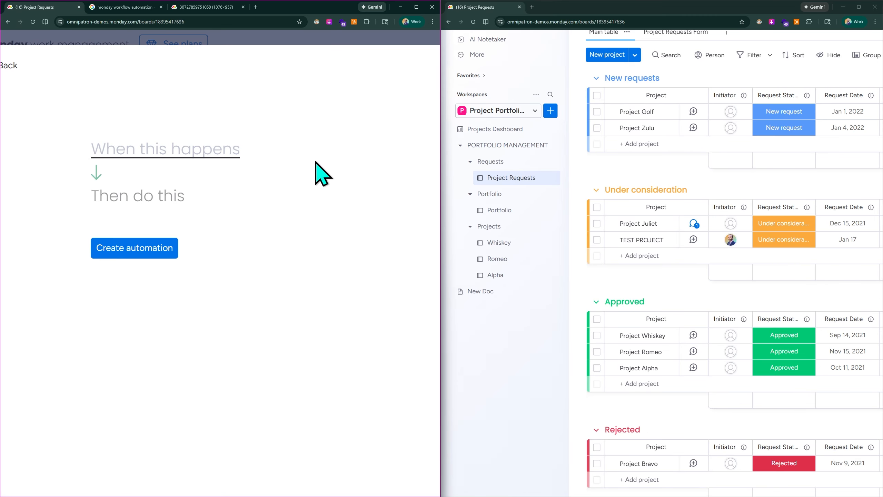
- Reopen the automation's trigger list and look through the column change triggers
{"action": "left_click", "coordinate": [197, 156]}
{"action": "scroll", "coordinate": [184, 289], "scroll_direction": "down", "scroll_amount": 3}
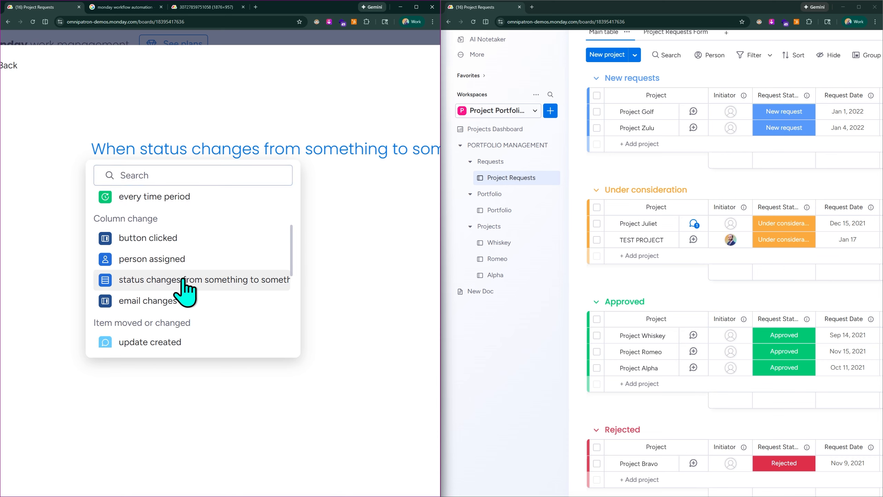
- Choose "status changes from something to something" as the trigger of the new automation
{"action": "left_click", "coordinate": [184, 280]}
{"action": "left_click", "coordinate": [385, 226]}
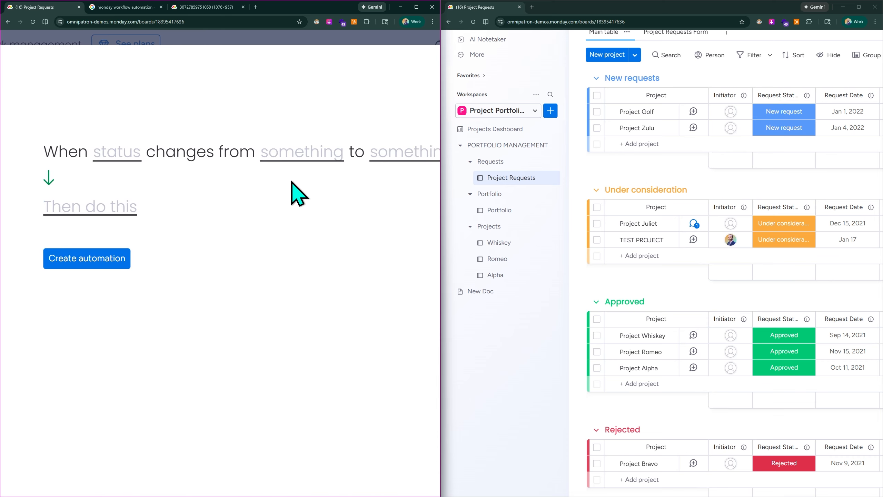
{"action": "scroll", "coordinate": [283, 182], "scroll_direction": "right", "scroll_amount": 1}
{"action": "scroll", "coordinate": [113, 169], "scroll_direction": "left", "scroll_amount": 1}
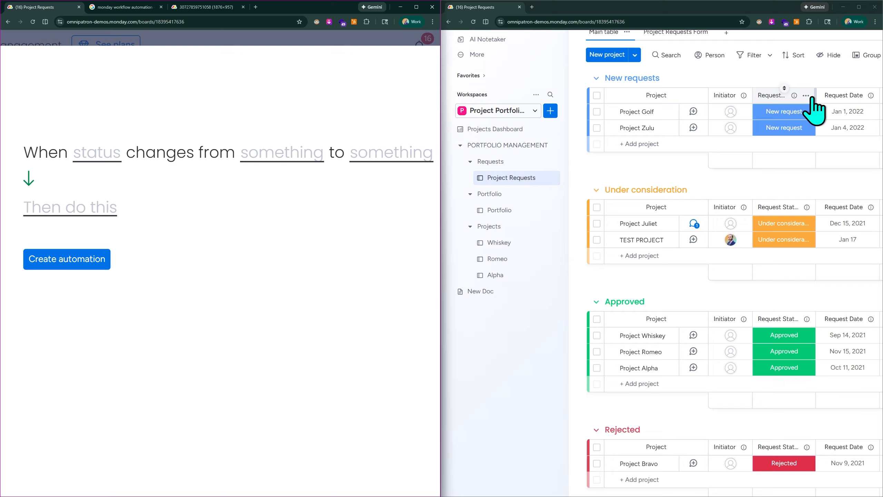
- Widen the Request Status column on the Project Requests board and pick Request Status as the trigger's column
{"action": "left_click_drag", "start_coordinate": [816, 91], "coordinate": [844, 90]}
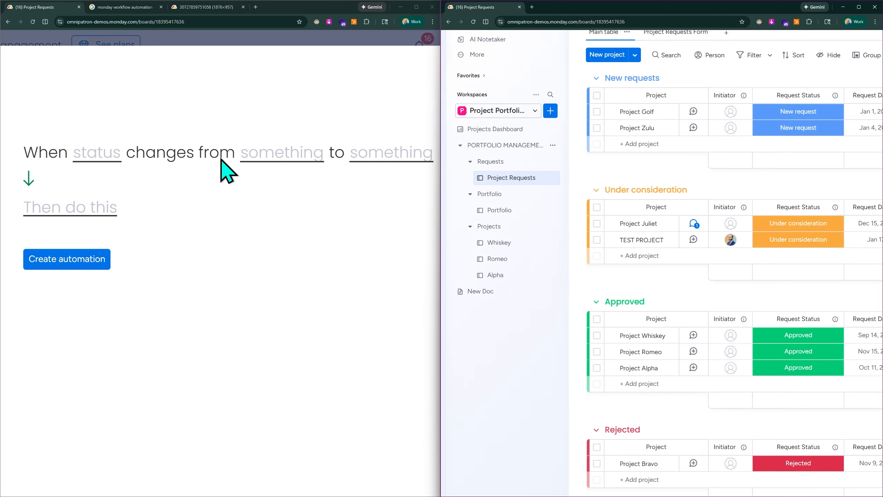
{"action": "left_click", "coordinate": [114, 155]}
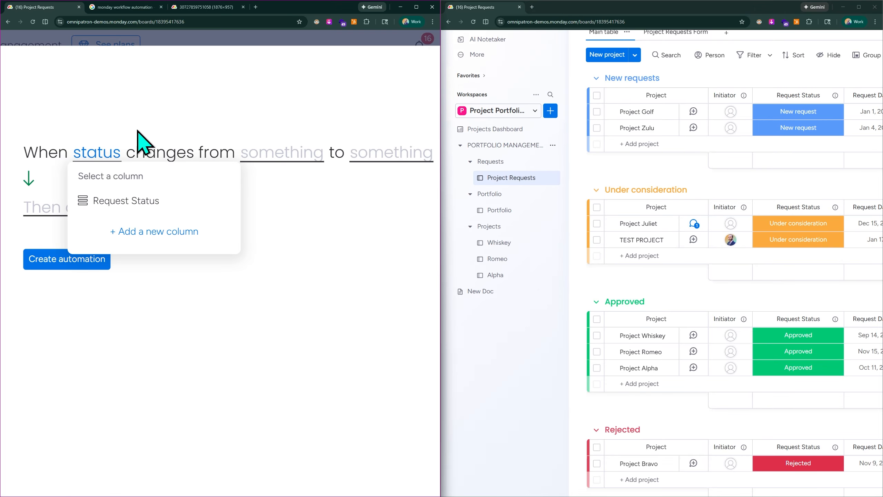
{"action": "left_click", "coordinate": [136, 208]}
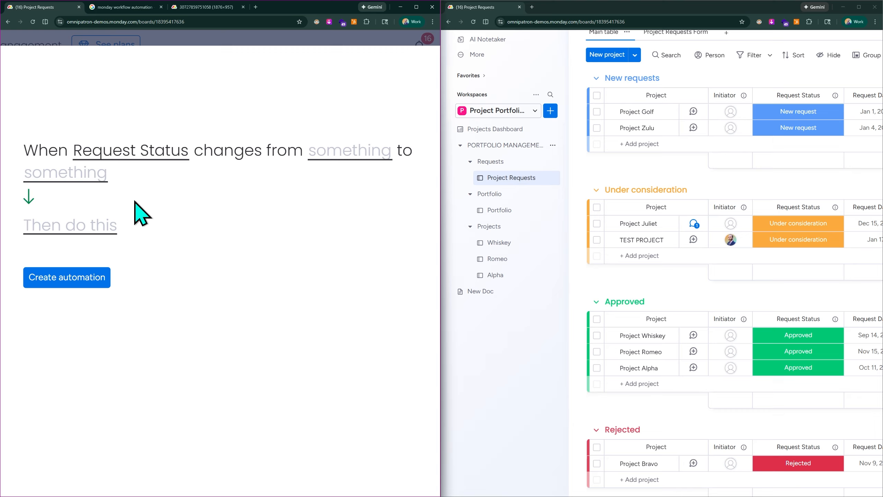
{"action": "left_click", "coordinate": [160, 155]}
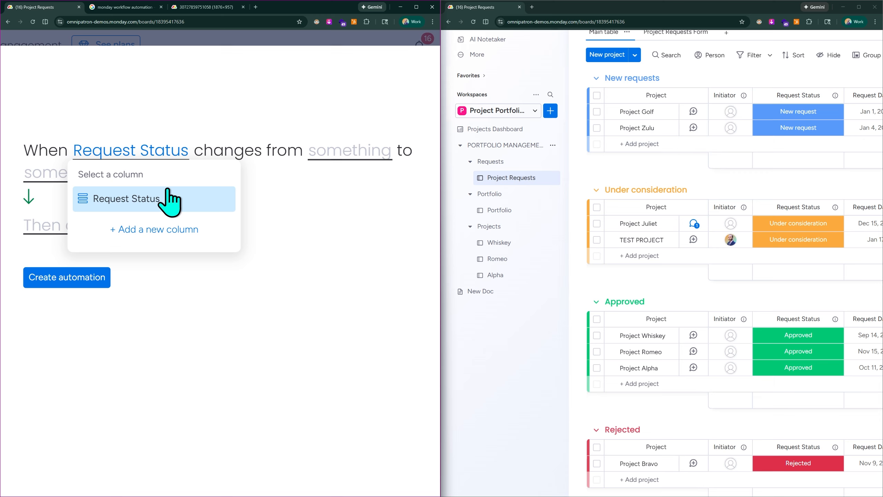
{"action": "left_click", "coordinate": [146, 200]}
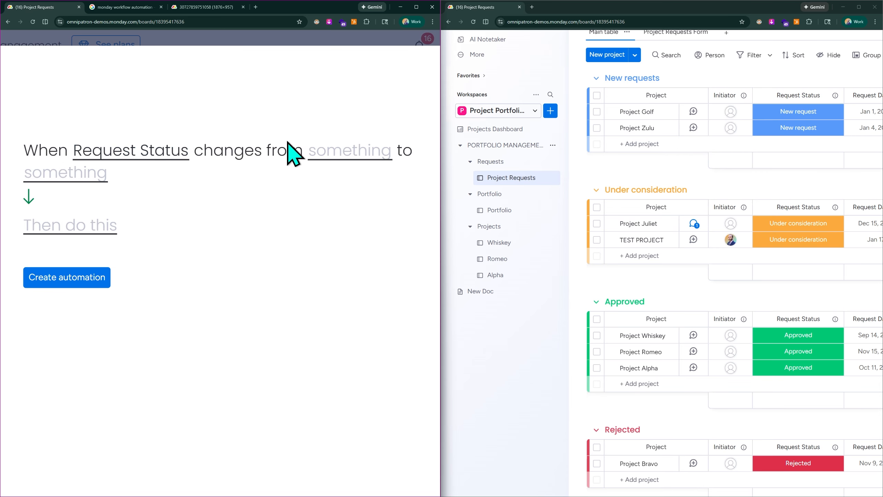
- Set the trigger's status change to go from Under consideration to Approved
{"action": "left_click", "coordinate": [365, 155]}
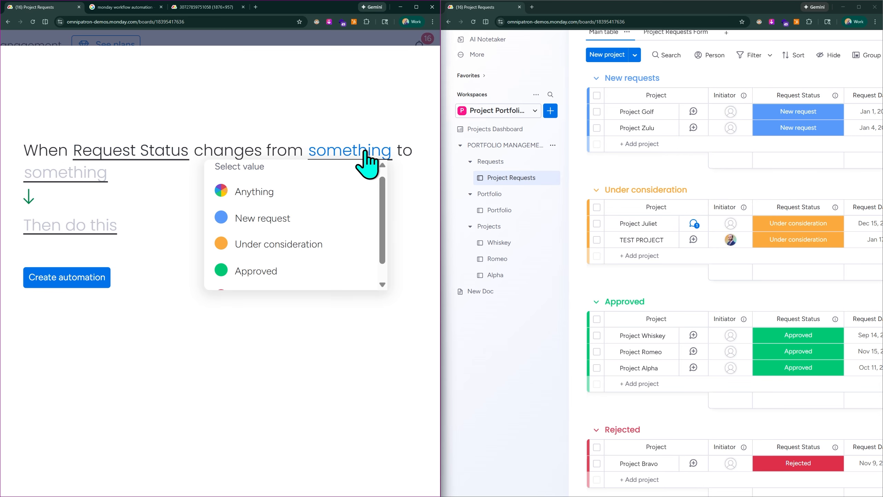
{"action": "left_click", "coordinate": [286, 245]}
{"action": "scroll", "coordinate": [312, 182], "scroll_direction": "down", "scroll_amount": 4}
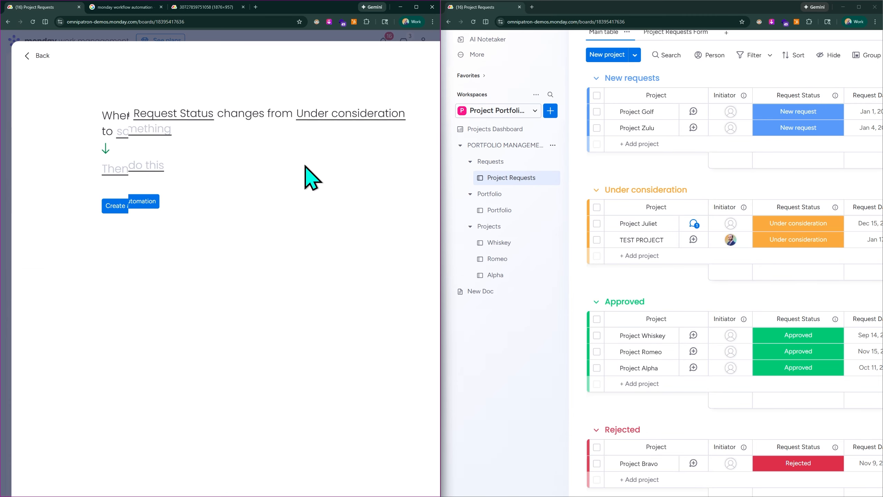
{"action": "left_click", "coordinate": [146, 128]}
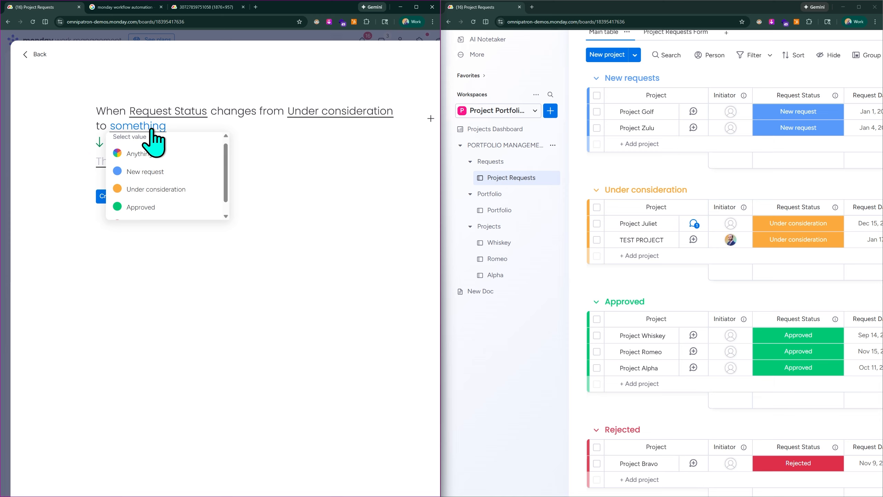
{"action": "left_click", "coordinate": [168, 207]}
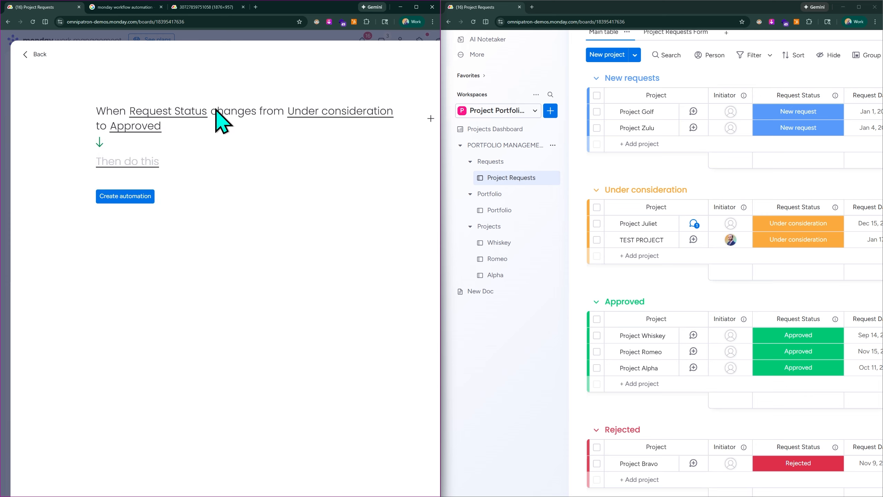
- Examine the actions available for the automation's "Then do this" part, from the most used ones through to the apps
{"action": "scroll", "coordinate": [158, 167], "scroll_direction": "right", "scroll_amount": 2}
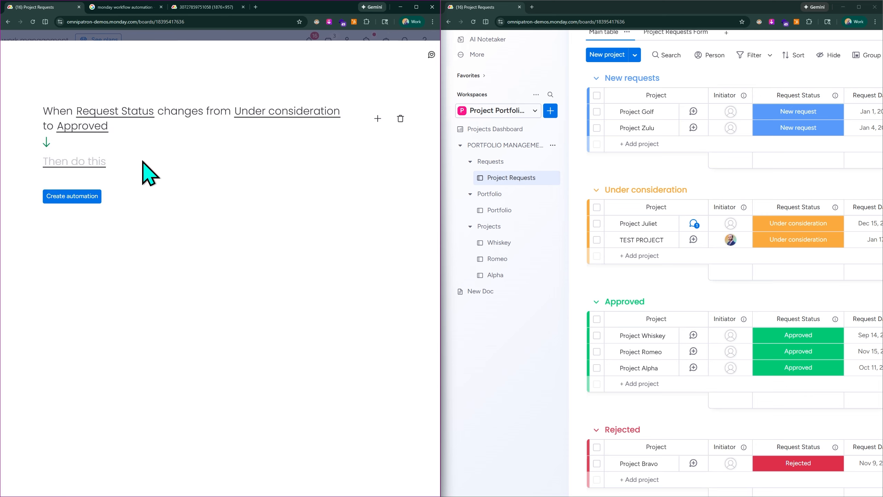
{"action": "left_click", "coordinate": [80, 164]}
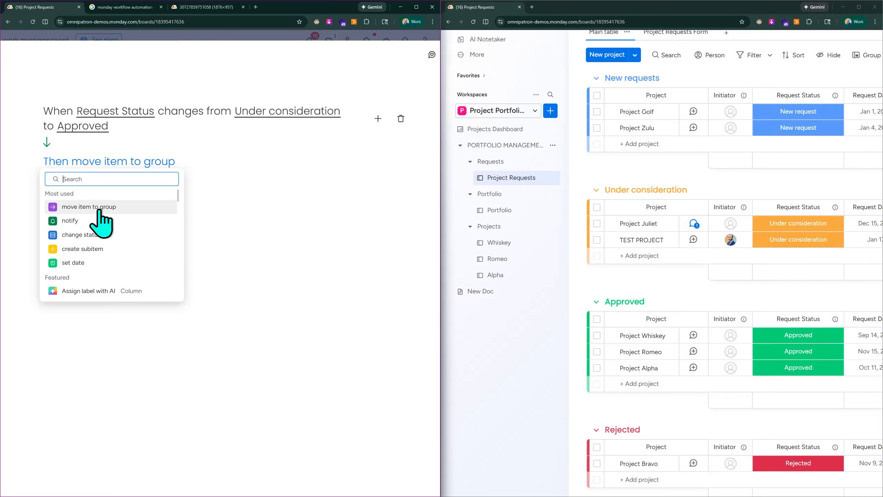
{"action": "scroll", "coordinate": [98, 207], "scroll_direction": "up", "scroll_amount": 2}
{"action": "scroll", "coordinate": [98, 207], "scroll_direction": "up", "scroll_amount": 2}
{"action": "scroll", "coordinate": [97, 207], "scroll_direction": "up", "scroll_amount": 1}
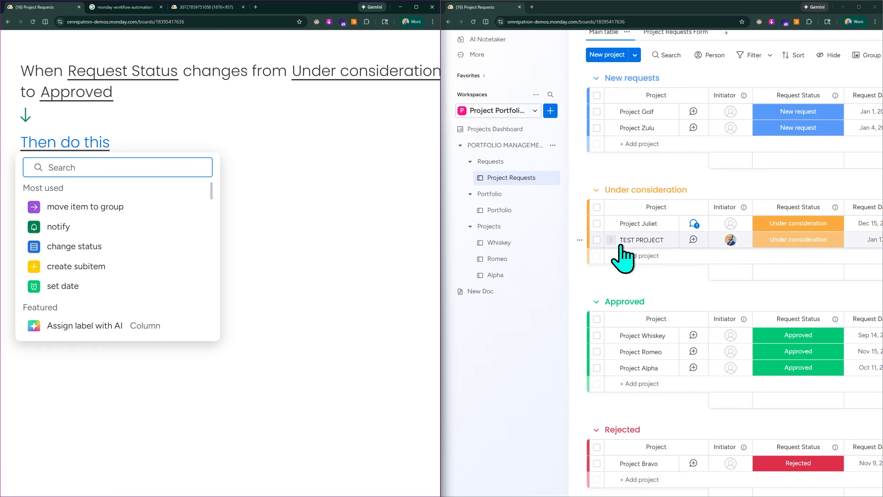
{"action": "scroll", "coordinate": [105, 257], "scroll_direction": "down", "scroll_amount": 2}
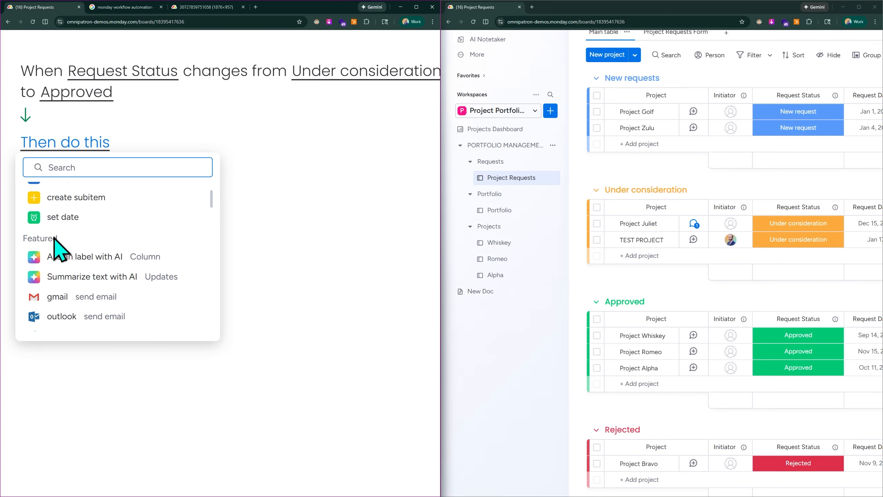
{"action": "scroll", "coordinate": [77, 219], "scroll_direction": "down", "scroll_amount": 1}
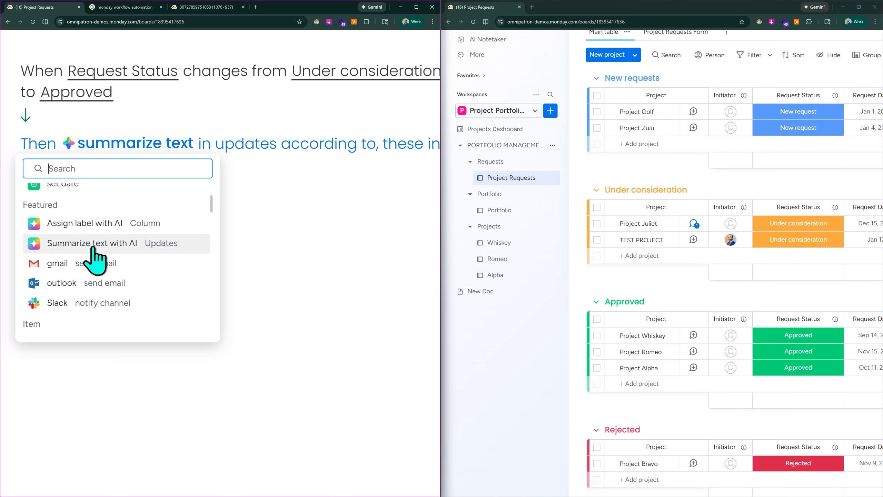
{"action": "scroll", "coordinate": [174, 247], "scroll_direction": "down", "scroll_amount": 3}
{"action": "scroll", "coordinate": [139, 204], "scroll_direction": "up", "scroll_amount": 1}
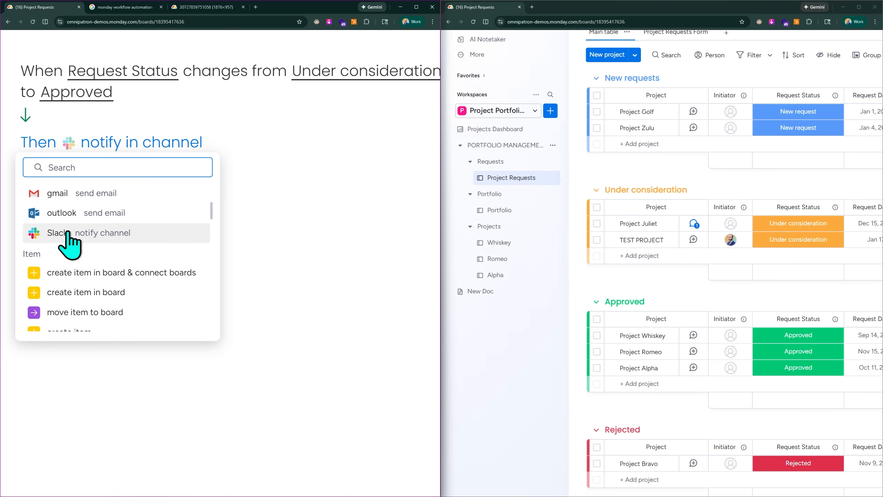
{"action": "scroll", "coordinate": [115, 240], "scroll_direction": "down", "scroll_amount": 3}
{"action": "scroll", "coordinate": [124, 238], "scroll_direction": "down", "scroll_amount": 1}
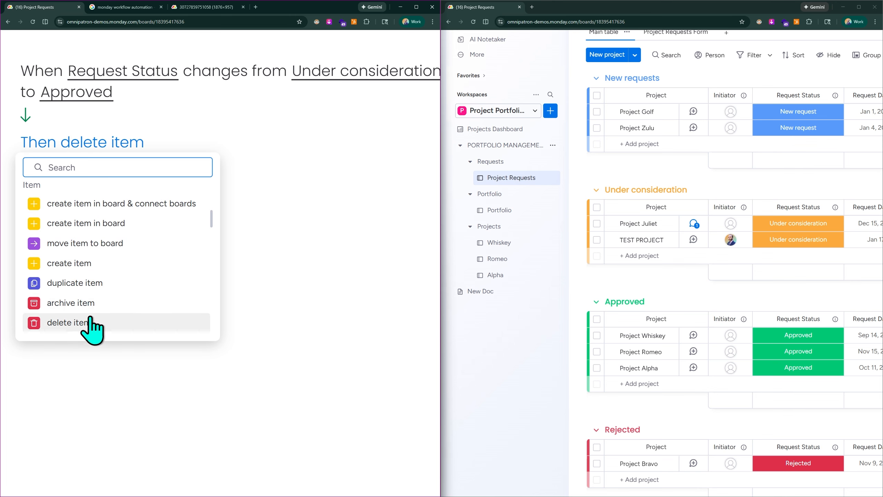
{"action": "scroll", "coordinate": [135, 288], "scroll_direction": "up", "scroll_amount": 1}
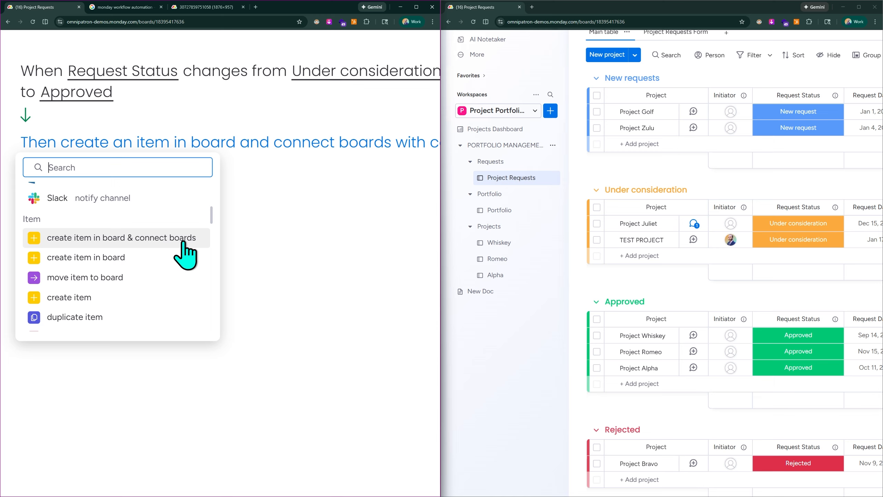
{"action": "scroll", "coordinate": [134, 264], "scroll_direction": "down", "scroll_amount": 2}
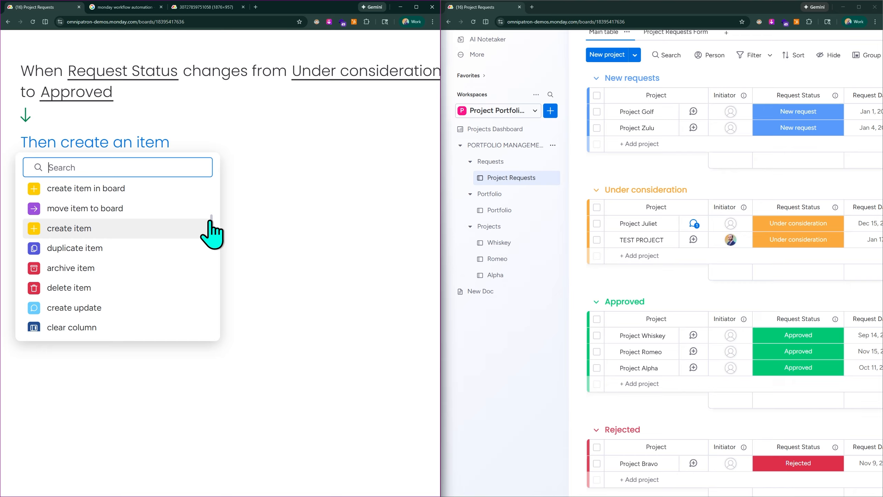
{"action": "left_click_drag", "start_coordinate": [212, 222], "coordinate": [200, 325]}
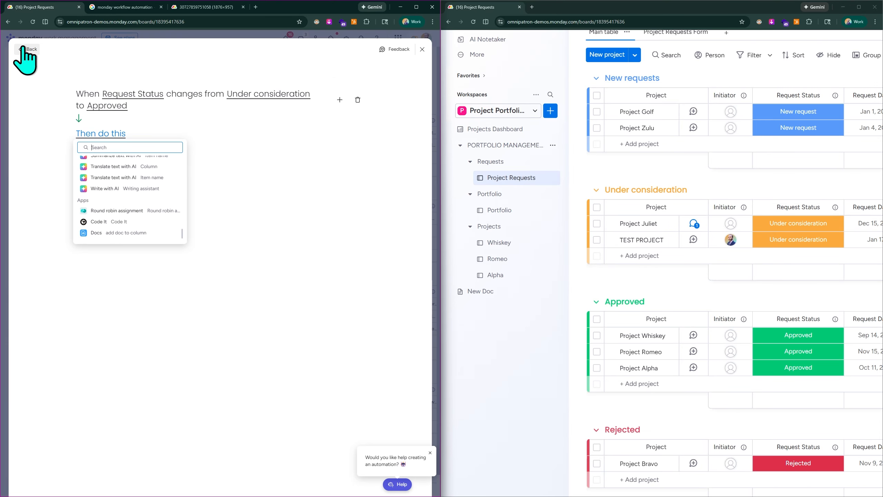
- Leave the unfinished automation draft and start creating a new automation for the Project Requests board
{"action": "left_click", "coordinate": [28, 49]}
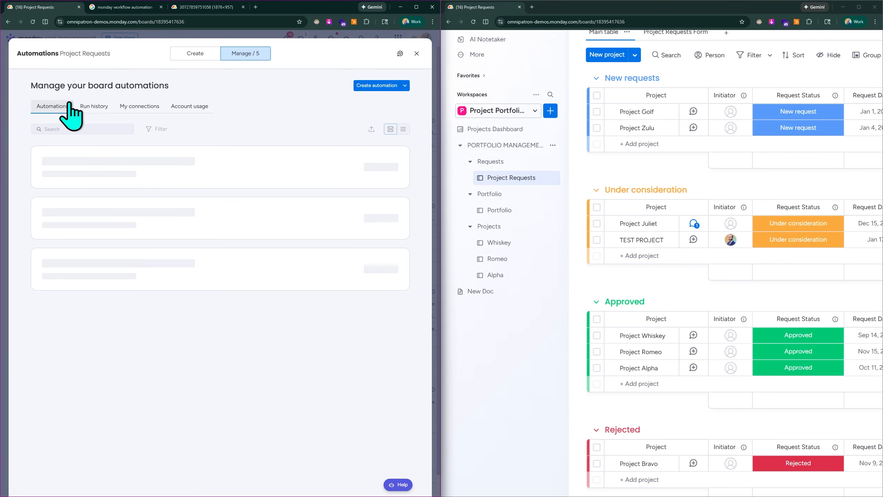
{"action": "left_click", "coordinate": [193, 55]}
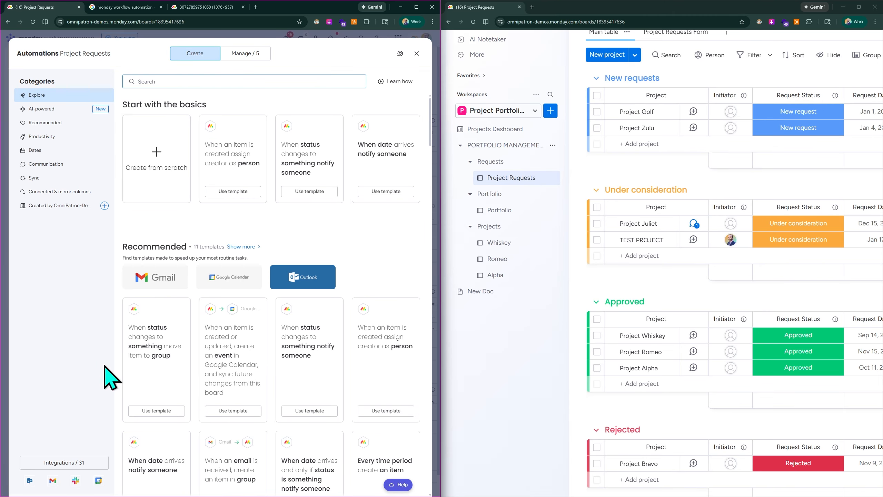
{"action": "left_click", "coordinate": [247, 55]}
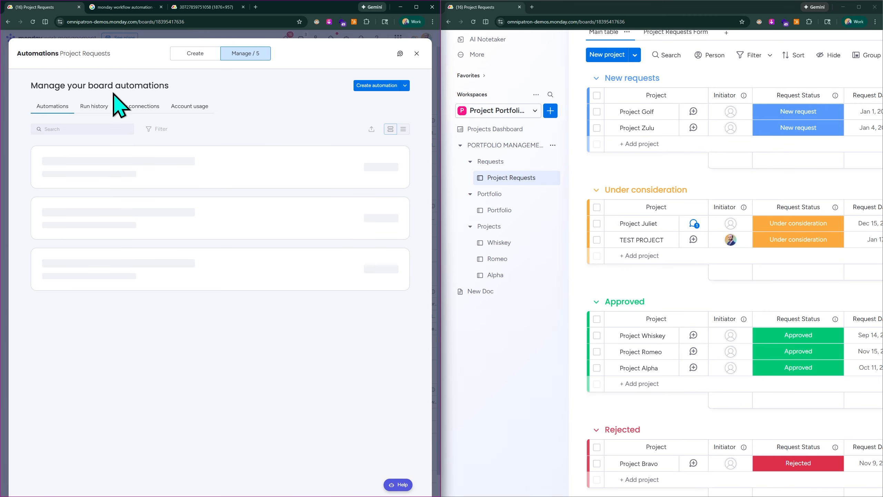
{"action": "left_click", "coordinate": [372, 86]}
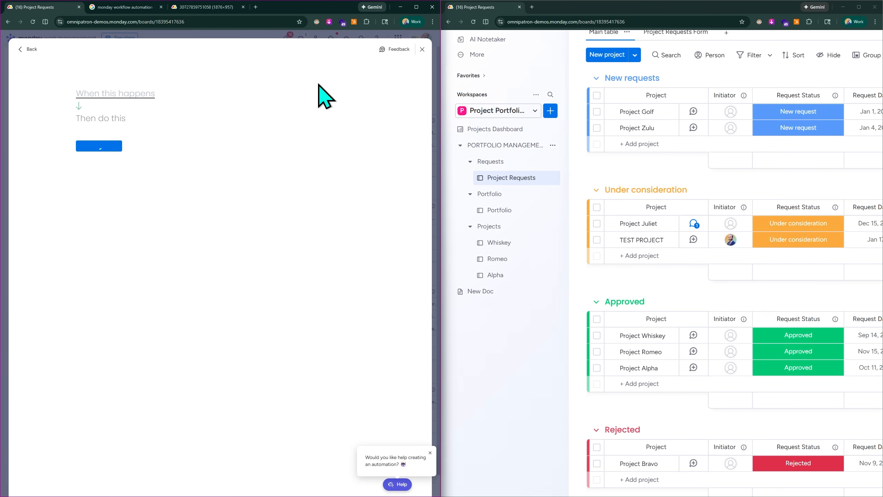
- Define the new automation's trigger as Request Status changing from Under consideration to Approved
{"action": "left_click", "coordinate": [116, 102]}
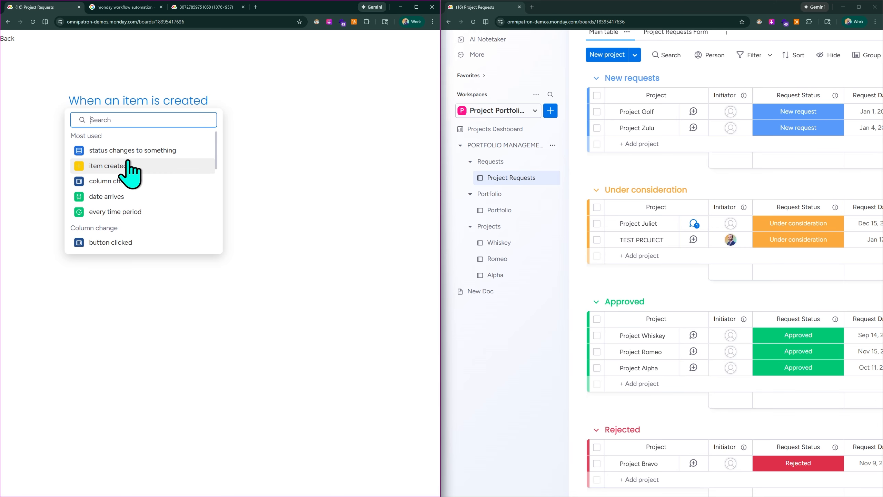
{"action": "scroll", "coordinate": [134, 195], "scroll_direction": "down", "scroll_amount": 2}
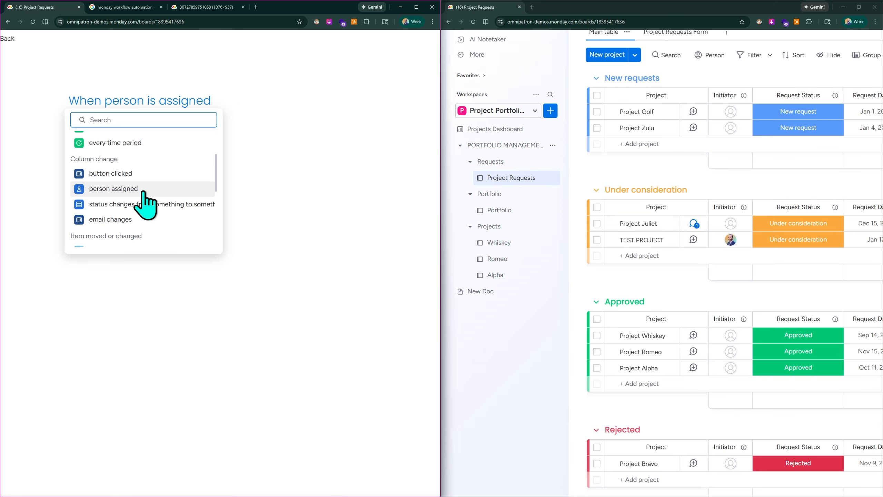
{"action": "left_click", "coordinate": [145, 205]}
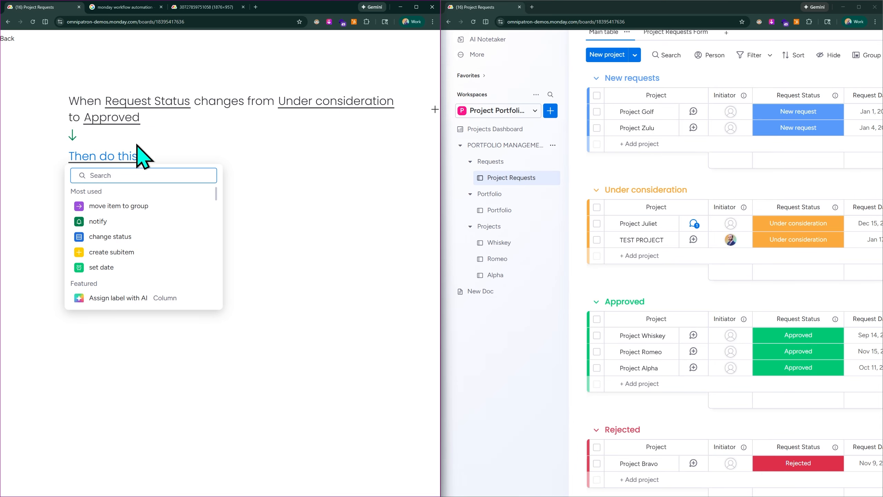
{"action": "left_click", "coordinate": [203, 112]}
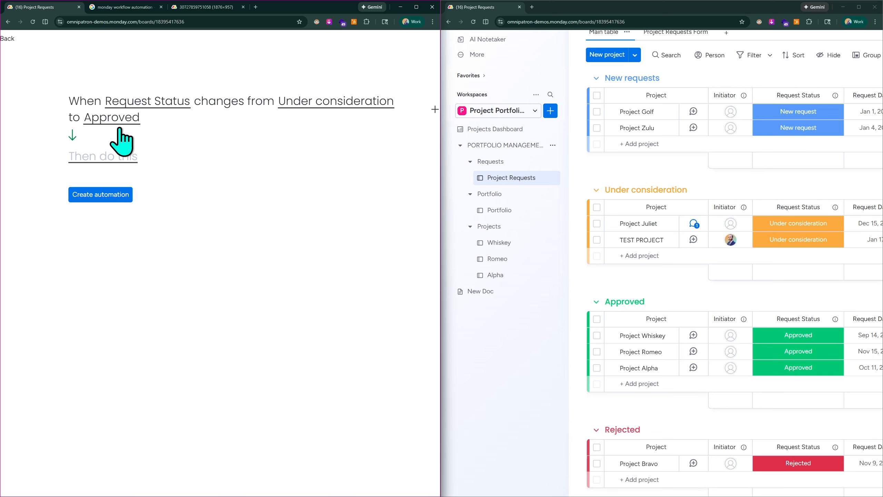
- Add a "move item to group" action to the automation with Approved as the target group
{"action": "left_click", "coordinate": [95, 157]}
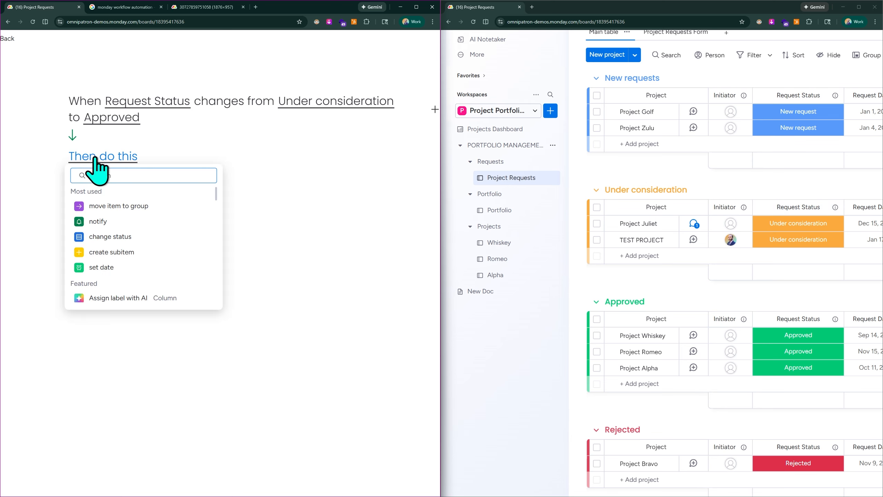
{"action": "left_click", "coordinate": [112, 207]}
{"action": "left_click", "coordinate": [202, 161]}
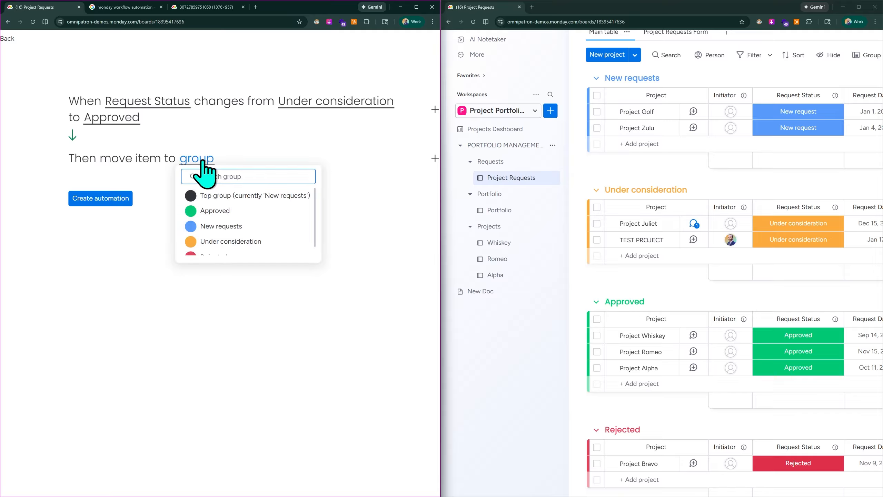
{"action": "left_click", "coordinate": [233, 209]}
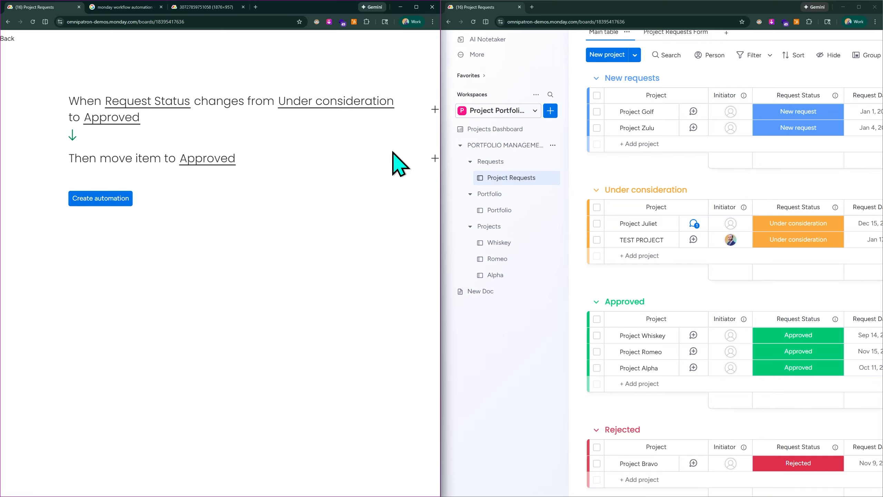
- Add a second action to the automation that creates an item in a board and connects the boards
{"action": "scroll", "coordinate": [392, 152], "scroll_direction": "right", "scroll_amount": 1}
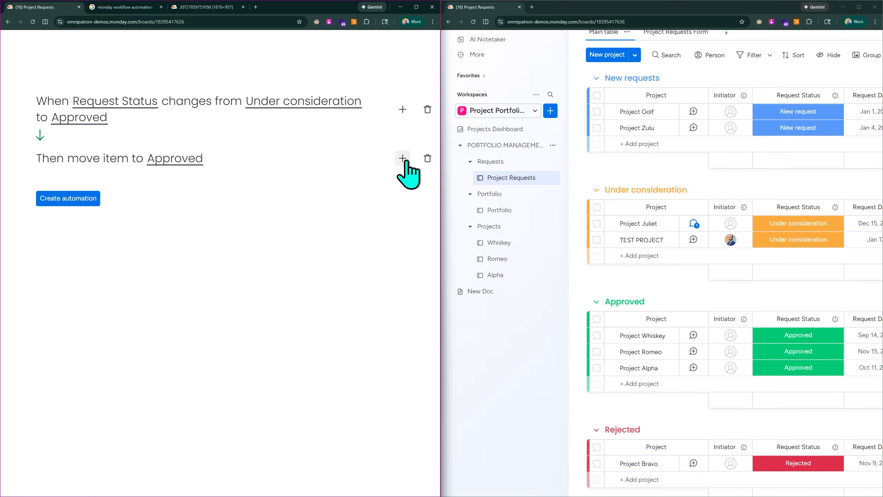
{"action": "left_click", "coordinate": [402, 159]}
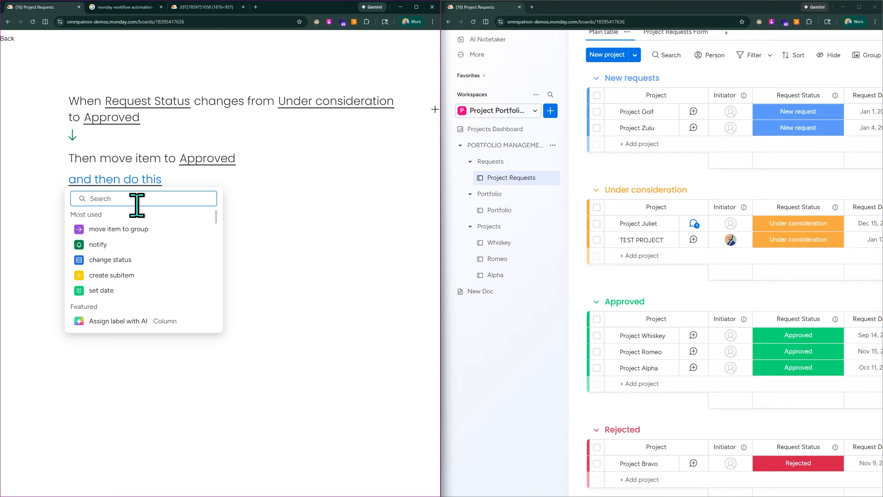
{"action": "scroll", "coordinate": [170, 272], "scroll_direction": "down", "scroll_amount": 4}
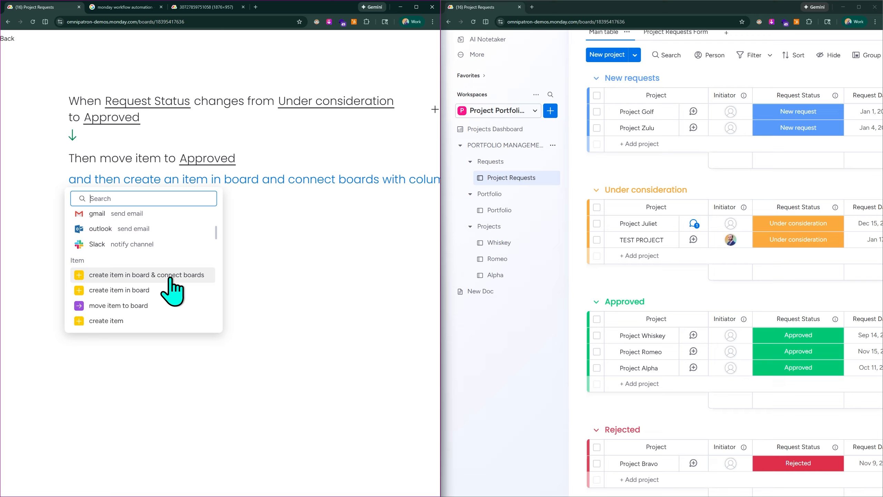
{"action": "left_click", "coordinate": [184, 276]}
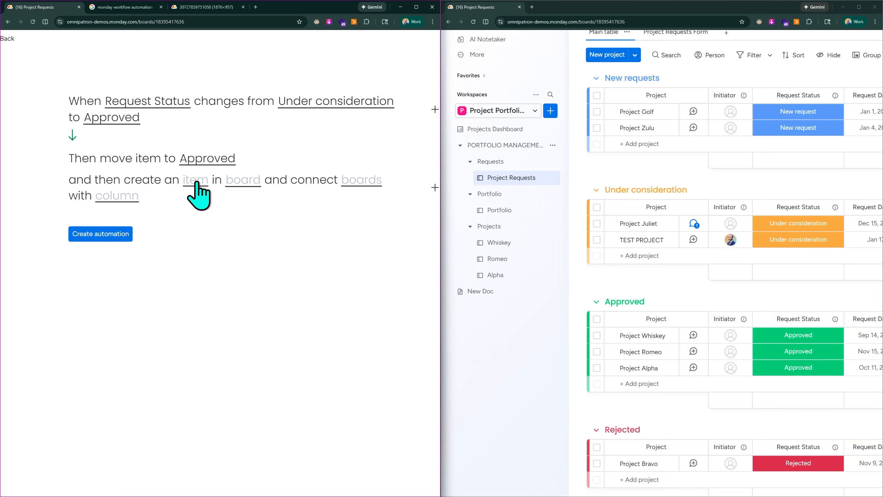
- Set Portfolio as the board in which the create-and-connect action creates the item
{"action": "left_click", "coordinate": [241, 185]}
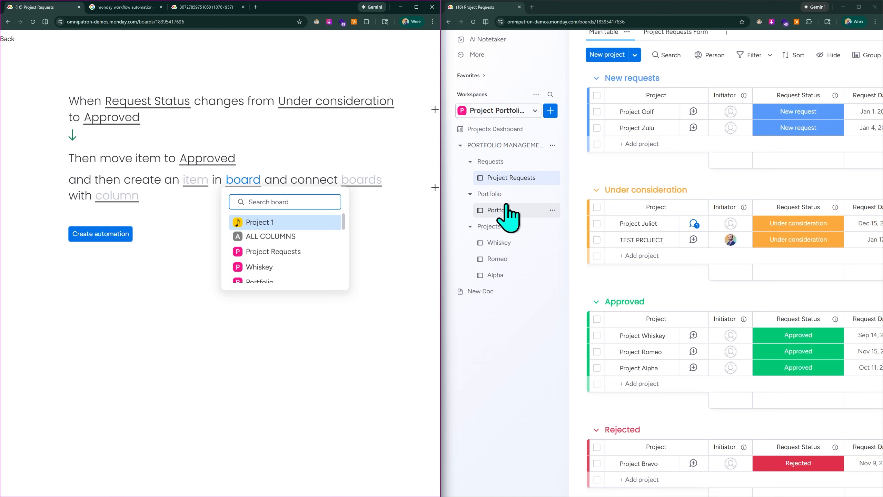
{"action": "scroll", "coordinate": [319, 245], "scroll_direction": "down", "scroll_amount": 1}
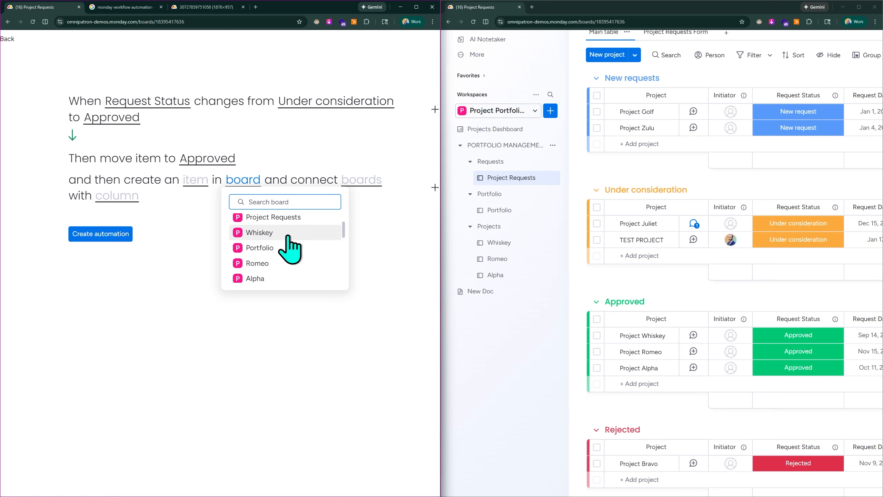
{"action": "scroll", "coordinate": [289, 240], "scroll_direction": "up", "scroll_amount": 3}
{"action": "scroll", "coordinate": [291, 240], "scroll_direction": "right", "scroll_amount": 1}
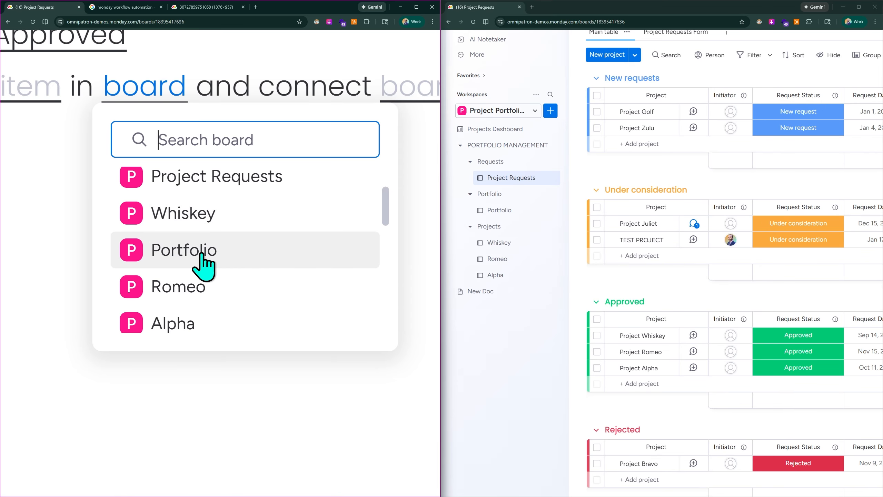
{"action": "left_click", "coordinate": [190, 253]}
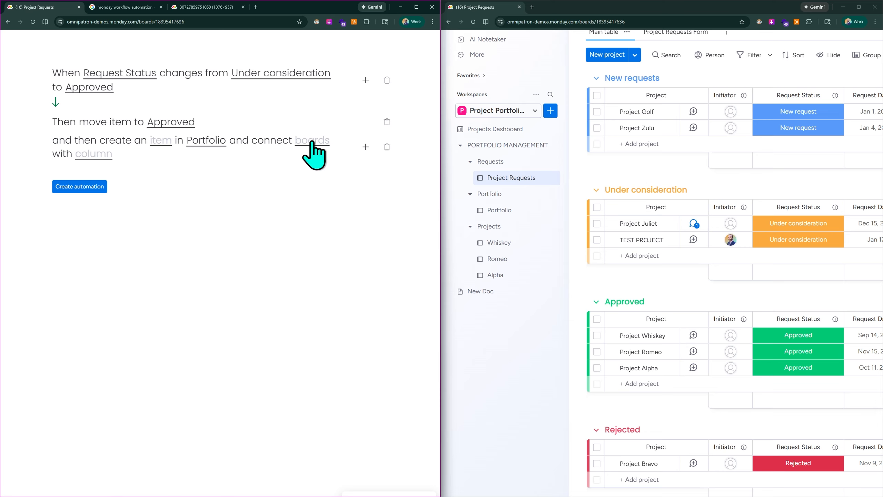
- Open the choice of boards for the action's linkage and look through the Project Requests board's columns for a connection column
{"action": "left_click", "coordinate": [311, 141]}
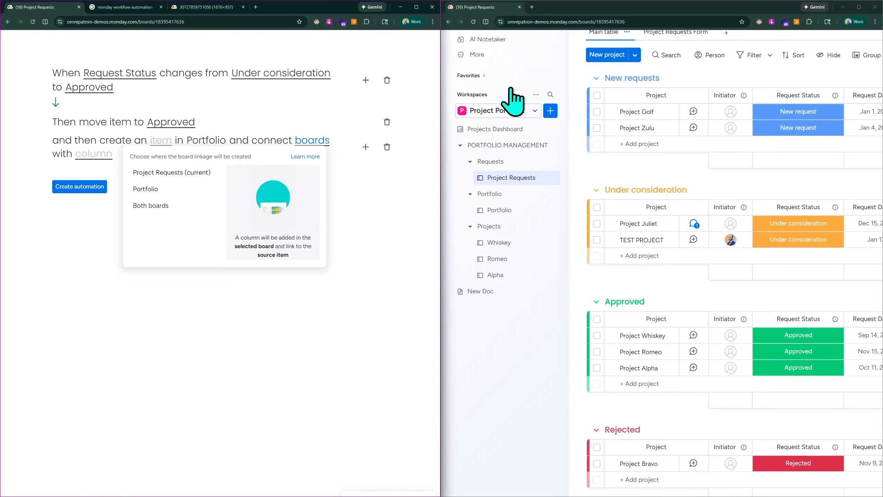
{"action": "scroll", "coordinate": [514, 93], "scroll_direction": "down", "scroll_amount": 3}
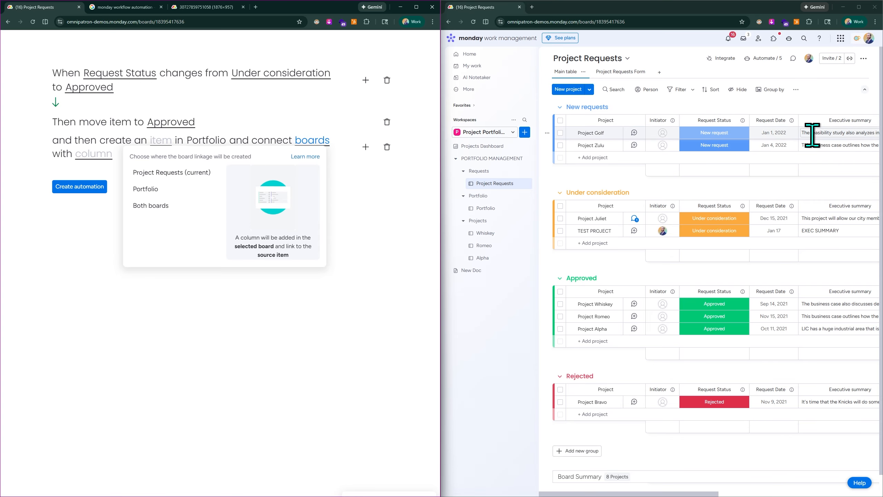
{"action": "scroll", "coordinate": [755, 136], "scroll_direction": "right", "scroll_amount": 3}
{"action": "scroll", "coordinate": [798, 160], "scroll_direction": "right", "scroll_amount": 5}
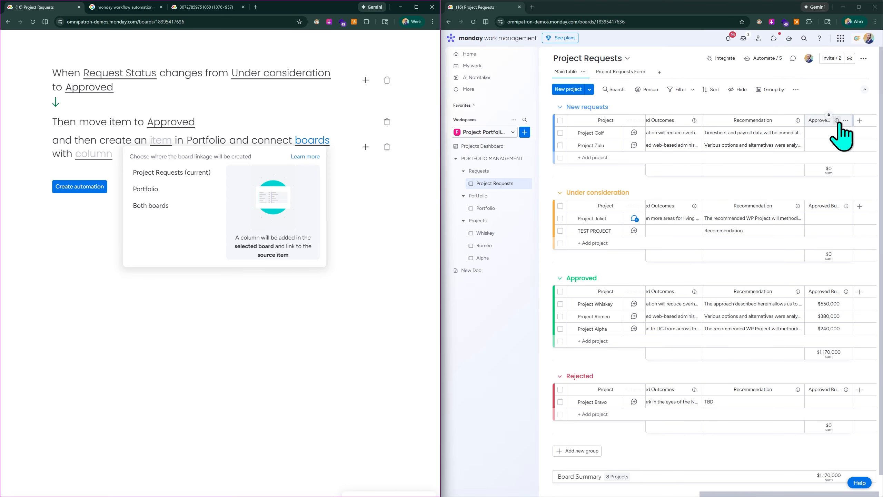
- Open the connected board settings of the Project Request Board column on the Portfolio board
{"action": "left_click", "coordinate": [494, 208]}
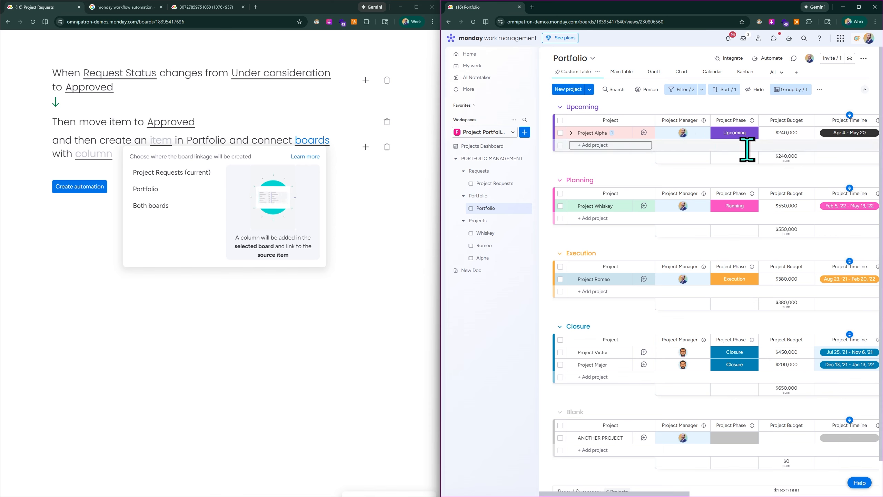
{"action": "scroll", "coordinate": [747, 190], "scroll_direction": "right", "scroll_amount": 4}
{"action": "scroll", "coordinate": [786, 163], "scroll_direction": "right", "scroll_amount": 5}
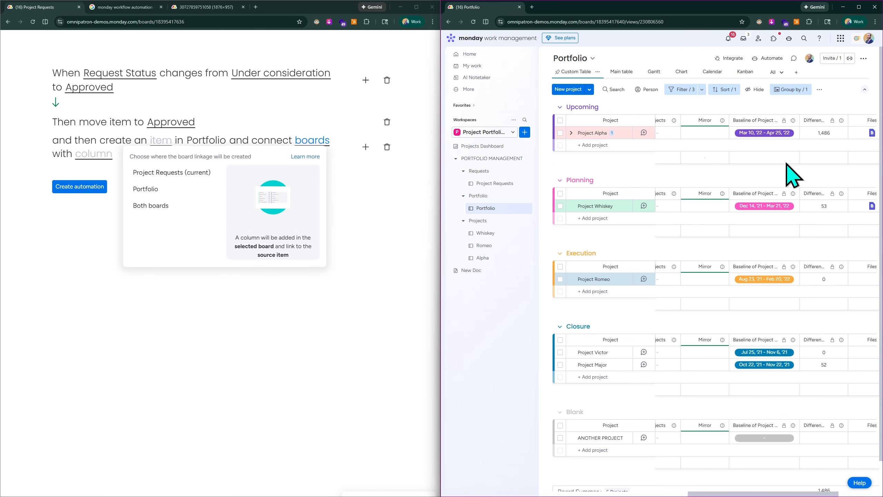
{"action": "scroll", "coordinate": [765, 161], "scroll_direction": "left", "scroll_amount": 5}
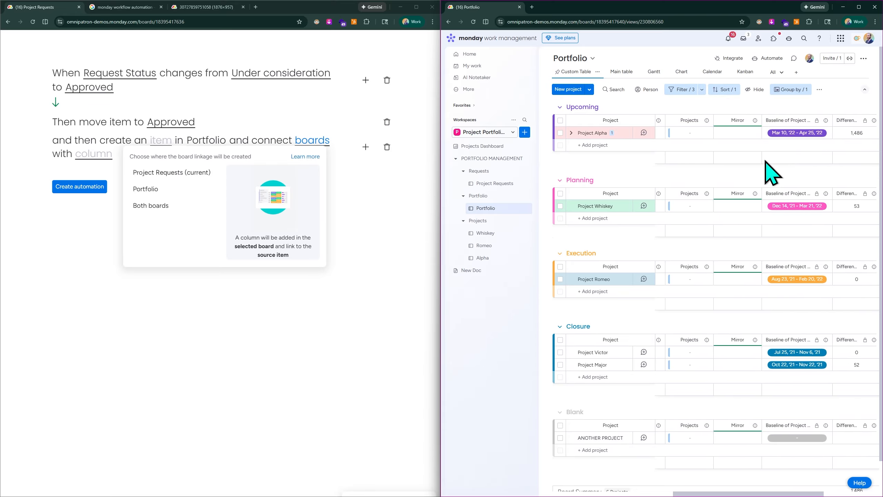
{"action": "scroll", "coordinate": [763, 153], "scroll_direction": "left", "scroll_amount": 1}
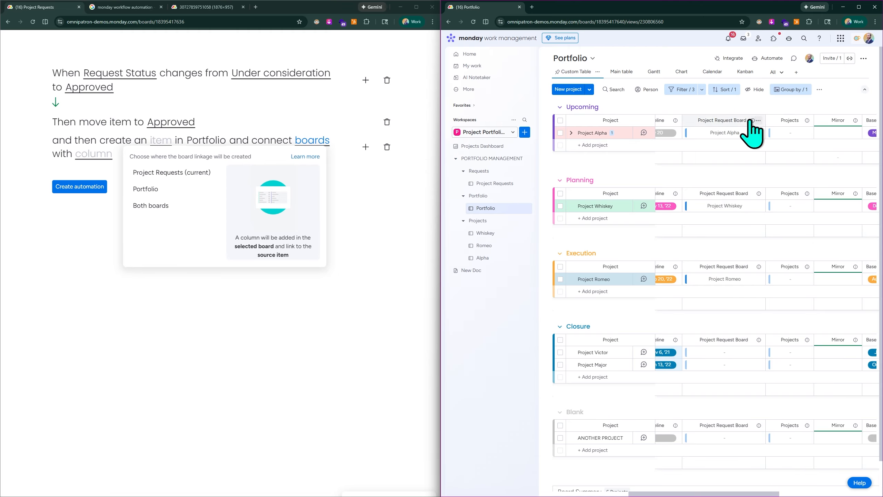
{"action": "left_click", "coordinate": [758, 120]}
{"action": "mouse_move", "coordinate": [782, 142]}
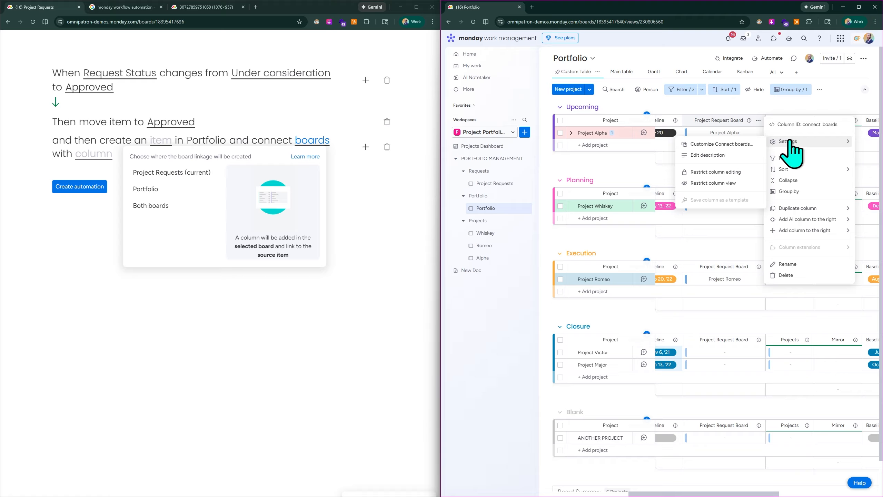
{"action": "left_click", "coordinate": [754, 144]}
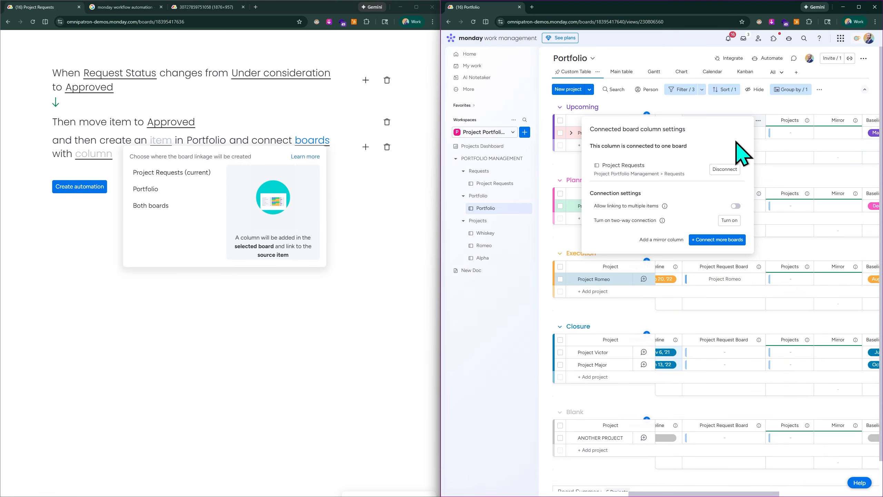
- Turn on the two-way connection for the Project Request Board column, adding the connect column to the other board
{"action": "scroll", "coordinate": [744, 140], "scroll_direction": "up", "scroll_amount": 5}
{"action": "scroll", "coordinate": [737, 142], "scroll_direction": "left", "scroll_amount": 1}
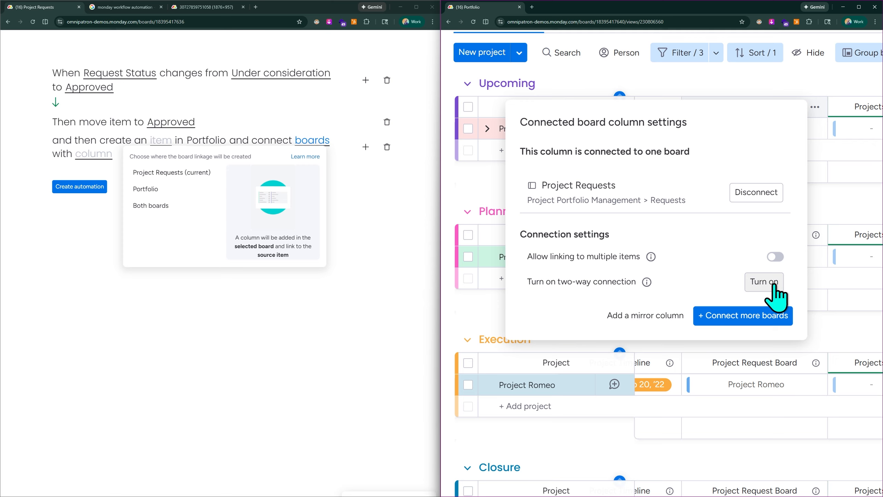
{"action": "mouse_move", "coordinate": [645, 284]}
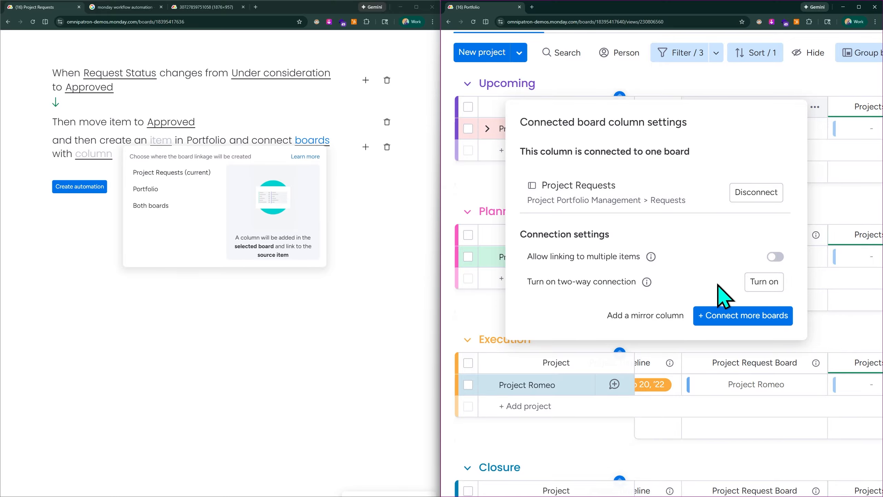
{"action": "left_click", "coordinate": [764, 281]}
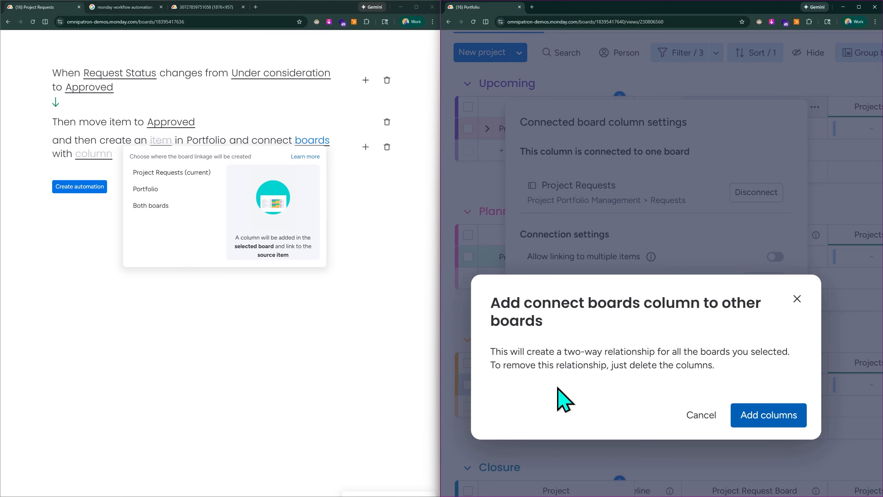
{"action": "left_click", "coordinate": [776, 419]}
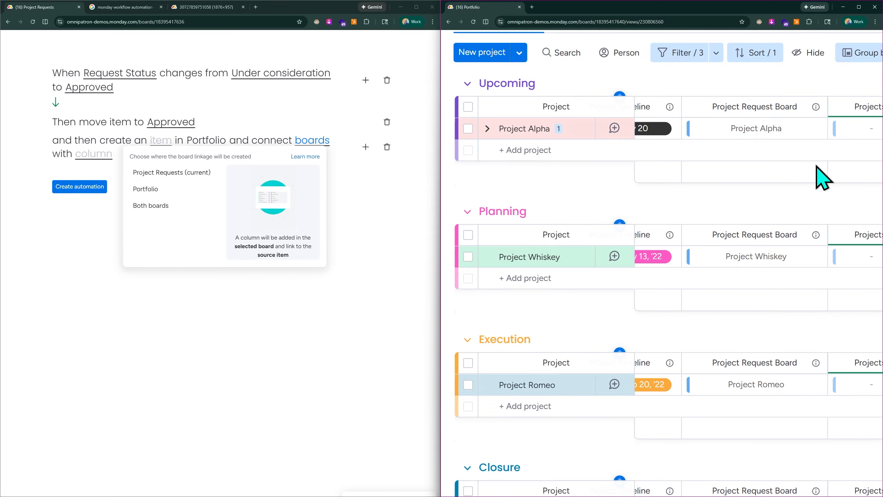
{"action": "scroll", "coordinate": [817, 91], "scroll_direction": "down", "scroll_amount": 5}
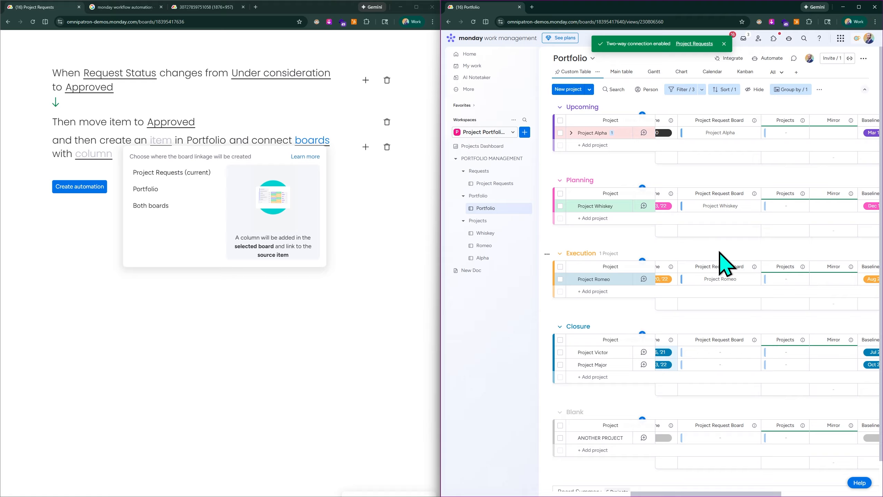
- Open the Project Requests board and widen the "link to Portfolio" column until its full title fits
{"action": "left_click", "coordinate": [499, 186]}
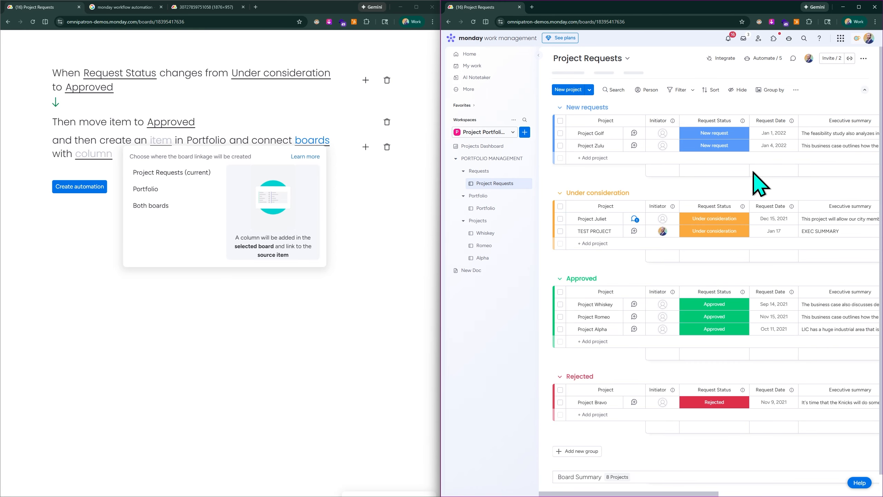
{"action": "scroll", "coordinate": [820, 154], "scroll_direction": "right", "scroll_amount": 5}
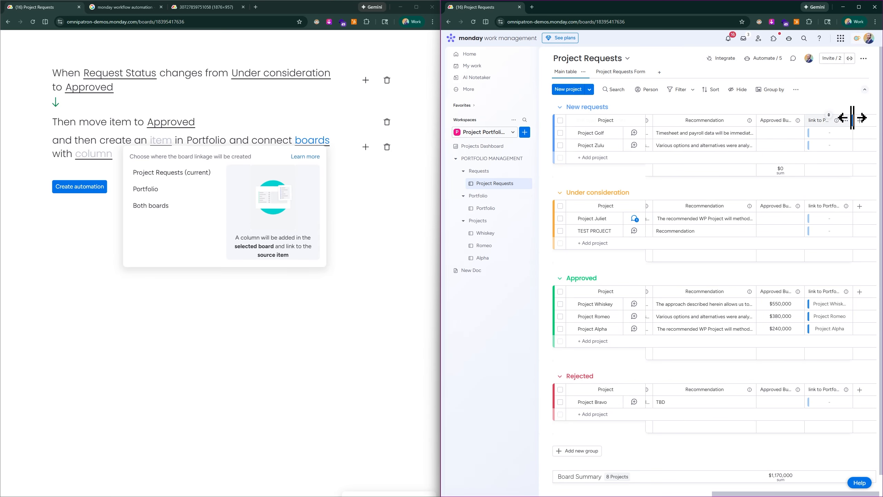
{"action": "left_click_drag", "start_coordinate": [853, 118], "coordinate": [876, 118]}
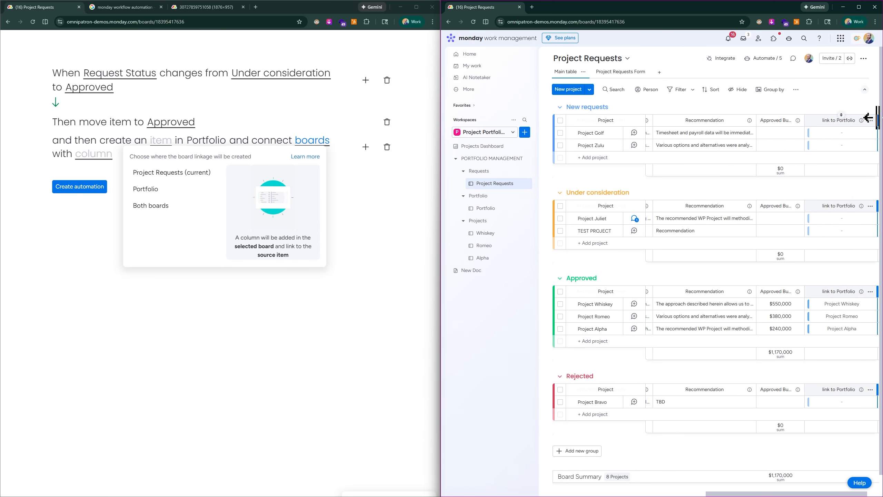
- Return to the Portfolio board and check the Project Request Board column's connection settings, then close them
{"action": "left_click", "coordinate": [495, 209]}
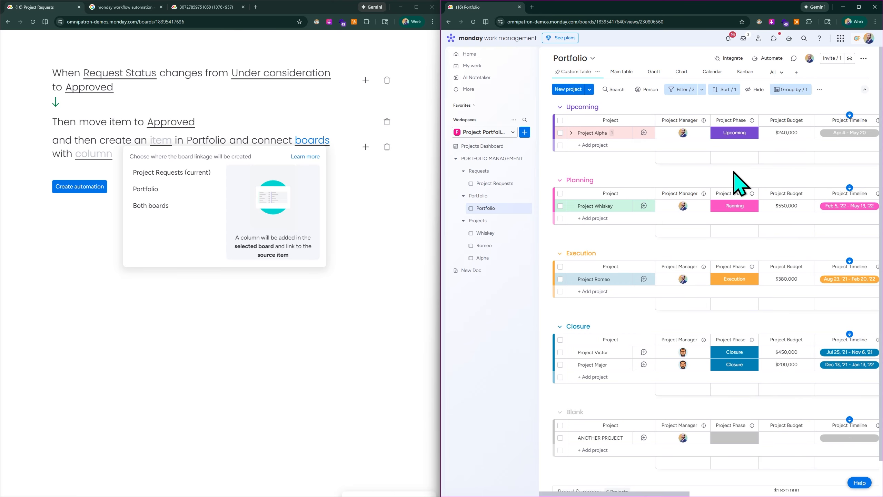
{"action": "left_click", "coordinate": [757, 121]}
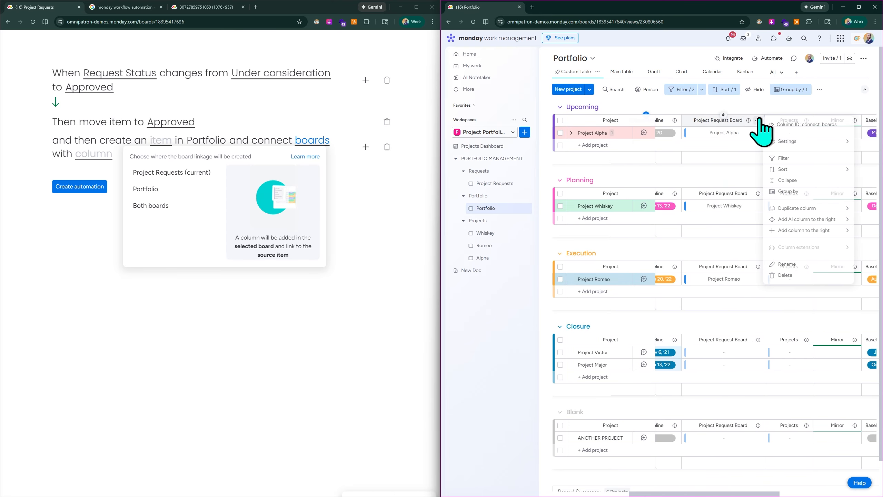
{"action": "mouse_move", "coordinate": [779, 143]}
{"action": "left_click", "coordinate": [740, 143]}
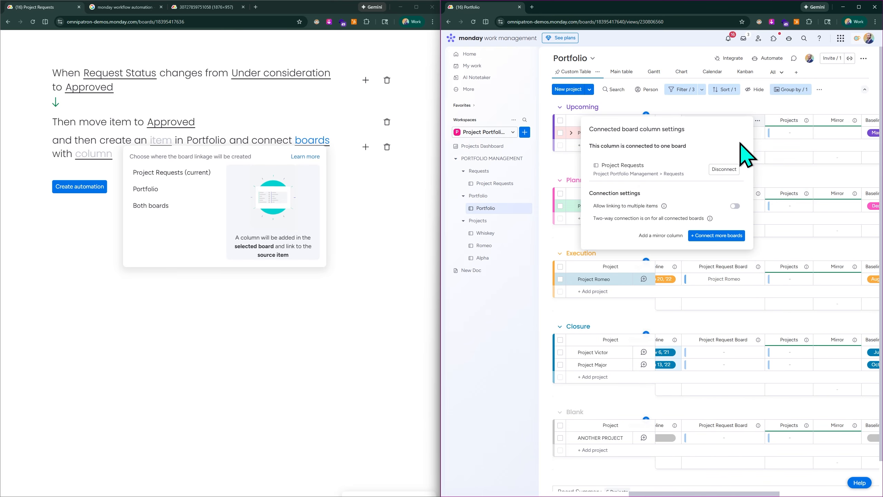
{"action": "scroll", "coordinate": [678, 214], "scroll_direction": "up", "scroll_amount": 5}
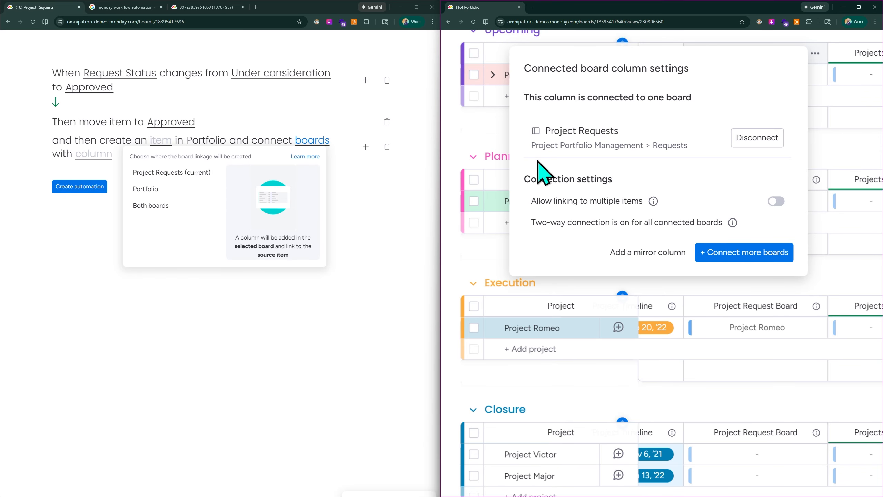
{"action": "left_click", "coordinate": [492, 134]}
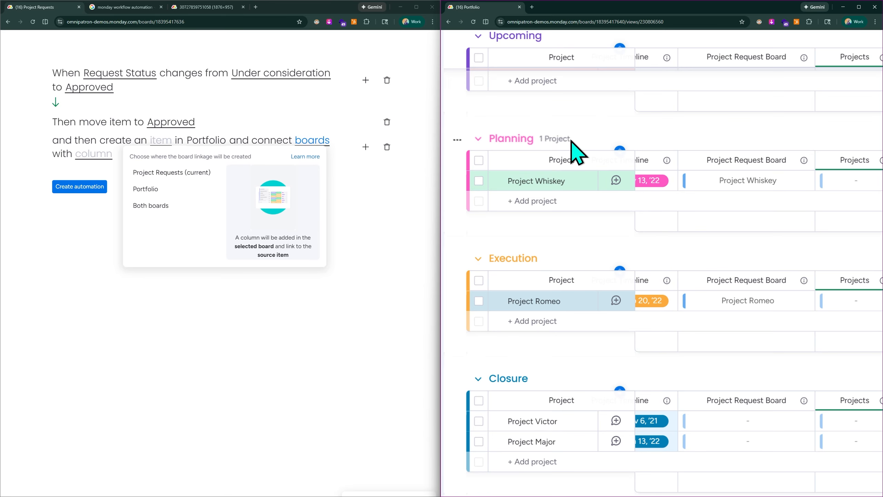
- Reopen the connected board settings of the Project Request Board column to review its two-way connection
{"action": "scroll", "coordinate": [729, 109], "scroll_direction": "up", "scroll_amount": 1}
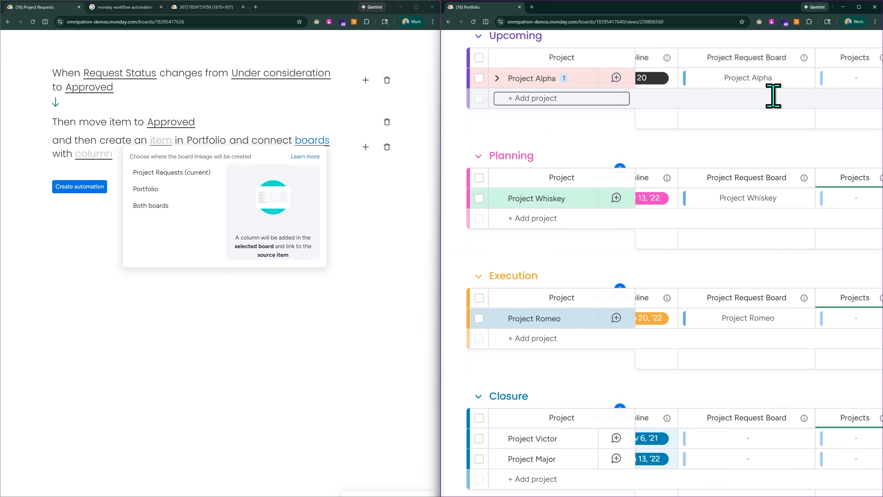
{"action": "mouse_move", "coordinate": [804, 60]}
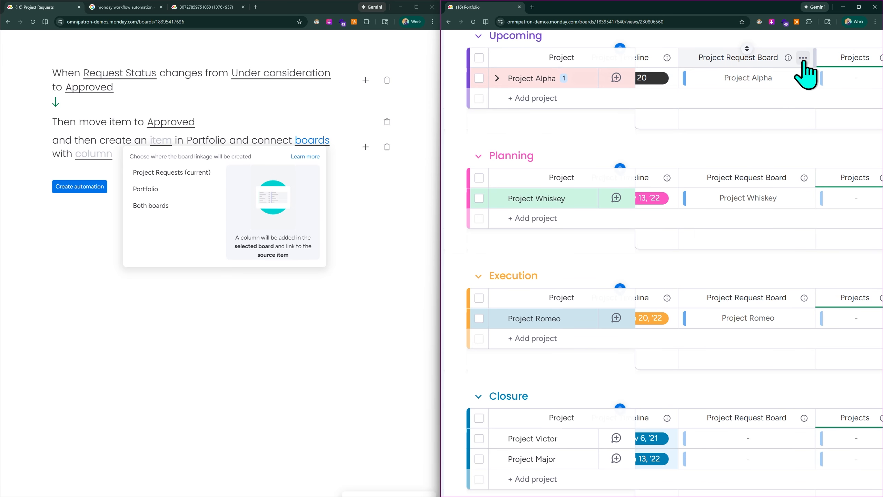
{"action": "left_click", "coordinate": [803, 58]}
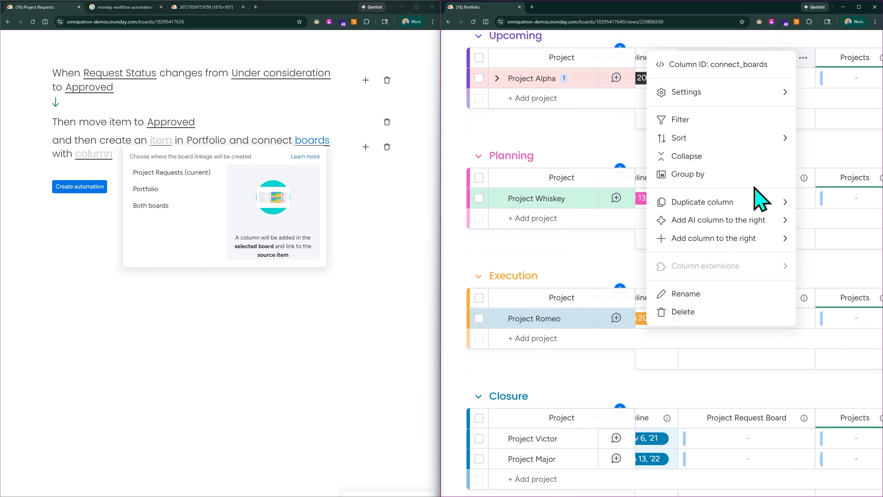
{"action": "mouse_move", "coordinate": [734, 98]}
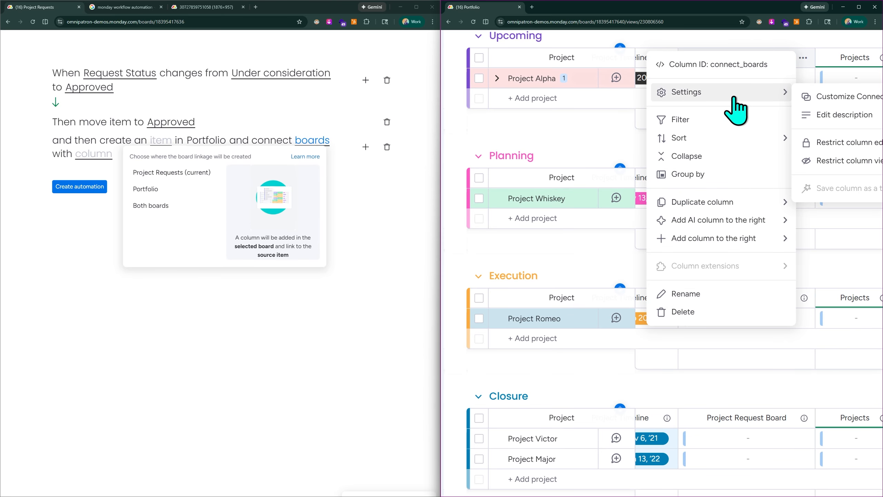
{"action": "left_click", "coordinate": [831, 99]}
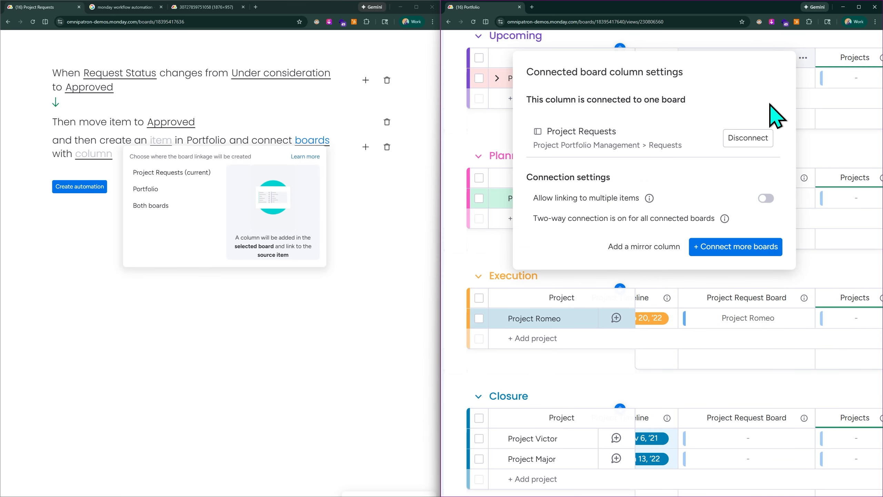
- Recheck whether the Project Request Board column allows linking to multiple items, and close its connection settings
{"action": "left_click", "coordinate": [766, 198]}
{"action": "left_click", "coordinate": [503, 137]}
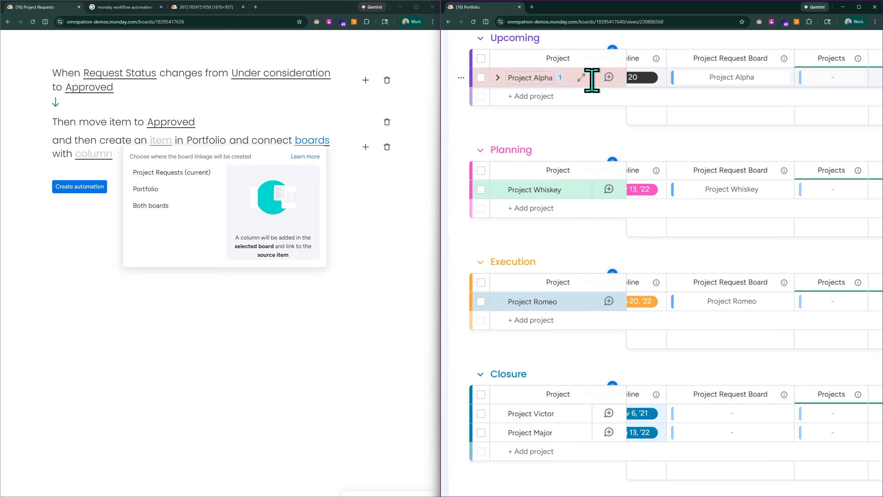
{"action": "key", "text": "ctrl+0"}
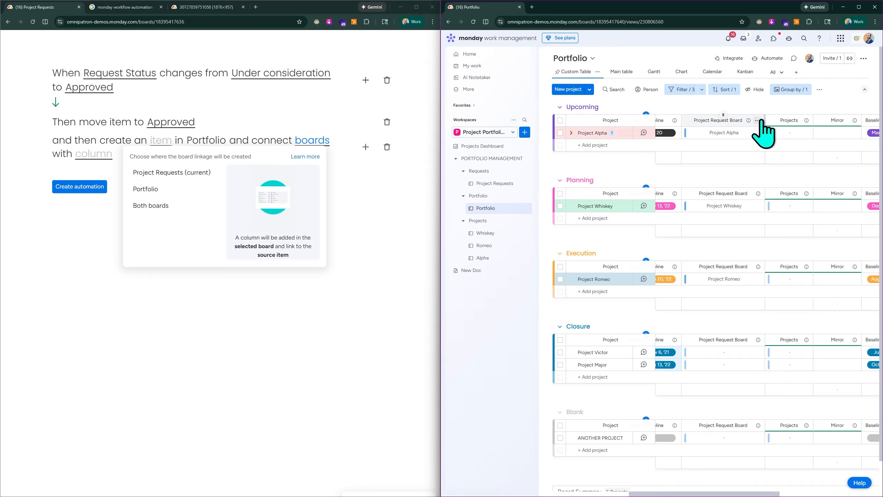
{"action": "left_click", "coordinate": [757, 120]}
{"action": "mouse_move", "coordinate": [796, 141]}
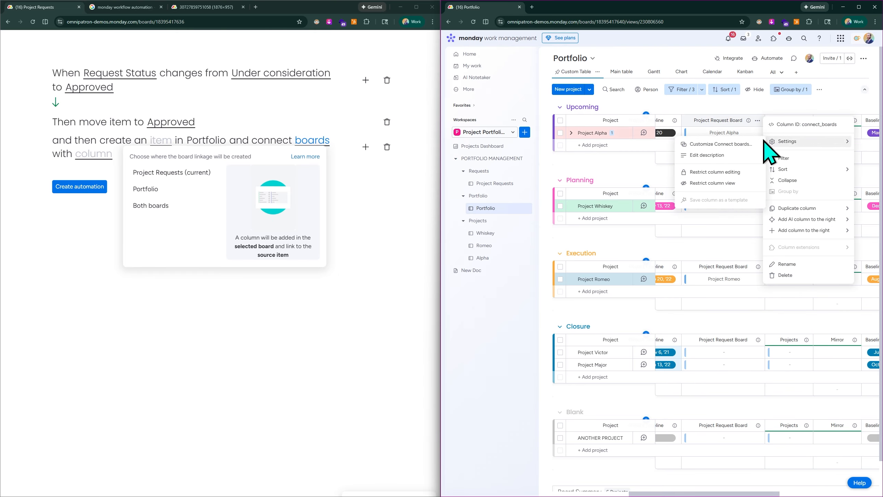
{"action": "left_click", "coordinate": [739, 145]}
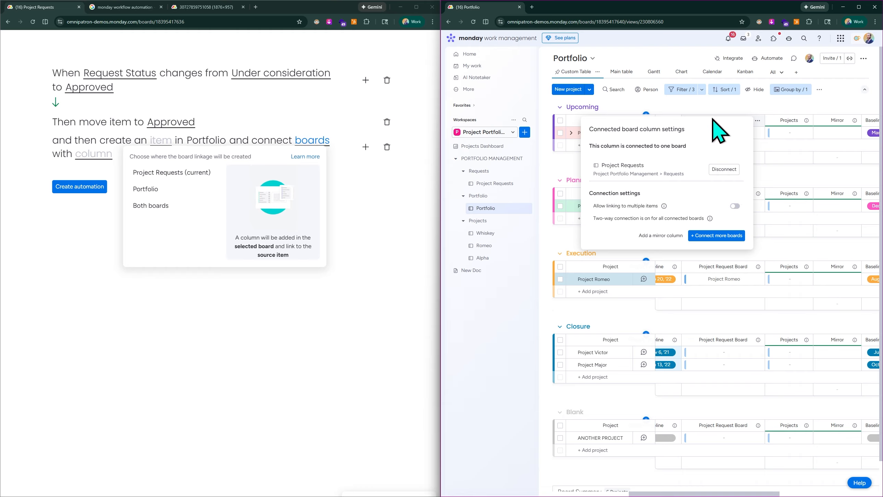
{"action": "left_click", "coordinate": [716, 106]}
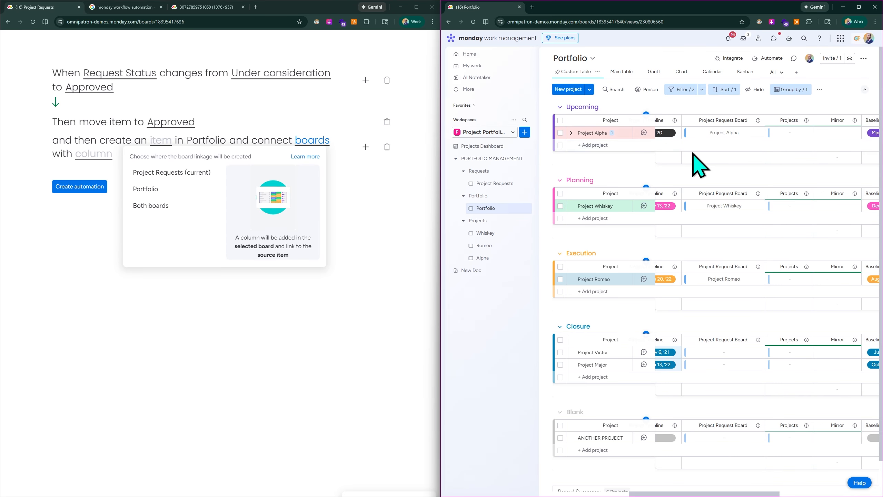
- Look through the Whiskey tasks offered for Project Alpha in the Projects column without linking any
{"action": "scroll", "coordinate": [761, 141], "scroll_direction": "up", "scroll_amount": 3, "text": "ctrl"}
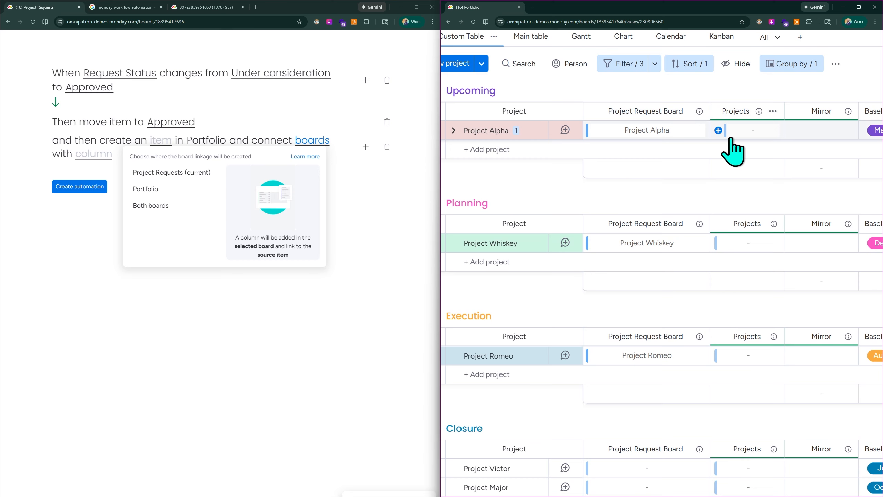
{"action": "left_click", "coordinate": [761, 126]}
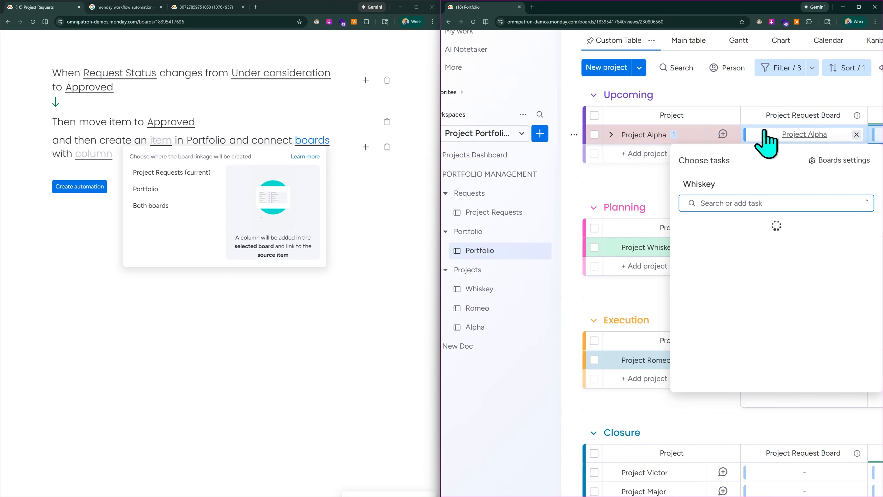
{"action": "scroll", "coordinate": [684, 334], "scroll_direction": "down", "scroll_amount": 3}
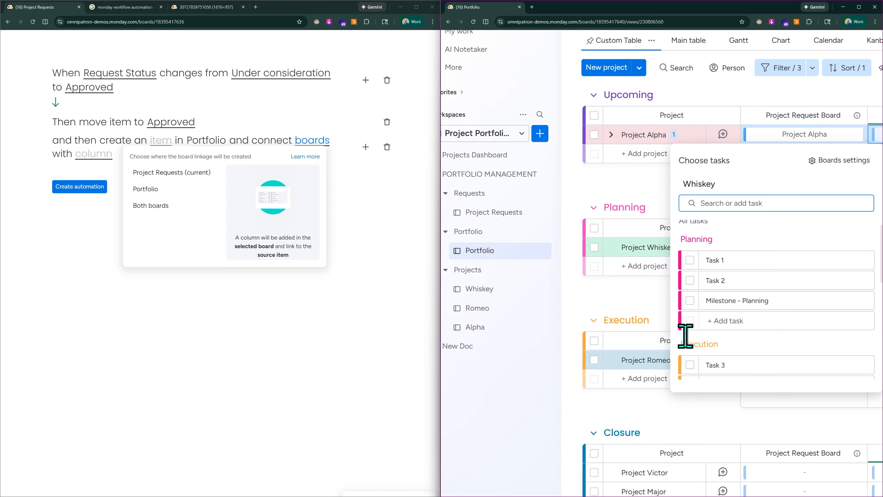
{"action": "scroll", "coordinate": [694, 348], "scroll_direction": "up", "scroll_amount": 3}
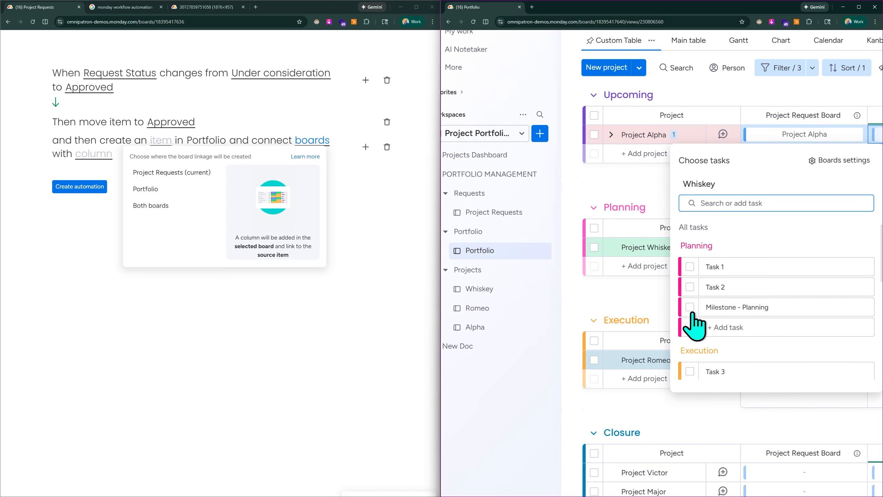
{"action": "left_click", "coordinate": [760, 101]}
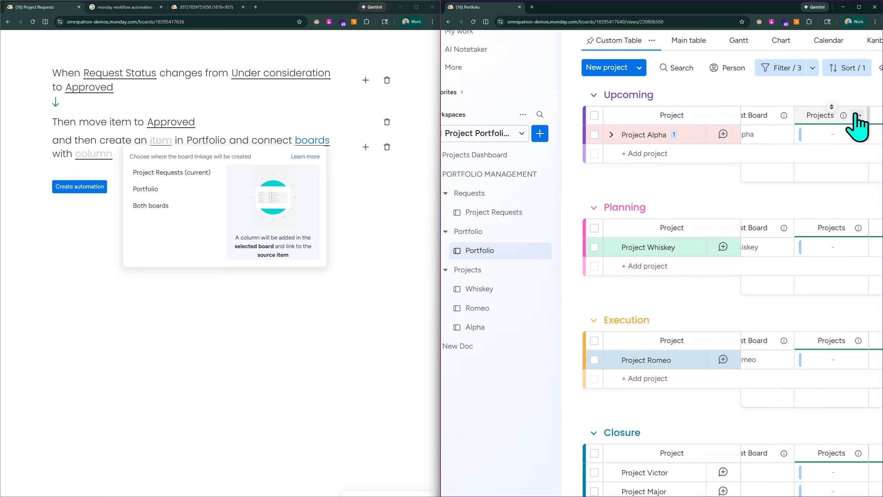
- Review the Projects column's connected board settings, including linking to multiple items, and close them
{"action": "left_click", "coordinate": [857, 115]}
{"action": "mouse_move", "coordinate": [811, 149]}
{"action": "scroll", "coordinate": [812, 149], "scroll_direction": "right", "scroll_amount": 3}
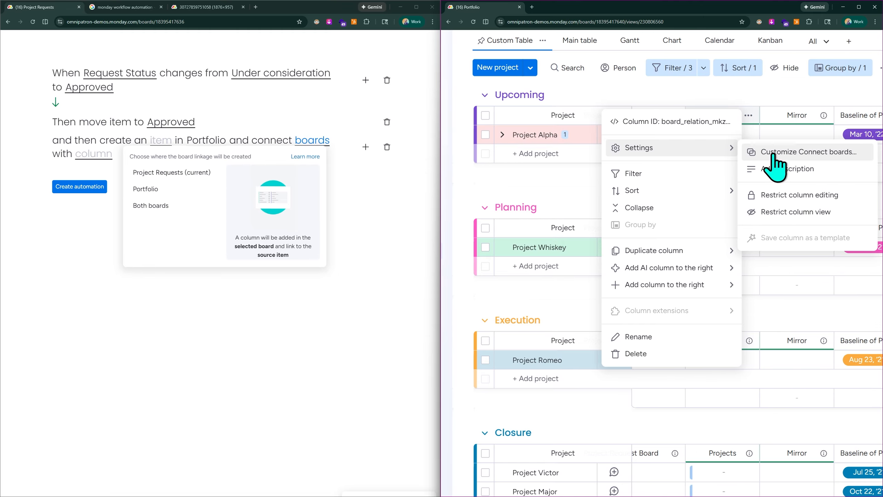
{"action": "left_click", "coordinate": [779, 153]}
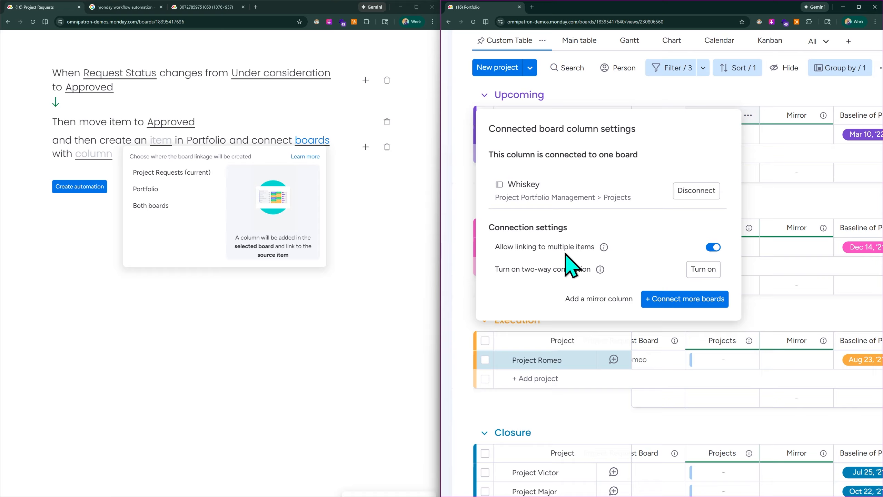
{"action": "left_click", "coordinate": [697, 98]}
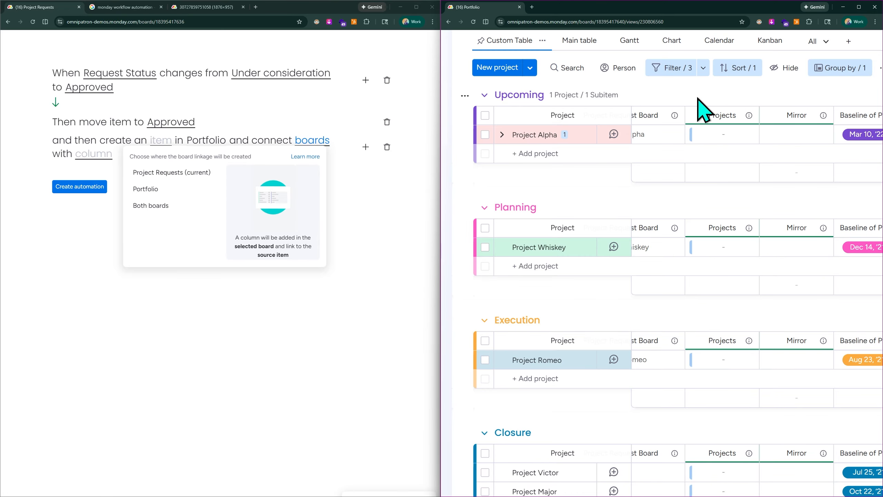
- Look over the Portfolio board, and open the Project Requests board to view its "link to Portfolio" column
{"action": "scroll", "coordinate": [702, 111], "scroll_direction": "left", "scroll_amount": 6}
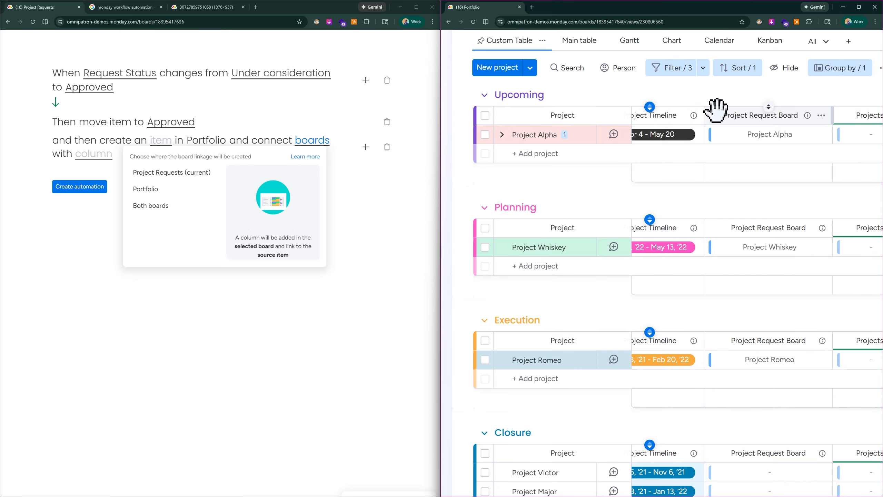
{"action": "scroll", "coordinate": [717, 113], "scroll_direction": "left", "scroll_amount": 4}
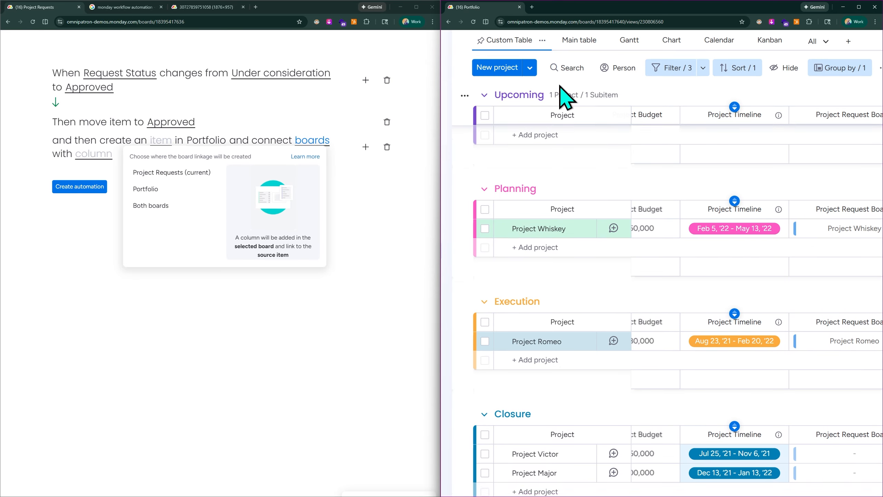
{"action": "scroll", "coordinate": [561, 69], "scroll_direction": "down", "scroll_amount": 5}
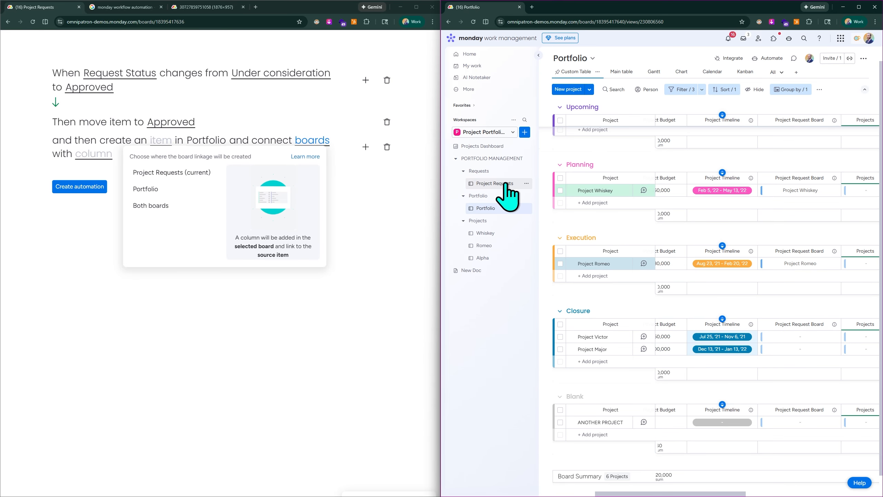
{"action": "left_click", "coordinate": [504, 184]}
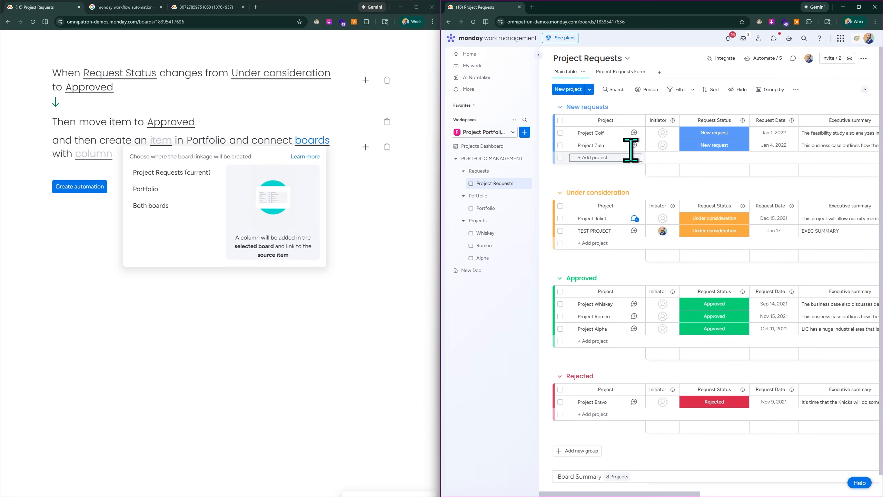
{"action": "scroll", "coordinate": [772, 153], "scroll_direction": "right", "scroll_amount": 6}
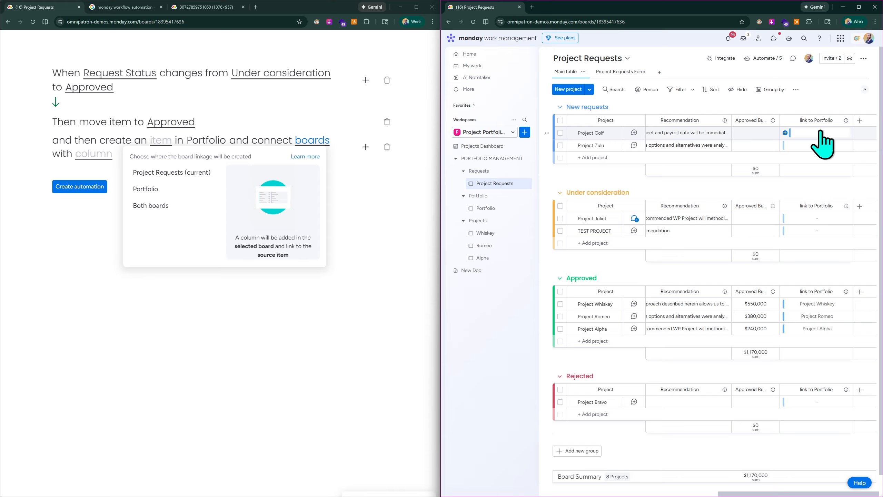
- Set the automation's board linkage to be created in both boards
{"action": "left_click", "coordinate": [347, 190]}
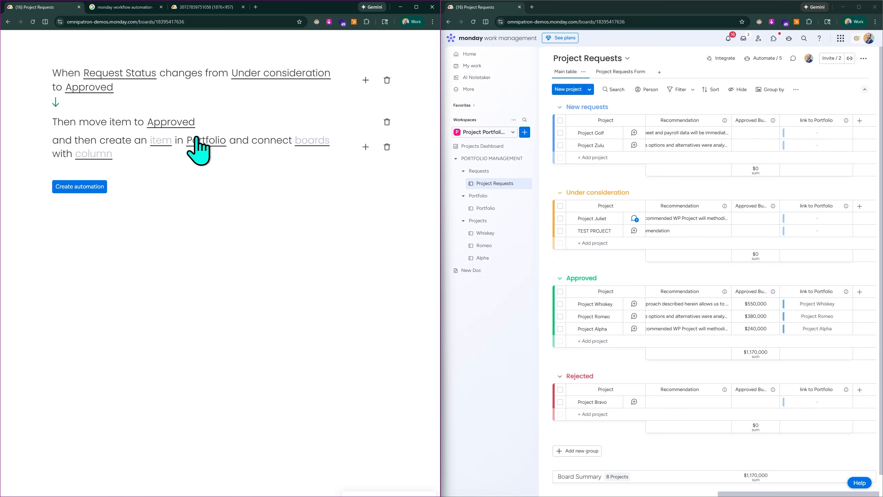
{"action": "left_click", "coordinate": [311, 141]}
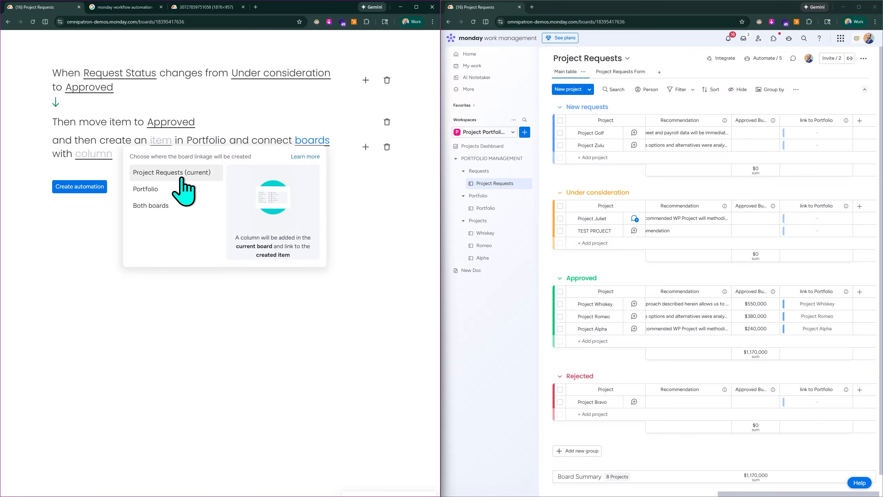
{"action": "scroll", "coordinate": [174, 184], "scroll_direction": "up", "scroll_amount": 4}
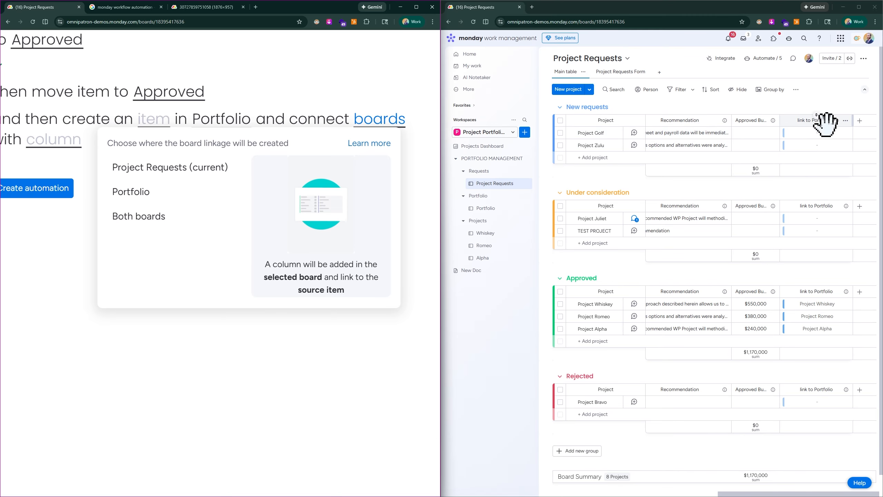
{"action": "left_click", "coordinate": [147, 223]}
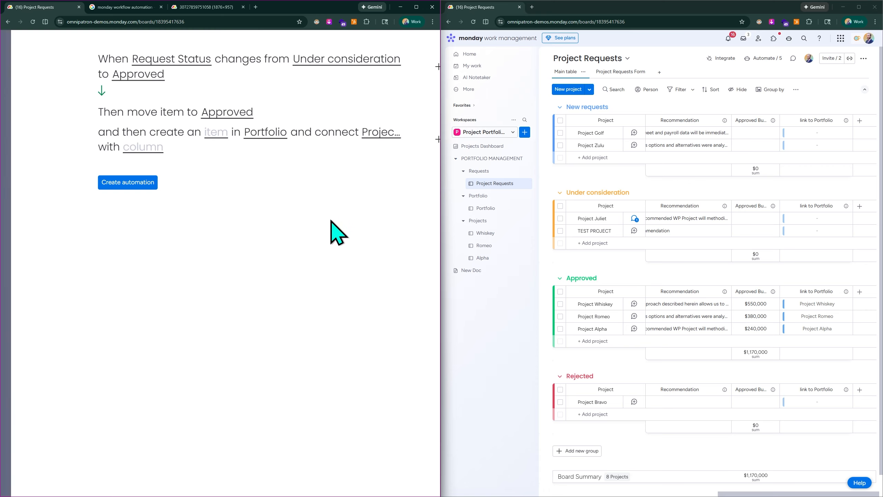
- Check the automation's board linkage options and the connect columns it offers, leaving the selections as they are
{"action": "left_click", "coordinate": [379, 134]}
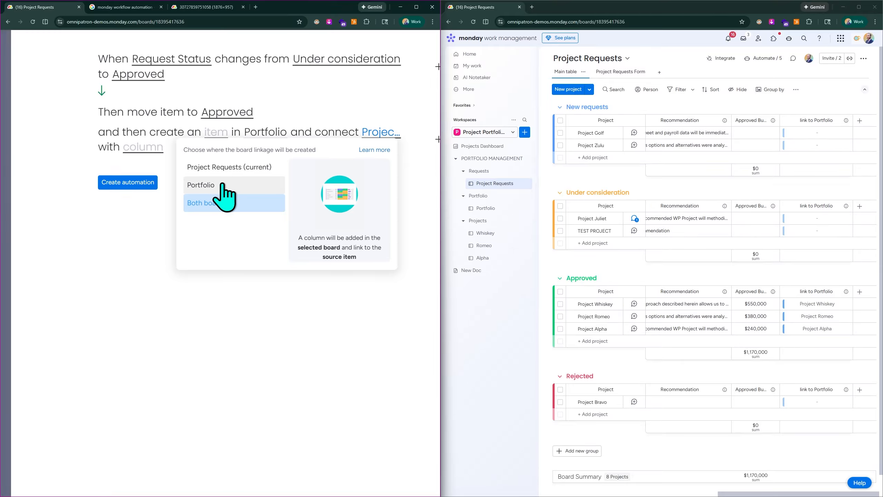
{"action": "scroll", "coordinate": [219, 182], "scroll_direction": "up", "scroll_amount": 4}
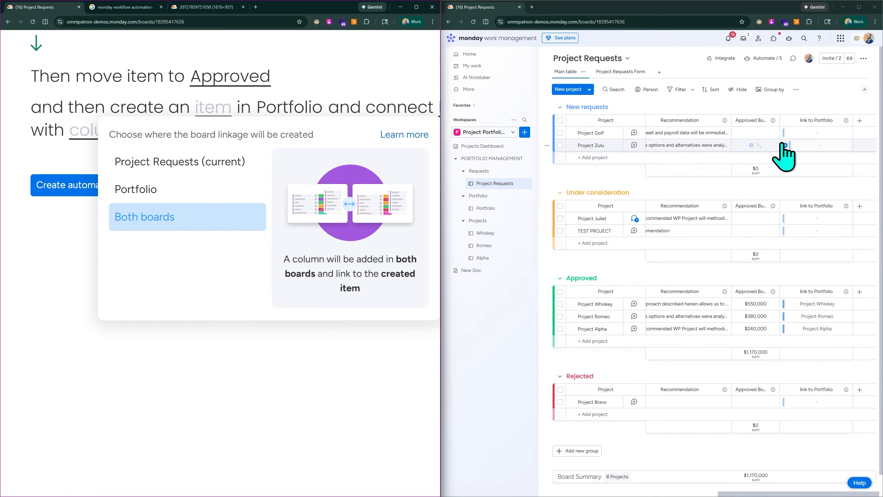
{"action": "left_click", "coordinate": [826, 107]}
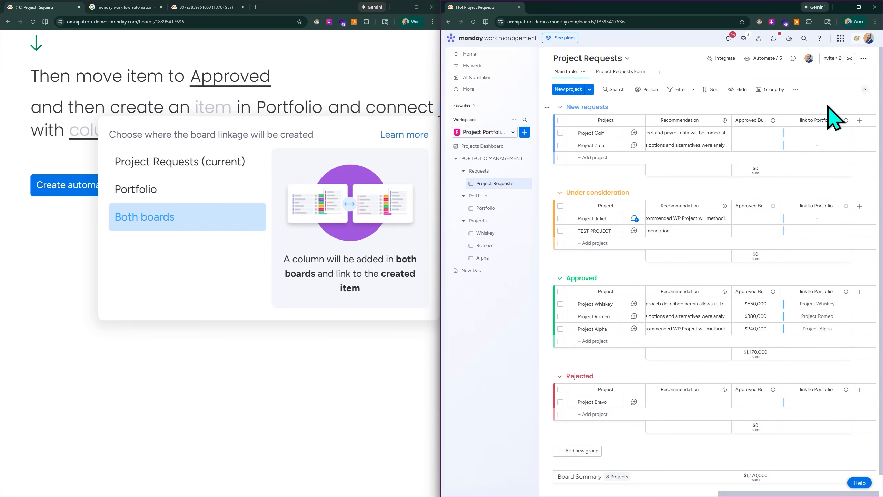
{"action": "left_click", "coordinate": [270, 356]}
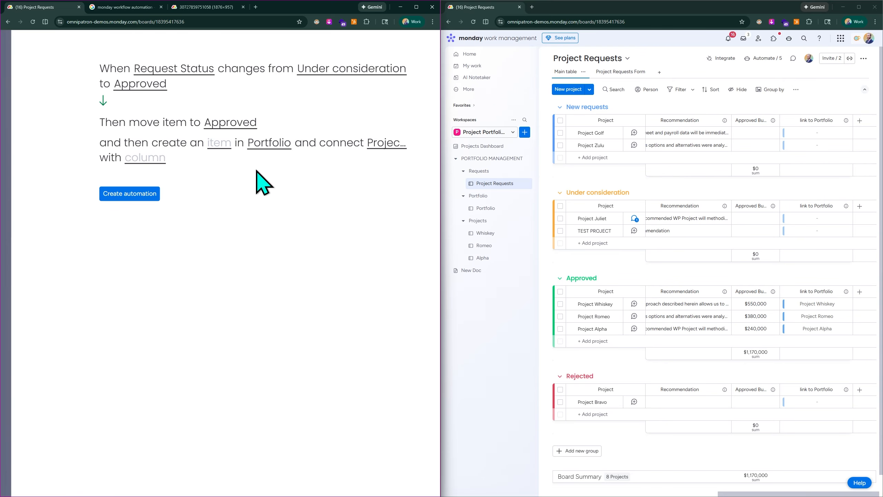
{"action": "left_click", "coordinate": [155, 161]}
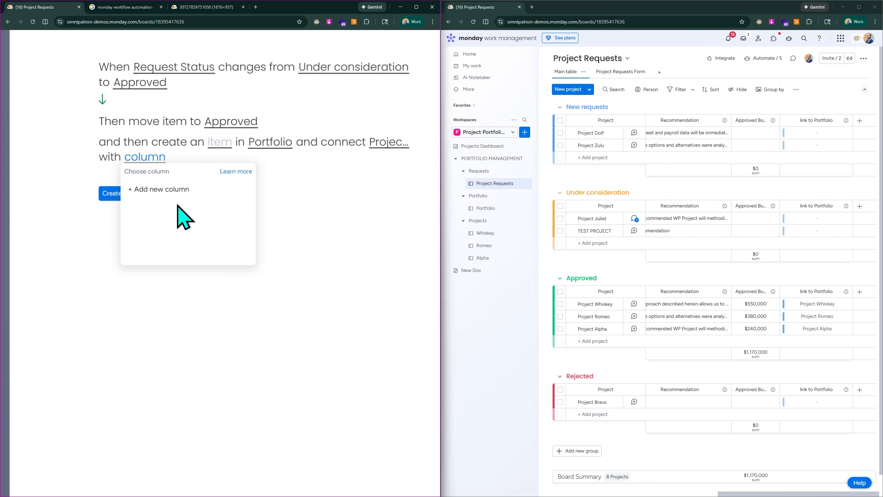
{"action": "left_click", "coordinate": [310, 187]}
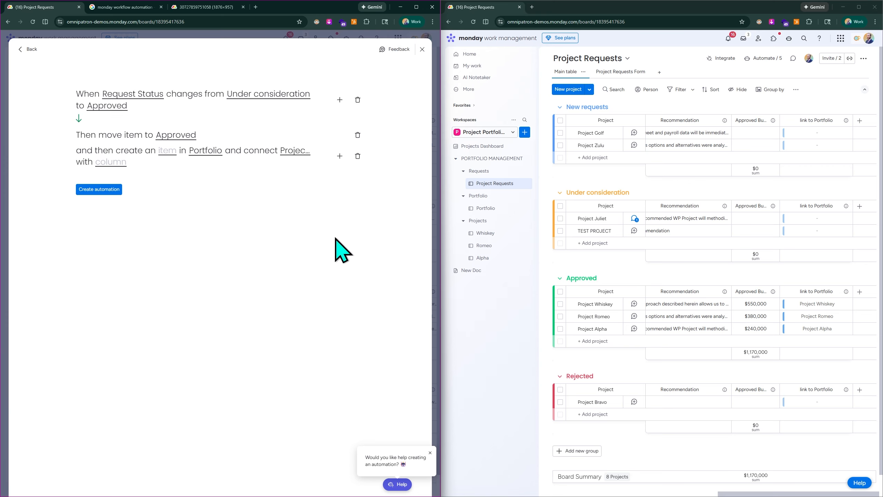
- Reload the Project Requests board and start a new blank automation
{"action": "key", "text": "F5"}
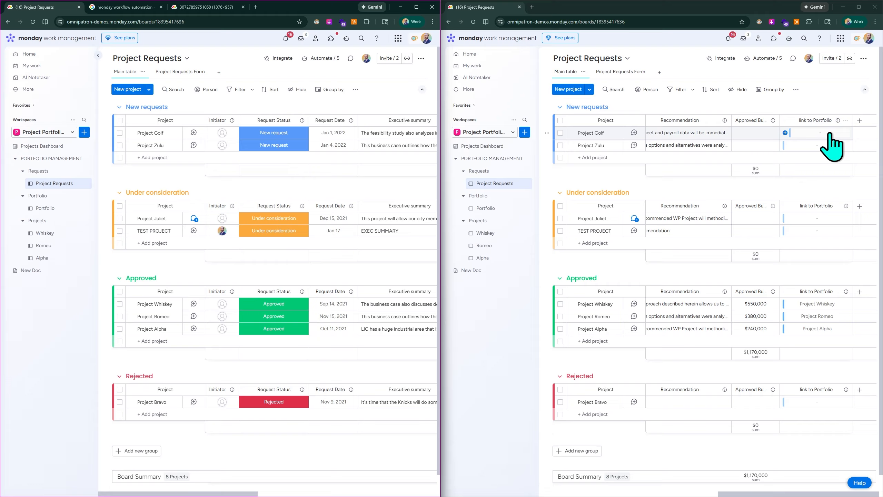
{"action": "left_click", "coordinate": [318, 58]}
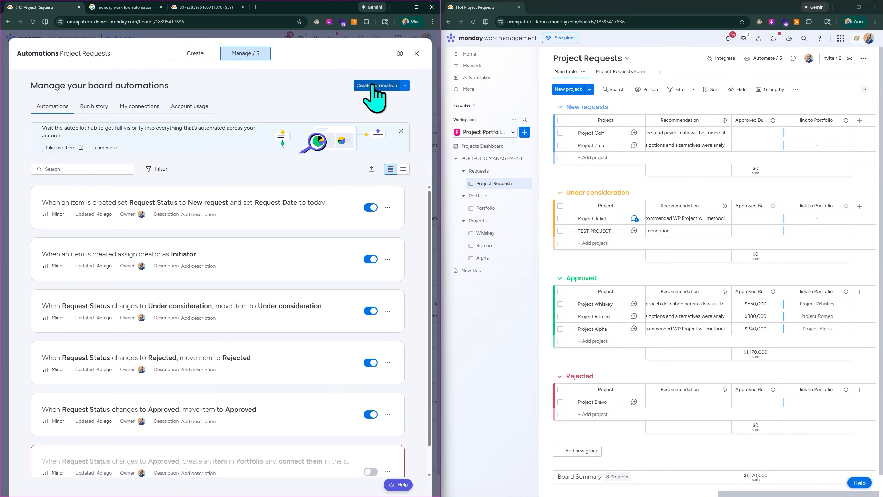
{"action": "left_click", "coordinate": [374, 86]}
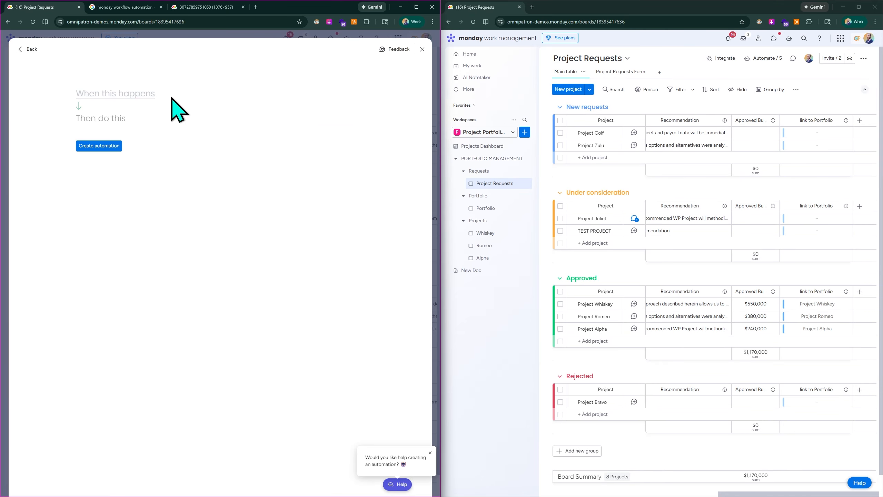
- Set the new automation's trigger to "status changes from something to something"
{"action": "left_click", "coordinate": [124, 94]}
{"action": "scroll", "coordinate": [141, 174], "scroll_direction": "down", "scroll_amount": 3}
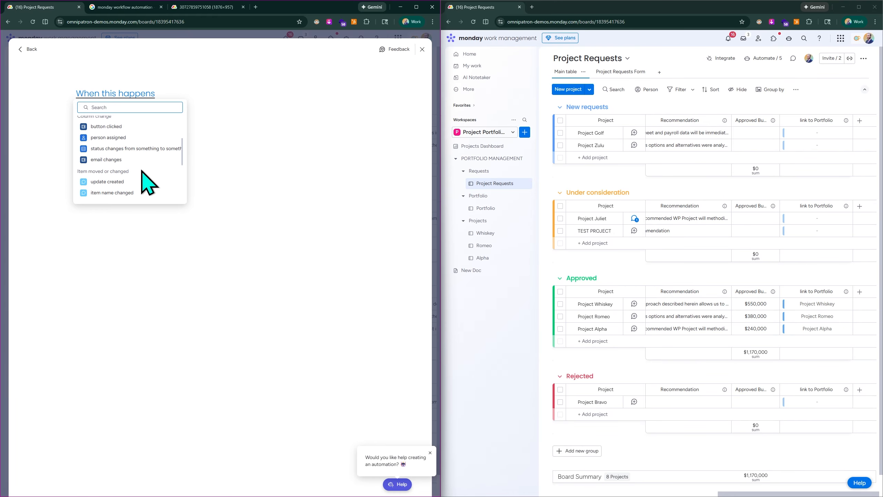
{"action": "scroll", "coordinate": [144, 174], "scroll_direction": "down", "scroll_amount": 1}
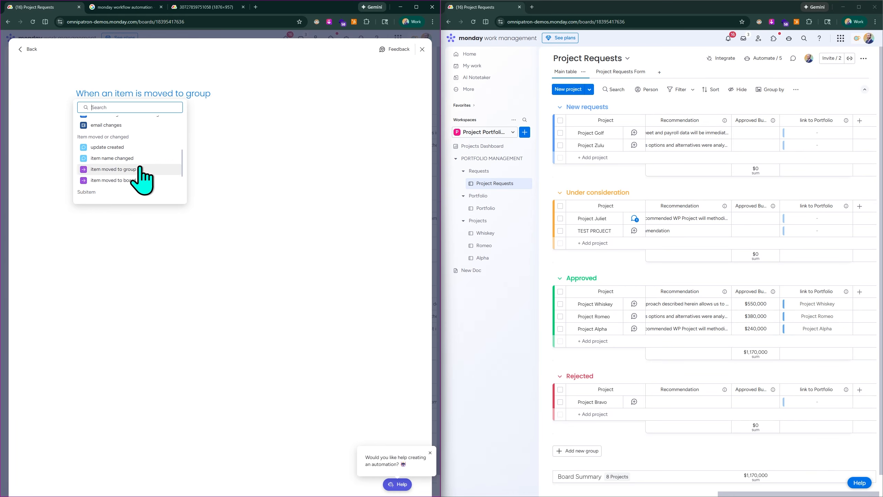
{"action": "scroll", "coordinate": [141, 171], "scroll_direction": "up", "scroll_amount": 2}
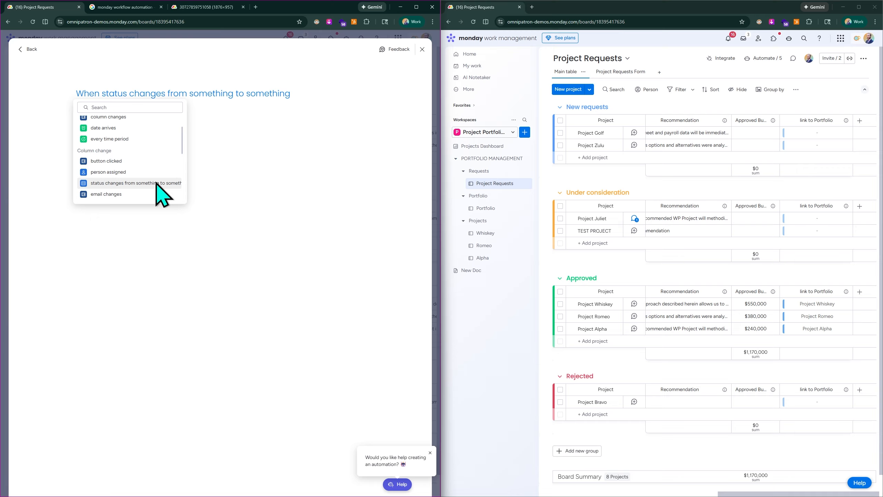
{"action": "left_click", "coordinate": [156, 183]}
{"action": "left_click", "coordinate": [127, 108]}
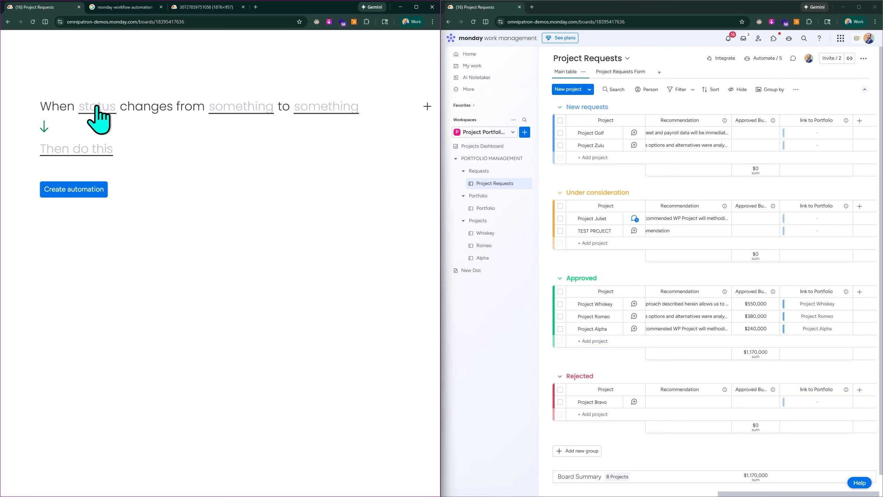
- Define the trigger as Request Status changing from Under consideration to Approved
{"action": "left_click", "coordinate": [98, 107]}
{"action": "left_click", "coordinate": [126, 146]}
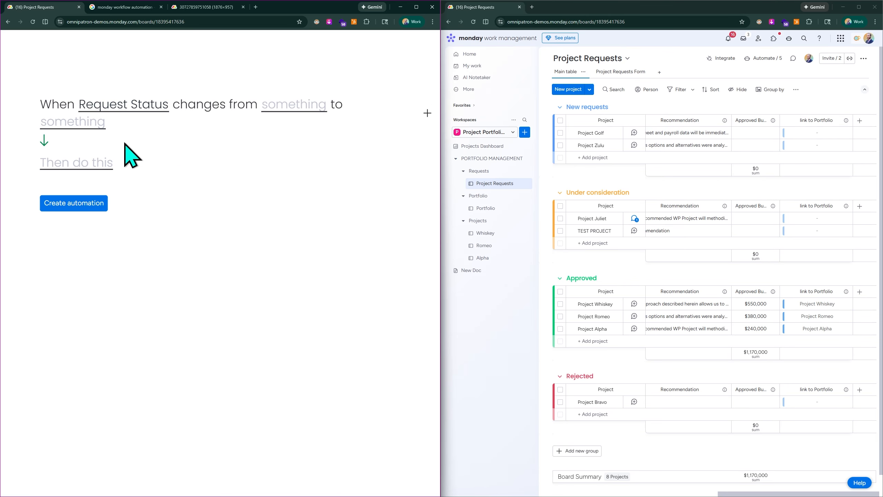
{"action": "left_click", "coordinate": [298, 104]}
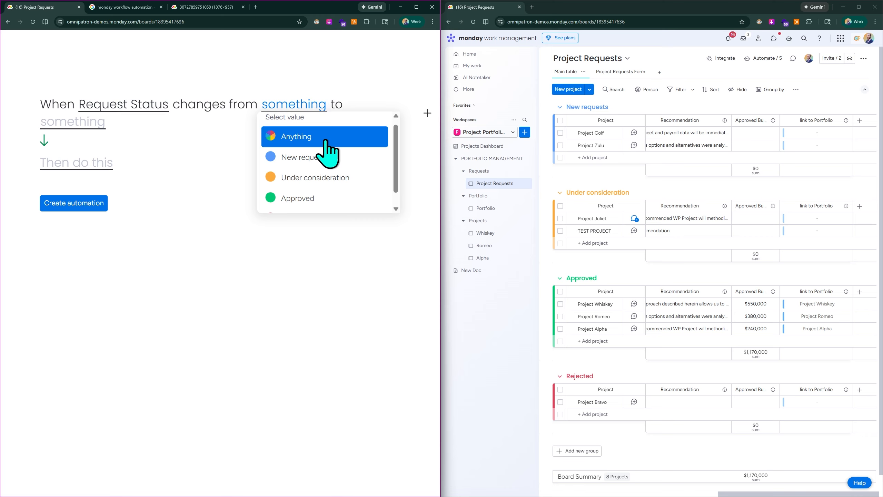
{"action": "left_click", "coordinate": [326, 179]}
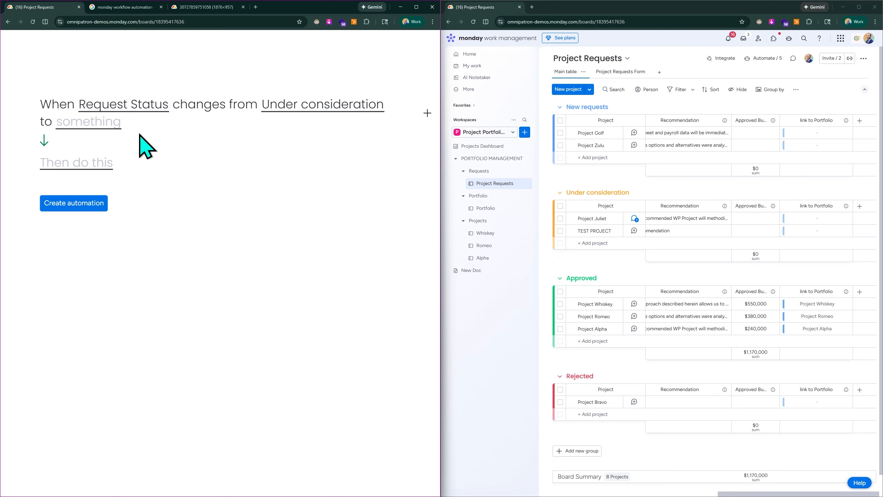
{"action": "left_click", "coordinate": [104, 122]}
{"action": "left_click", "coordinate": [109, 216]}
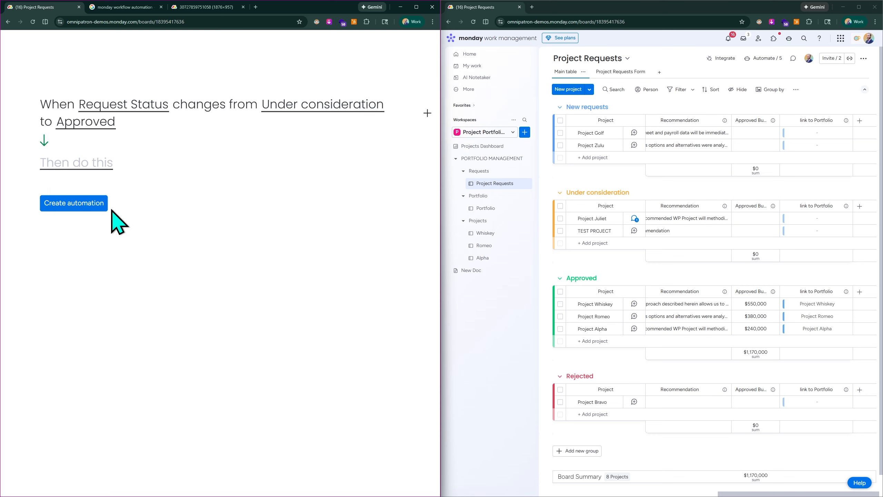
- Add an action that moves the item to the Approved group
{"action": "left_click", "coordinate": [63, 163]}
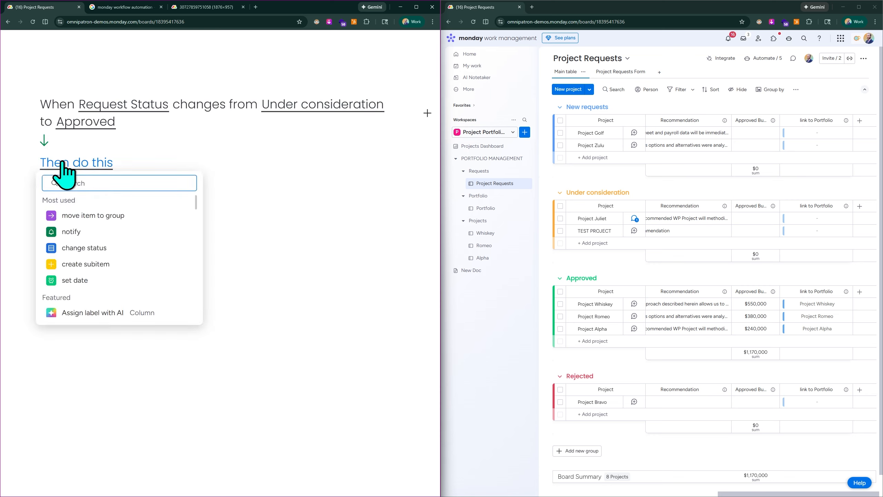
{"action": "left_click", "coordinate": [127, 214]}
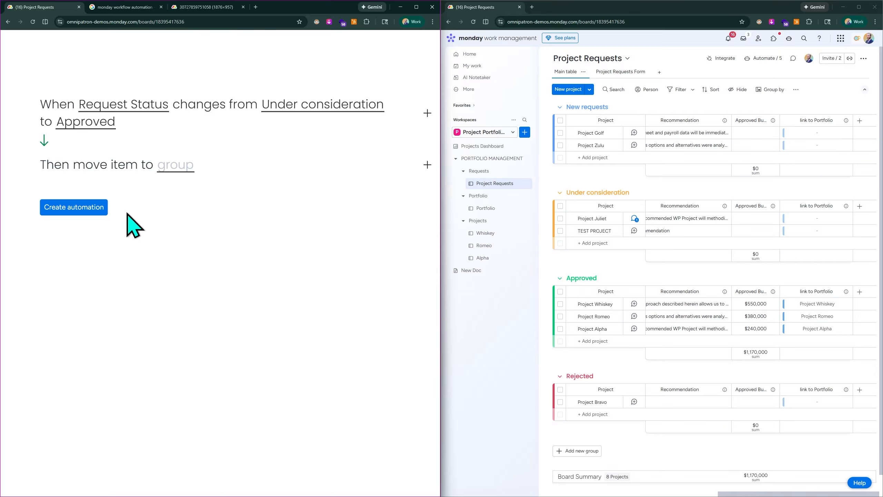
{"action": "left_click", "coordinate": [176, 166]}
{"action": "left_click", "coordinate": [215, 258]}
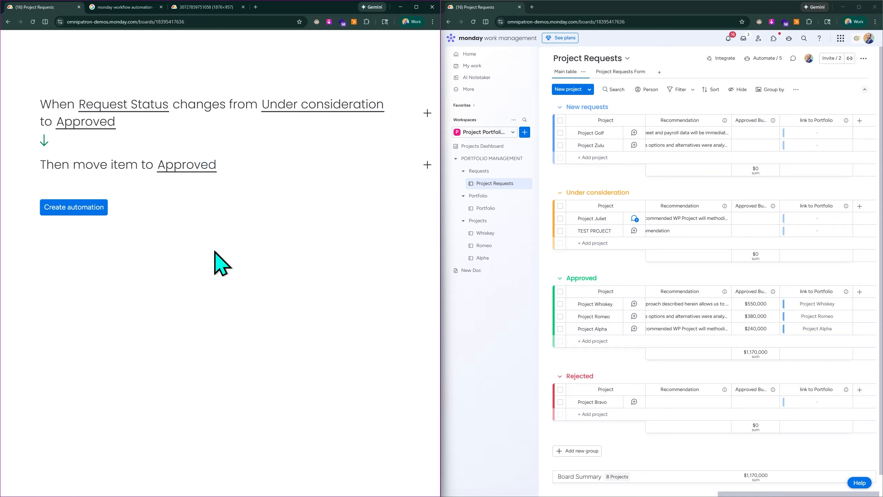
- Add a second action that creates an item in a board and connects the boards
{"action": "left_click", "coordinate": [427, 164]}
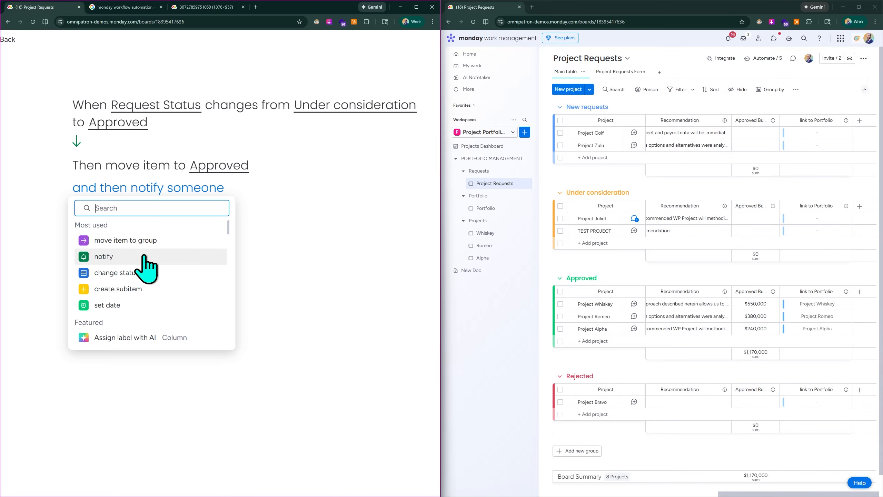
{"action": "scroll", "coordinate": [139, 264], "scroll_direction": "down", "scroll_amount": 5}
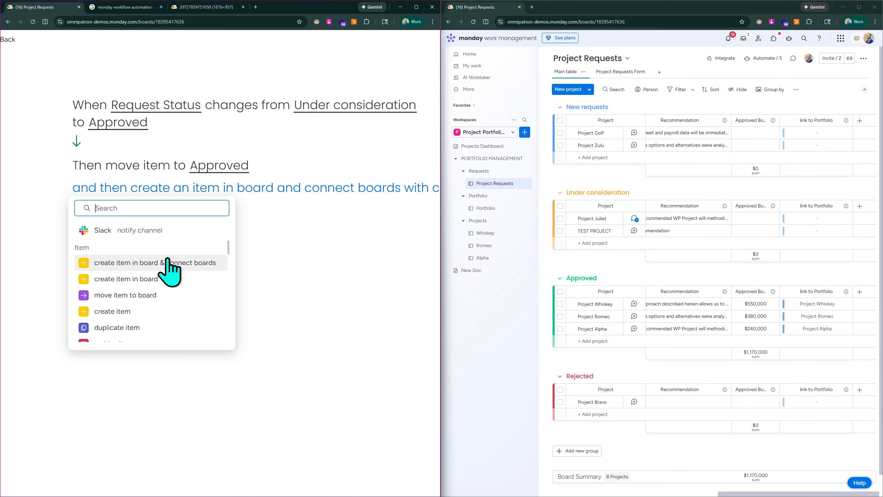
{"action": "left_click", "coordinate": [186, 263]}
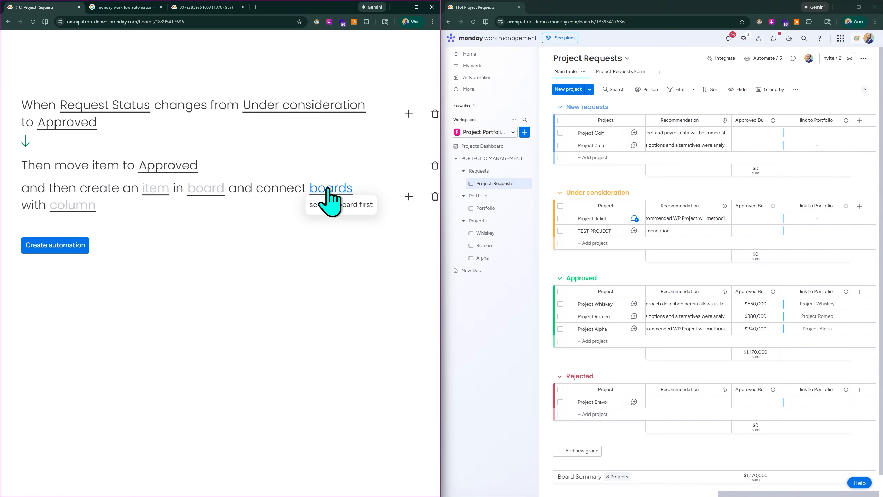
- Set Portfolio as the board that receives the created item and open the choices for where the board linkage is created
{"action": "left_click", "coordinate": [208, 190]}
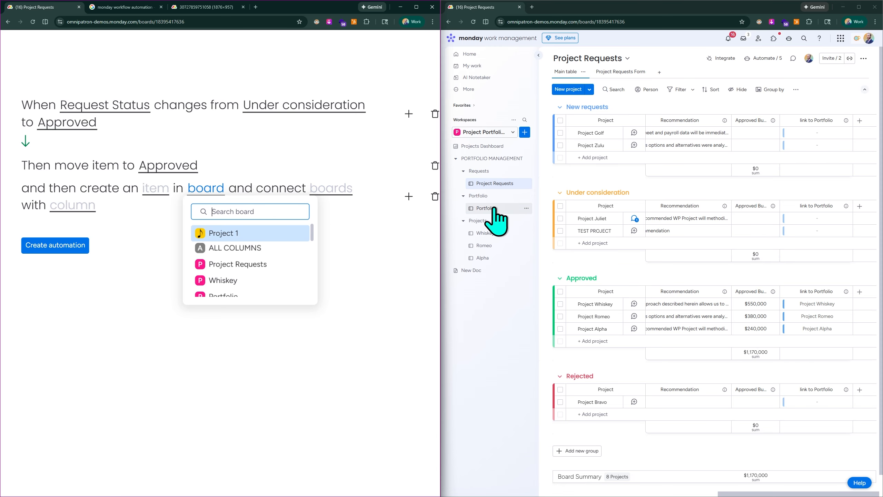
{"action": "scroll", "coordinate": [500, 220], "scroll_direction": "up", "scroll_amount": 5}
{"action": "scroll", "coordinate": [500, 212], "scroll_direction": "left", "scroll_amount": 1}
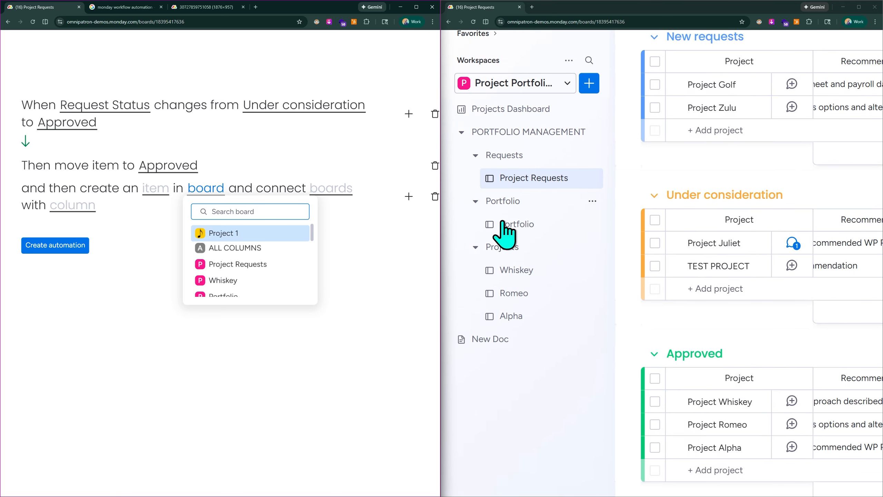
{"action": "scroll", "coordinate": [257, 271], "scroll_direction": "down", "scroll_amount": 1}
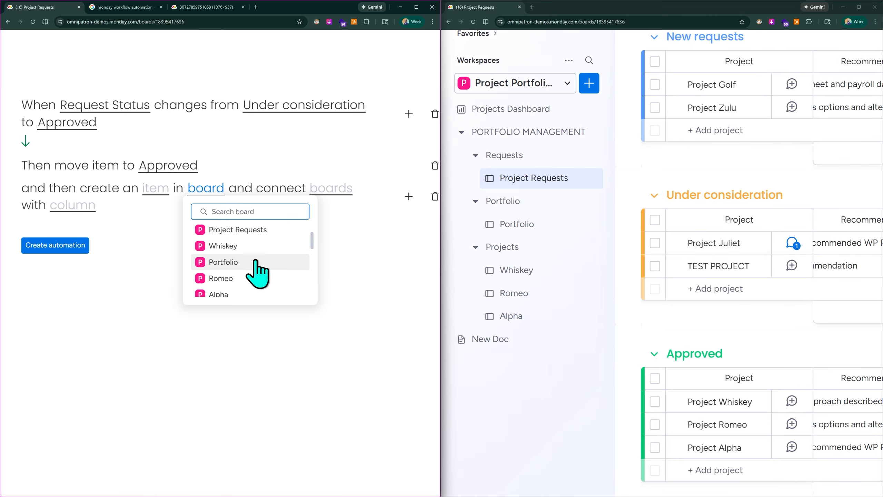
{"action": "left_click", "coordinate": [240, 270]}
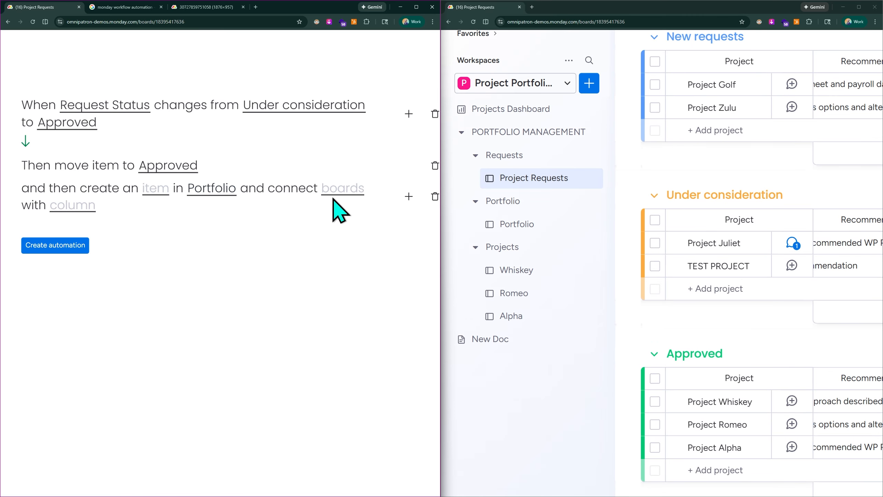
{"action": "left_click", "coordinate": [338, 191]}
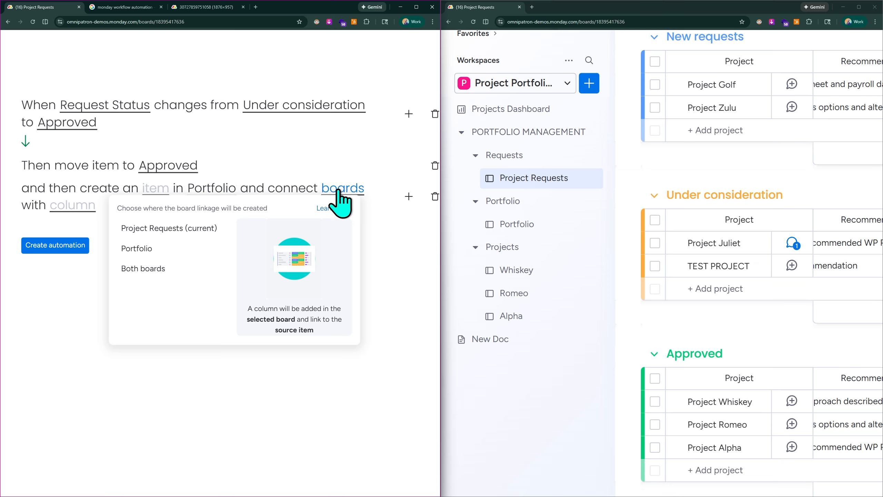
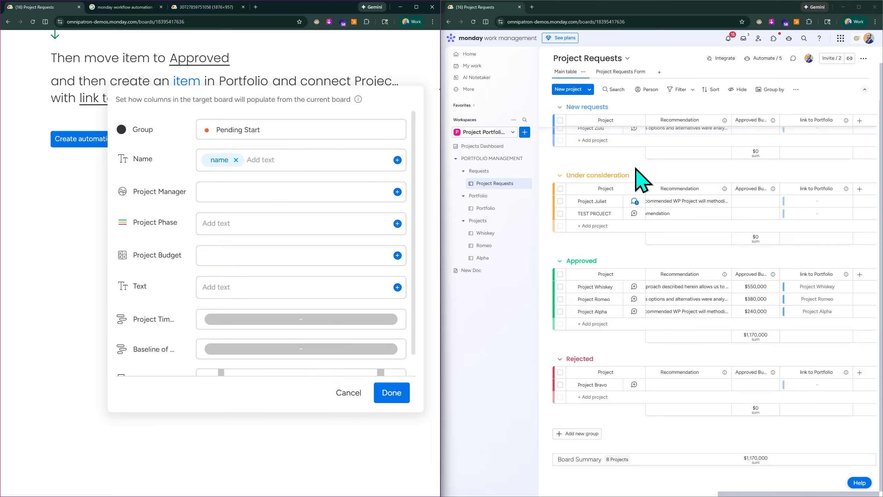
- Compare the Project Requests and Portfolio boards' columns with the fields of the new item's column mapping, ending on the Portfolio board
{"action": "scroll", "coordinate": [642, 179], "scroll_direction": "up", "scroll_amount": 1}
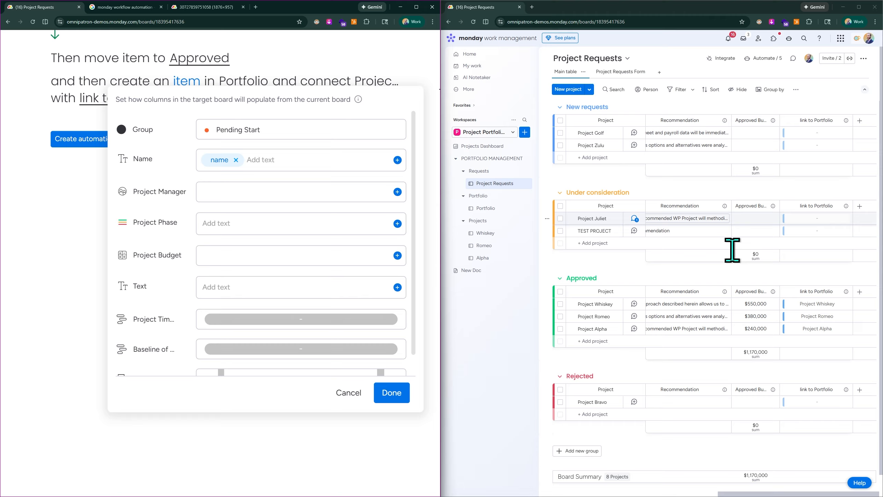
{"action": "left_click", "coordinate": [513, 210]}
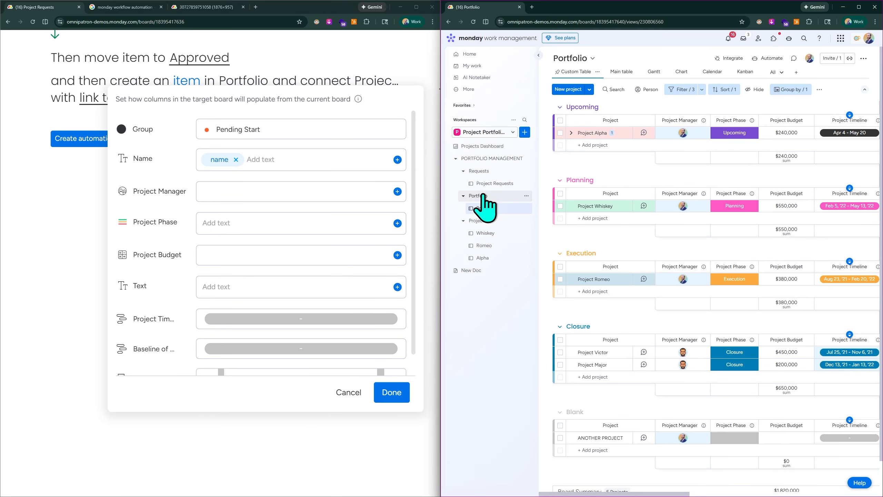
{"action": "left_click", "coordinate": [499, 184]}
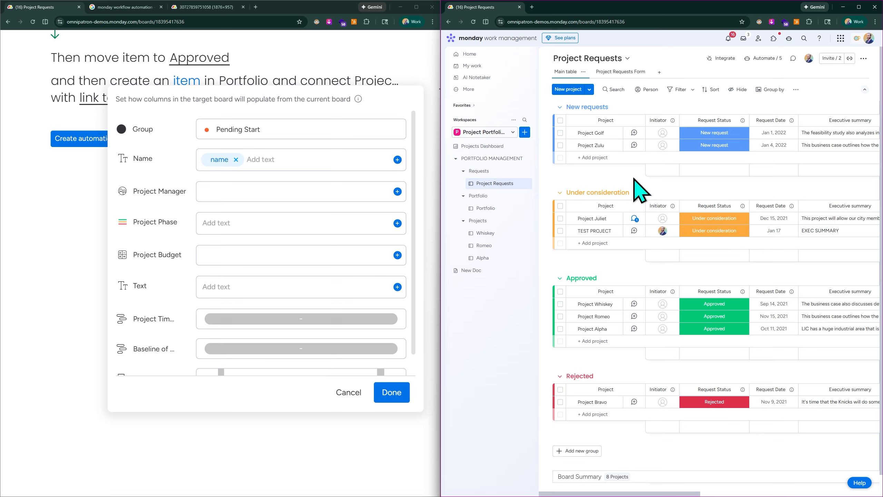
{"action": "scroll", "coordinate": [167, 153], "scroll_direction": "up", "scroll_amount": 3}
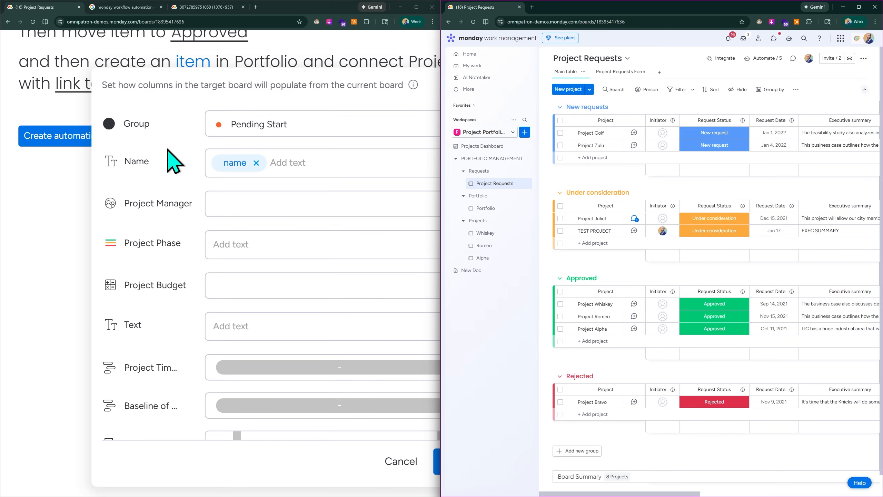
{"action": "scroll", "coordinate": [80, 160], "scroll_direction": "right", "scroll_amount": 2}
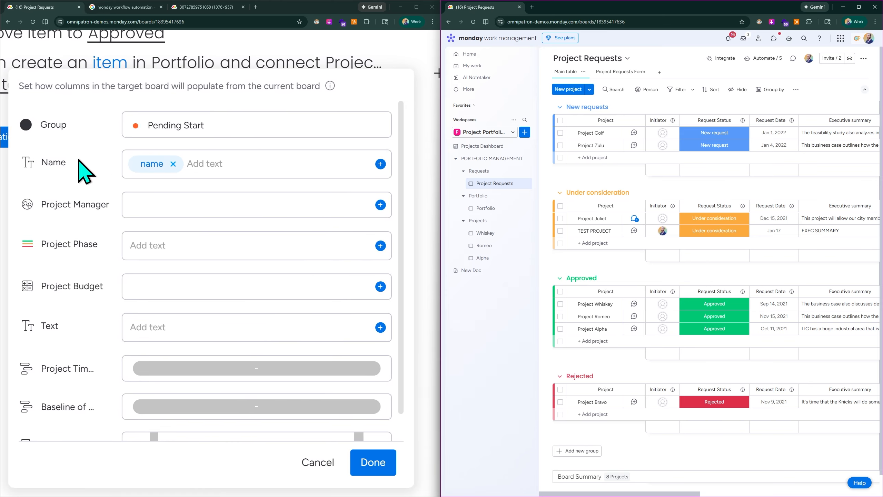
{"action": "left_click", "coordinate": [488, 208]}
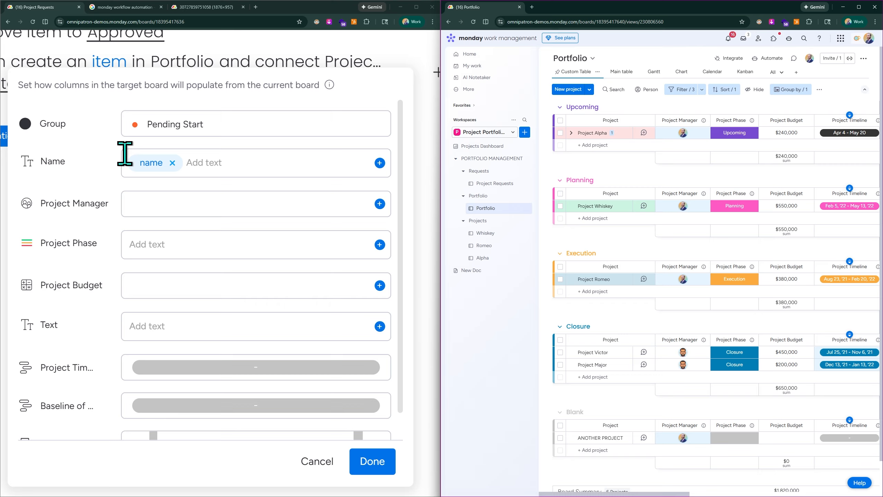
{"action": "left_click", "coordinate": [94, 210]}
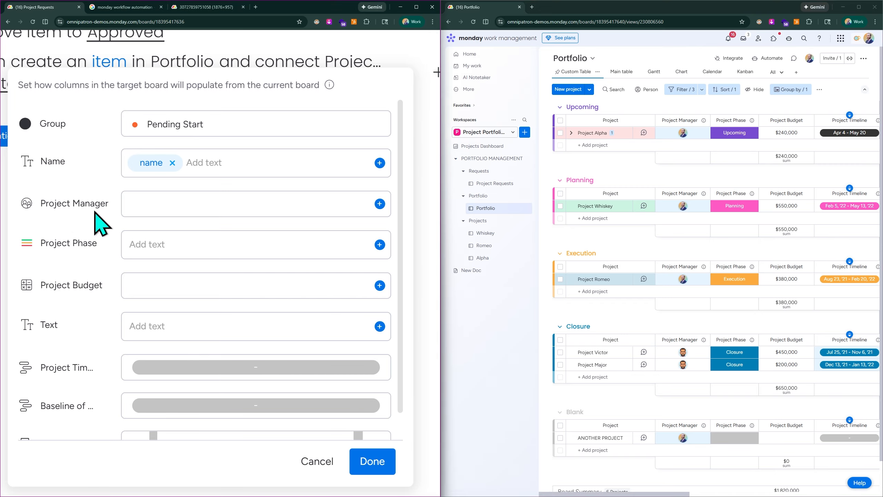
{"action": "scroll", "coordinate": [85, 209], "scroll_direction": "up", "scroll_amount": 5}
{"action": "scroll", "coordinate": [60, 206], "scroll_direction": "left", "scroll_amount": 1}
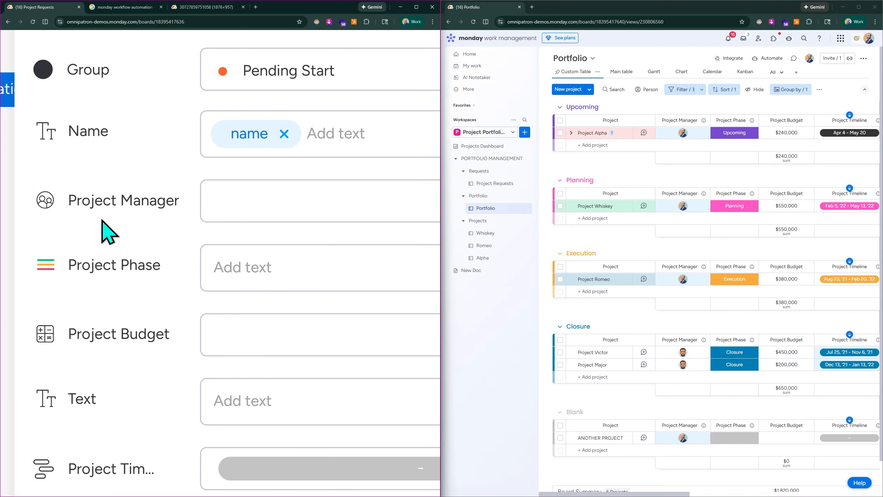
{"action": "scroll", "coordinate": [483, 216], "scroll_direction": "up", "scroll_amount": 3}
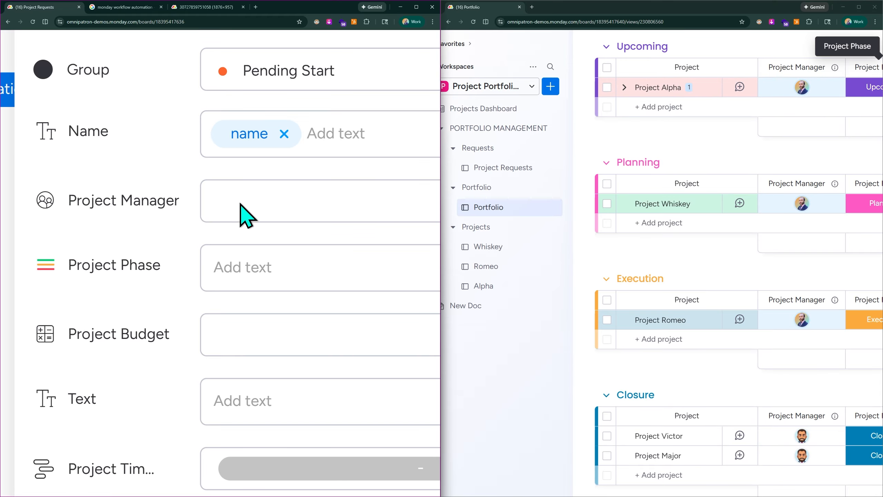
- Return to the Project Requests board and widen its Initiator column so the full heading can be read
{"action": "left_click", "coordinate": [506, 170]}
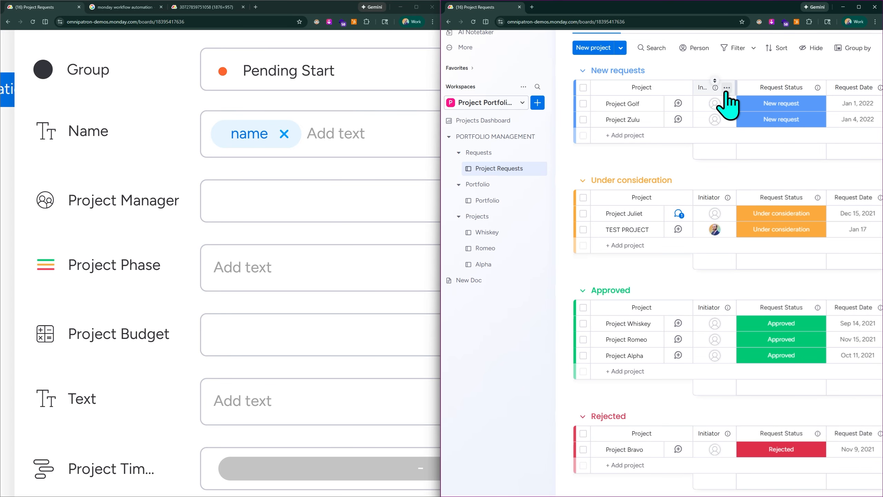
{"action": "left_click_drag", "start_coordinate": [736, 88], "coordinate": [770, 88]}
{"action": "scroll", "coordinate": [750, 88], "scroll_direction": "up", "scroll_amount": 5}
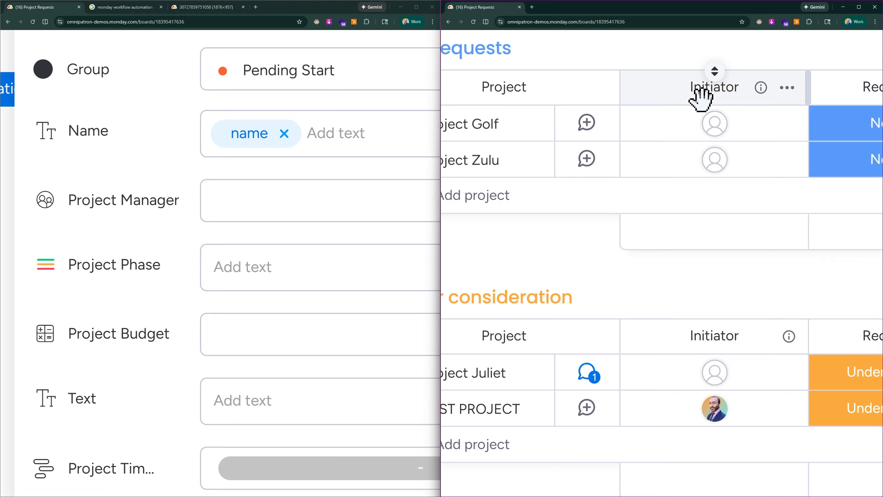
{"action": "scroll", "coordinate": [700, 100], "scroll_direction": "down", "scroll_amount": 5}
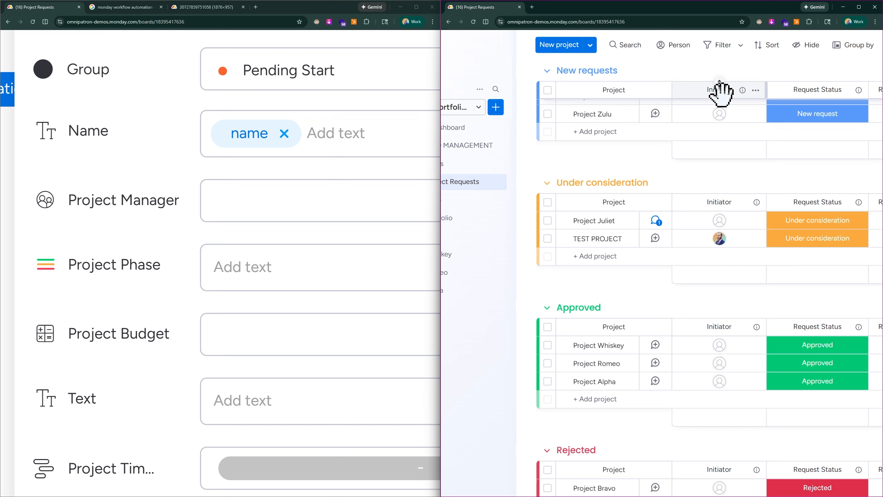
{"action": "scroll", "coordinate": [722, 132], "scroll_direction": "up", "scroll_amount": 1}
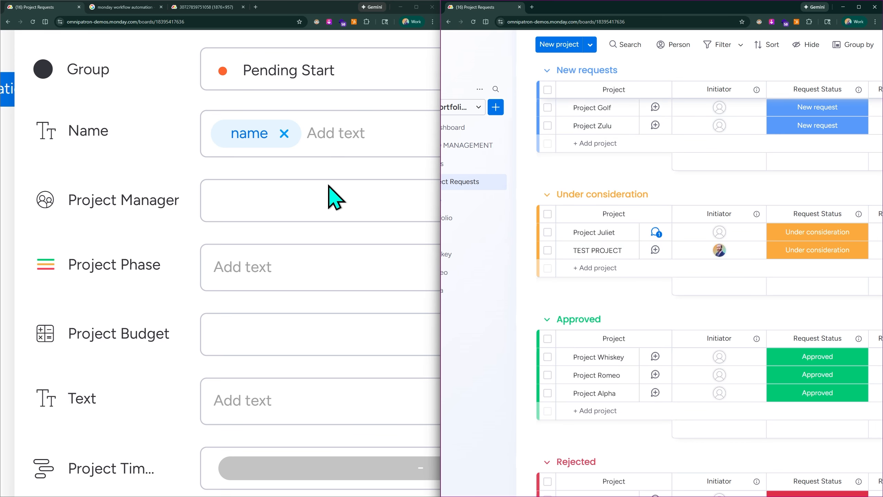
- Map the new item's Project Manager field to the Initiator column
{"action": "scroll", "coordinate": [39, 170], "scroll_direction": "down", "scroll_amount": 5}
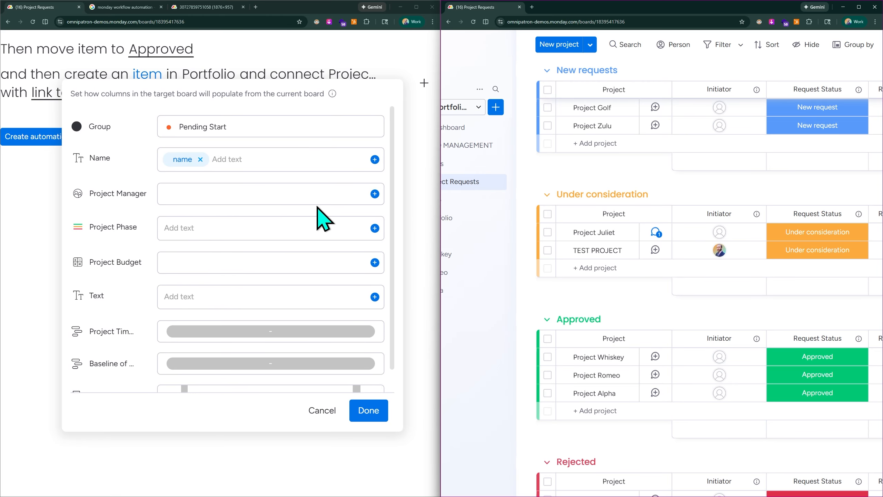
{"action": "left_click", "coordinate": [374, 194]}
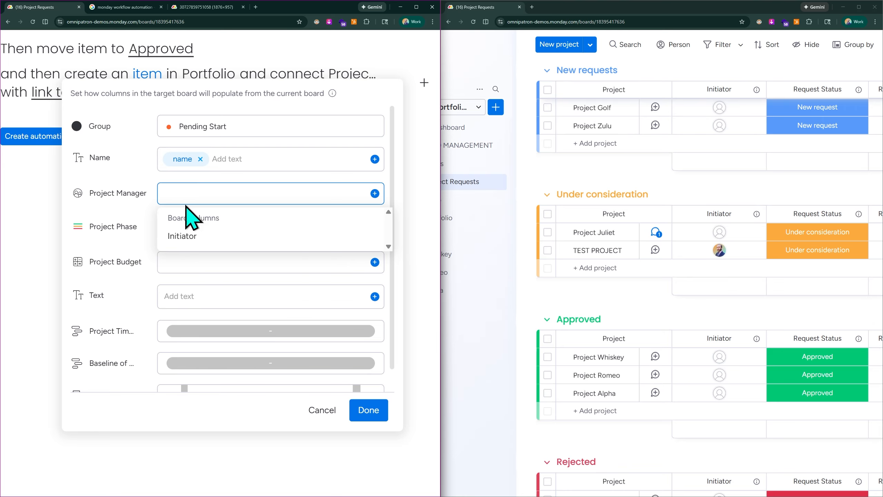
{"action": "left_click", "coordinate": [191, 237]}
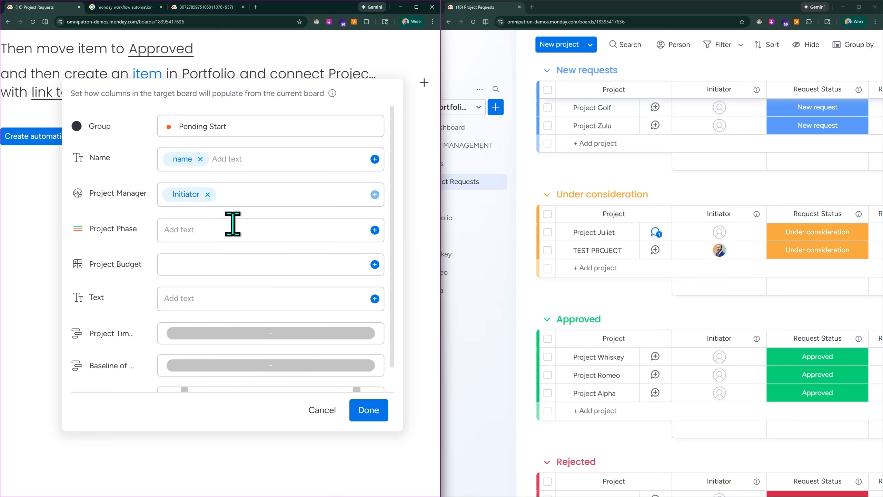
- Compare the board columns offered for the new item's Project Phase field with the columns of the Project Requests board
{"action": "scroll", "coordinate": [477, 188], "scroll_direction": "down", "scroll_amount": 5}
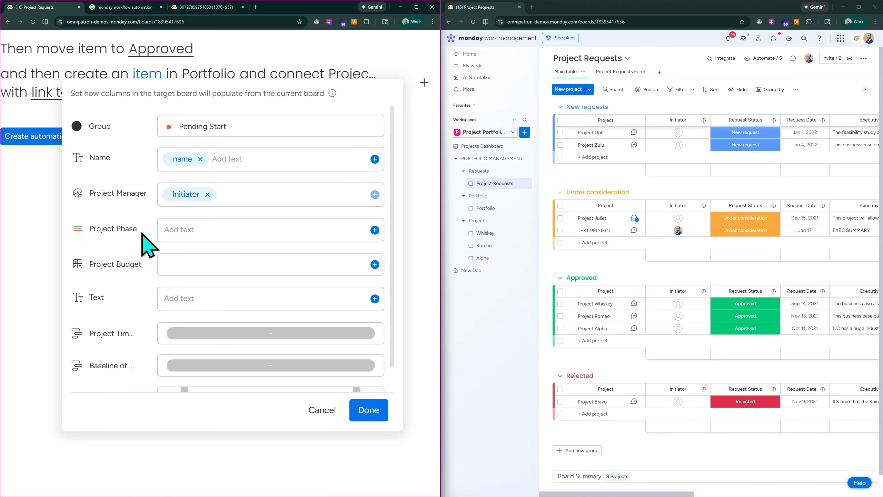
{"action": "left_click", "coordinate": [375, 231]}
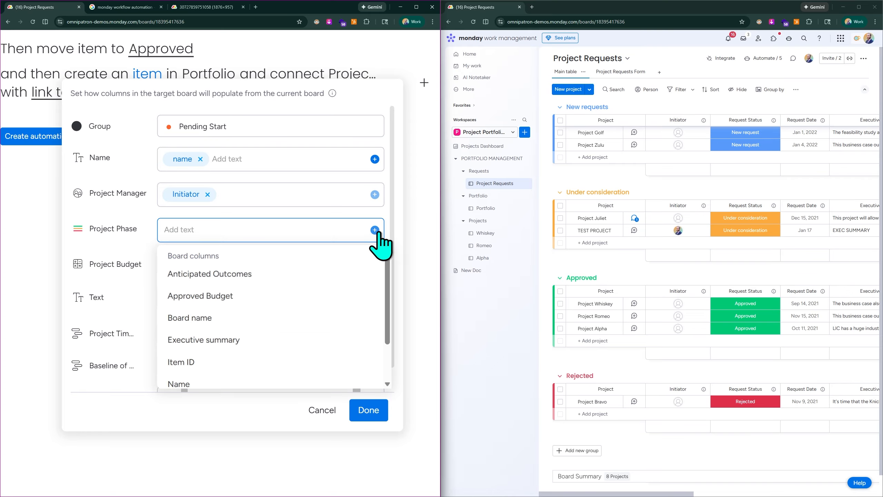
{"action": "scroll", "coordinate": [725, 134], "scroll_direction": "right", "scroll_amount": 3}
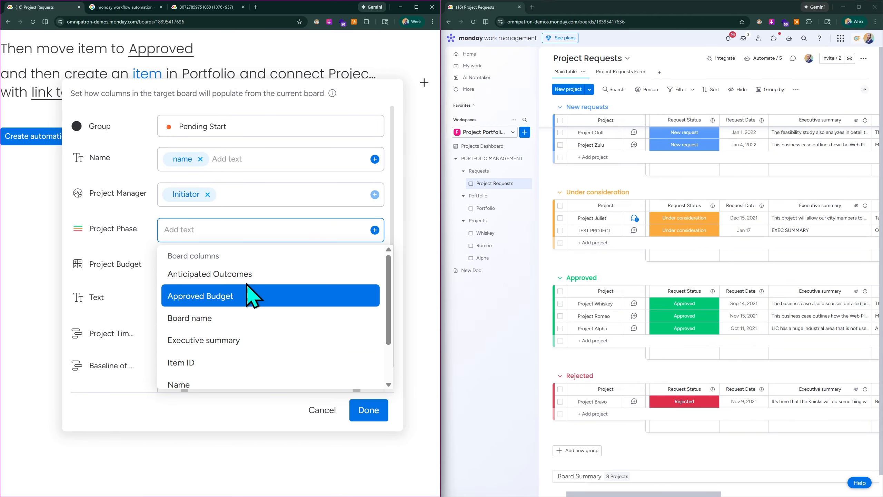
{"action": "scroll", "coordinate": [292, 339], "scroll_direction": "down", "scroll_amount": 2}
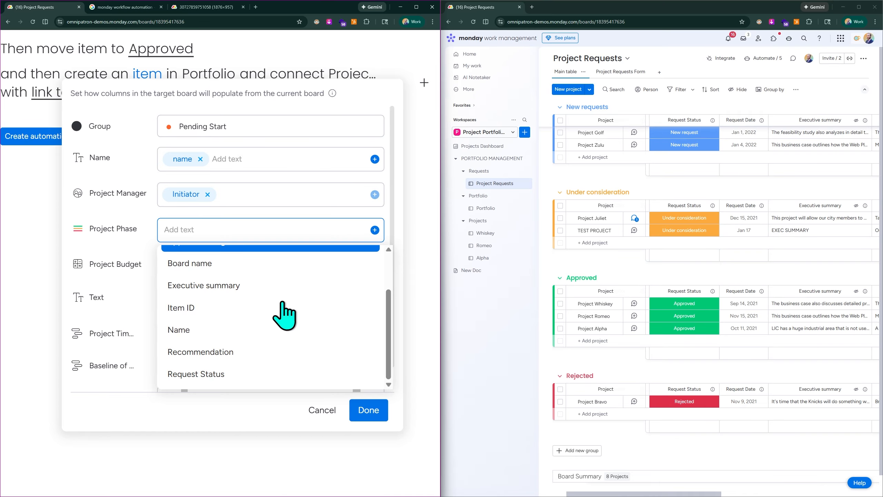
{"action": "left_click", "coordinate": [258, 219]}
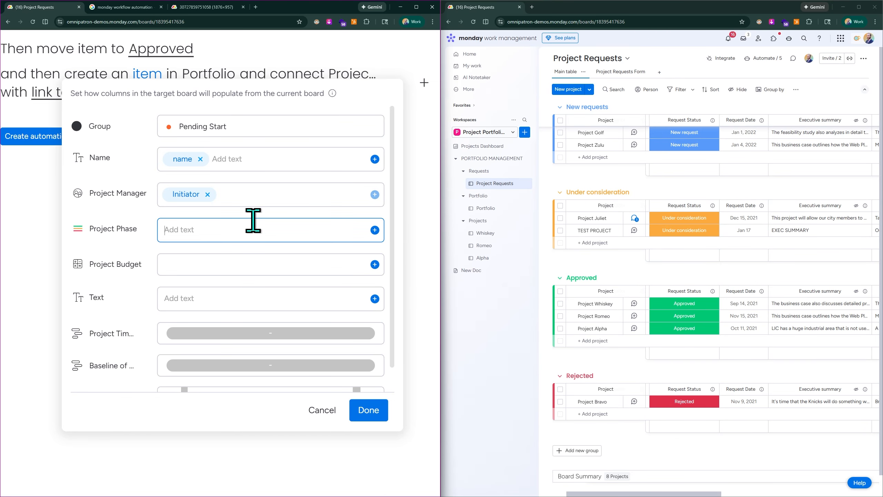
{"action": "left_click", "coordinate": [375, 230]}
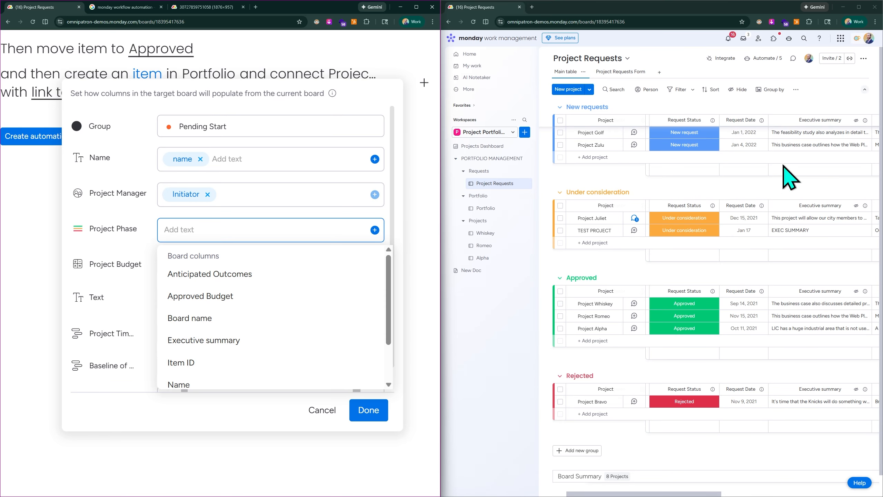
{"action": "scroll", "coordinate": [803, 159], "scroll_direction": "right", "scroll_amount": 2}
{"action": "scroll", "coordinate": [795, 159], "scroll_direction": "left", "scroll_amount": 5}
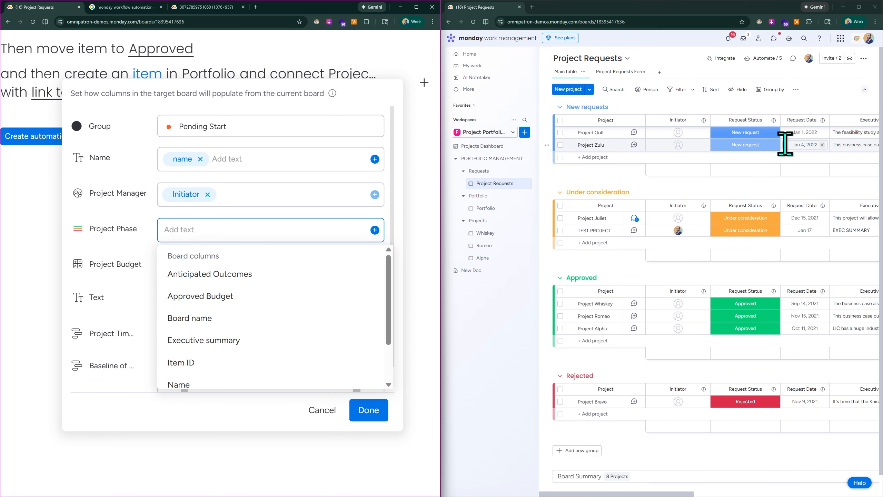
- Show the Portfolio board's main table and open the list of Project Phase labels for Project Alpha
{"action": "left_click", "coordinate": [486, 208]}
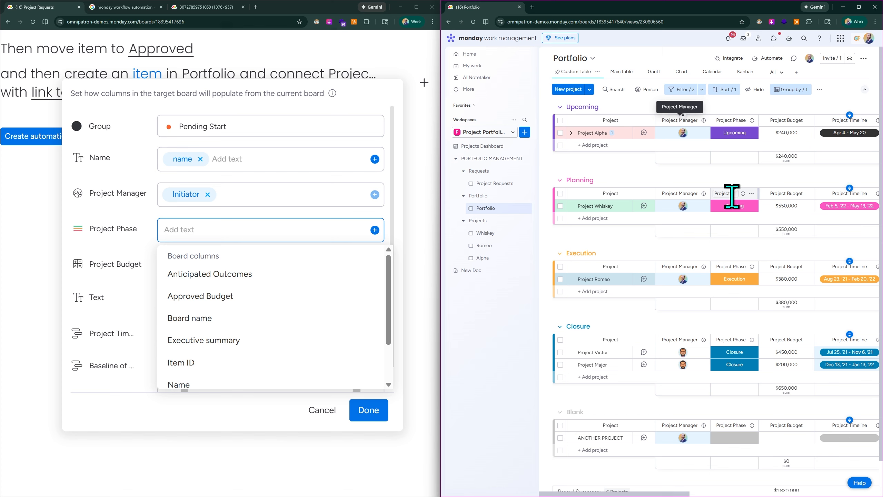
{"action": "left_click", "coordinate": [622, 73]}
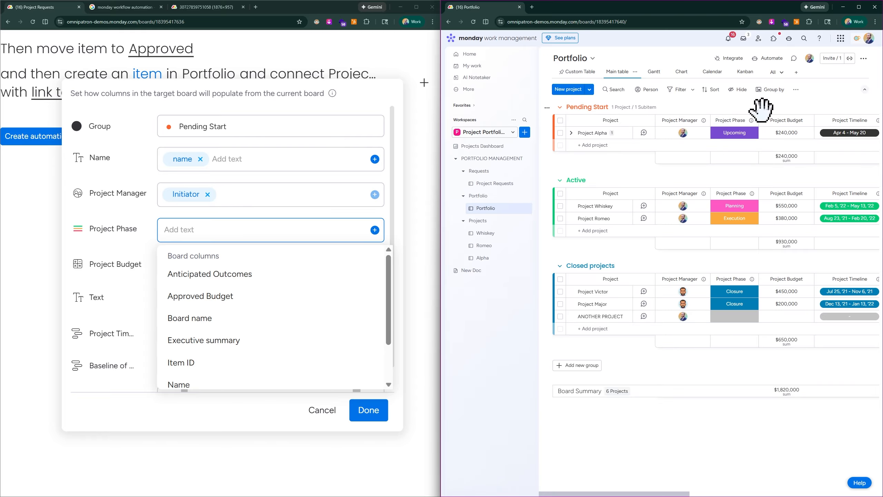
{"action": "scroll", "coordinate": [778, 116], "scroll_direction": "up", "scroll_amount": 3}
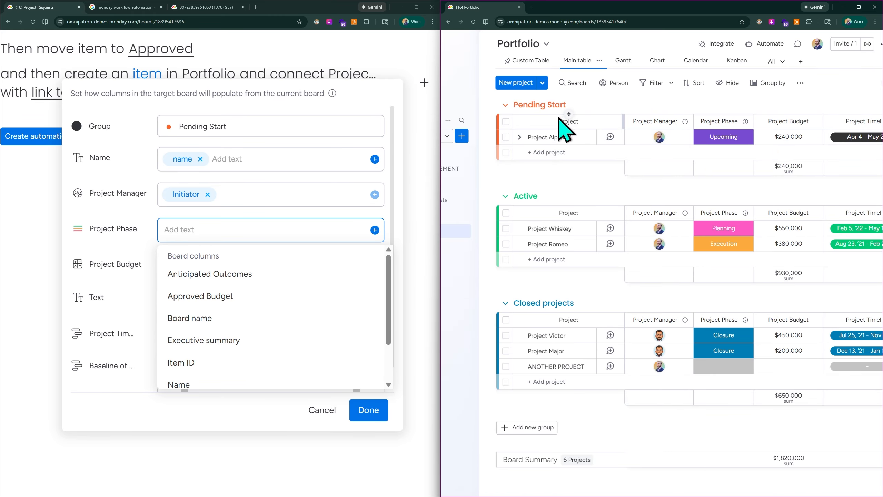
{"action": "left_click", "coordinate": [731, 140]}
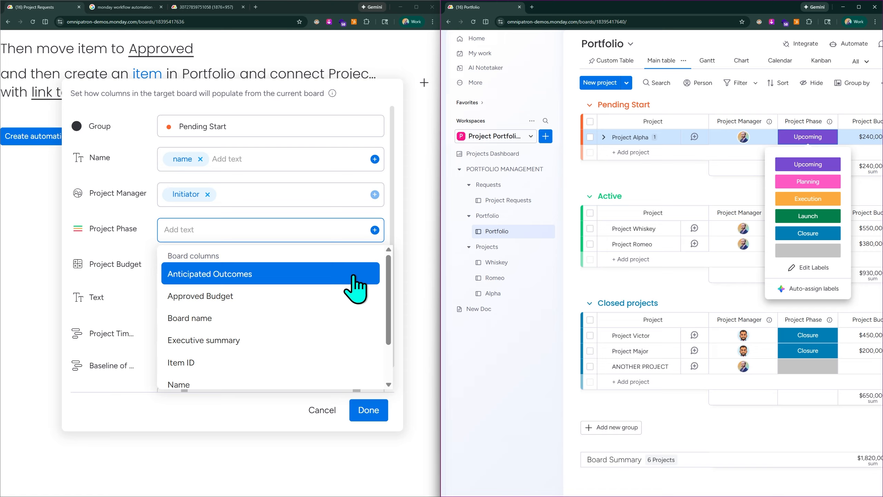
- Set the new item's Project Phase field to the fixed text Planning, spelled exactly like the Portfolio board's label
{"action": "scroll", "coordinate": [237, 300], "scroll_direction": "down", "scroll_amount": 5}
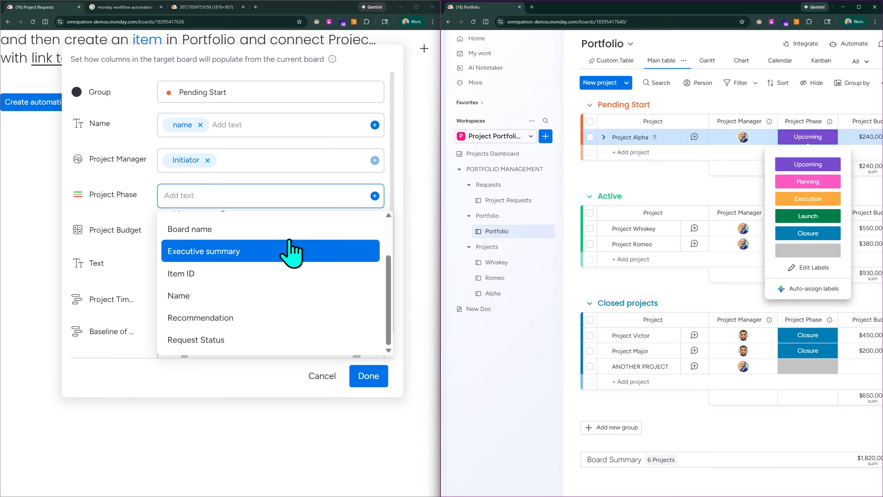
{"action": "scroll", "coordinate": [275, 272], "scroll_direction": "up", "scroll_amount": 3}
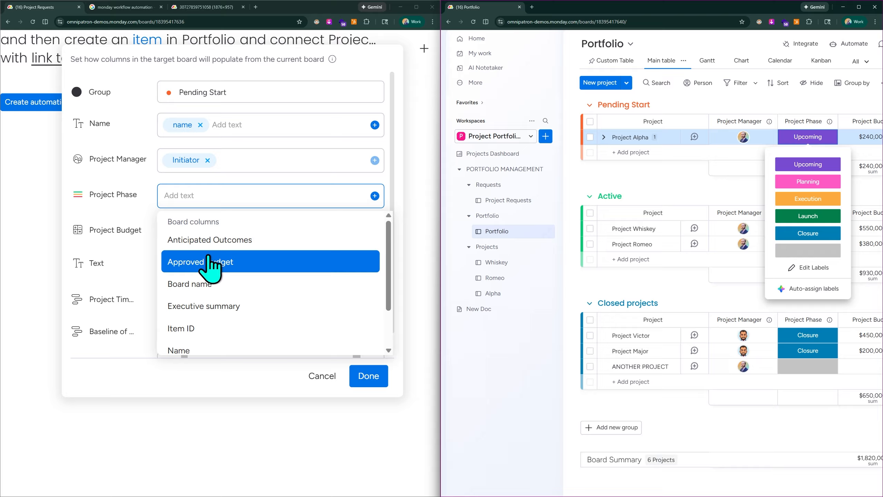
{"action": "scroll", "coordinate": [232, 296], "scroll_direction": "down", "scroll_amount": 1}
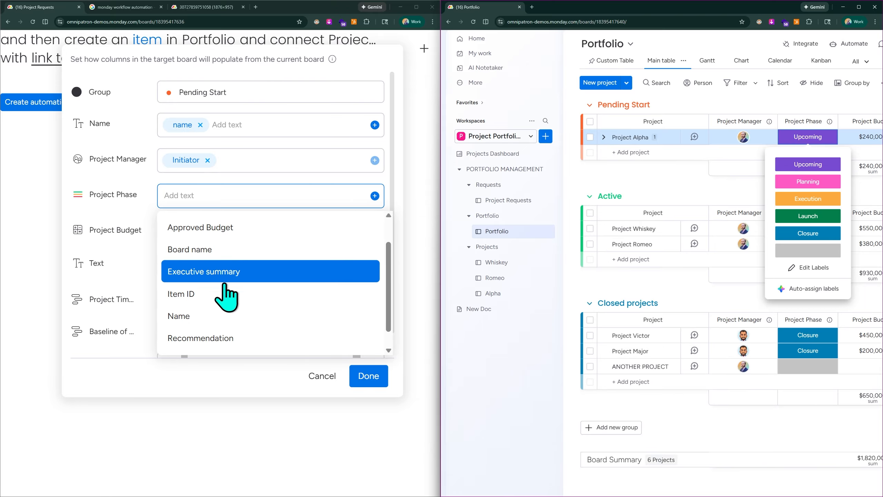
{"action": "scroll", "coordinate": [209, 313], "scroll_direction": "down", "scroll_amount": 1}
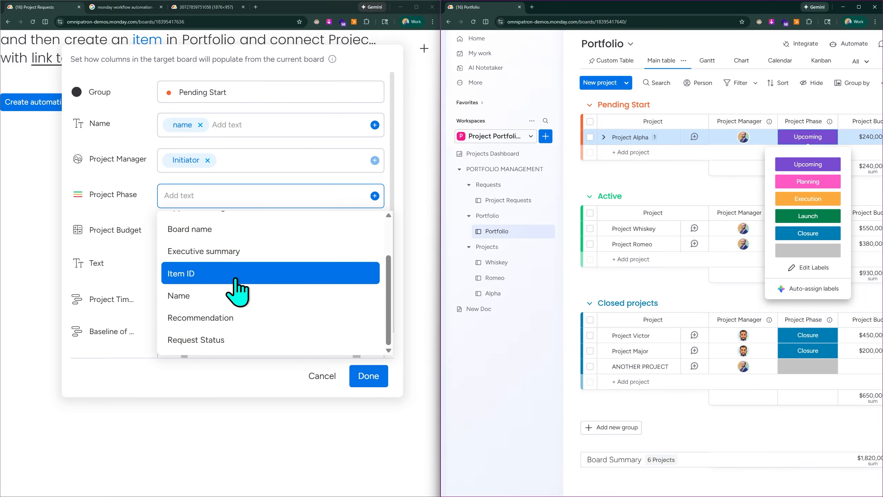
{"action": "scroll", "coordinate": [237, 290], "scroll_direction": "up", "scroll_amount": 2}
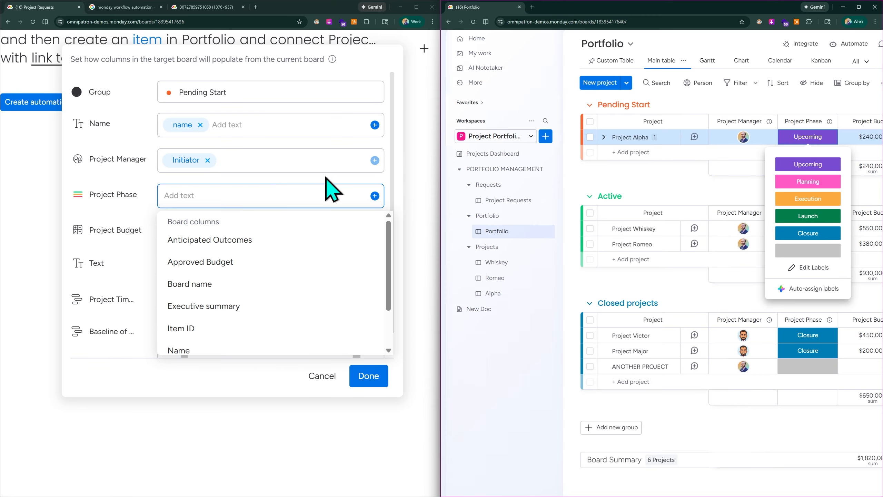
{"action": "left_click", "coordinate": [268, 197]}
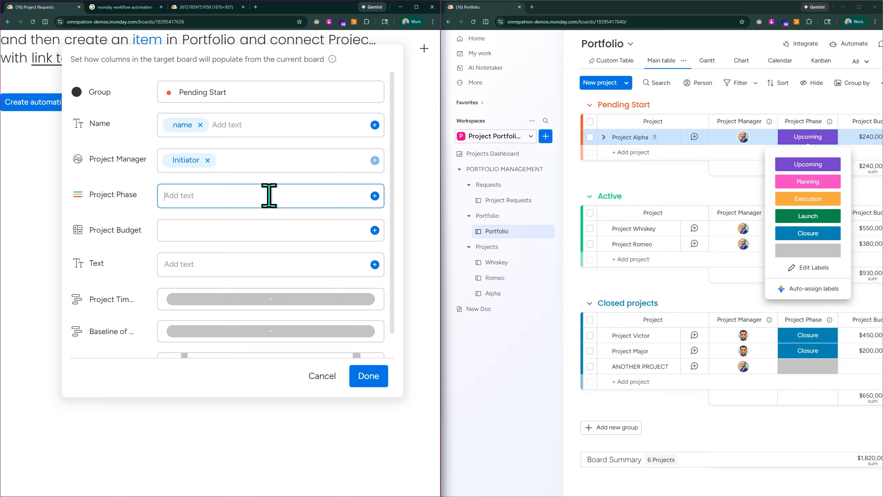
{"action": "scroll", "coordinate": [824, 183], "scroll_direction": "up", "scroll_amount": 5}
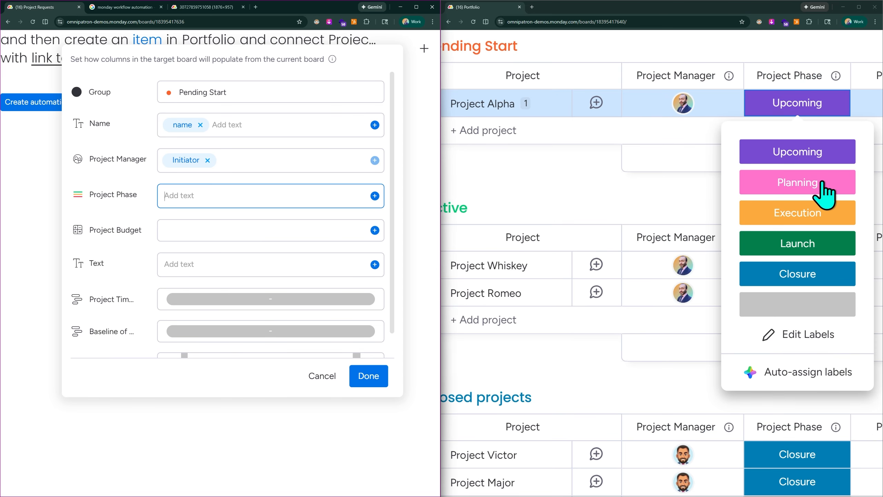
{"action": "scroll", "coordinate": [796, 182], "scroll_direction": "right", "scroll_amount": 2}
{"action": "scroll", "coordinate": [740, 180], "scroll_direction": "up", "scroll_amount": 4}
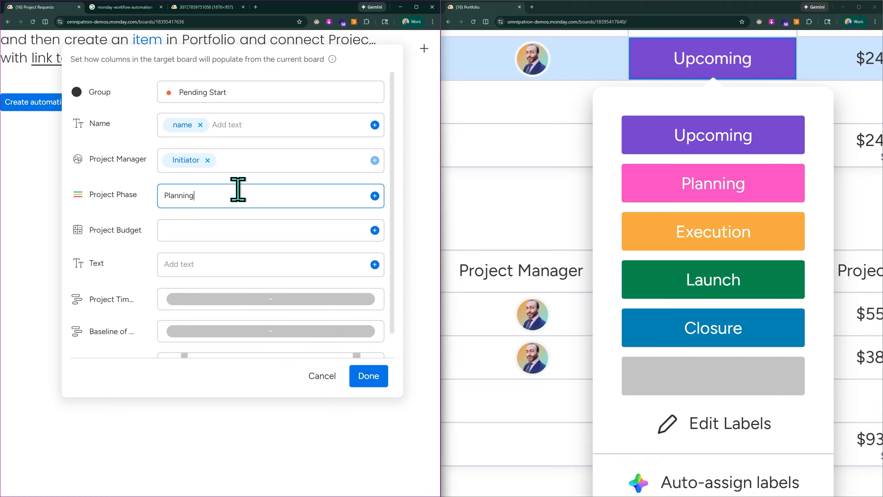
{"action": "scroll", "coordinate": [163, 186], "scroll_direction": "up", "scroll_amount": 5}
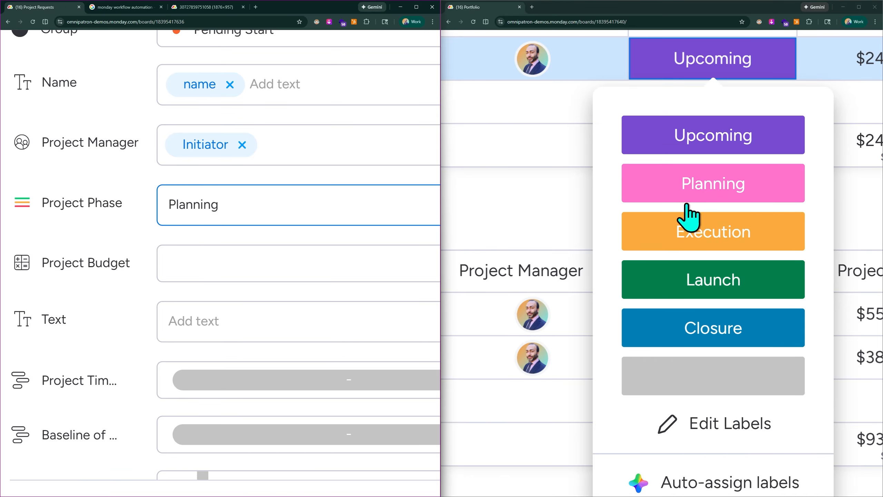
{"action": "scroll", "coordinate": [192, 169], "scroll_direction": "down", "scroll_amount": 5}
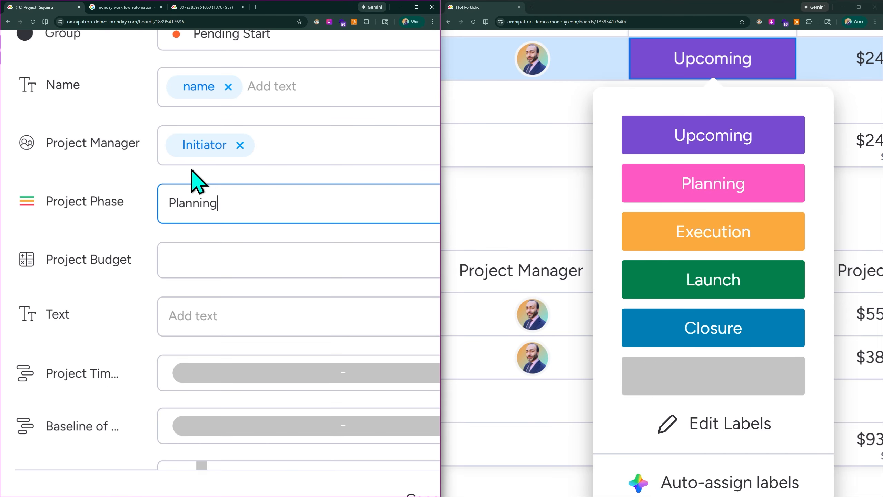
{"action": "scroll", "coordinate": [192, 178], "scroll_direction": "down", "scroll_amount": 1}
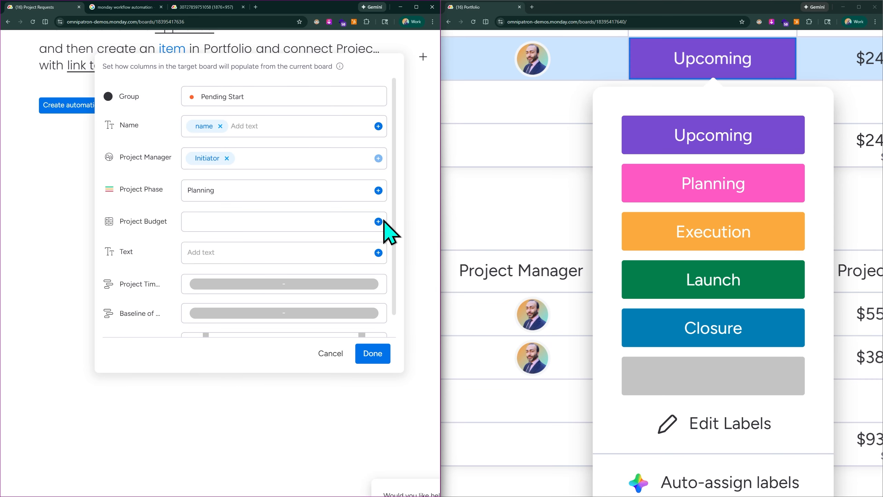
- Widen the Approved Budget column on the Project Requests board and map the new item's Project Budget field to that column
{"action": "scroll", "coordinate": [703, 142], "scroll_direction": "down", "scroll_amount": 6}
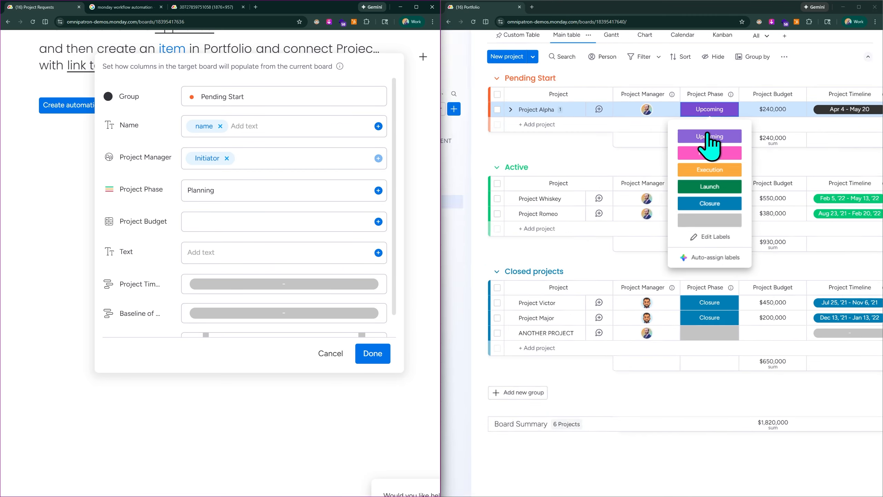
{"action": "left_click", "coordinate": [506, 183]}
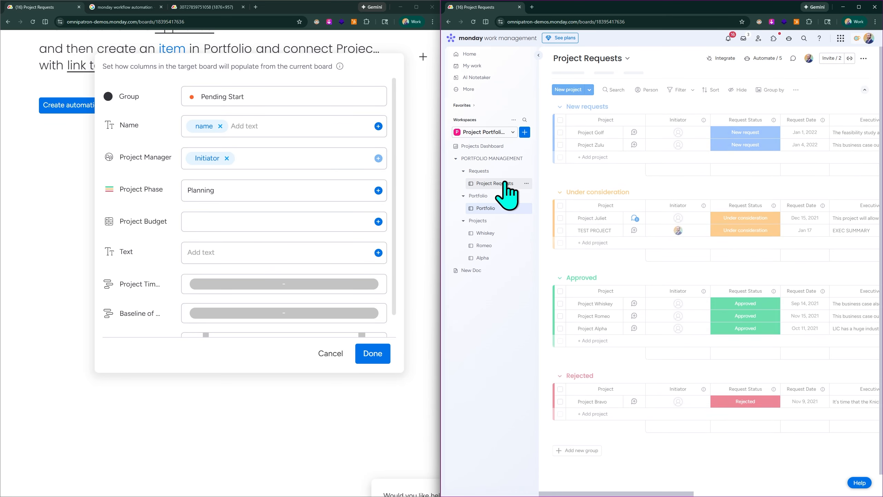
{"action": "scroll", "coordinate": [785, 163], "scroll_direction": "right", "scroll_amount": 4}
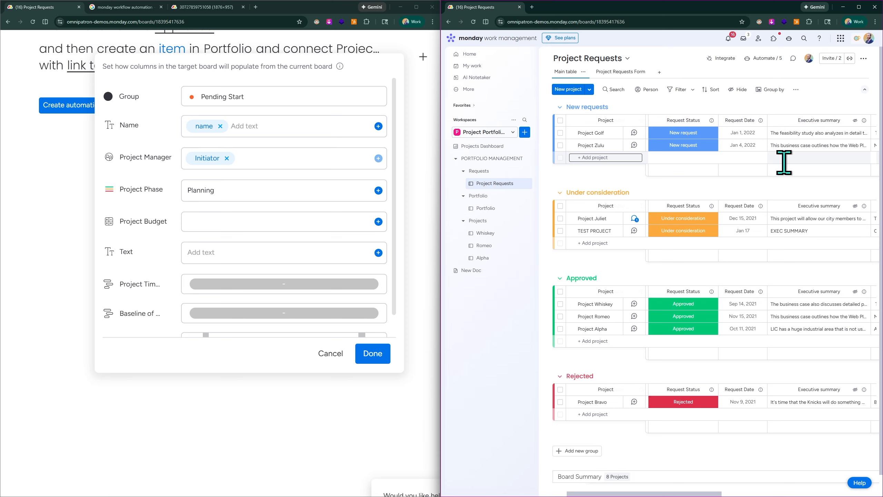
{"action": "scroll", "coordinate": [814, 177], "scroll_direction": "right", "scroll_amount": 5}
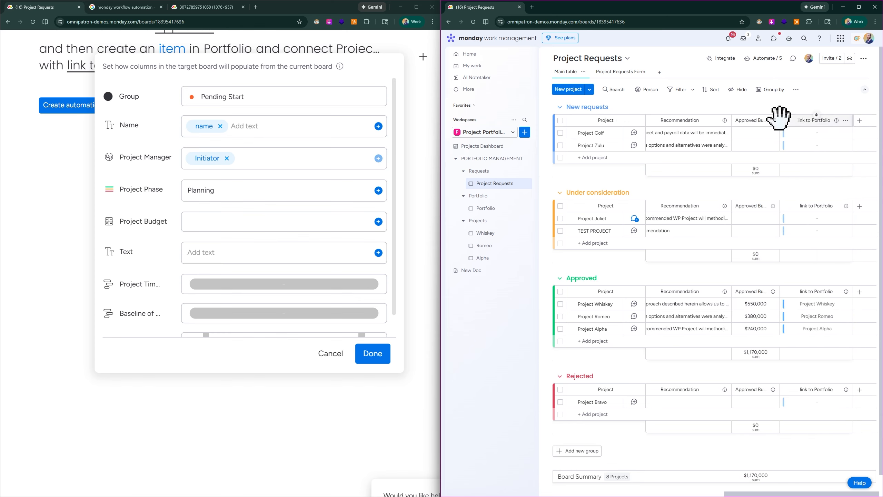
{"action": "left_click_drag", "start_coordinate": [780, 120], "coordinate": [814, 120]}
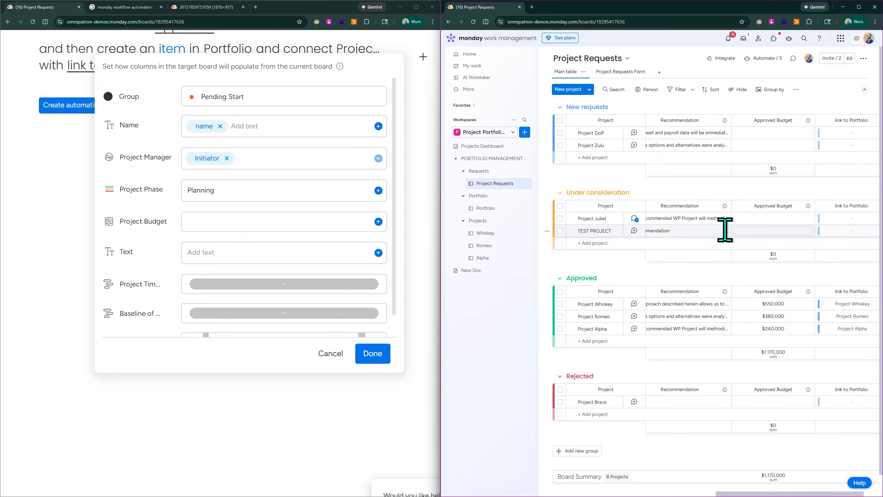
{"action": "left_click", "coordinate": [379, 222]}
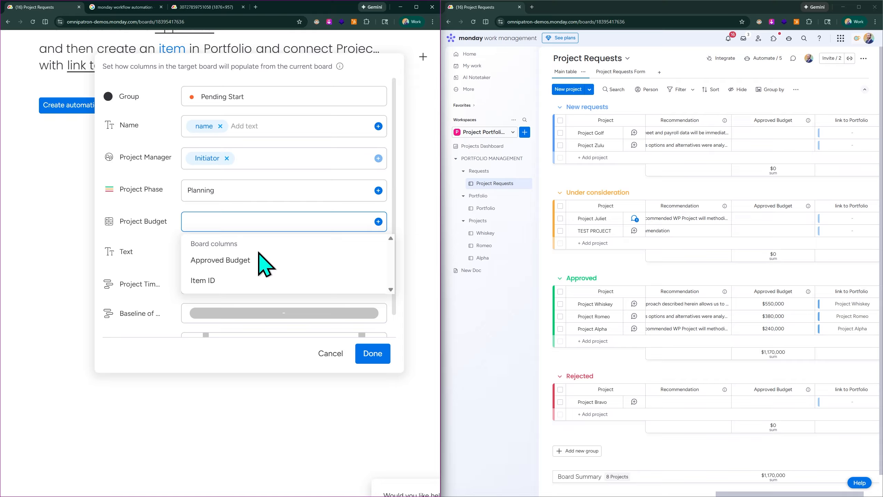
{"action": "left_click", "coordinate": [224, 260]}
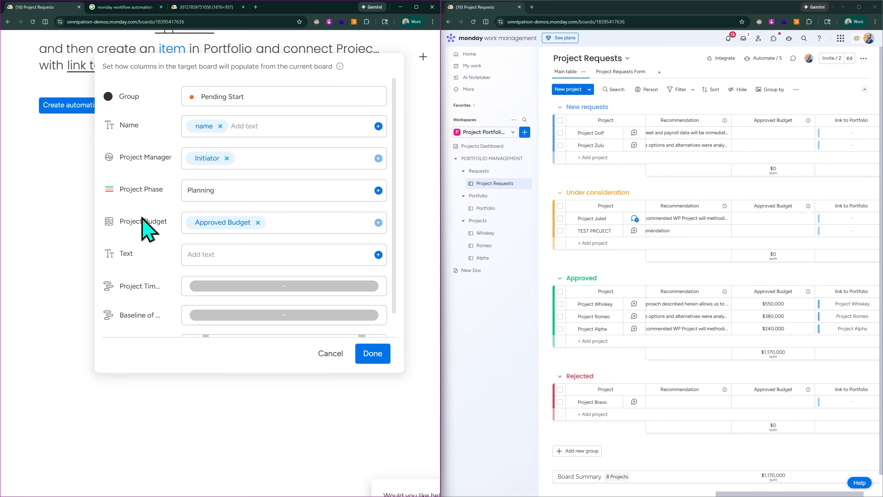
- Check the Portfolio board's columns and map the new item's Text field to the Anticipated Outcomes column
{"action": "left_click", "coordinate": [504, 208]}
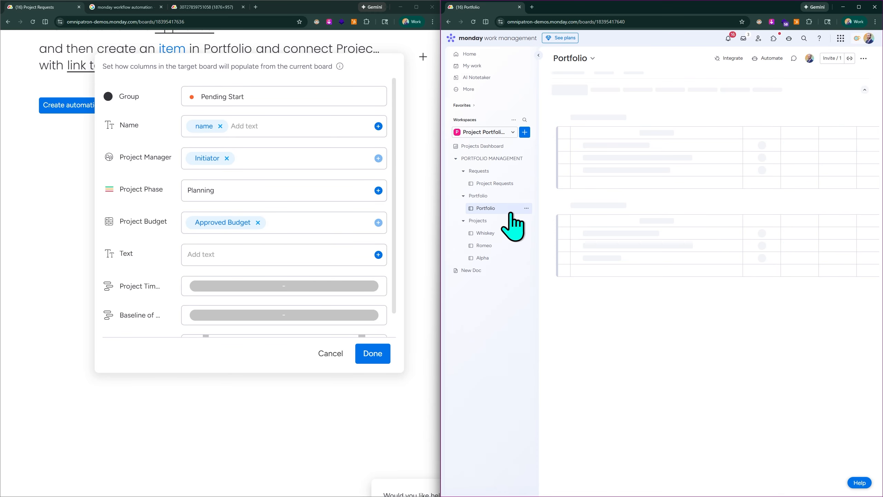
{"action": "scroll", "coordinate": [788, 173], "scroll_direction": "right", "scroll_amount": 10}
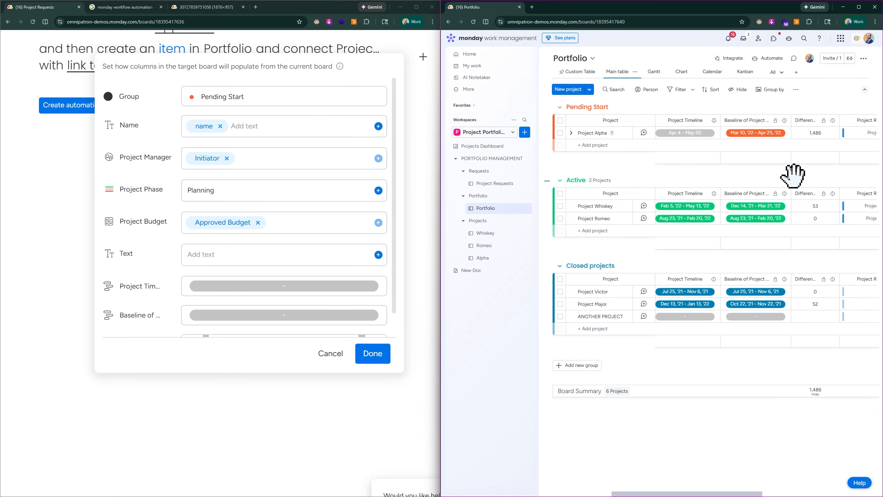
{"action": "scroll", "coordinate": [792, 175], "scroll_direction": "right", "scroll_amount": 6}
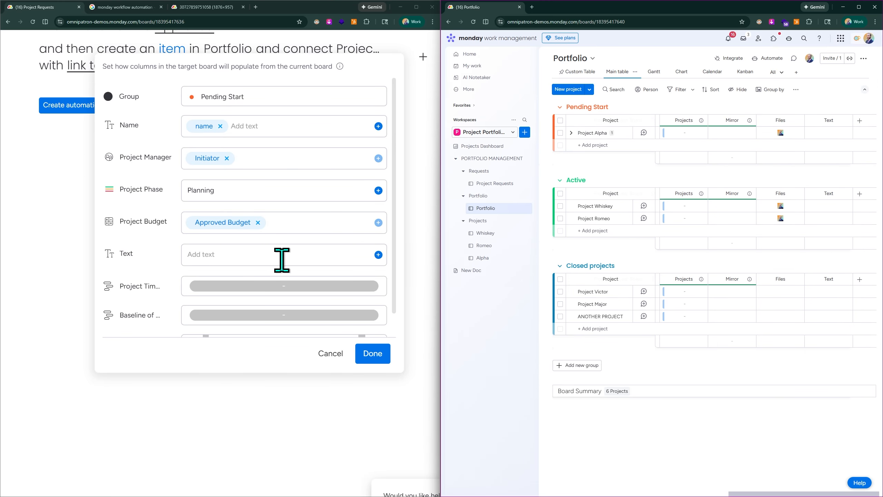
{"action": "scroll", "coordinate": [803, 177], "scroll_direction": "left", "scroll_amount": 6}
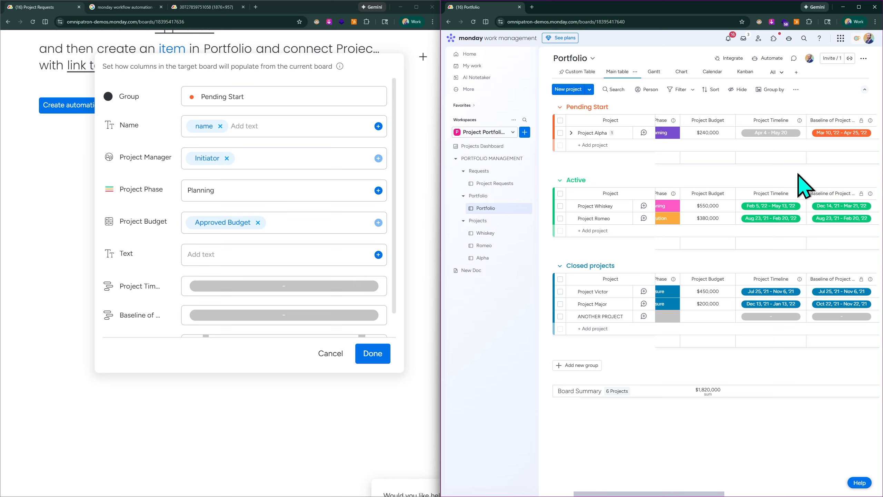
{"action": "left_click", "coordinate": [265, 252]}
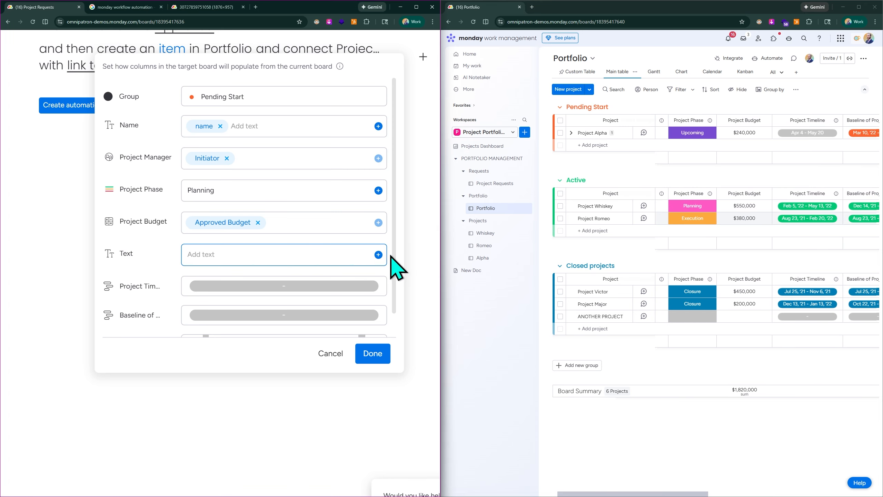
{"action": "left_click", "coordinate": [378, 254]}
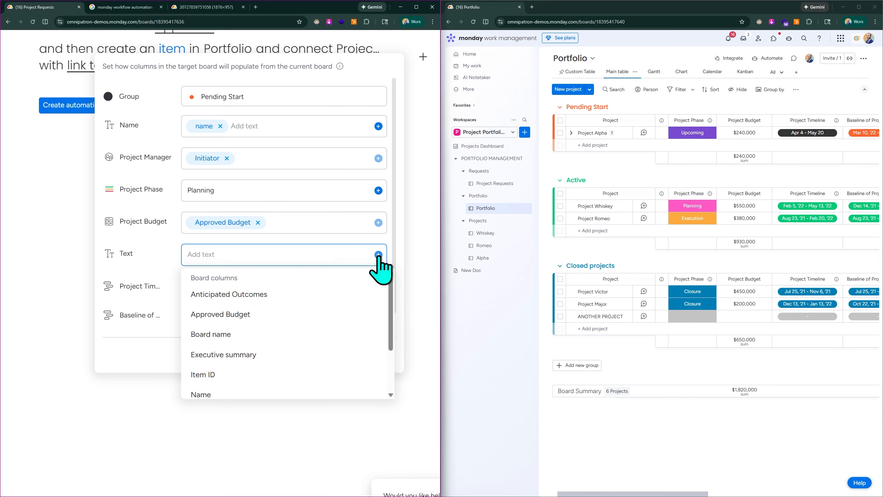
{"action": "left_click", "coordinate": [248, 294]}
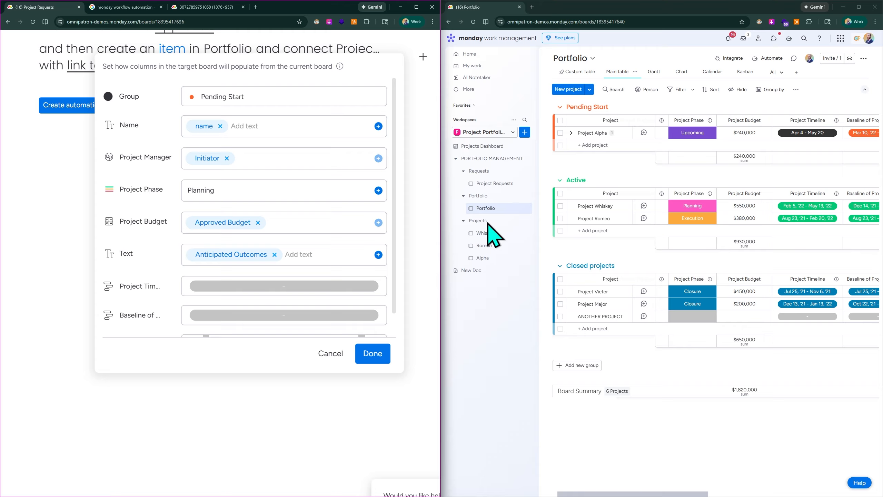
- Compare the date options of the new item's Project Timeline field with the columns of the Project Requests board
{"action": "left_click", "coordinate": [495, 184]}
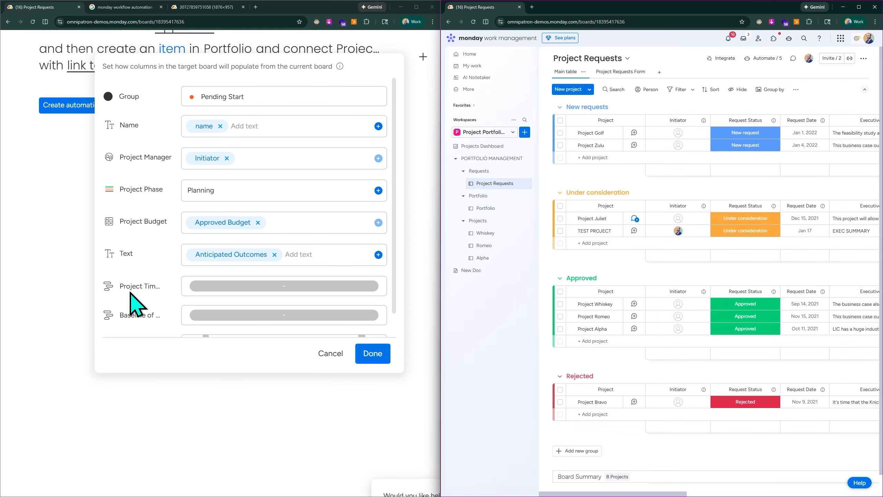
{"action": "left_click", "coordinate": [336, 278]}
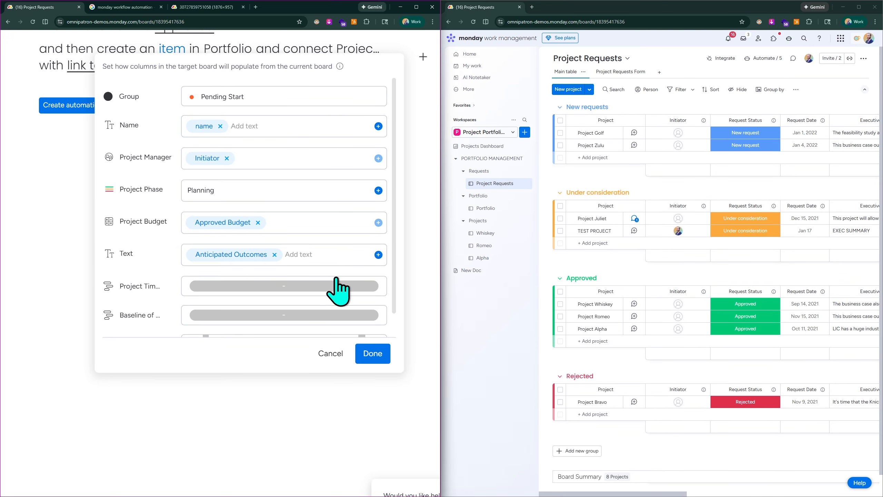
{"action": "left_click", "coordinate": [336, 283]}
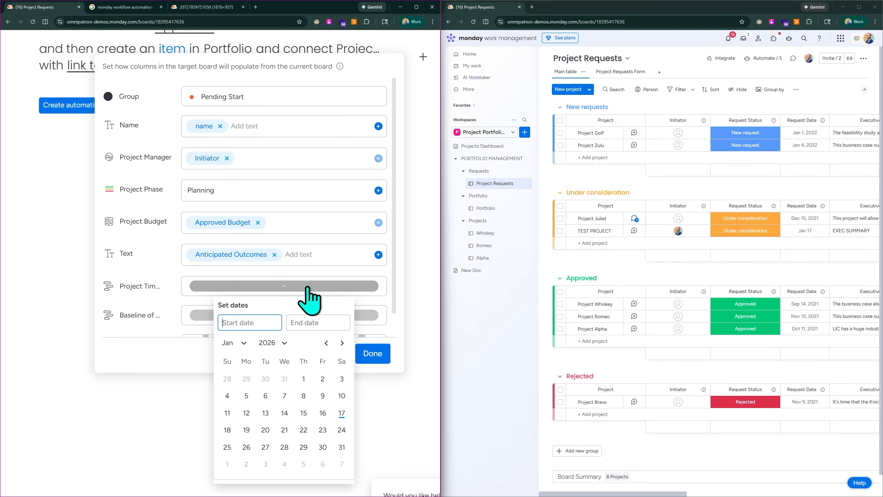
{"action": "left_click", "coordinate": [390, 281]}
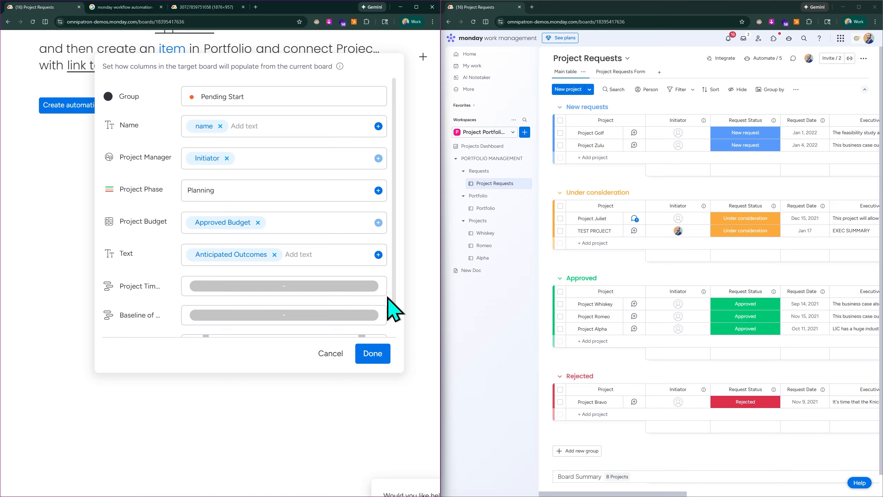
{"action": "scroll", "coordinate": [758, 155], "scroll_direction": "right", "scroll_amount": 3}
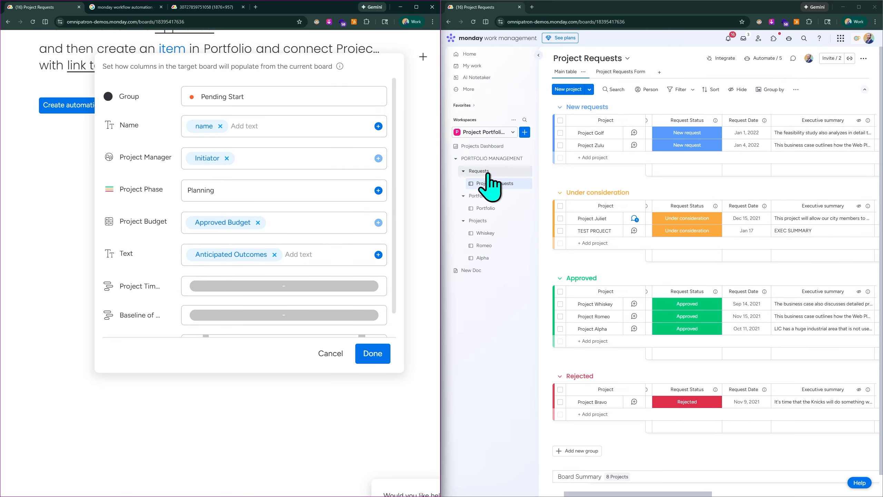
{"action": "scroll", "coordinate": [758, 144], "scroll_direction": "right", "scroll_amount": 3}
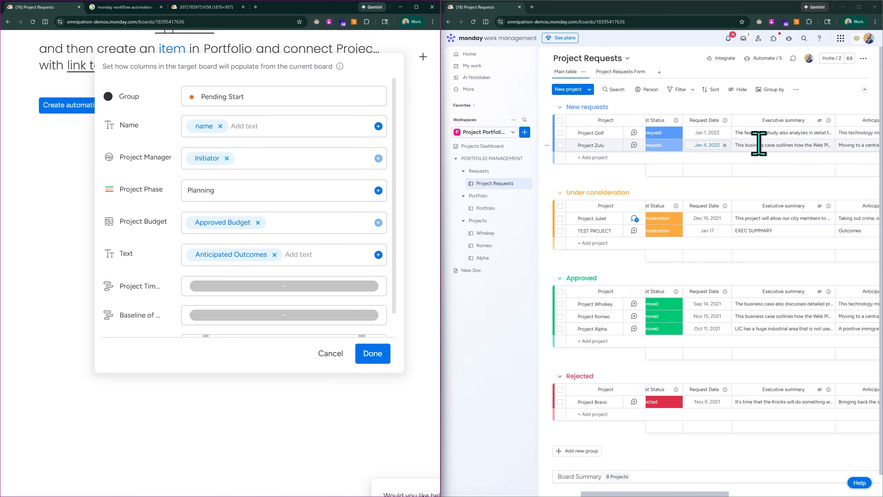
{"action": "scroll", "coordinate": [712, 153], "scroll_direction": "right", "scroll_amount": 5}
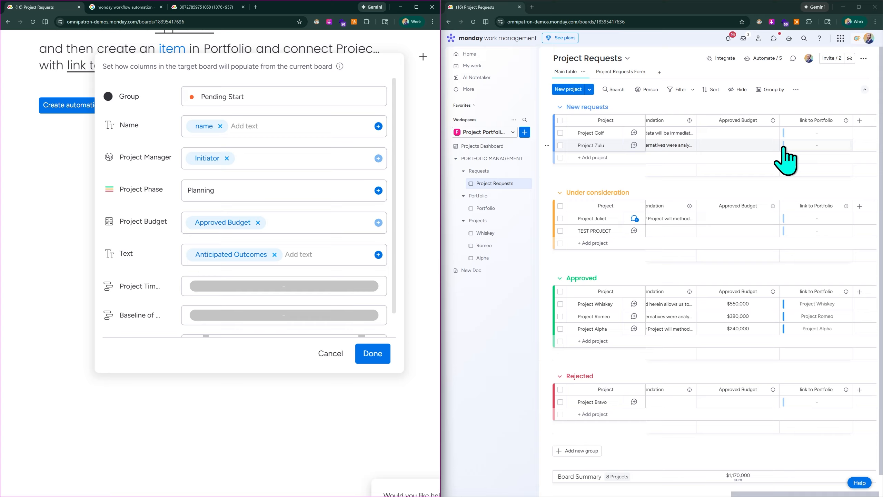
{"action": "scroll", "coordinate": [785, 160], "scroll_direction": "left", "scroll_amount": 8}
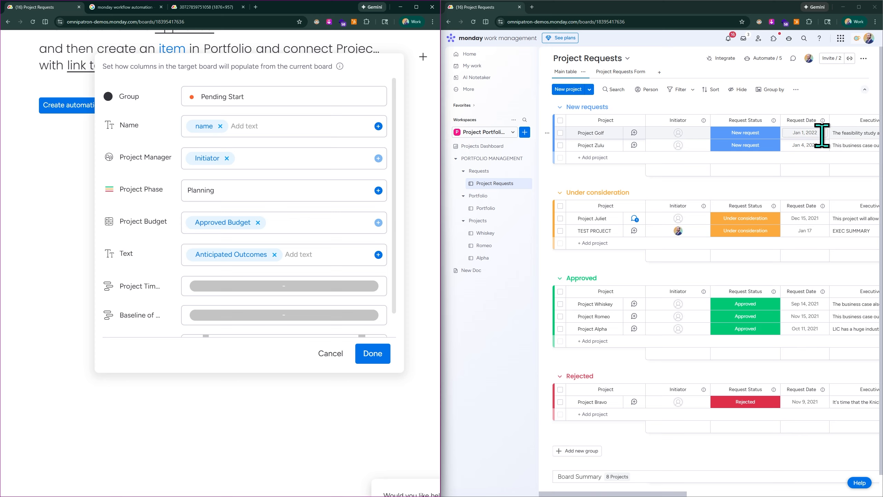
{"action": "scroll", "coordinate": [821, 136], "scroll_direction": "up", "scroll_amount": 3}
{"action": "scroll", "coordinate": [792, 129], "scroll_direction": "right", "scroll_amount": 2}
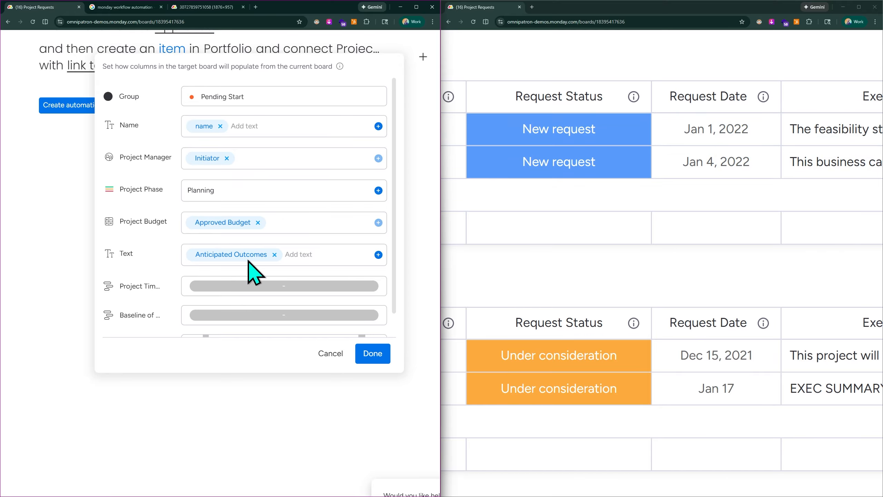
- Set the new item's Project Timeline field to the fixed range January 1 to January 31, 2026
{"action": "scroll", "coordinate": [249, 261], "scroll_direction": "down", "scroll_amount": 1}
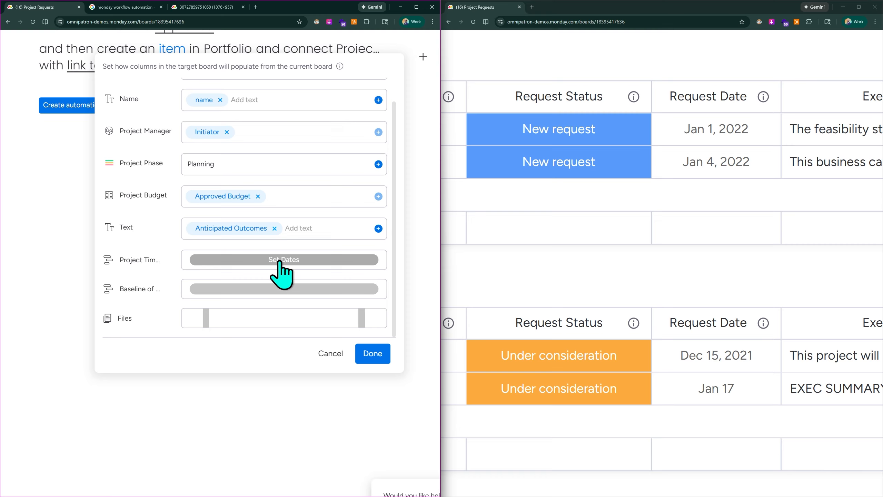
{"action": "left_click", "coordinate": [294, 259]}
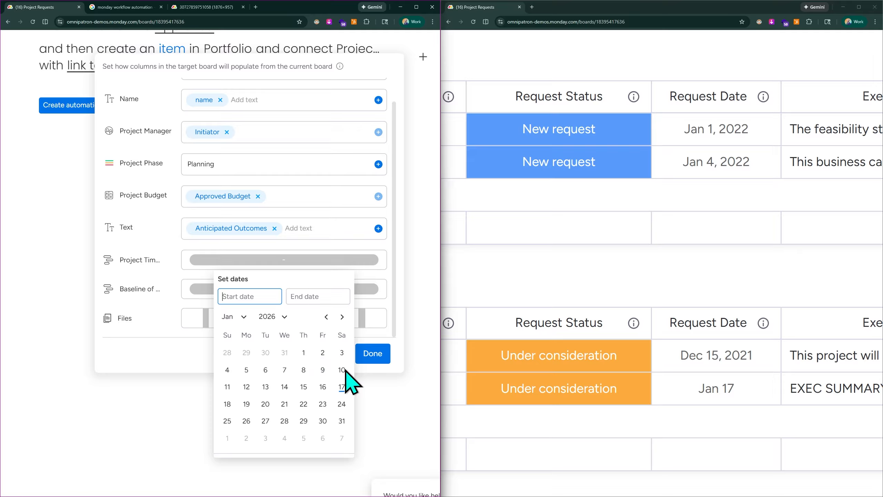
{"action": "left_click", "coordinate": [304, 352]}
{"action": "left_click", "coordinate": [341, 420]}
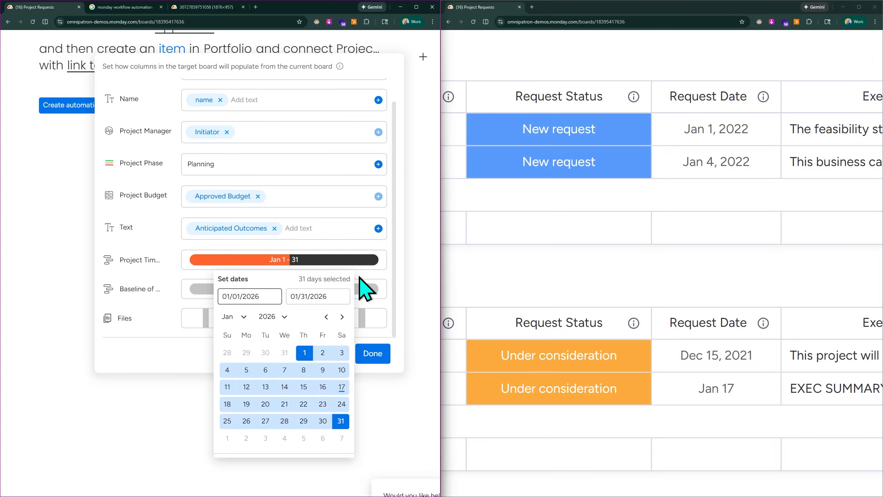
{"action": "left_click", "coordinate": [187, 244]}
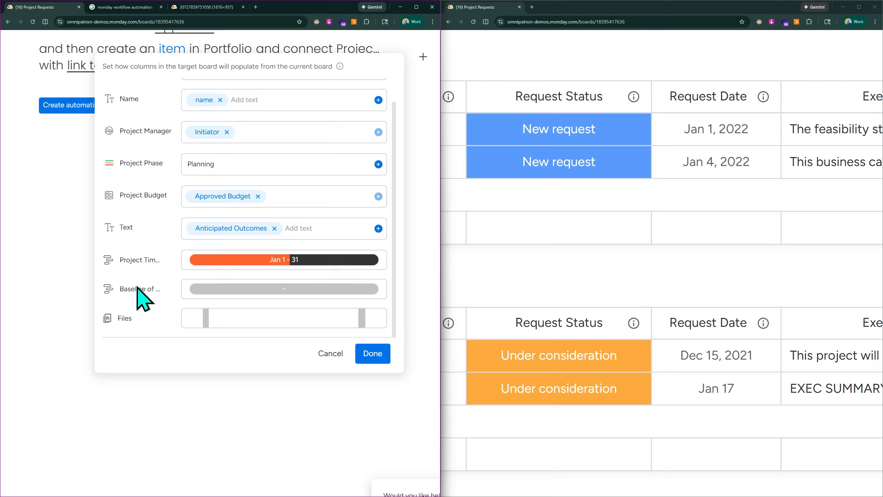
- Set the new item's baseline timeline field to the fixed range January 1 to January 31, 2026
{"action": "left_click", "coordinate": [271, 289]}
{"action": "left_click", "coordinate": [304, 382]}
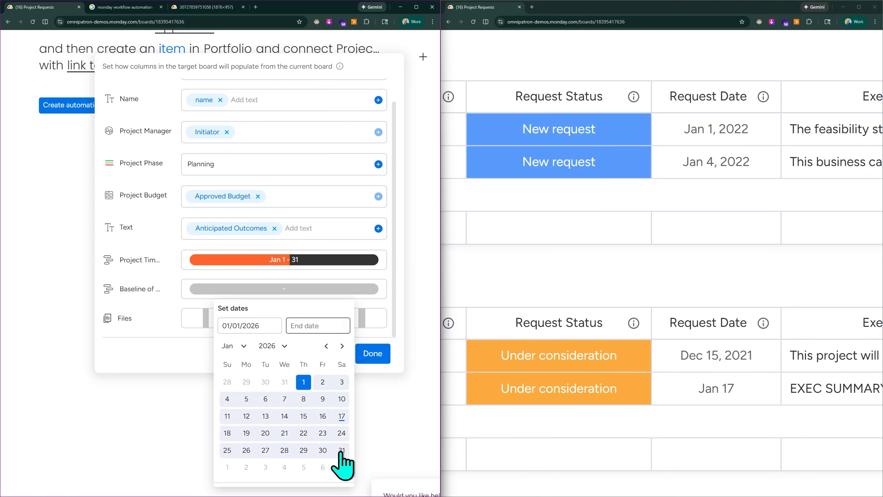
{"action": "left_click", "coordinate": [342, 450]}
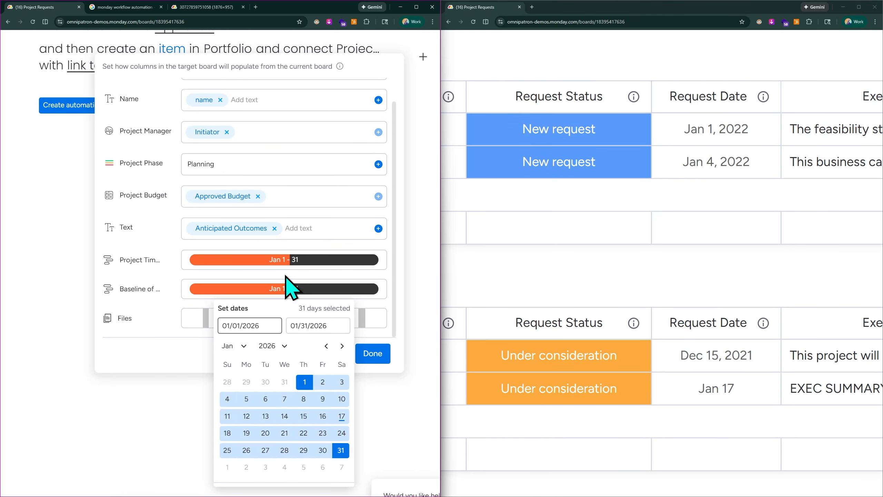
{"action": "left_click", "coordinate": [179, 244]}
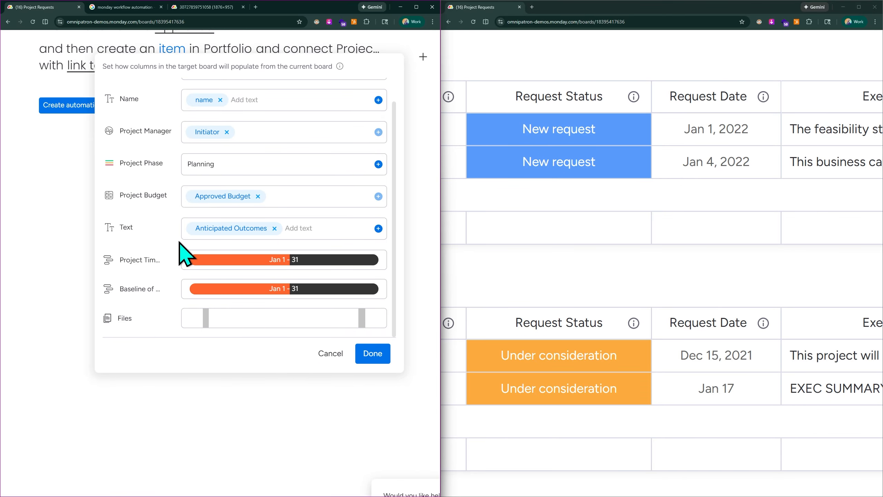
- Look through the remaining Project Requests columns and save the field mapping for the new Portfolio item
{"action": "scroll", "coordinate": [792, 174], "scroll_direction": "right", "scroll_amount": 10}
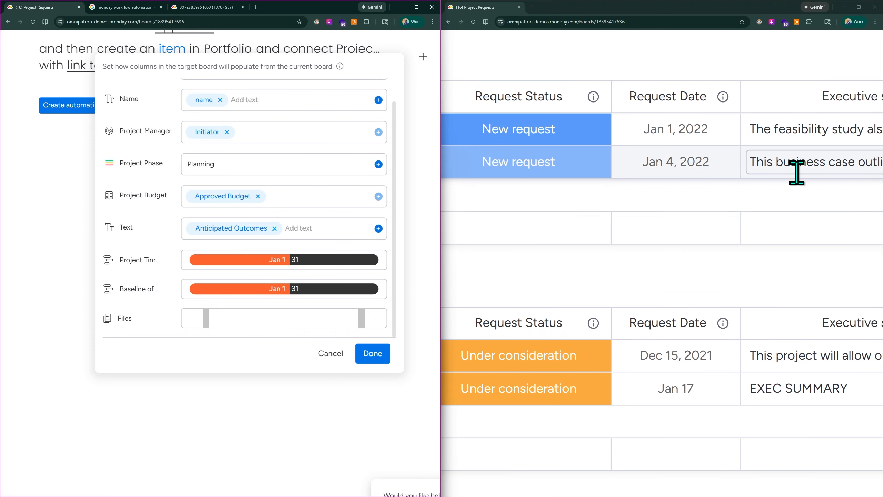
{"action": "scroll", "coordinate": [791, 188], "scroll_direction": "right", "scroll_amount": 5}
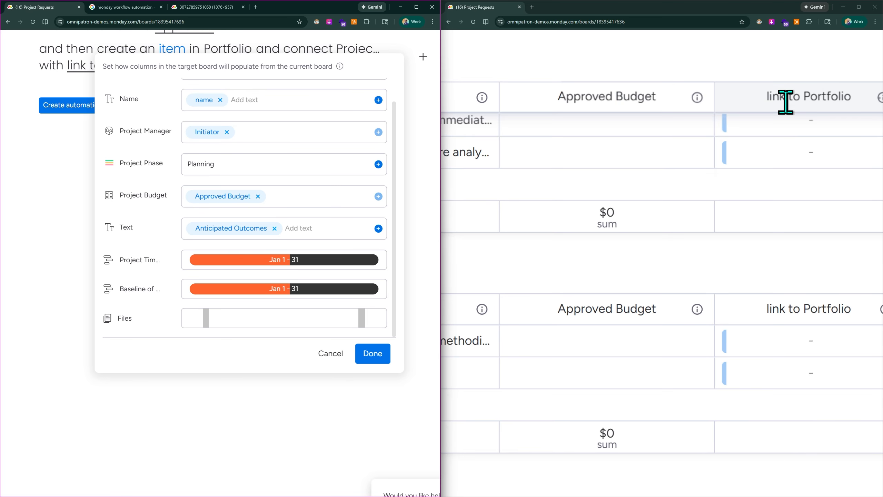
{"action": "scroll", "coordinate": [590, 90], "scroll_direction": "down", "scroll_amount": 2}
{"action": "scroll", "coordinate": [609, 239], "scroll_direction": "down", "scroll_amount": 5}
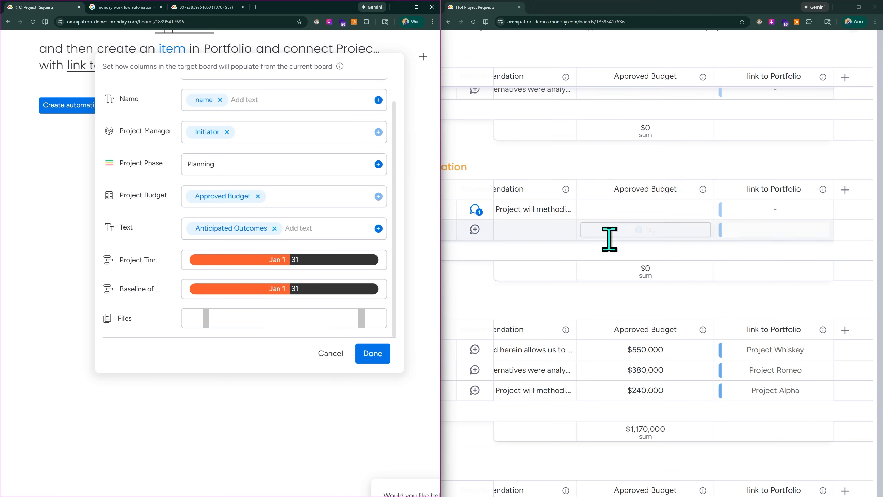
{"action": "scroll", "coordinate": [733, 142], "scroll_direction": "left", "scroll_amount": 10}
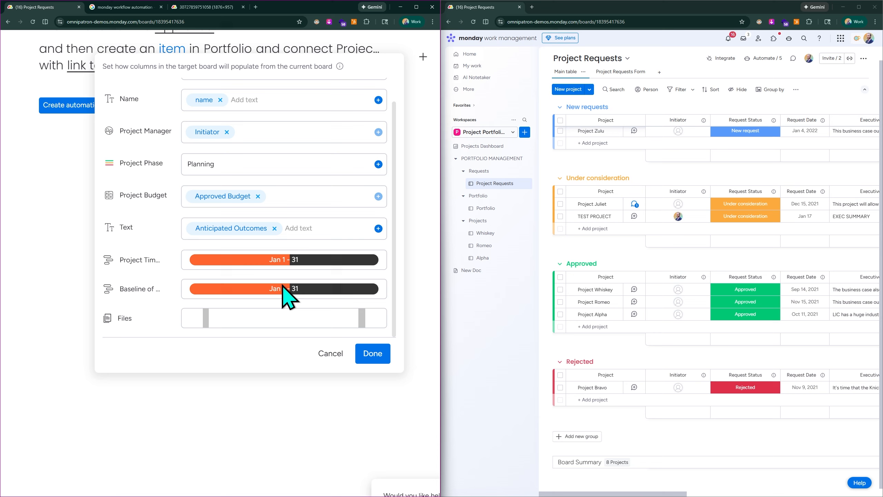
{"action": "left_click", "coordinate": [372, 354]}
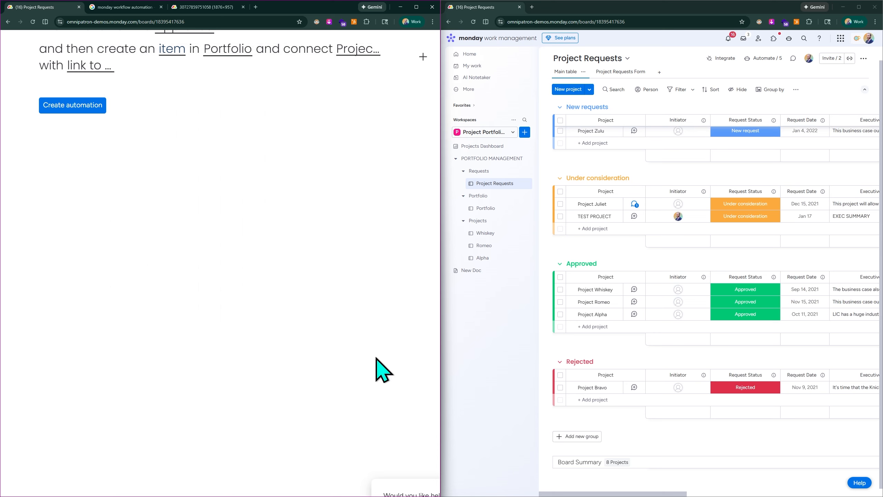
- Review the complete automation recipe from its status trigger to the linked Portfolio item, and create the automation
{"action": "scroll", "coordinate": [240, 130], "scroll_direction": "up", "scroll_amount": 5}
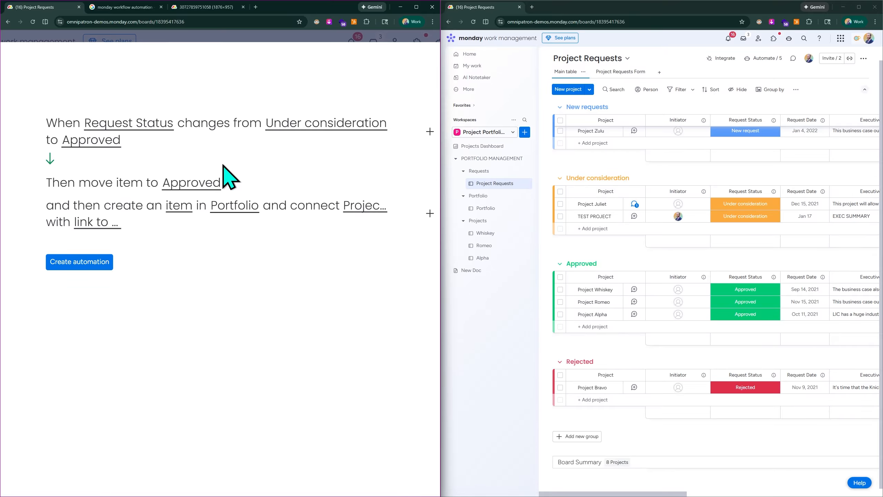
{"action": "scroll", "coordinate": [242, 194], "scroll_direction": "down", "scroll_amount": 4}
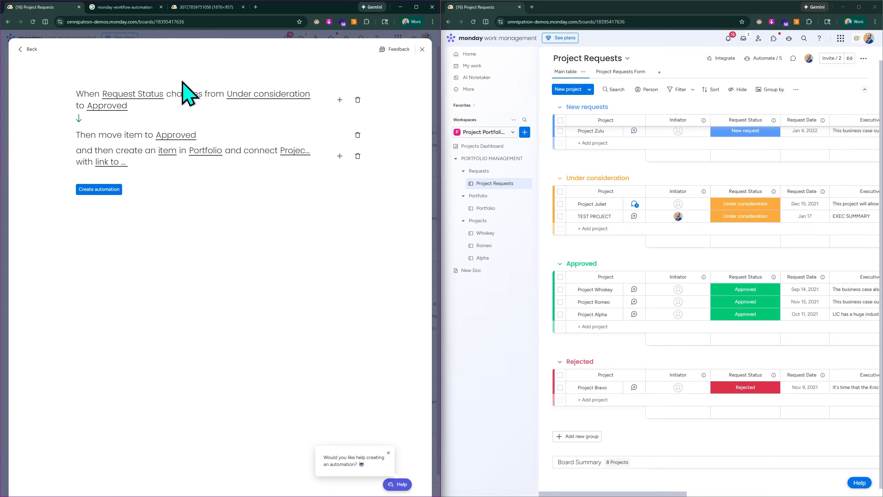
{"action": "scroll", "coordinate": [126, 105], "scroll_direction": "up", "scroll_amount": 4}
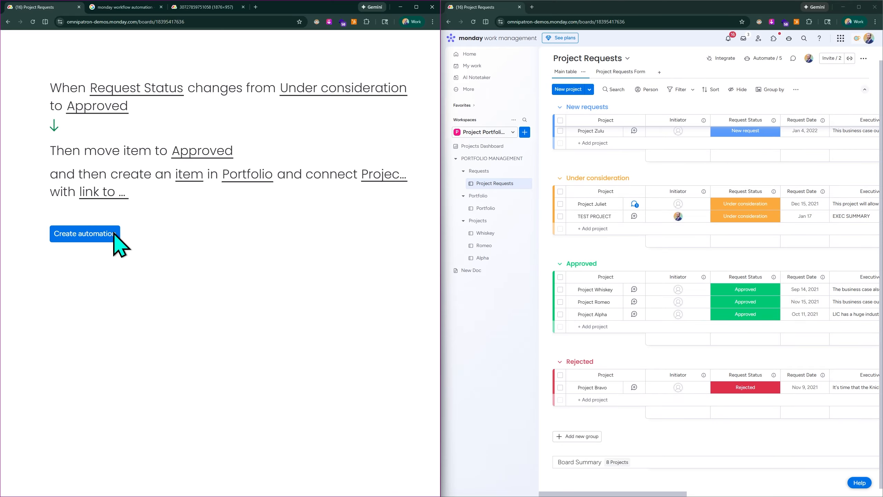
{"action": "left_click", "coordinate": [99, 240]}
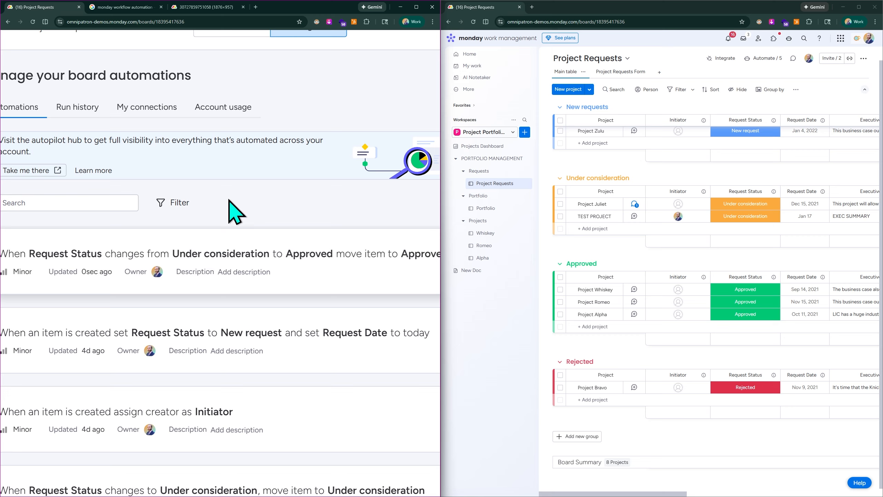
- Maximize the window with the automations list and read the new approval automation's full sentence
{"action": "left_click", "coordinate": [416, 6]}
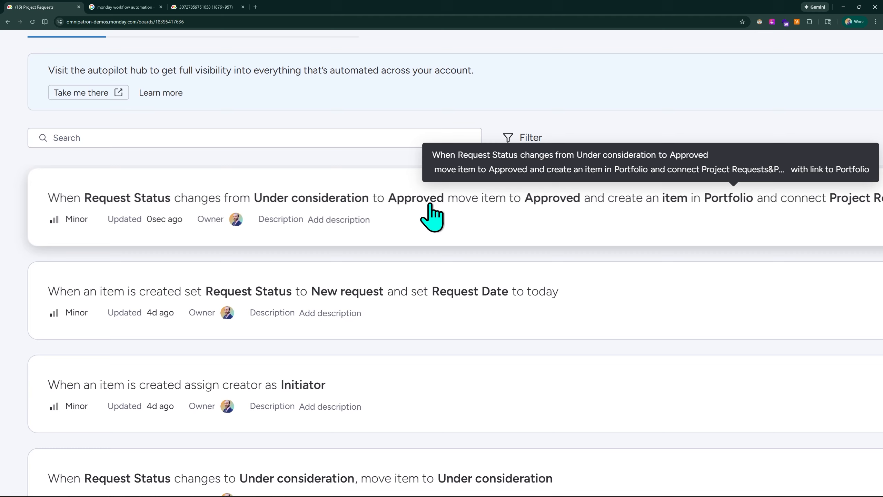
{"action": "scroll", "coordinate": [431, 217], "scroll_direction": "right", "scroll_amount": 3}
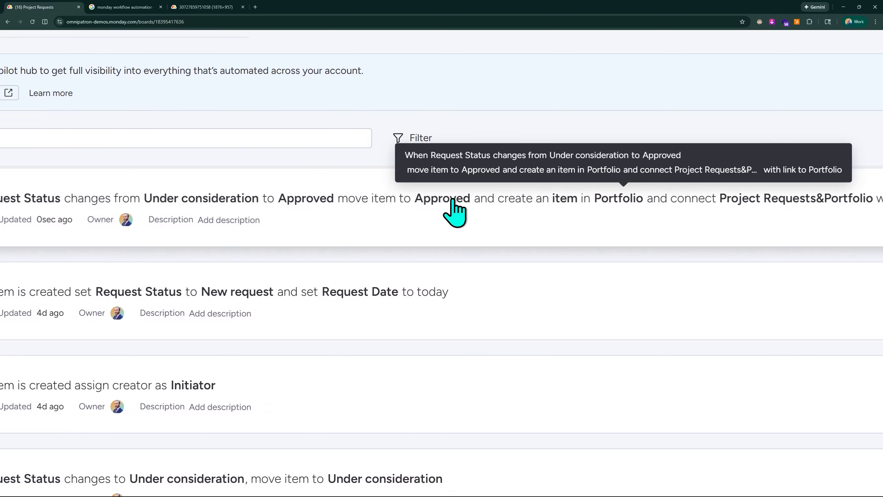
{"action": "scroll", "coordinate": [431, 217], "scroll_direction": "right", "scroll_amount": 4}
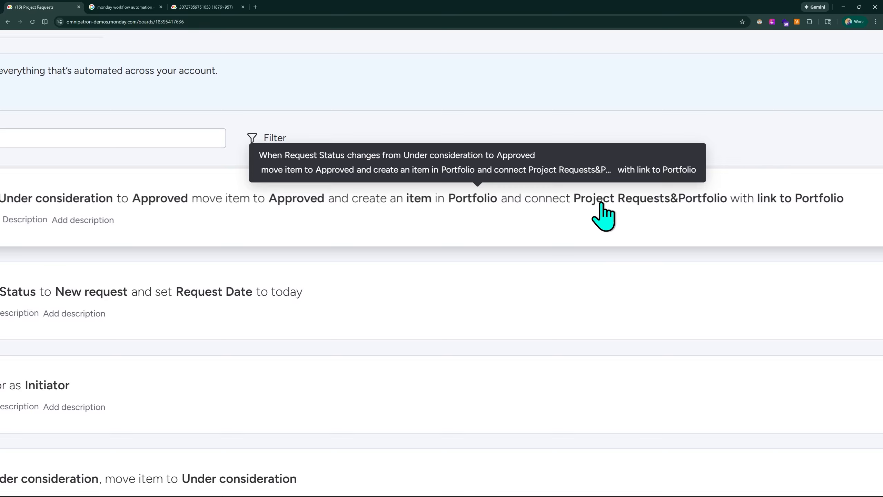
- Switch off the five other active Project Requests automations, leaving only the new approval automation on, and close the automations window
{"action": "scroll", "coordinate": [684, 126], "scroll_direction": "down", "scroll_amount": 5}
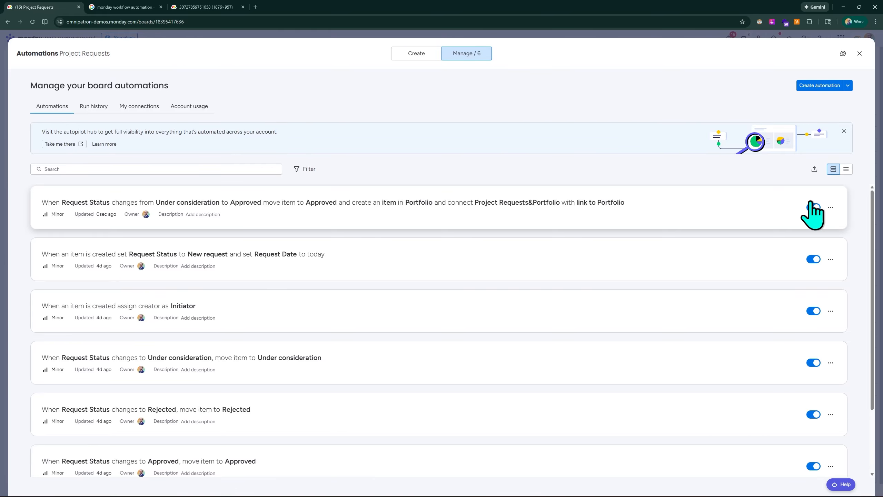
{"action": "scroll", "coordinate": [751, 278], "scroll_direction": "down", "scroll_amount": 3}
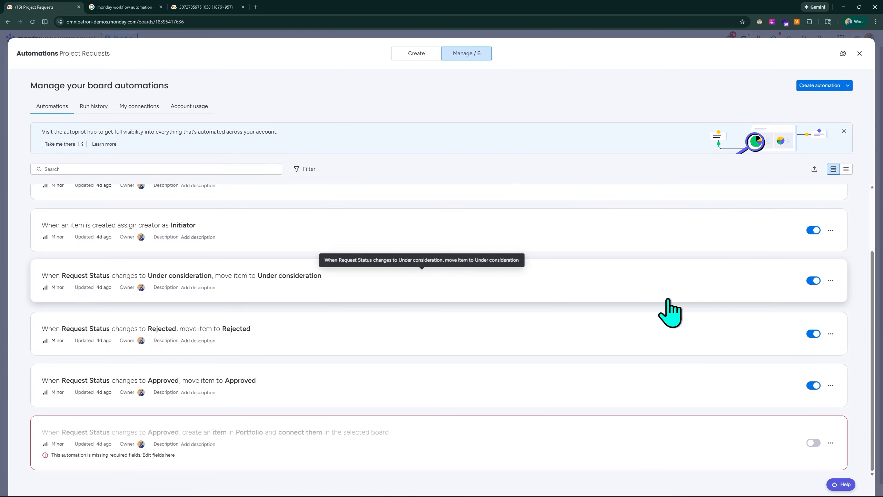
{"action": "scroll", "coordinate": [507, 382], "scroll_direction": "up", "scroll_amount": 1}
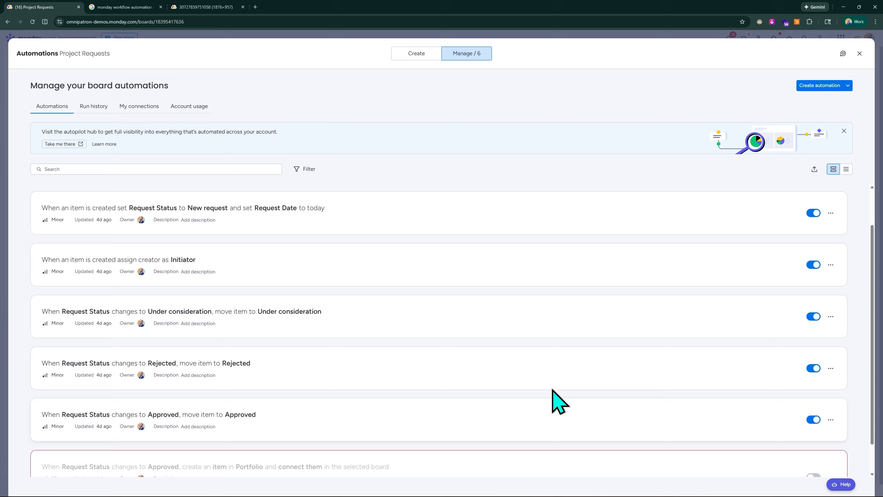
{"action": "left_click", "coordinate": [817, 416]}
{"action": "left_click", "coordinate": [28, 53]}
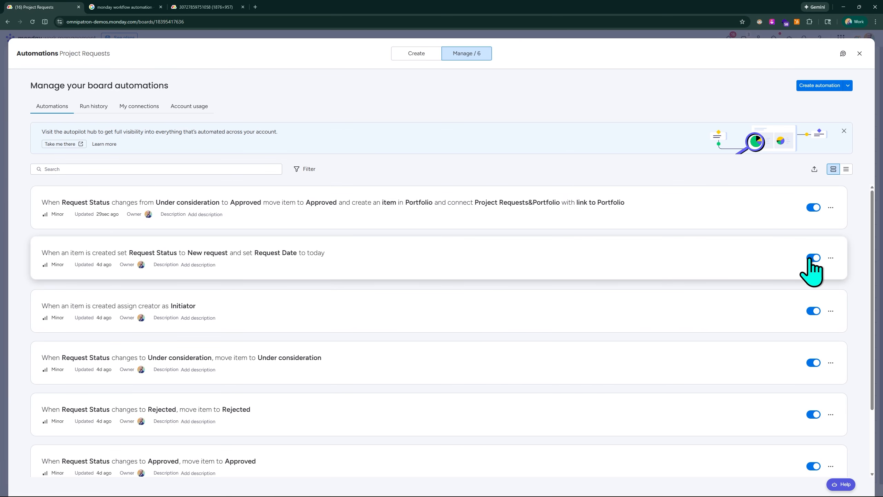
{"action": "left_click", "coordinate": [813, 258]}
{"action": "left_click", "coordinate": [813, 311]}
{"action": "left_click", "coordinate": [813, 362]}
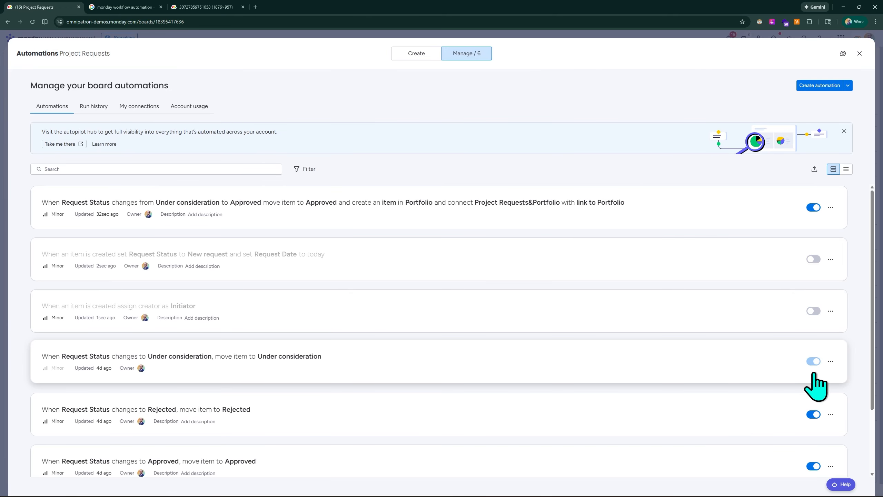
{"action": "left_click", "coordinate": [813, 414]}
{"action": "left_click", "coordinate": [814, 465]}
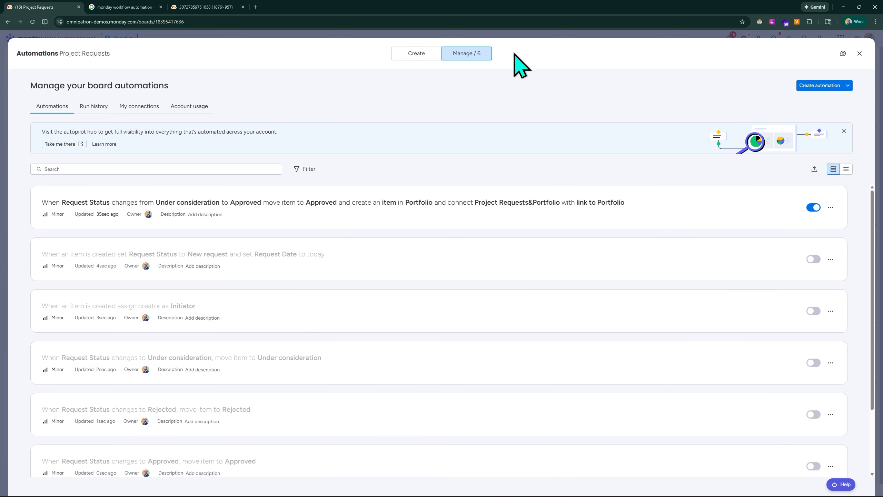
{"action": "left_click", "coordinate": [859, 54]}
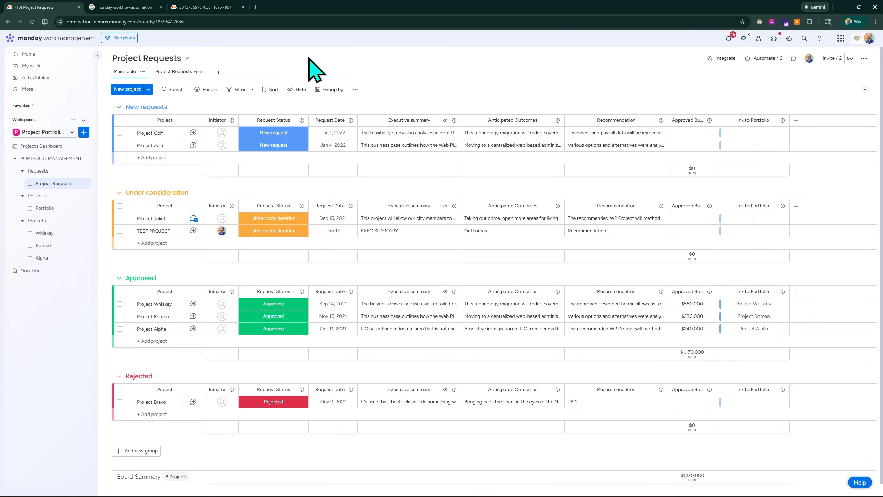
- Place the Project Requests window beside the second browser window, open the Portfolio board there, and close the extra browser tabs
{"action": "left_click_drag", "start_coordinate": [364, 10], "coordinate": [3, 240]}
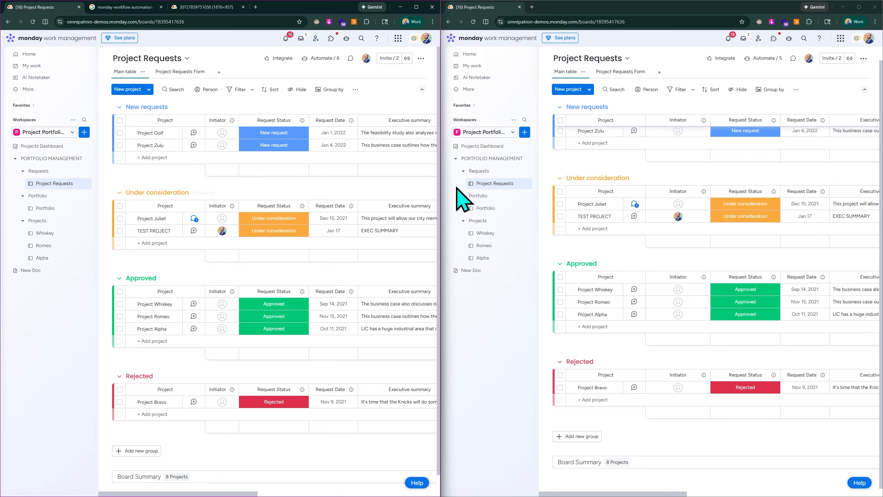
{"action": "left_click", "coordinate": [486, 209]}
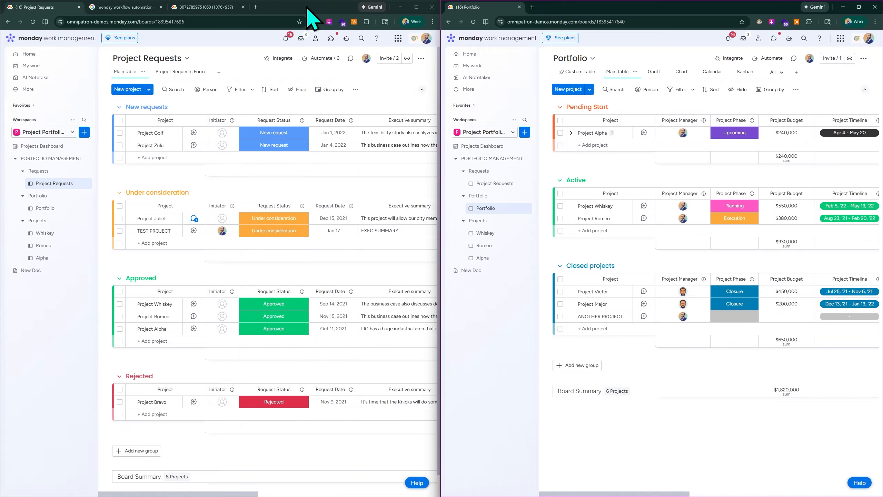
{"action": "left_click", "coordinate": [162, 7]}
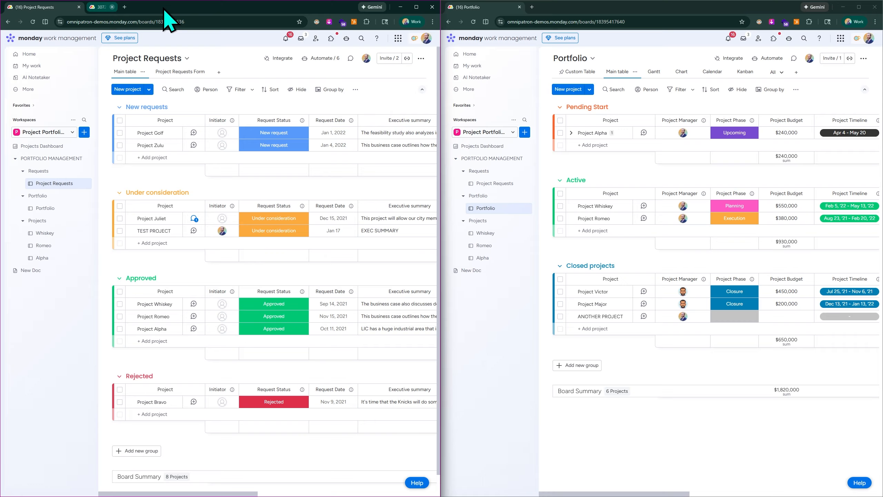
- Stack the two browser windows across the full screen width, with Project Requests above Portfolio
{"action": "left_click_drag", "start_coordinate": [233, 4], "coordinate": [77, 60]}
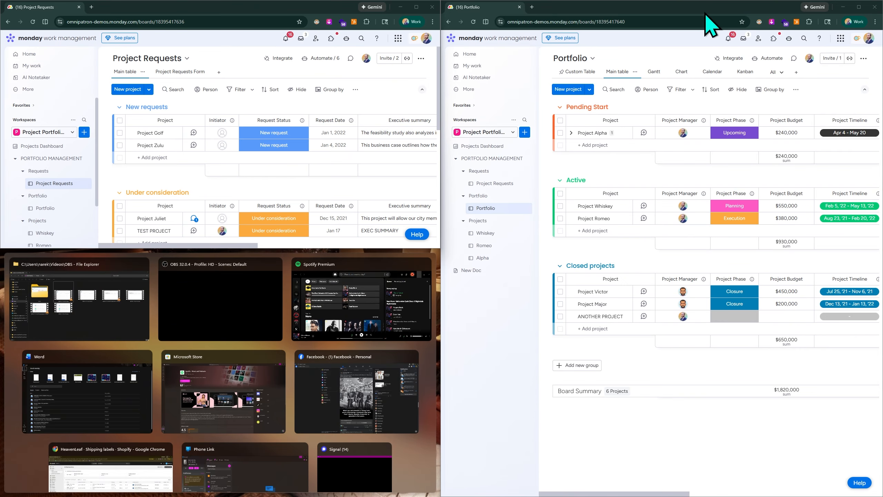
{"action": "left_click_drag", "start_coordinate": [664, 8], "coordinate": [6, 487]}
{"action": "key", "text": "Escape"}
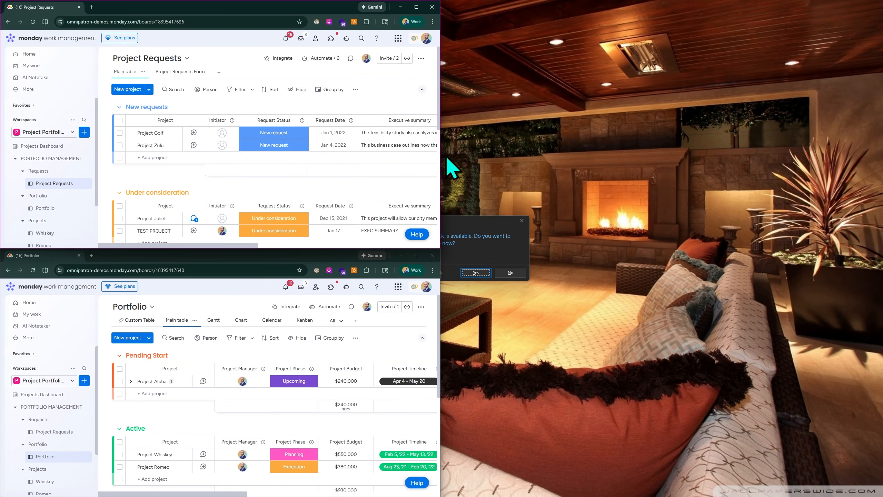
{"action": "left_click_drag", "start_coordinate": [440, 233], "coordinate": [878, 233]}
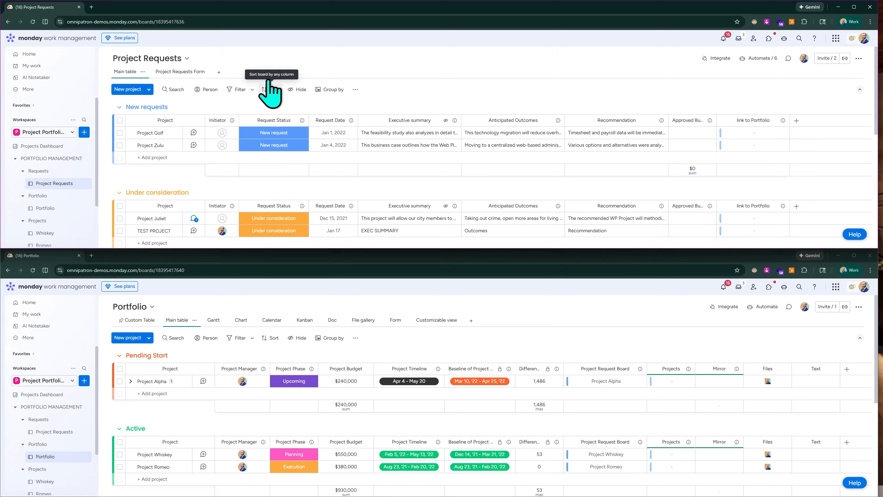
- Look at TEST PROJECT's available request statuses without changing its status, and view the Approved group of Project Requests
{"action": "scroll", "coordinate": [157, 186], "scroll_direction": "down", "scroll_amount": 1}
{"action": "scroll", "coordinate": [172, 171], "scroll_direction": "down", "scroll_amount": 1}
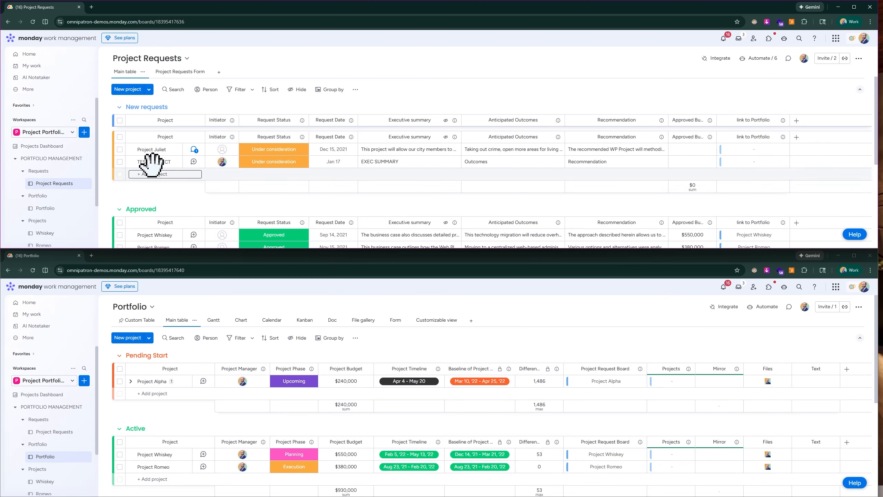
{"action": "scroll", "coordinate": [94, 172], "scroll_direction": "up", "scroll_amount": 3}
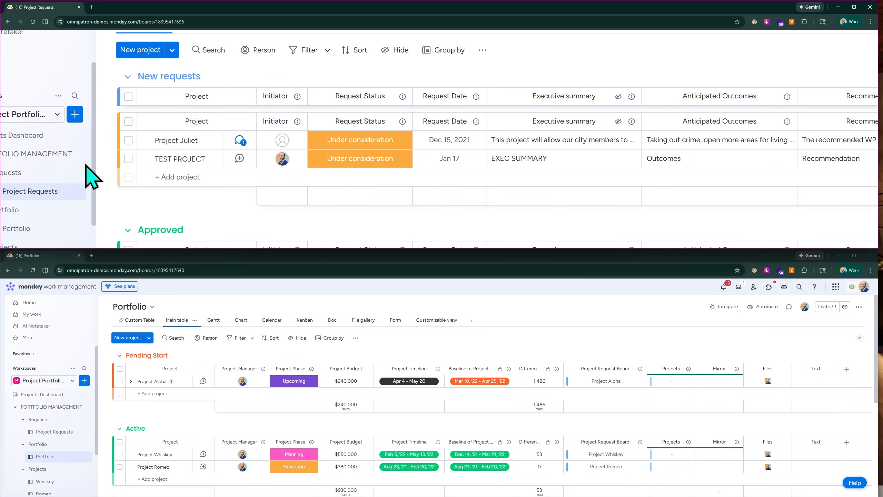
{"action": "scroll", "coordinate": [66, 150], "scroll_direction": "down", "scroll_amount": 1}
{"action": "scroll", "coordinate": [129, 122], "scroll_direction": "left", "scroll_amount": 2}
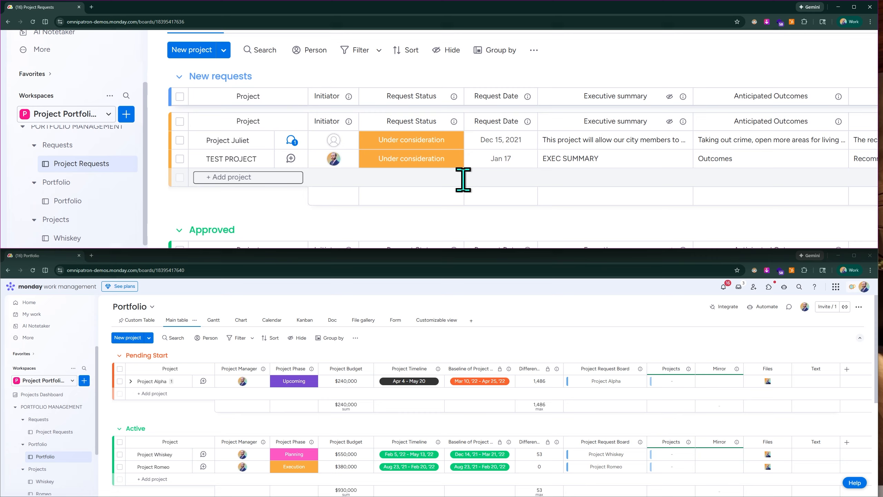
{"action": "left_click", "coordinate": [431, 159]}
{"action": "scroll", "coordinate": [383, 163], "scroll_direction": "down", "scroll_amount": 2}
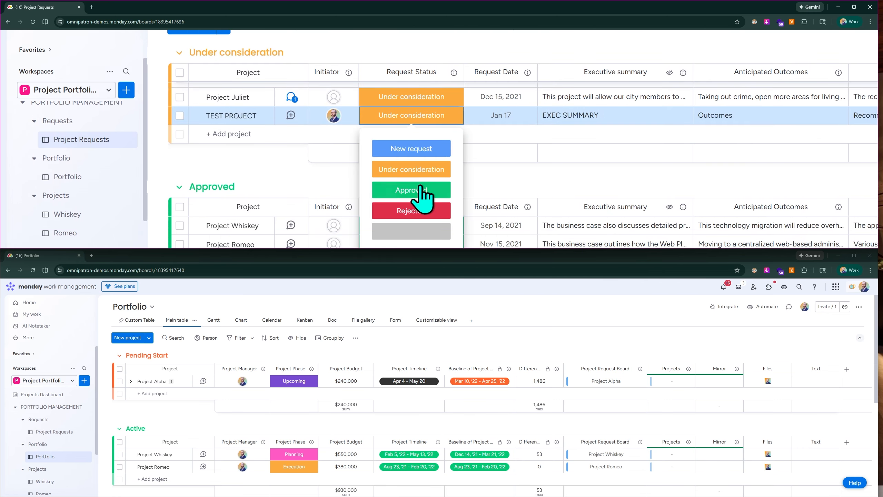
{"action": "left_click", "coordinate": [425, 123]}
{"action": "scroll", "coordinate": [386, 136], "scroll_direction": "down", "scroll_amount": 5}
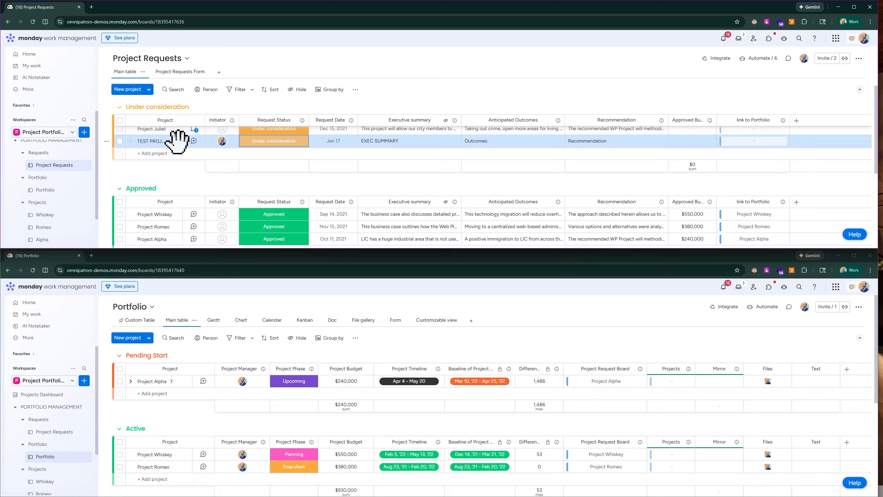
{"action": "scroll", "coordinate": [300, 143], "scroll_direction": "down", "scroll_amount": 2}
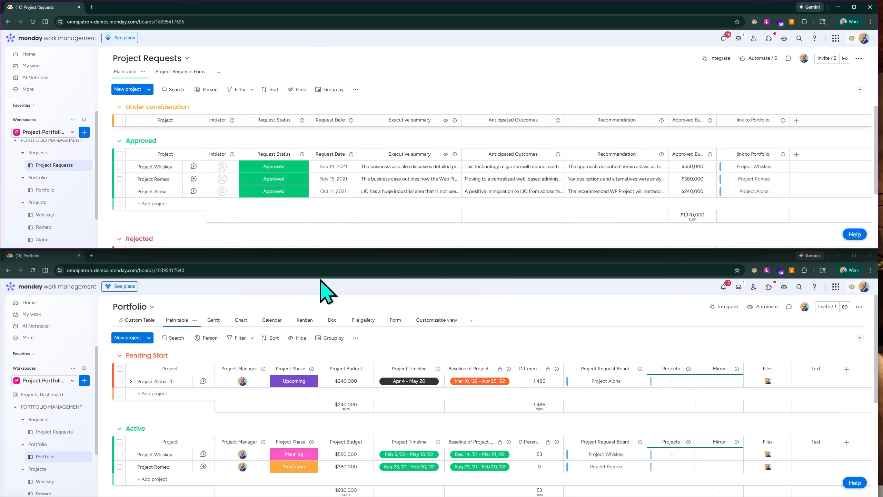
- Review the active approval automation's trigger, actions and Portfolio field mapping in a maximized window, and close it unchanged
{"action": "left_click", "coordinate": [760, 60]}
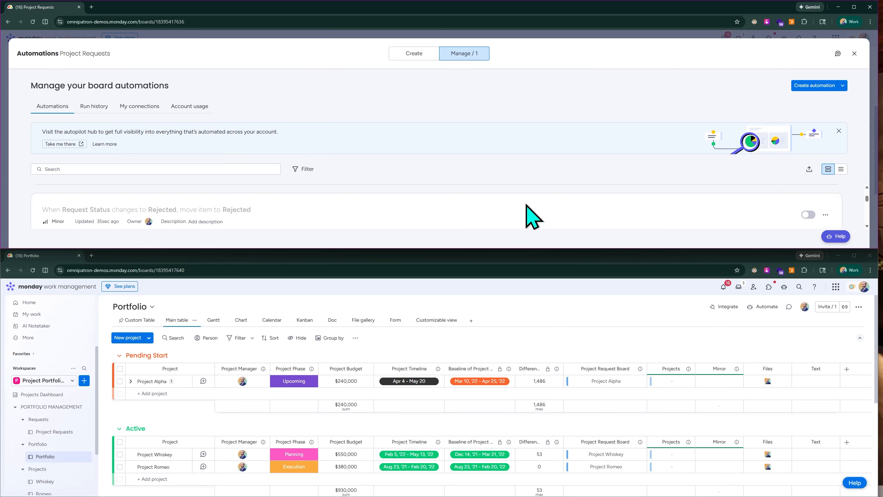
{"action": "left_click", "coordinate": [853, 7]}
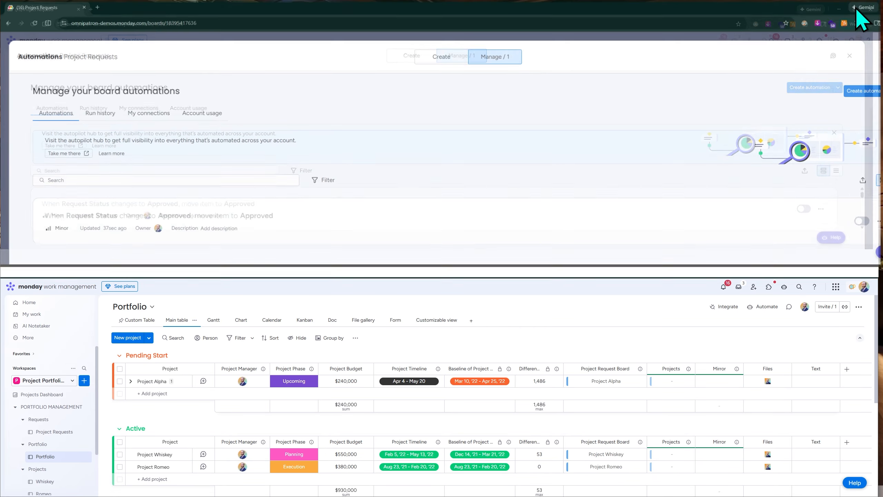
{"action": "scroll", "coordinate": [226, 408], "scroll_direction": "down", "scroll_amount": 1}
{"action": "scroll", "coordinate": [228, 409], "scroll_direction": "down", "scroll_amount": 2}
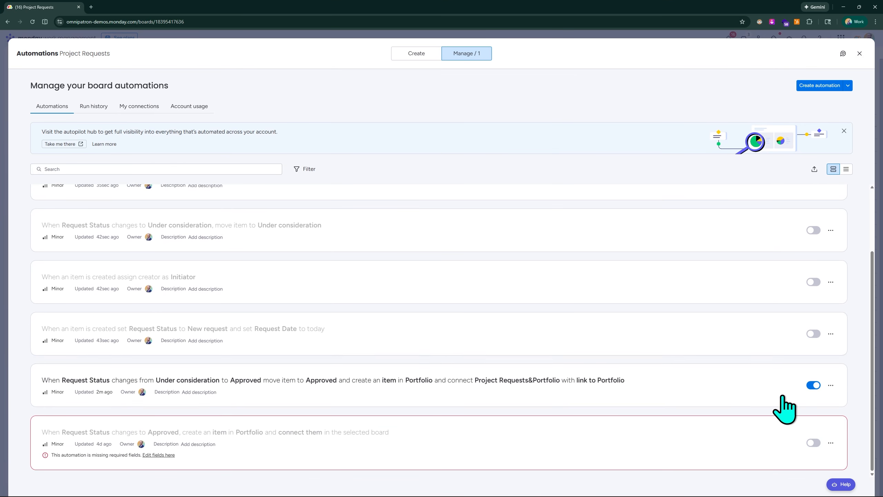
{"action": "left_click", "coordinate": [753, 397]}
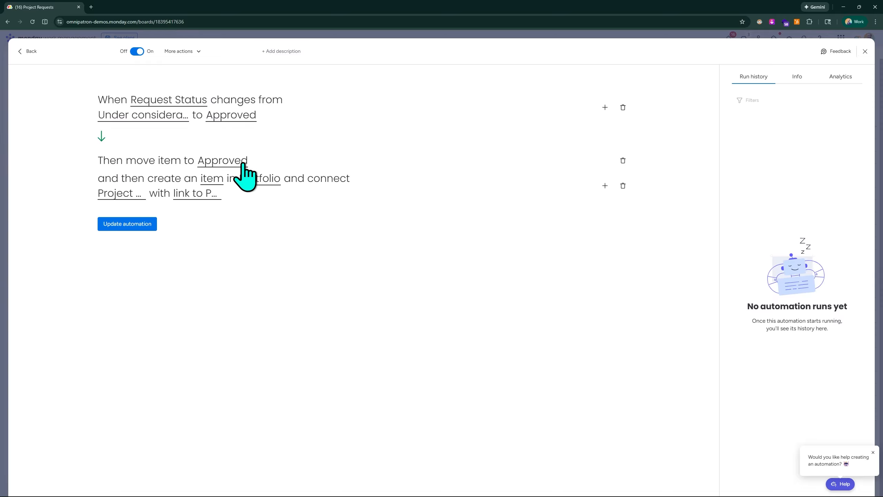
{"action": "left_click", "coordinate": [211, 179]}
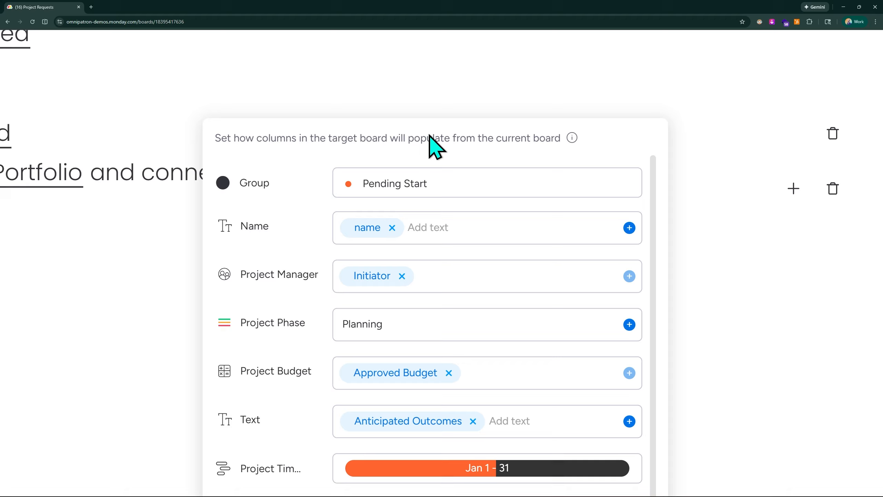
{"action": "scroll", "coordinate": [402, 174], "scroll_direction": "down", "scroll_amount": 5}
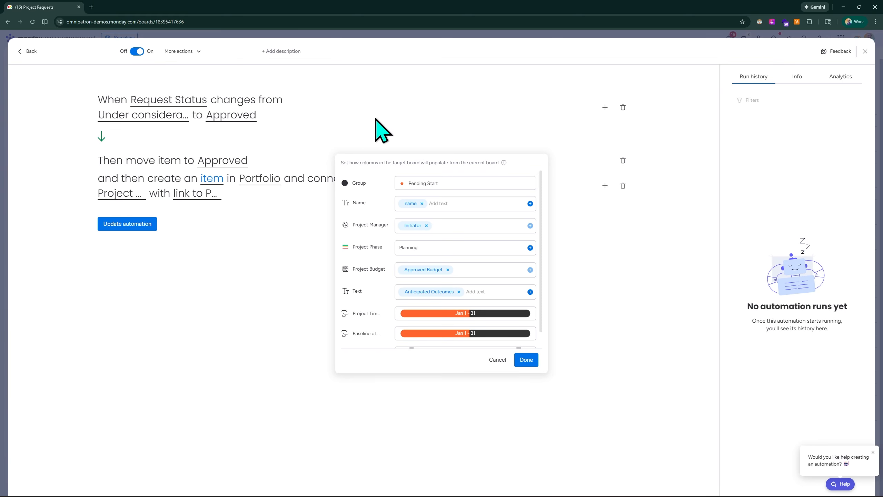
{"action": "left_click", "coordinate": [476, 94]}
{"action": "left_click", "coordinate": [864, 52]}
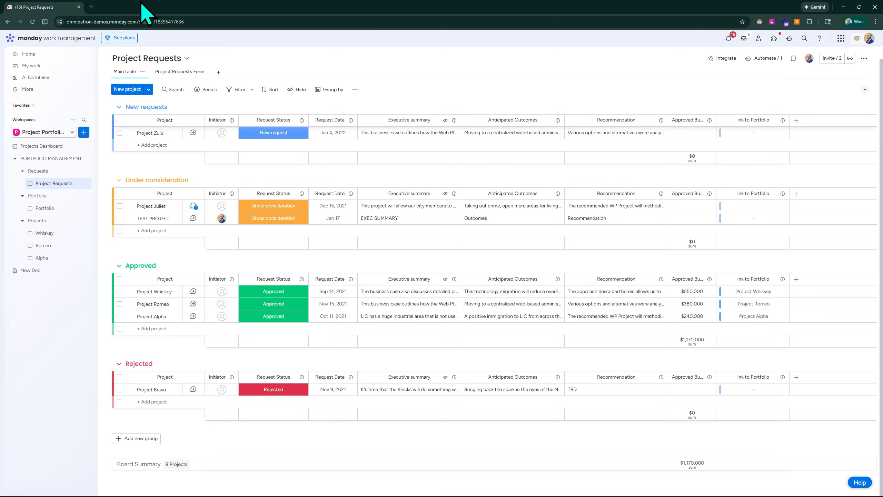
- Return the Project Requests window above the Portfolio window and set TEST PROJECT's request status to Approved
{"action": "left_click_drag", "start_coordinate": [148, 10], "coordinate": [4, 5]}
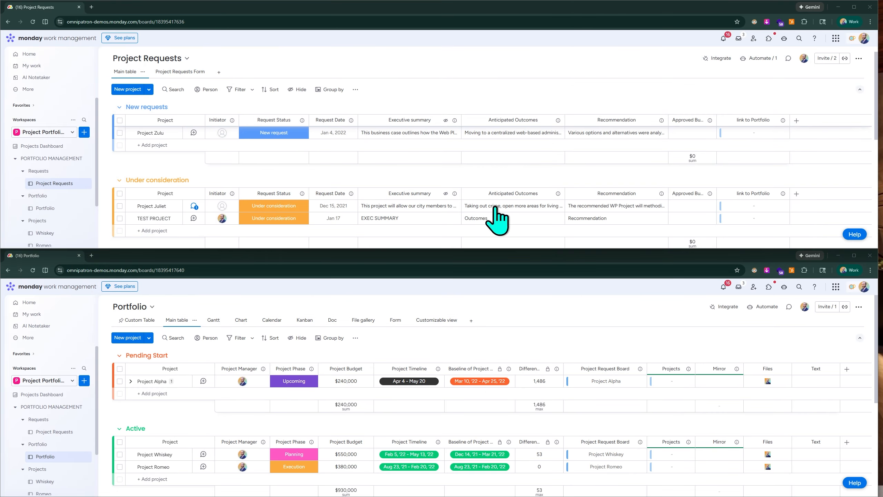
{"action": "scroll", "coordinate": [279, 147], "scroll_direction": "up", "scroll_amount": 1}
{"action": "scroll", "coordinate": [271, 167], "scroll_direction": "down", "scroll_amount": 2}
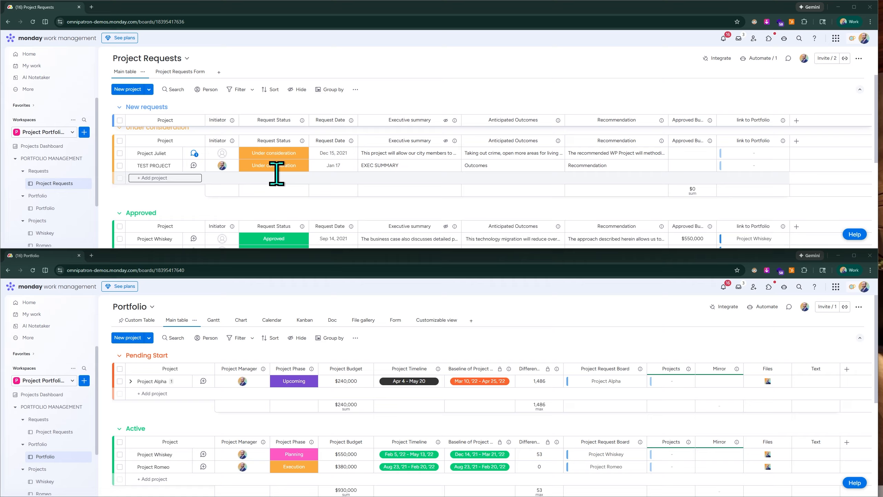
{"action": "scroll", "coordinate": [277, 169], "scroll_direction": "down", "scroll_amount": 1}
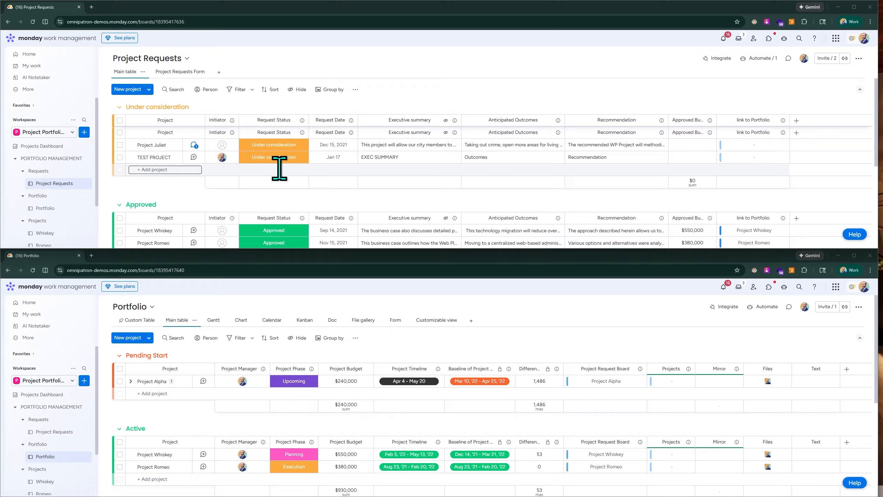
{"action": "left_click", "coordinate": [294, 159]}
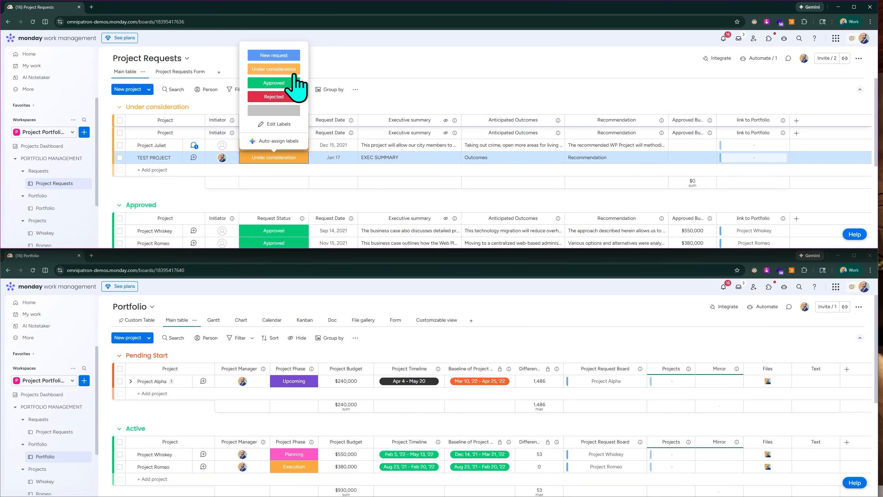
{"action": "left_click", "coordinate": [291, 82]}
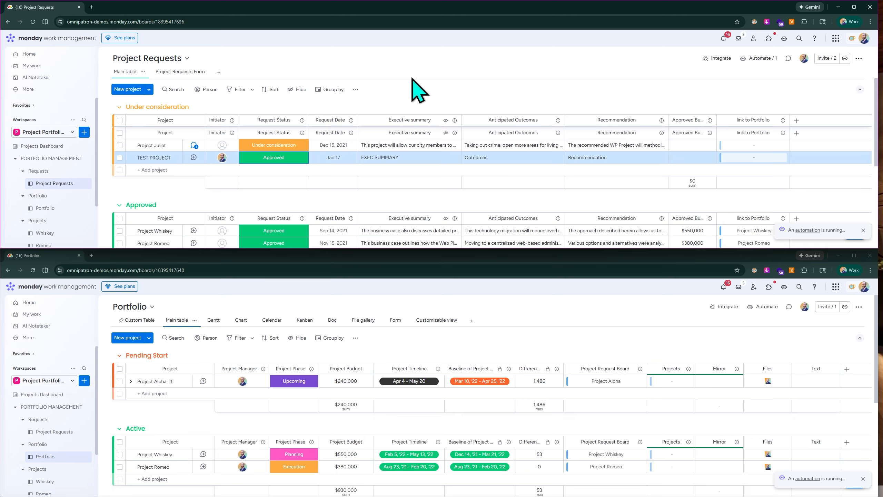
- Examine TEST PROJECT's manager, phase, budget, timelines, text and request link in the Portfolio board's Pending Start group
{"action": "scroll", "coordinate": [394, 122], "scroll_direction": "down", "scroll_amount": 1}
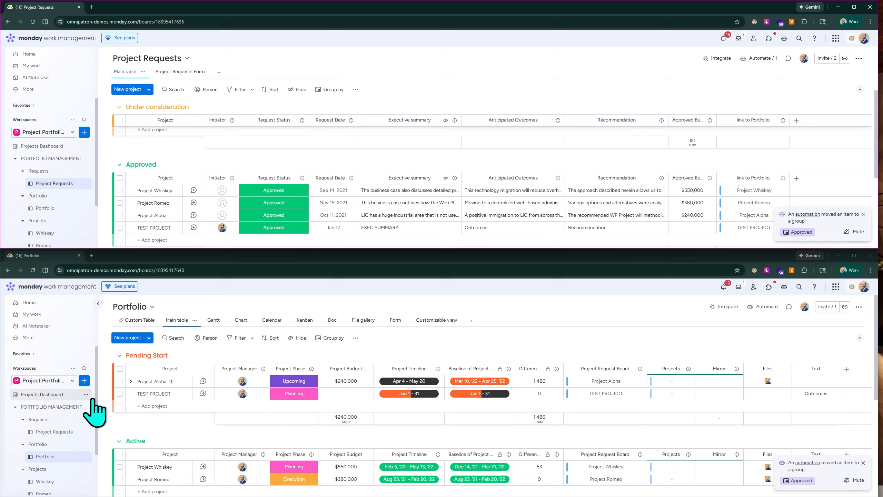
{"action": "scroll", "coordinate": [144, 394], "scroll_direction": "up", "scroll_amount": 5}
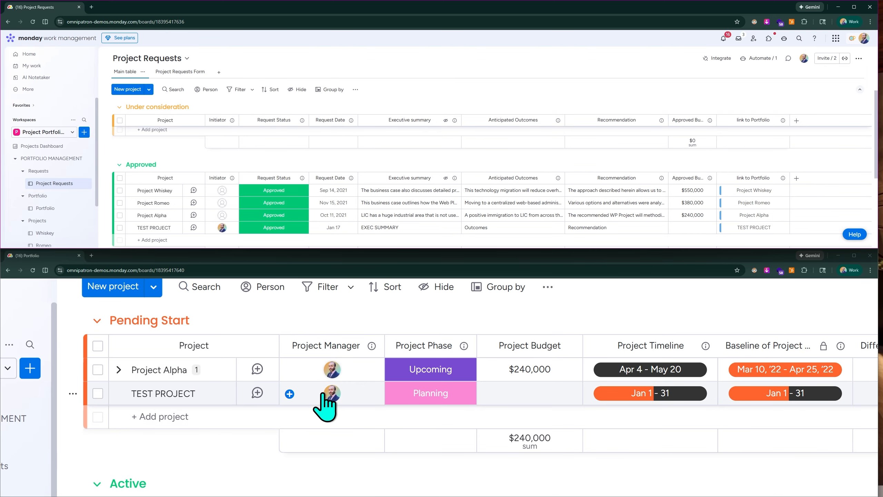
{"action": "mouse_move", "coordinate": [331, 392]}
{"action": "scroll", "coordinate": [330, 393], "scroll_direction": "down", "scroll_amount": 2}
{"action": "scroll", "coordinate": [349, 381], "scroll_direction": "down", "scroll_amount": 2}
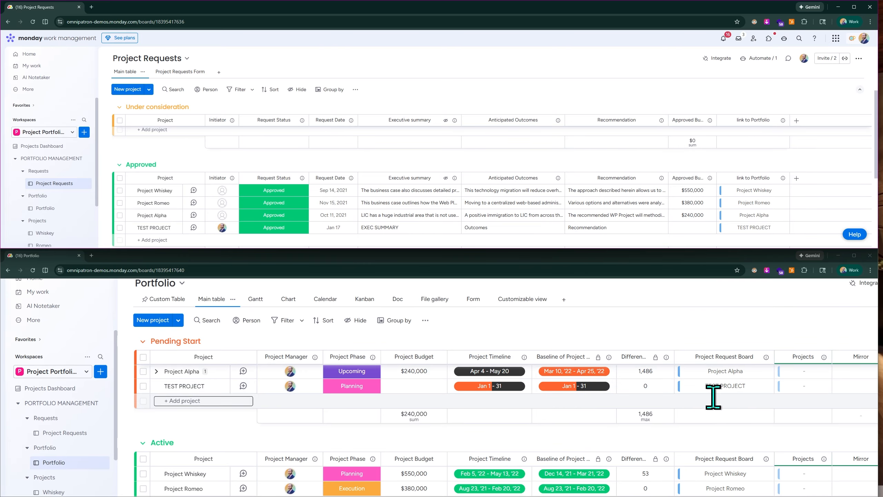
{"action": "scroll", "coordinate": [744, 386], "scroll_direction": "up", "scroll_amount": 3}
{"action": "scroll", "coordinate": [747, 400], "scroll_direction": "up", "scroll_amount": 1}
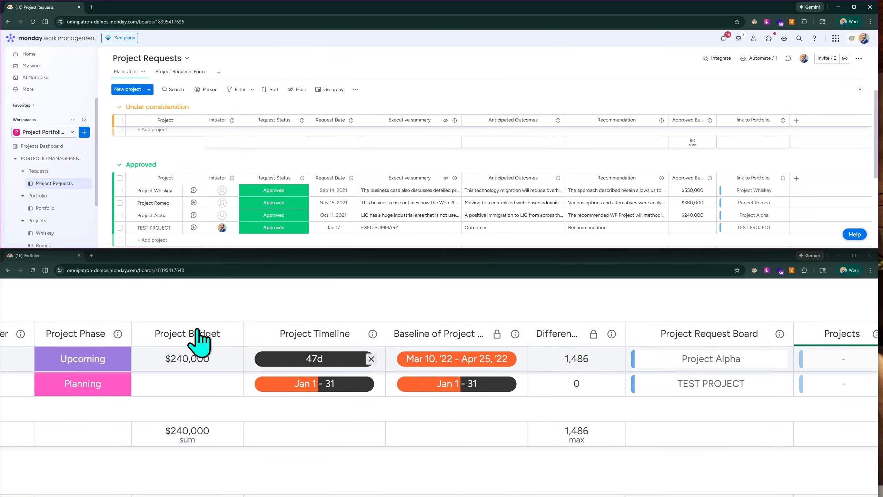
{"action": "scroll", "coordinate": [86, 321], "scroll_direction": "down", "scroll_amount": 3}
{"action": "scroll", "coordinate": [139, 379], "scroll_direction": "up", "scroll_amount": 1}
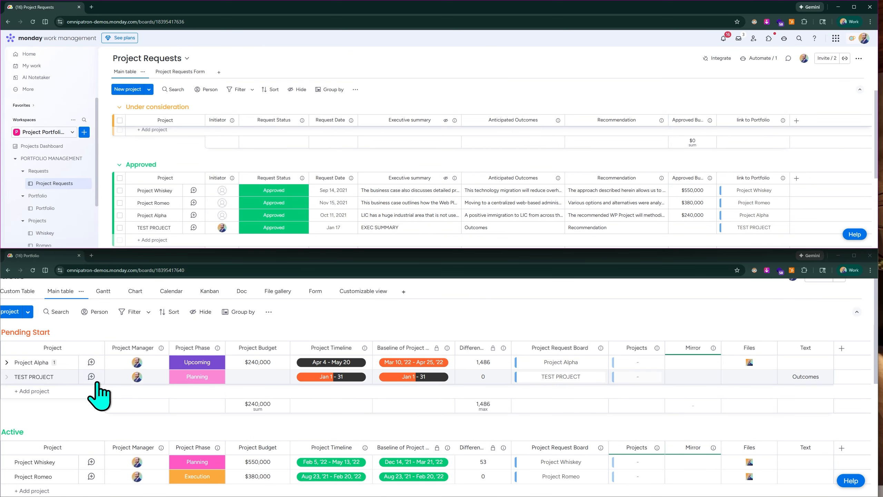
{"action": "scroll", "coordinate": [79, 302], "scroll_direction": "down", "scroll_amount": 2}
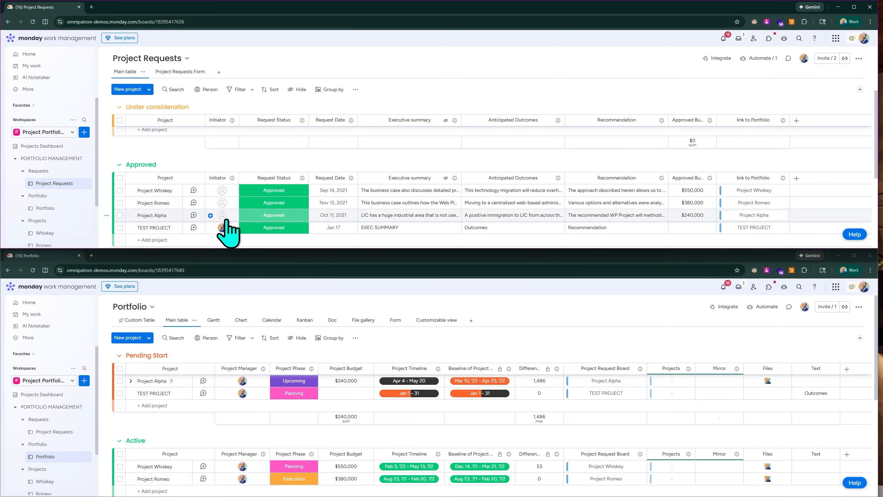
- Check TEST PROJECT's Portfolio link in the Approved group of Project Requests
{"action": "scroll", "coordinate": [763, 227], "scroll_direction": "up", "scroll_amount": 1}
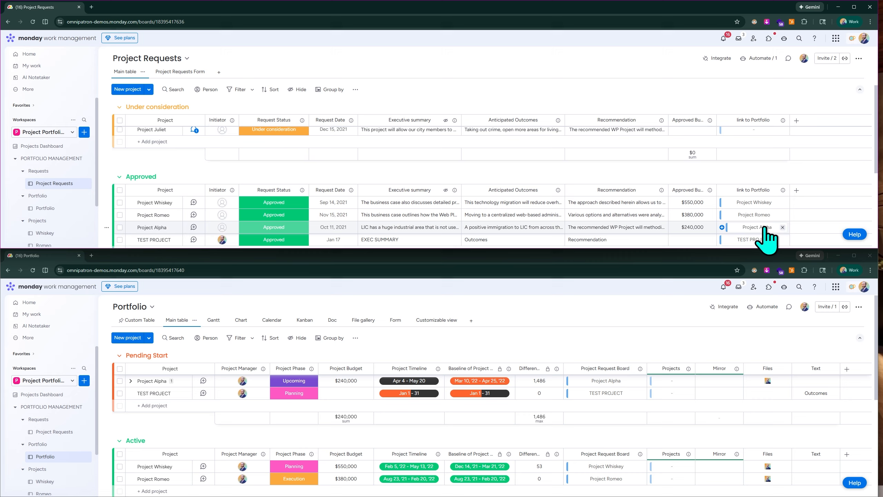
{"action": "scroll", "coordinate": [773, 202], "scroll_direction": "down", "scroll_amount": 2}
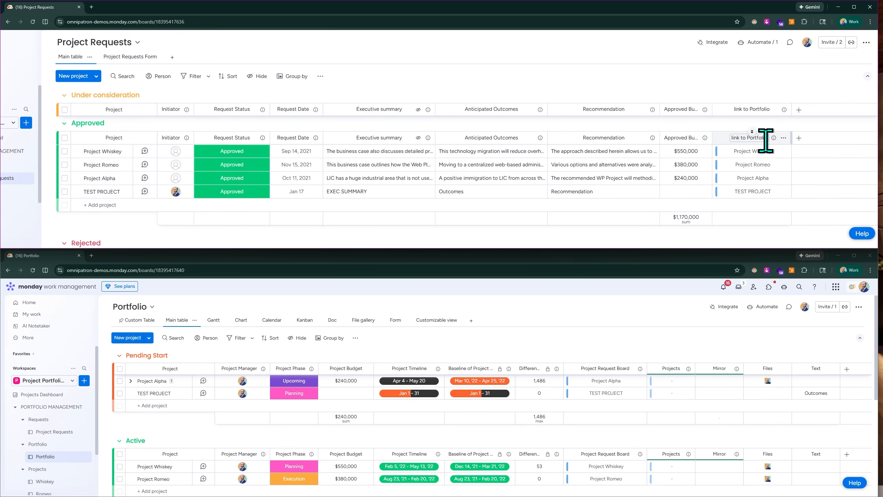
{"action": "scroll", "coordinate": [12, 179], "scroll_direction": "down", "scroll_amount": 1}
{"action": "scroll", "coordinate": [11, 180], "scroll_direction": "down", "scroll_amount": 1}
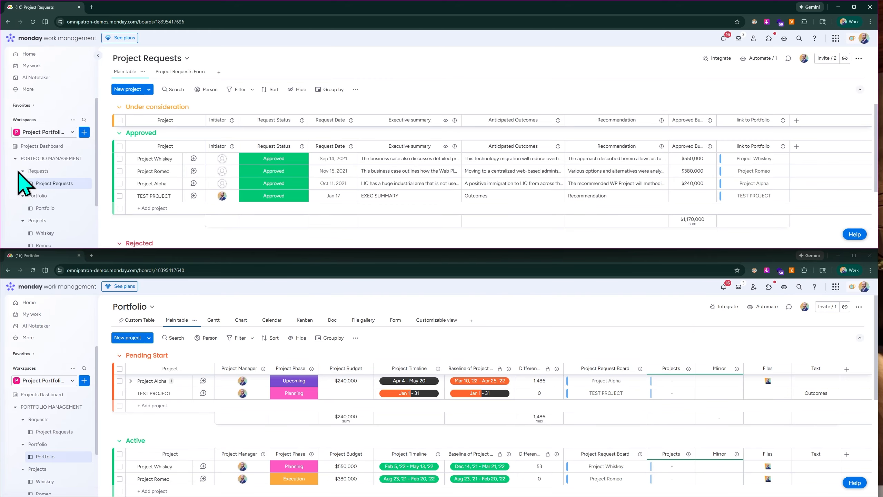